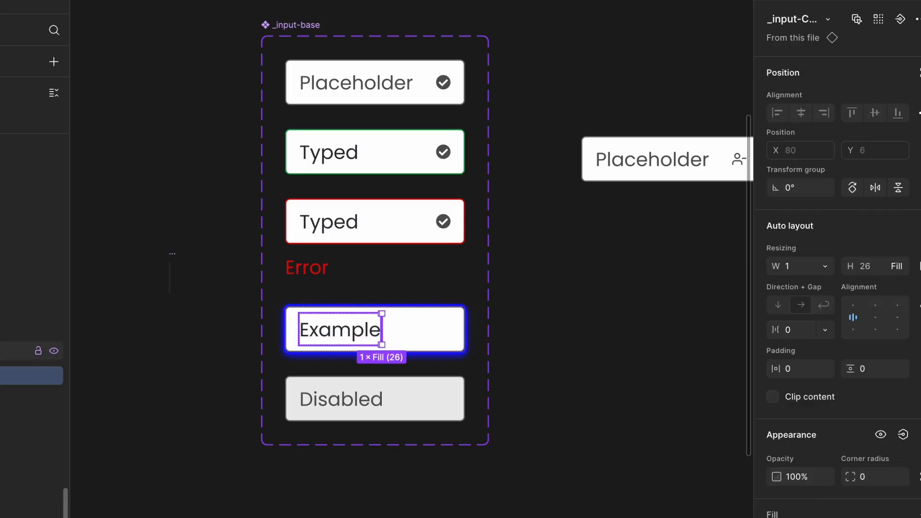
Paste the check icon into the Example input and place it vertically centred at the field's far end
{"action": "left_click", "coordinate": [9, 326]}
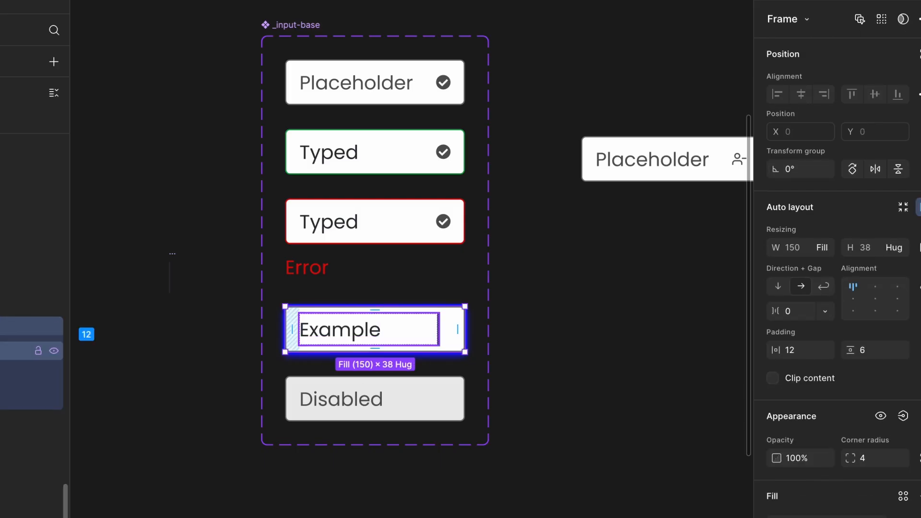
{"action": "left_click", "coordinate": [10, 375]}
{"action": "left_click", "coordinate": [10, 401]}
{"action": "left_click", "coordinate": [790, 317]}
{"action": "left_click", "coordinate": [9, 327]}
{"action": "key", "text": "ctrl+v"}
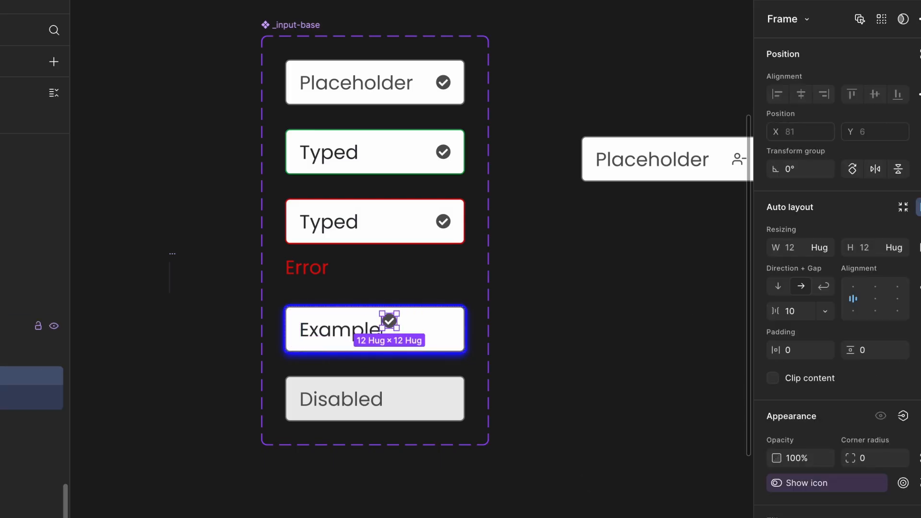
{"action": "left_click", "coordinate": [10, 326]}
{"action": "double_click", "coordinate": [874, 300]}
Paste the check icon into the Disabled input and adjust its alignment
{"action": "left_click", "coordinate": [9, 498]}
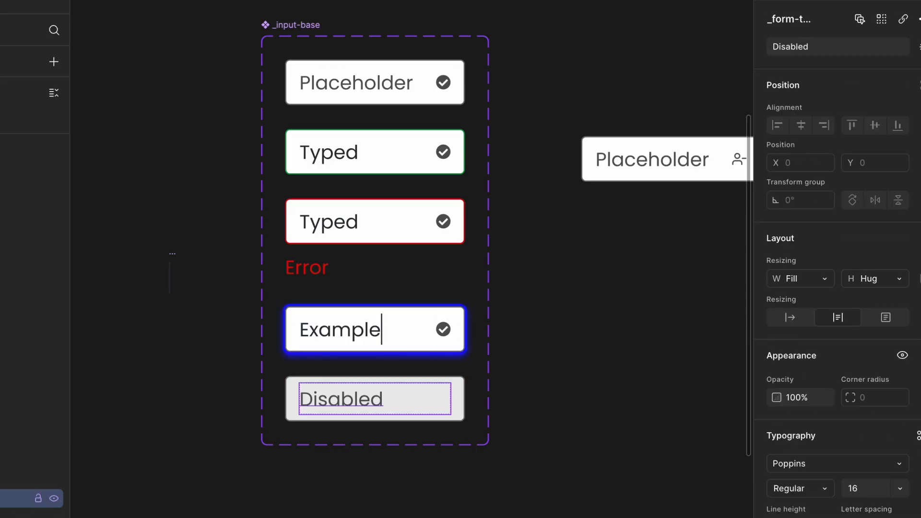
{"action": "left_click", "coordinate": [10, 475]}
{"action": "key", "text": "ctrl+v"}
{"action": "double_click", "coordinate": [863, 417]}
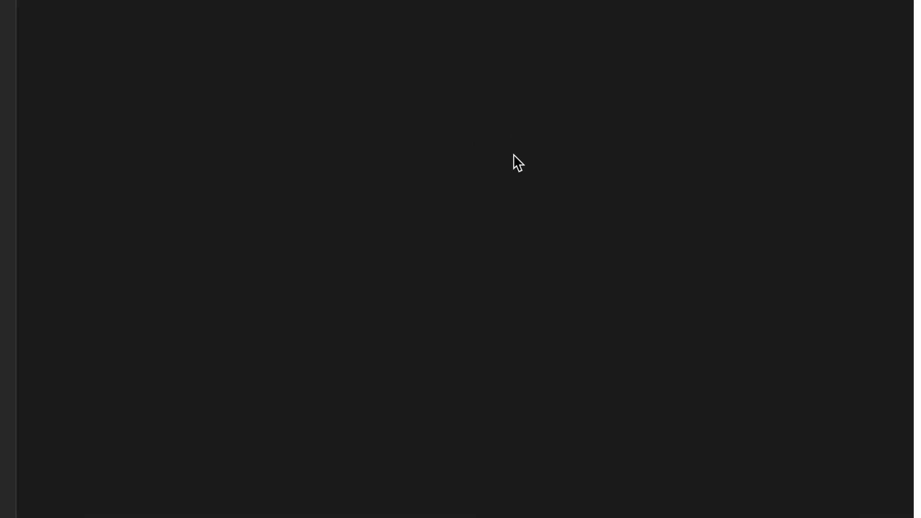
Create the text "Text", wrap it in an auto layout frame, widen it to about 261 × 46 and left-align it
{"action": "type", "text": "Text"}
{"action": "key", "text": "Escape"}
{"action": "key", "text": "shift+a"}
{"action": "left_click_drag", "start_coordinate": [539, 161], "coordinate": [697, 163]}
{"action": "key", "text": "alt+a"}
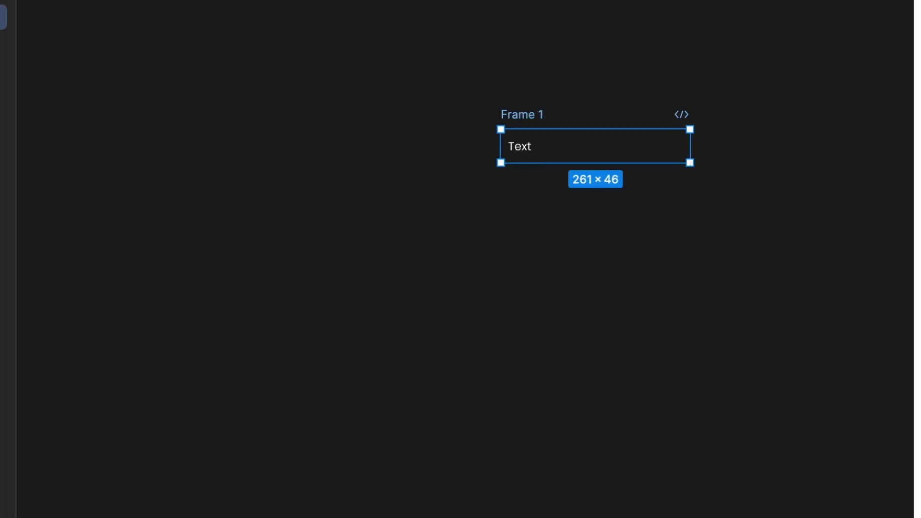
Colour the frame's text dark grey and add a stroke to the frame
{"action": "left_click", "coordinate": [704, 494]}
{"action": "left_click_drag", "start_coordinate": [782, 444], "coordinate": [727, 428]}
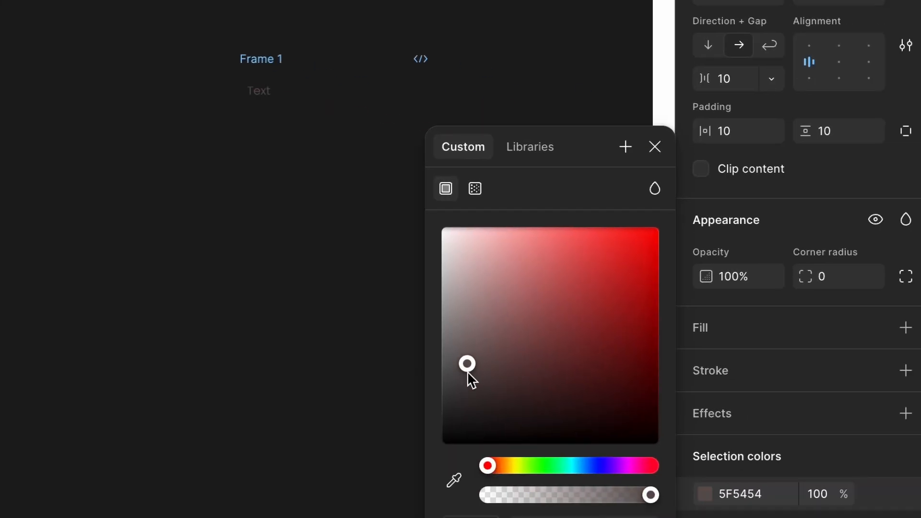
{"action": "left_click", "coordinate": [905, 370]}
{"action": "left_click", "coordinate": [300, 191]}
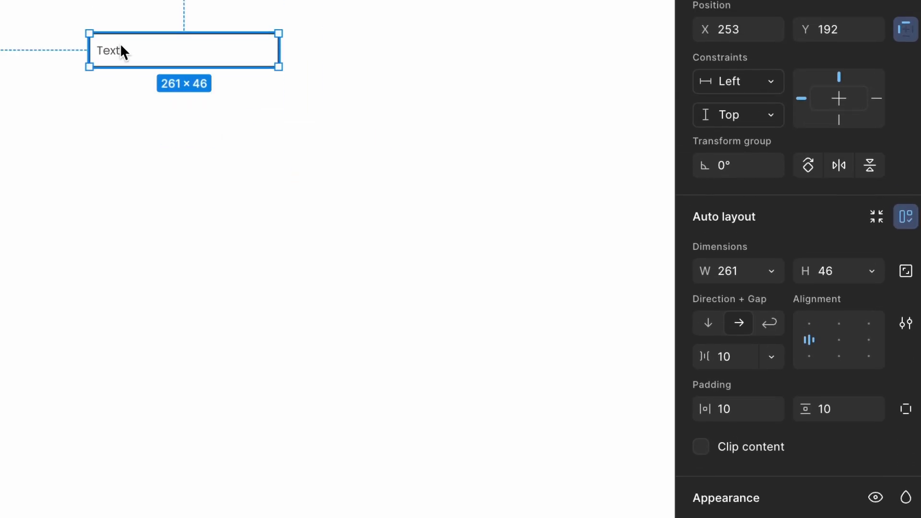
Change the stroke colour of the text frame on the white page to red
{"action": "scroll", "coordinate": [807, 405], "scroll_direction": "down", "scroll_amount": 2}
{"action": "left_click", "coordinate": [703, 516]}
{"action": "left_click", "coordinate": [614, 468]}
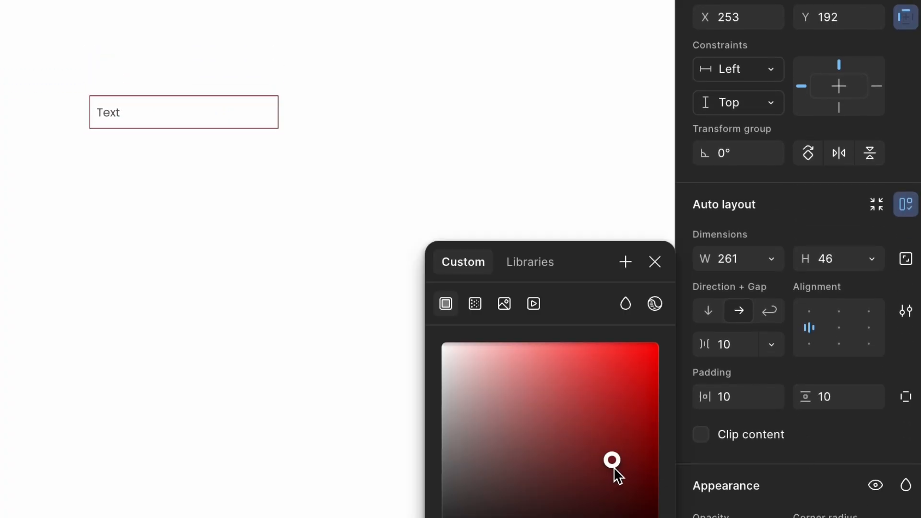
{"action": "left_click_drag", "start_coordinate": [611, 458], "coordinate": [651, 356]}
{"action": "left_click", "coordinate": [268, 192]}
Duplicate the red-outlined frame below itself and make the copy's stroke green
{"action": "left_click", "coordinate": [101, 109]}
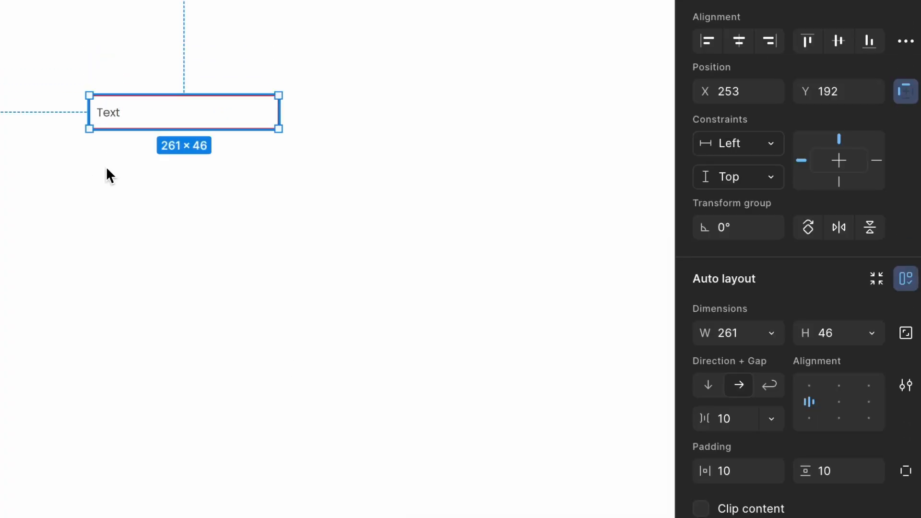
{"action": "left_click_drag", "start_coordinate": [106, 166], "coordinate": [109, 173], "text": "alt"}
{"action": "scroll", "coordinate": [706, 455], "scroll_direction": "down", "scroll_amount": 3}
{"action": "left_click", "coordinate": [703, 516]}
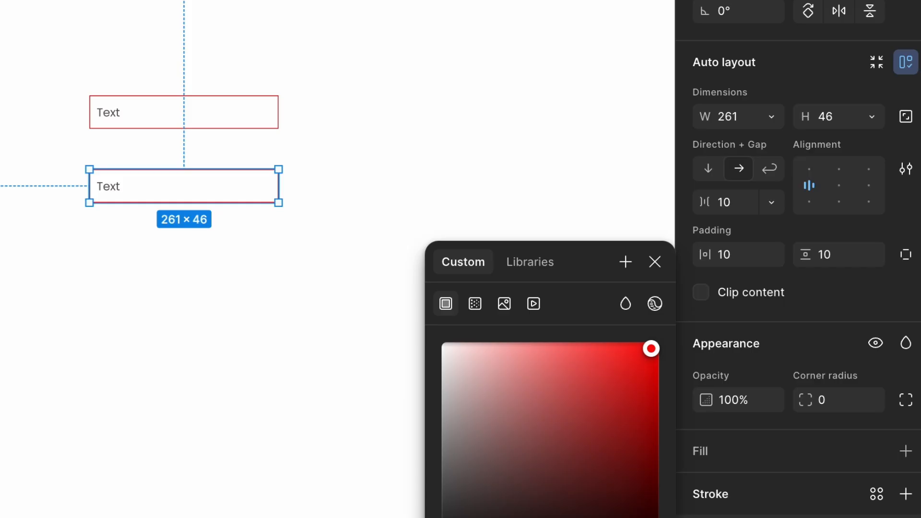
{"action": "left_click", "coordinate": [539, 517]}
{"action": "left_click", "coordinate": [624, 414]}
{"action": "left_click", "coordinate": [208, 366]}
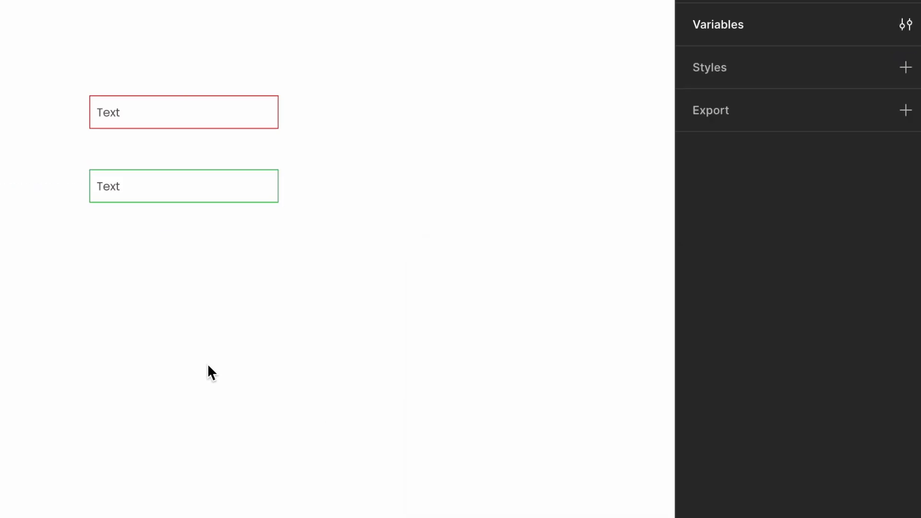
Duplicate the green-outlined frame below itself and make the copy's stroke blue
{"action": "left_click_drag", "start_coordinate": [193, 198], "coordinate": [193, 308], "text": "alt"}
{"action": "scroll", "coordinate": [705, 513], "scroll_direction": "down", "scroll_amount": 3}
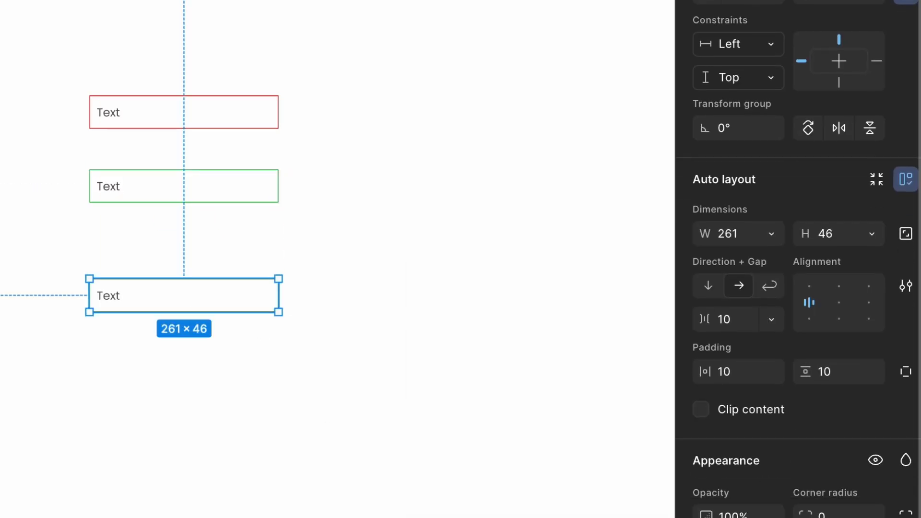
{"action": "left_click", "coordinate": [703, 516]}
{"action": "left_click", "coordinate": [590, 517]}
{"action": "left_click", "coordinate": [618, 352]}
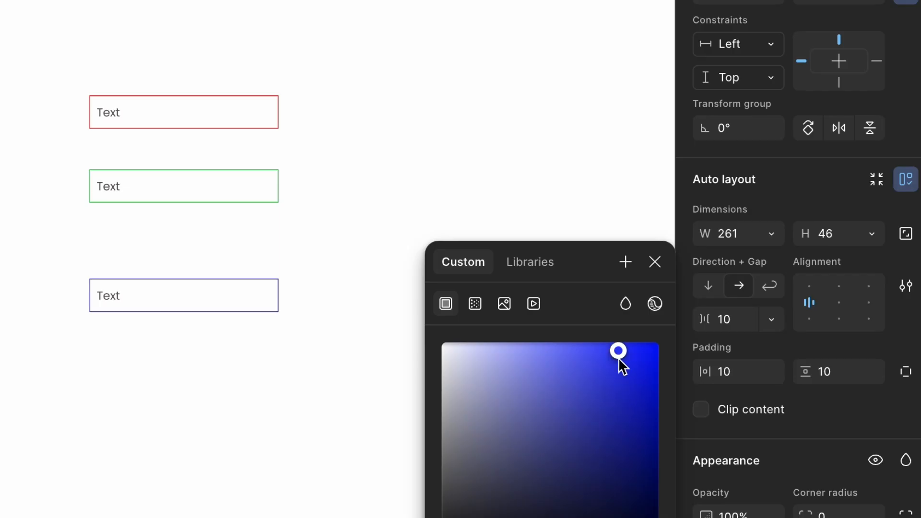
{"action": "left_click", "coordinate": [228, 439]}
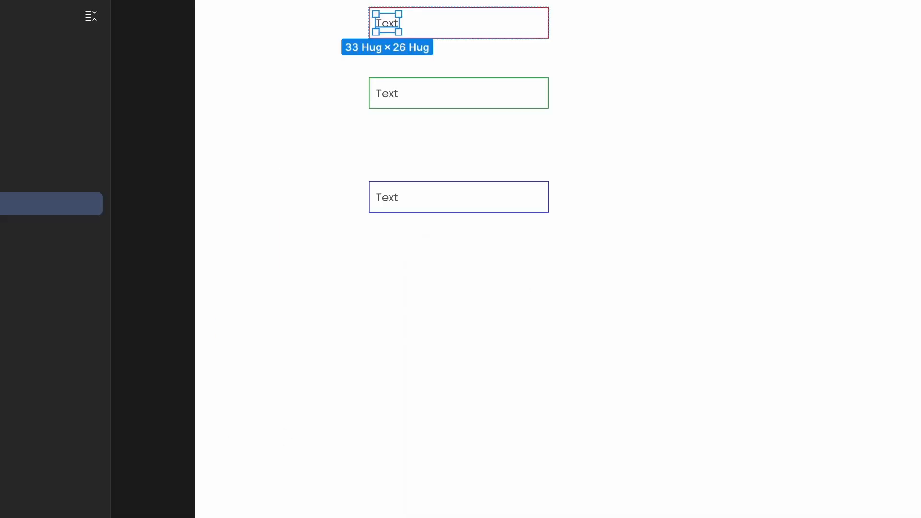
Delete Frame 1 and the MacBook Pro 14" - 1 frame with all its contents from the canvas
{"action": "key", "text": "shift+1"}
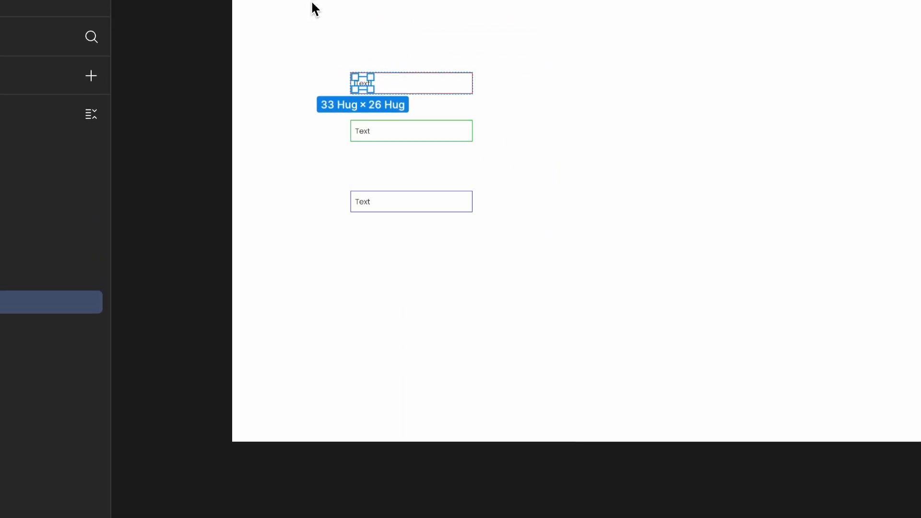
{"action": "left_click", "coordinate": [315, 64]}
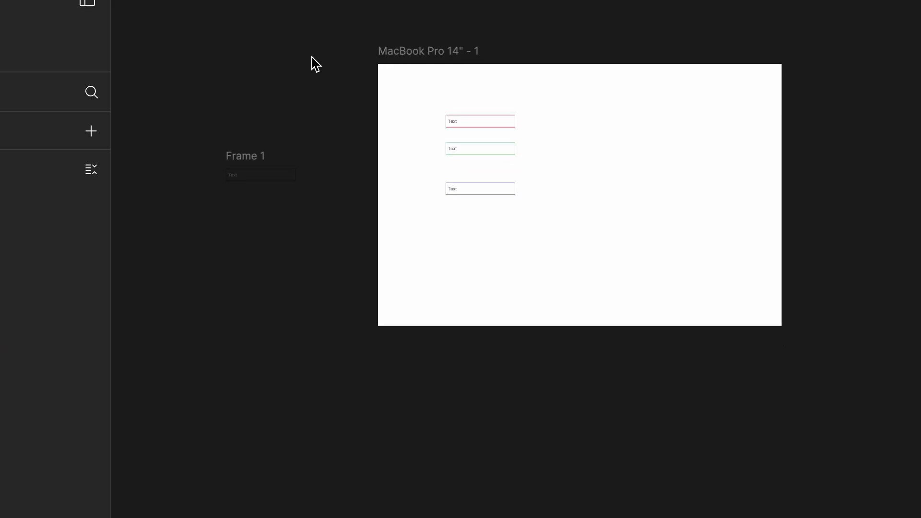
{"action": "left_click_drag", "start_coordinate": [204, 22], "coordinate": [838, 433]}
{"action": "key", "text": "Delete"}
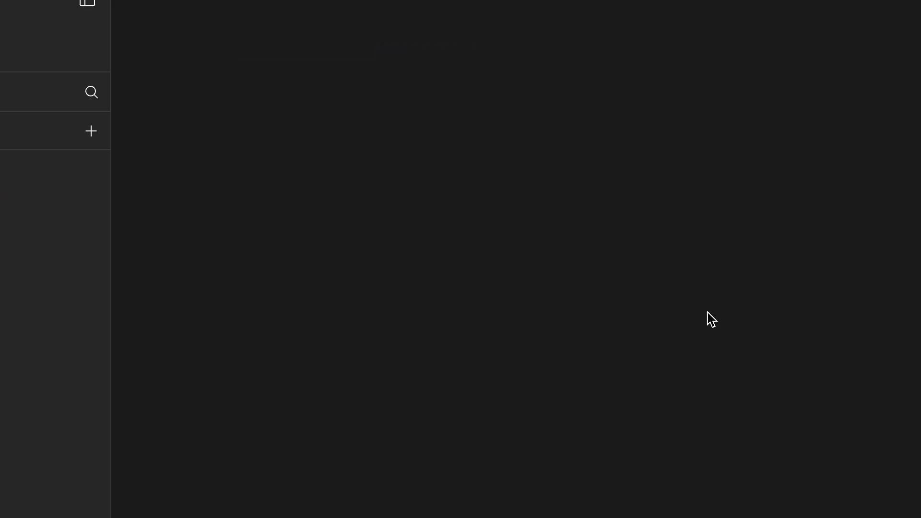
Add a text layer reading "Placeholder" on the empty canvas
{"action": "left_click", "coordinate": [324, 286]}
{"action": "type", "text": "Pl"}
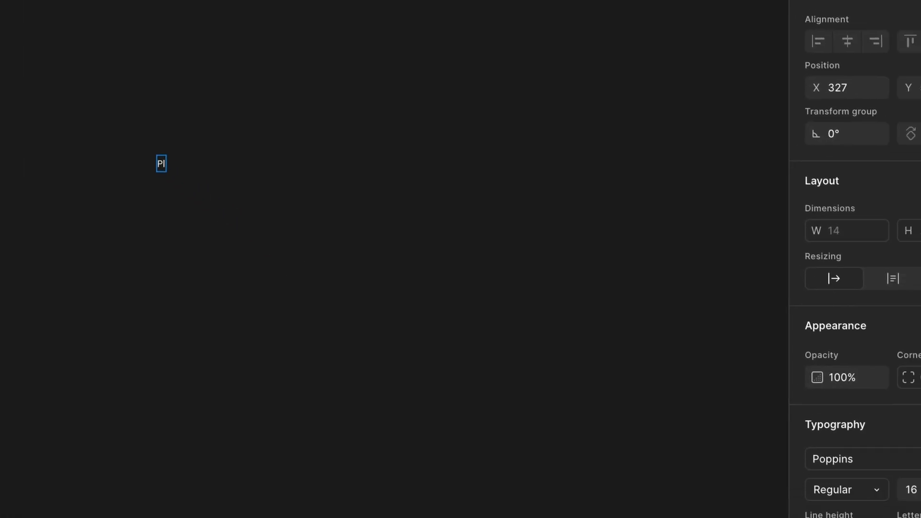
{"action": "type", "text": "aceholder"}
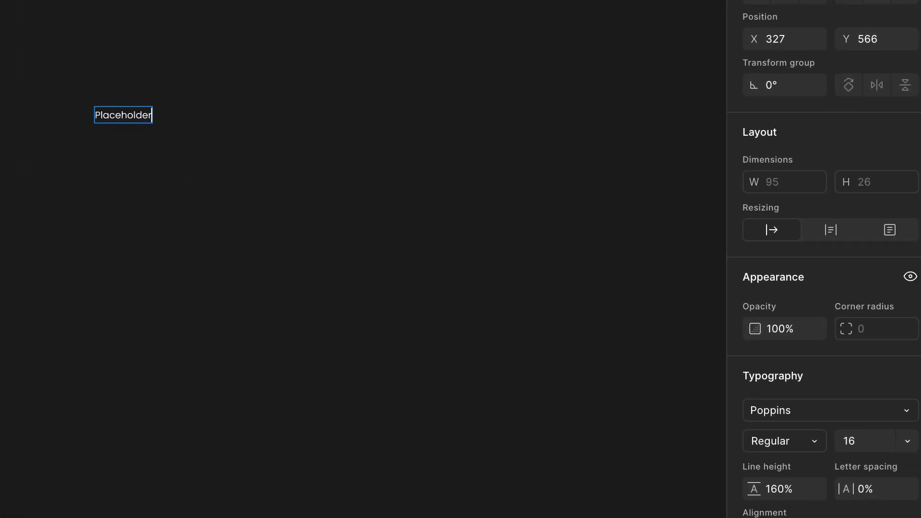
{"action": "key", "text": "Escape"}
Set the Placeholder text's fill colour to 555555
{"action": "scroll", "coordinate": [891, 397], "scroll_direction": "down", "scroll_amount": 3}
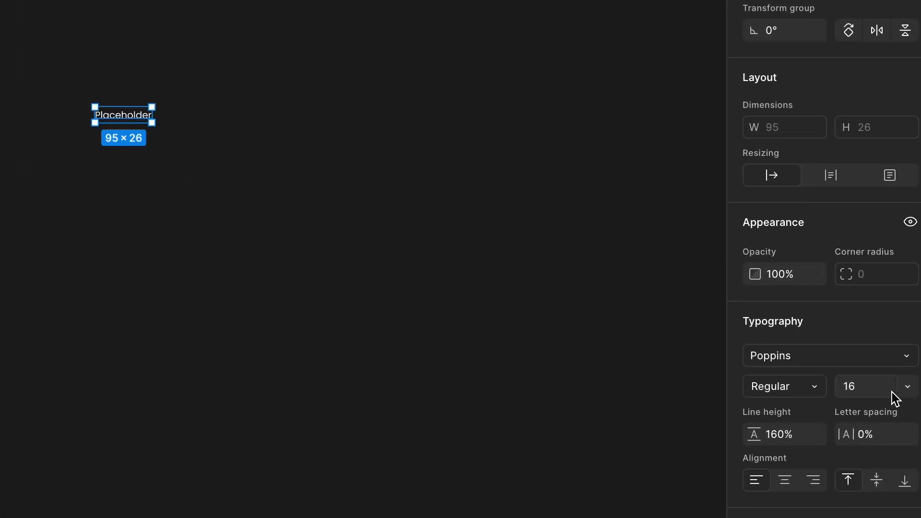
{"action": "scroll", "coordinate": [830, 355], "scroll_direction": "down", "scroll_amount": 1}
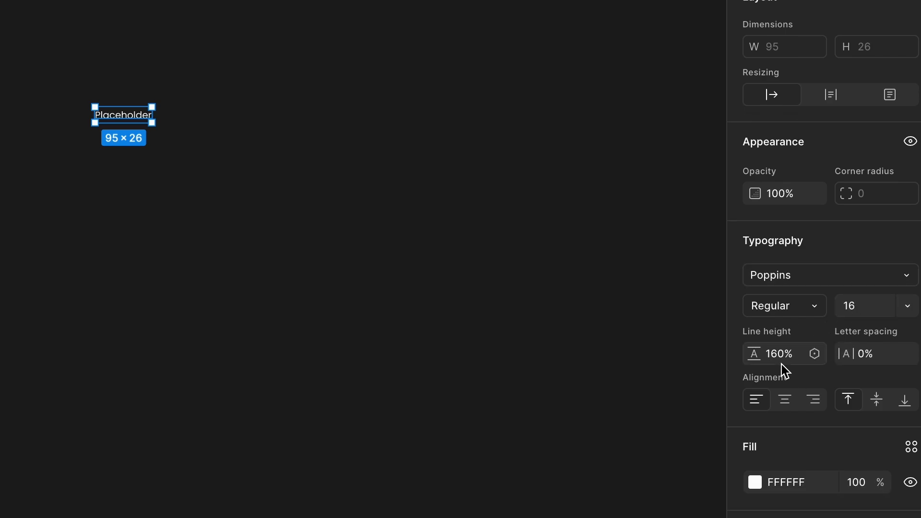
{"action": "scroll", "coordinate": [791, 364], "scroll_direction": "down", "scroll_amount": 1}
{"action": "left_click", "coordinate": [754, 471]}
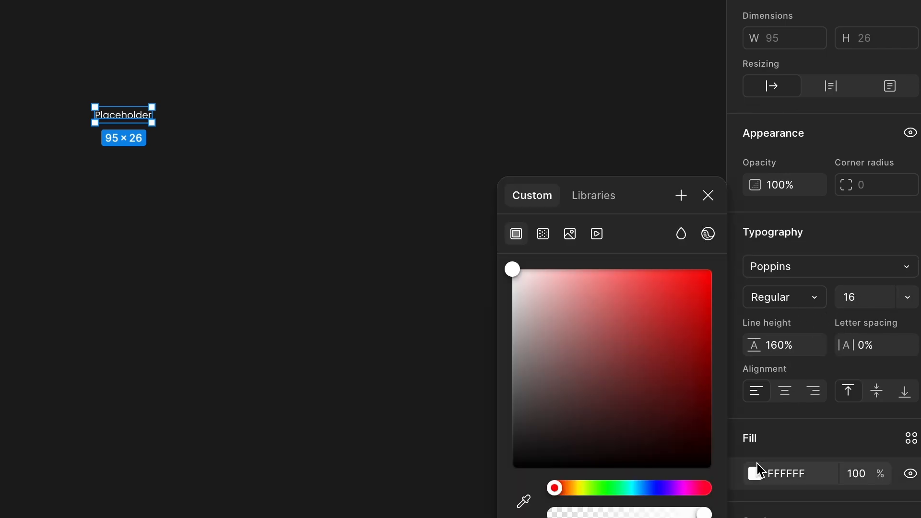
{"action": "type", "text": "555555"}
{"action": "key", "text": "Return"}
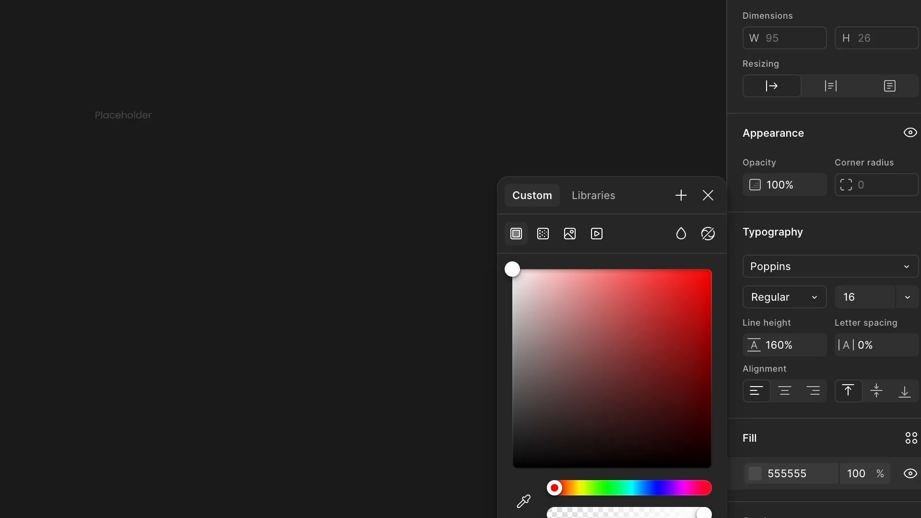
{"action": "left_click", "coordinate": [707, 195]}
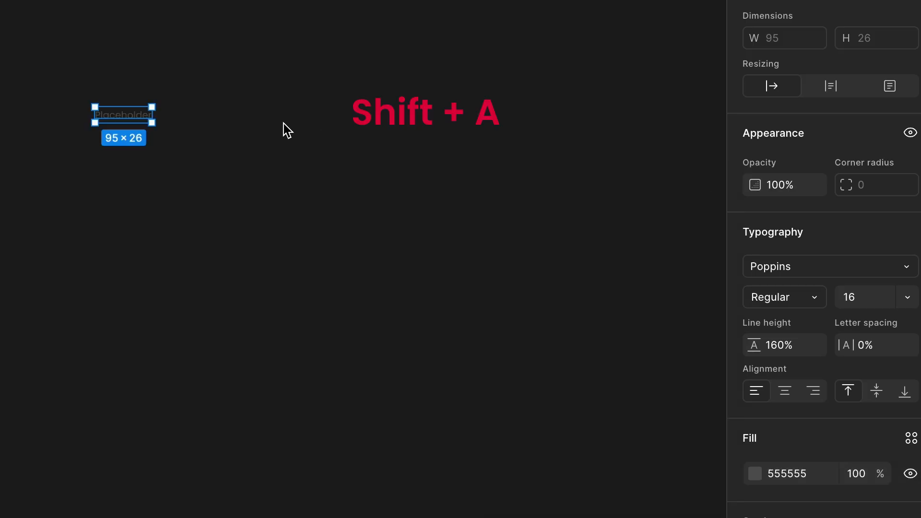
Wrap the Placeholder text in an auto layout frame and set the text's width to Fill container
{"action": "key", "text": "shift+a"}
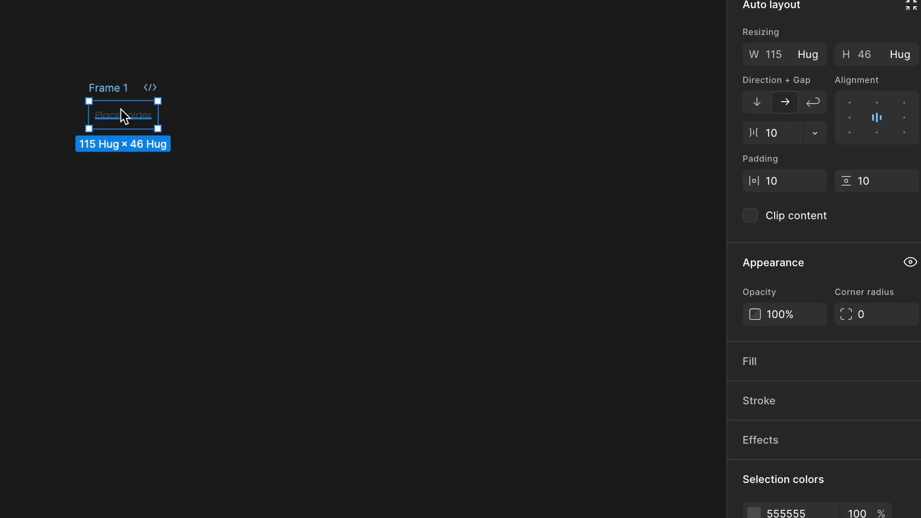
{"action": "double_click", "coordinate": [123, 119]}
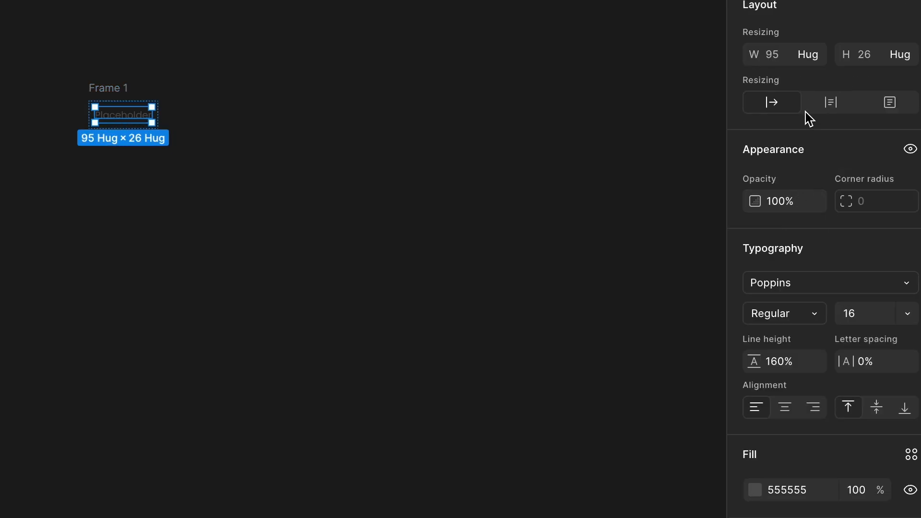
{"action": "scroll", "coordinate": [806, 115], "scroll_direction": "up", "scroll_amount": 1}
{"action": "left_click", "coordinate": [815, 82]}
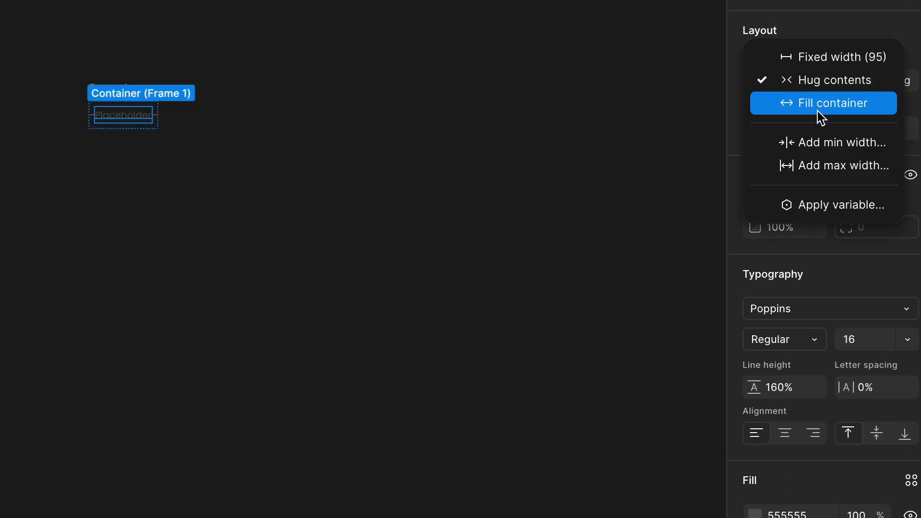
{"action": "left_click", "coordinate": [817, 110]}
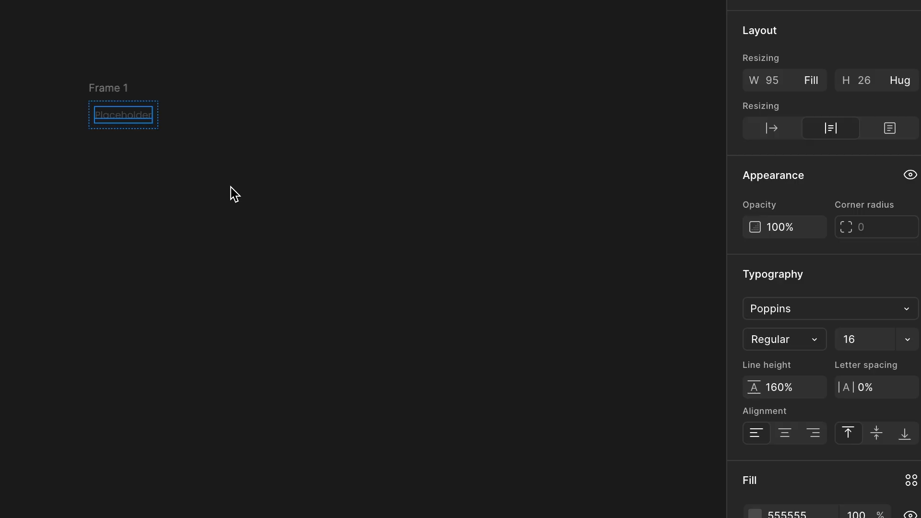
{"action": "left_click", "coordinate": [173, 86]}
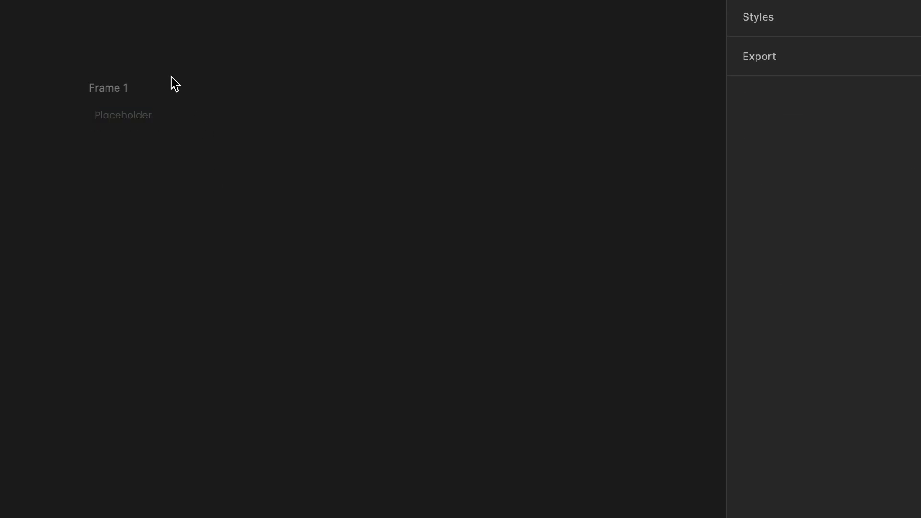
Turn the auto layout frame around the Placeholder text into a component
{"action": "left_click", "coordinate": [110, 87]}
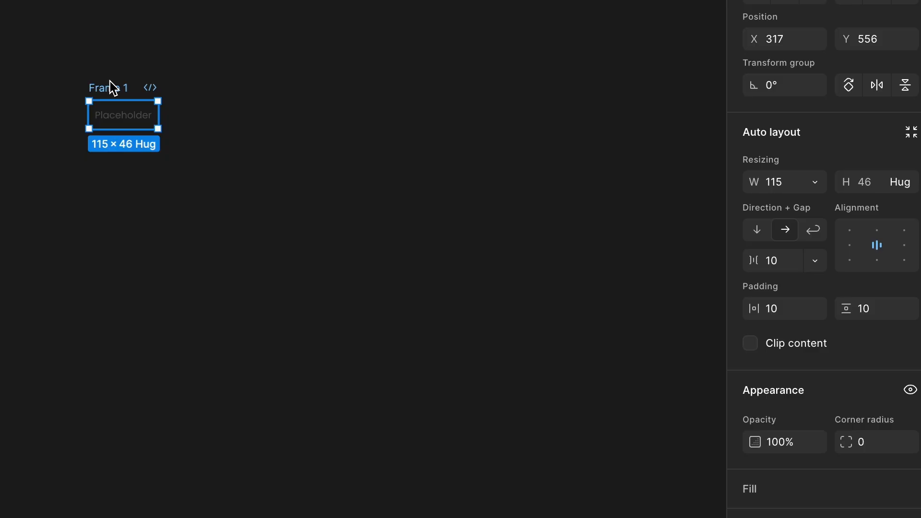
{"action": "left_click", "coordinate": [858, 62]}
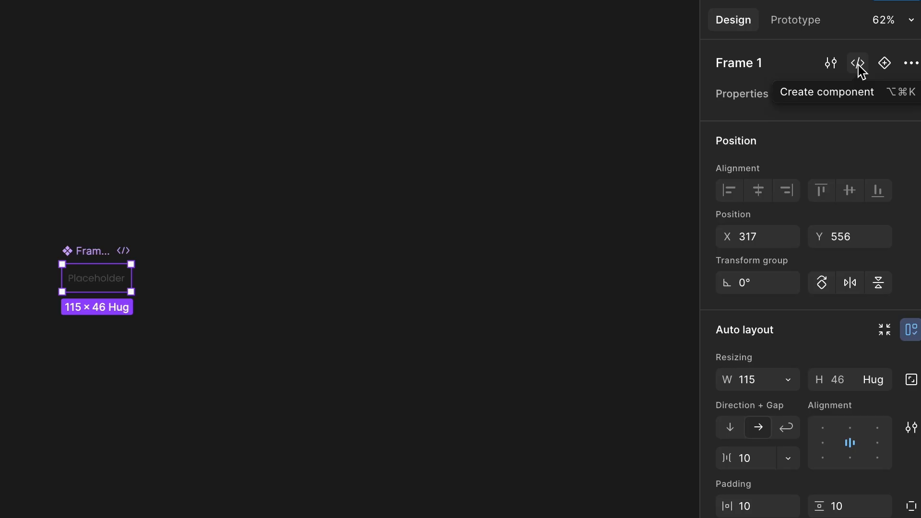
{"action": "scroll", "coordinate": [234, 207], "scroll_direction": "up", "scroll_amount": 5}
{"action": "scroll", "coordinate": [234, 207], "scroll_direction": "left", "scroll_amount": 7}
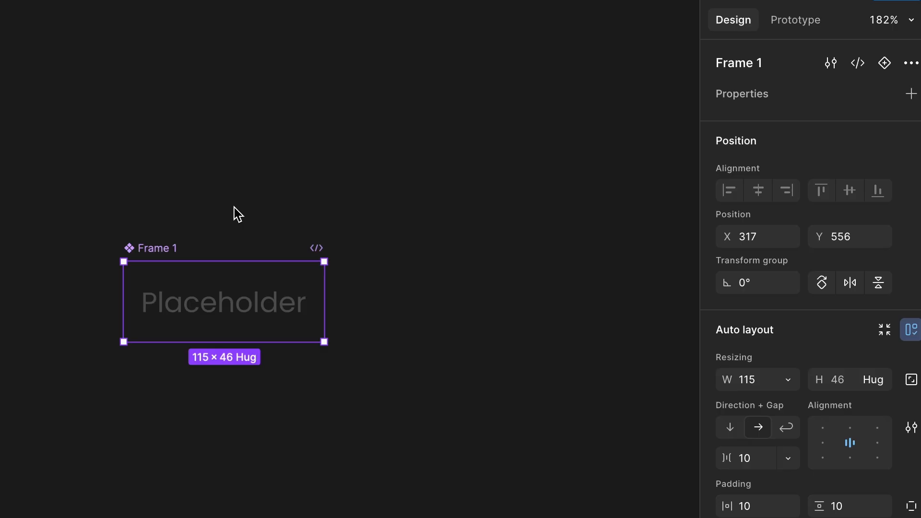
{"action": "scroll", "coordinate": [234, 207], "scroll_direction": "up", "scroll_amount": 3}
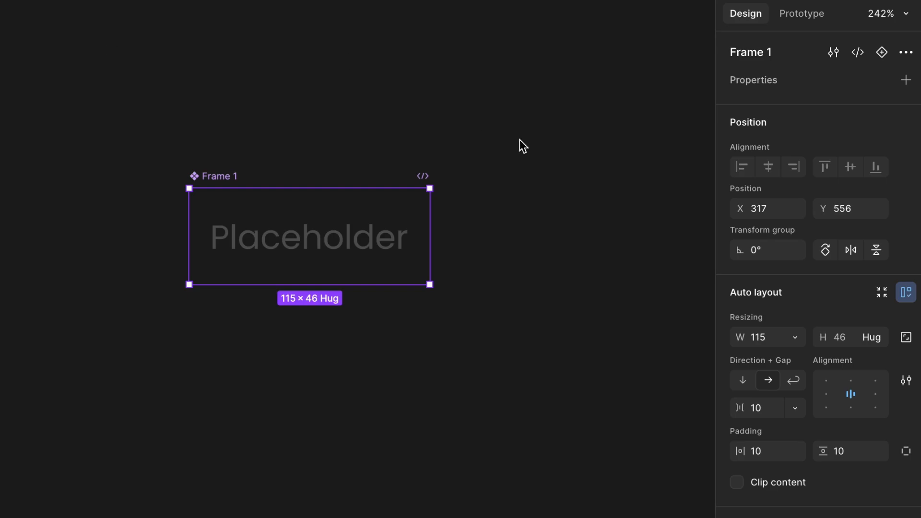
{"action": "left_click", "coordinate": [758, 338]}
{"action": "left_click", "coordinate": [588, 235]}
Rename the Placeholder text component as _form-text
{"action": "scroll", "coordinate": [588, 235], "scroll_direction": "down", "scroll_amount": 2}
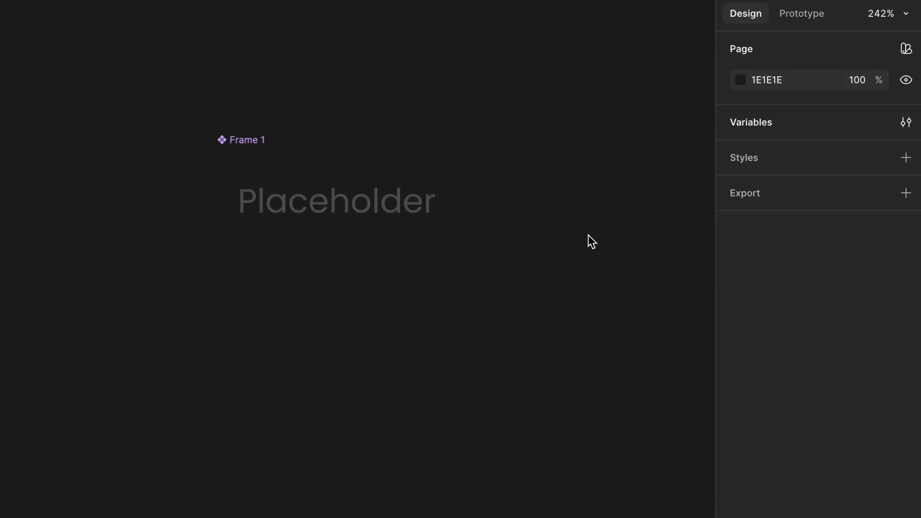
{"action": "double_click", "coordinate": [254, 140]}
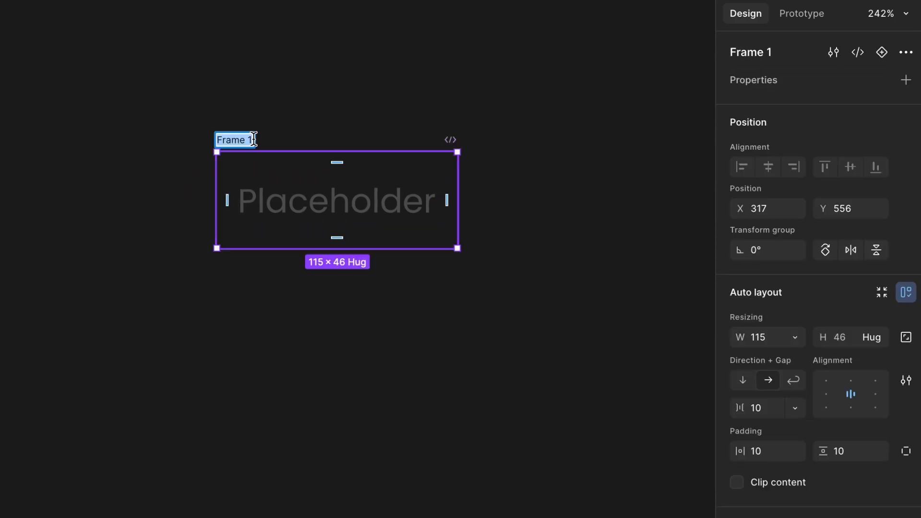
{"action": "type", "text": "_form-text"}
{"action": "key", "text": "Return"}
{"action": "left_click", "coordinate": [326, 91]}
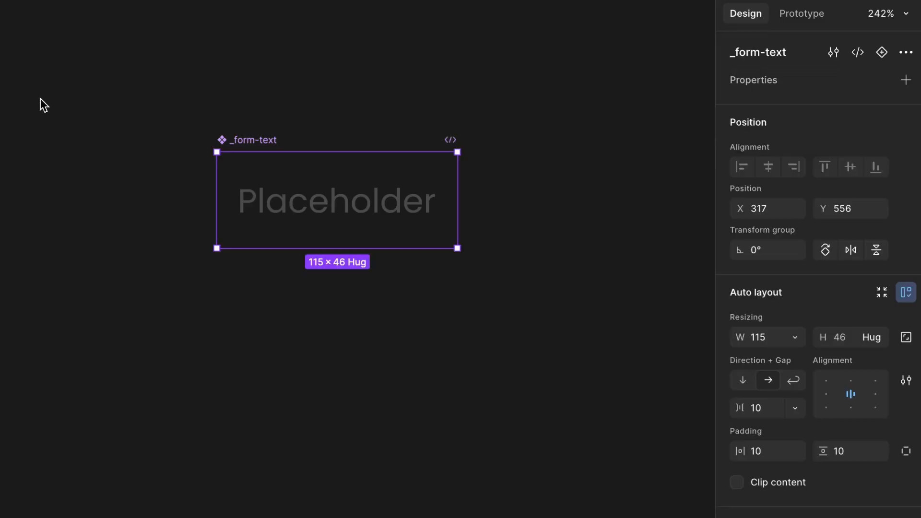
Set the _form-text component's gap, horizontal padding and vertical padding to 0
{"action": "scroll", "coordinate": [114, 120], "scroll_direction": "right", "scroll_amount": 2}
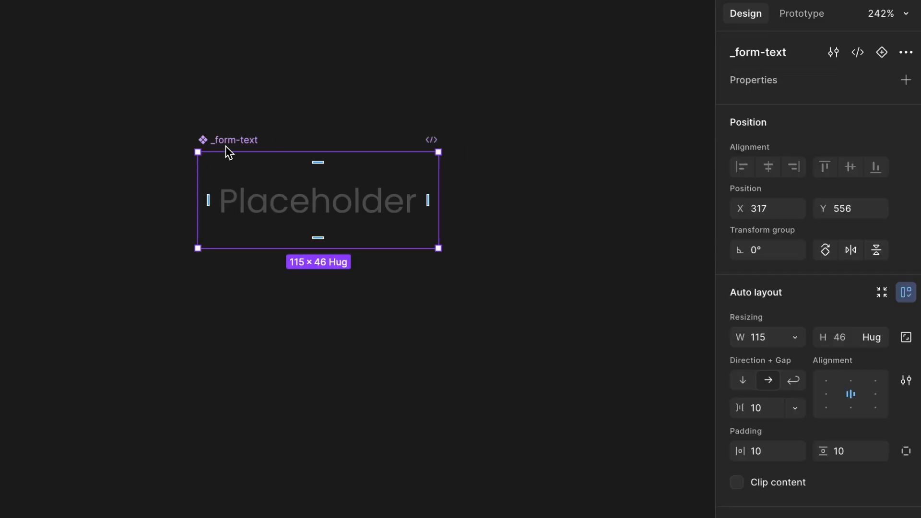
{"action": "left_click", "coordinate": [765, 408]}
{"action": "type", "text": "0"}
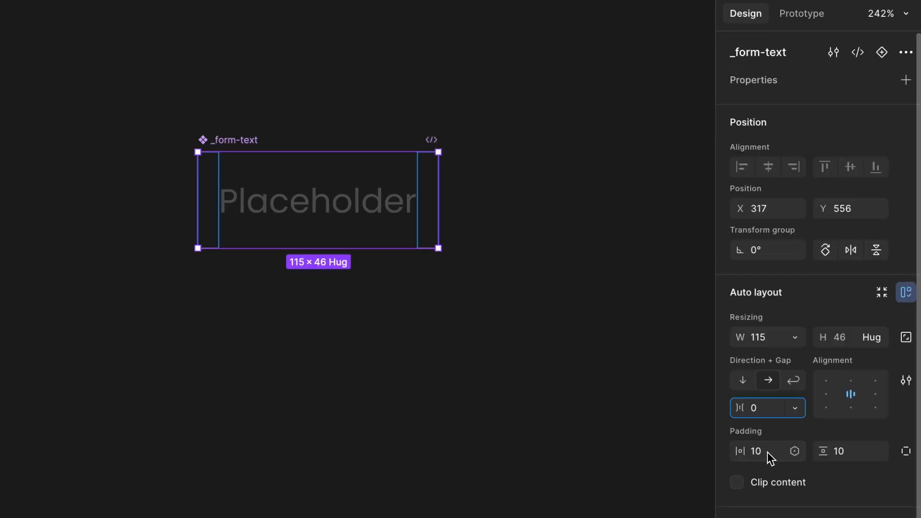
{"action": "left_click", "coordinate": [767, 451]}
{"action": "type", "text": "0"}
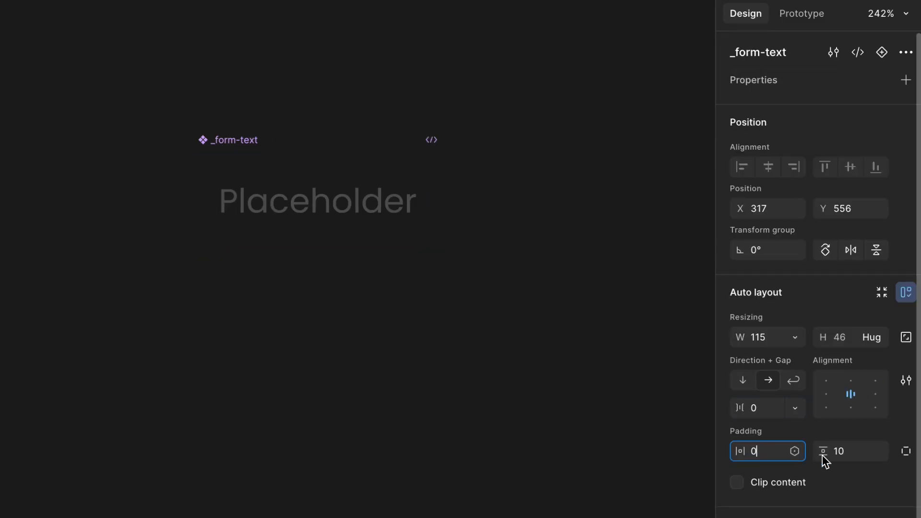
{"action": "left_click", "coordinate": [842, 465]}
{"action": "type", "text": "0"}
{"action": "key", "text": "Return"}
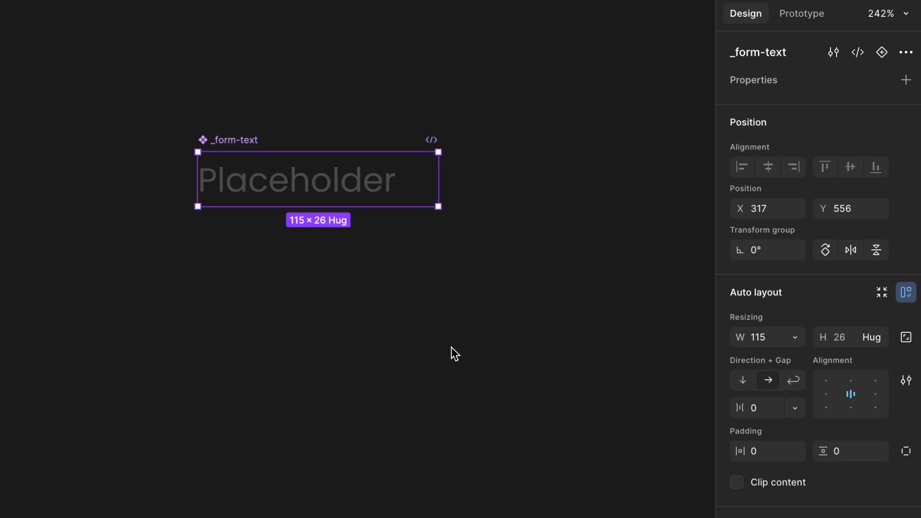
Duplicate the _form-text component as an instance and move the copy 70 px straight down
{"action": "left_click", "coordinate": [358, 281]}
{"action": "left_click", "coordinate": [249, 145]}
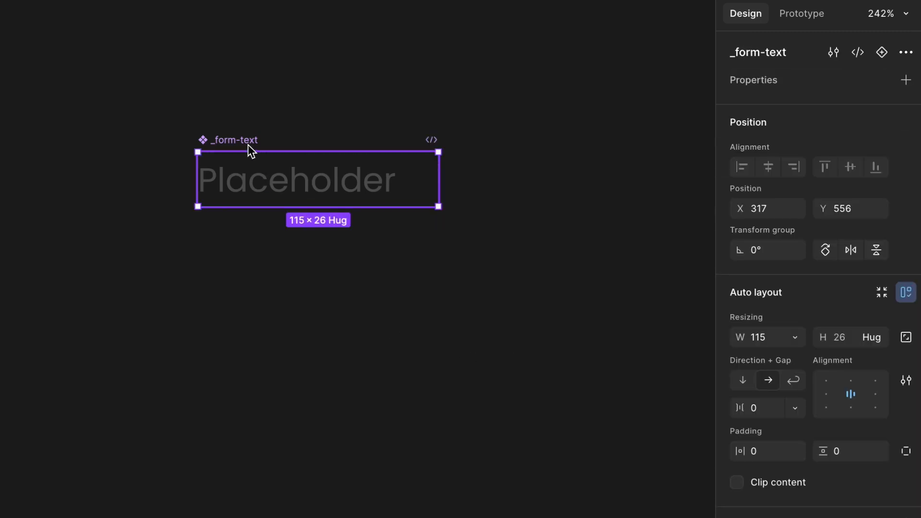
{"action": "left_click", "coordinate": [326, 426]}
{"action": "scroll", "coordinate": [326, 427], "scroll_direction": "down", "scroll_amount": 5}
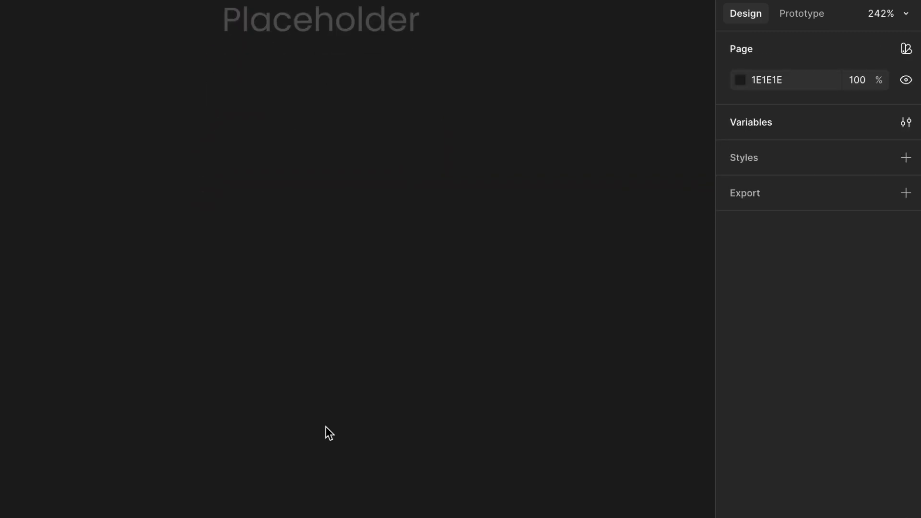
{"action": "key", "text": "ctrl+z"}
{"action": "key", "text": "ctrl+d"}
{"action": "key", "text": "shift+Down"}
{"action": "key", "text": "shift+Down"}
{"action": "key", "text": "shift+Down"}
{"action": "key", "text": "shift+Down"}
{"action": "key", "text": "shift+Down"}
{"action": "key", "text": "shift+Down"}
{"action": "key", "text": "shift+Down"}
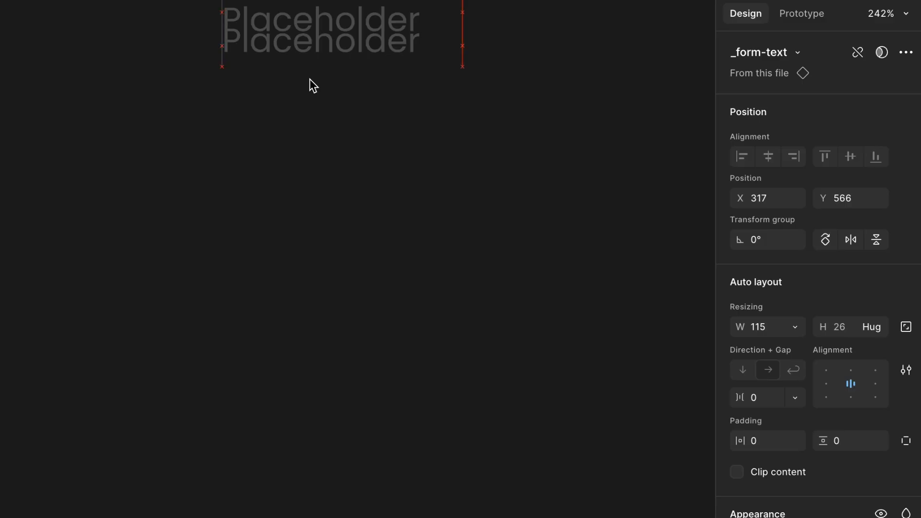
Wrap the lower _form-text instance in an auto layout frame
{"action": "left_click", "coordinate": [345, 326]}
{"action": "left_click", "coordinate": [283, 145]}
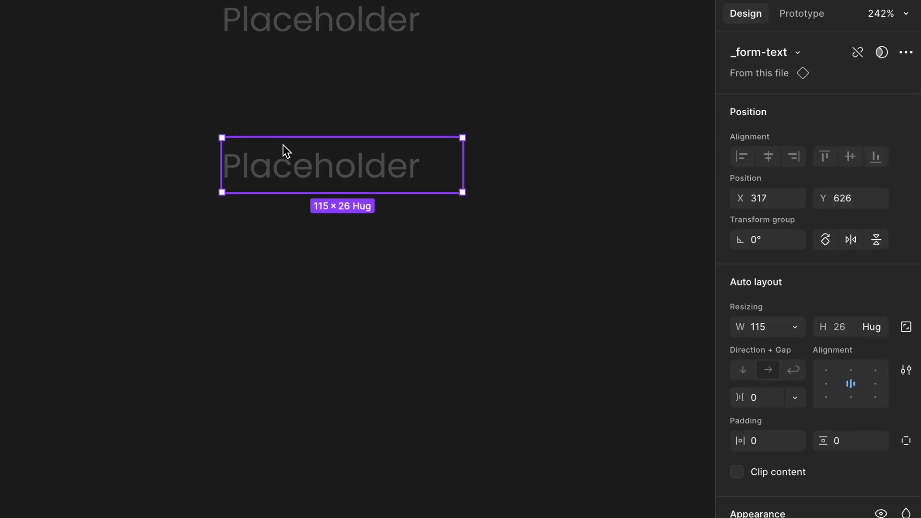
{"action": "key", "text": "shift+a"}
{"action": "scroll", "coordinate": [357, 220], "scroll_direction": "down", "scroll_amount": 2}
{"action": "scroll", "coordinate": [357, 220], "scroll_direction": "right", "scroll_amount": 2}
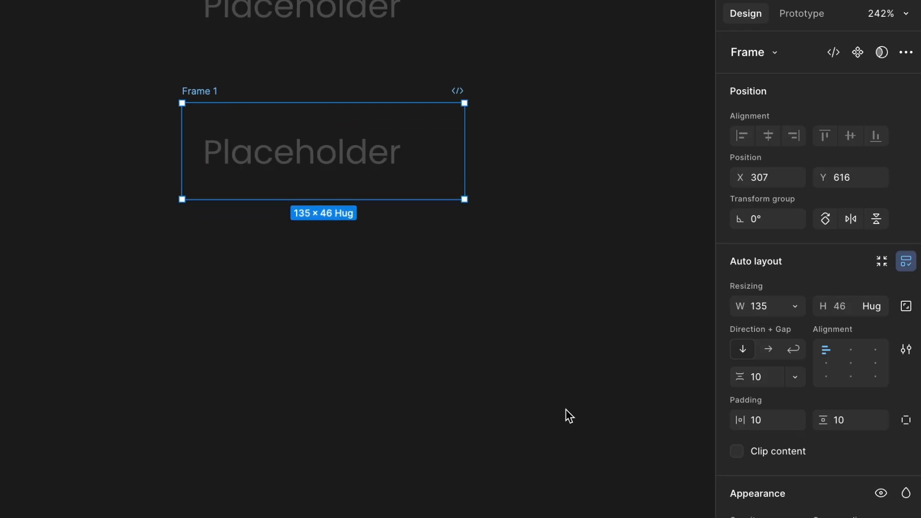
Set the new frame's horizontal padding to 12, vertical padding to 6 and gap to 0
{"action": "left_click", "coordinate": [763, 420]}
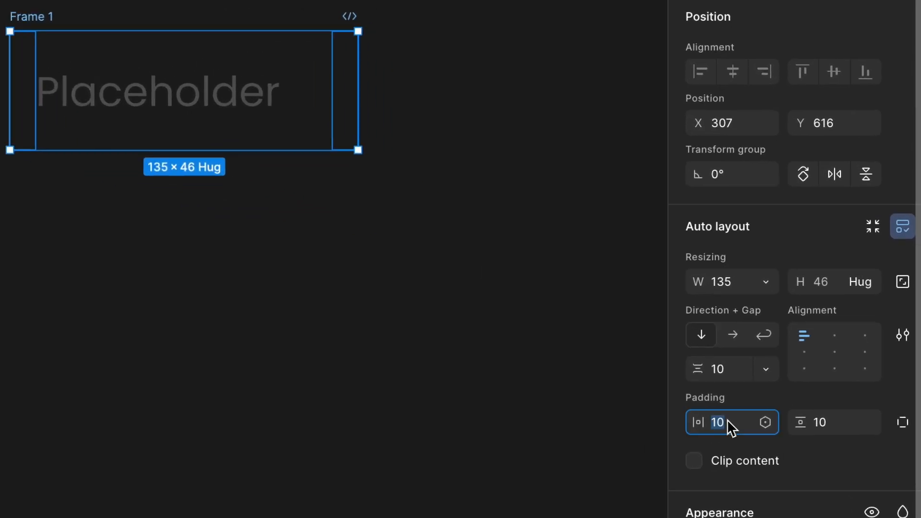
{"action": "type", "text": "12"}
{"action": "left_click", "coordinate": [829, 425]}
{"action": "type", "text": "6"}
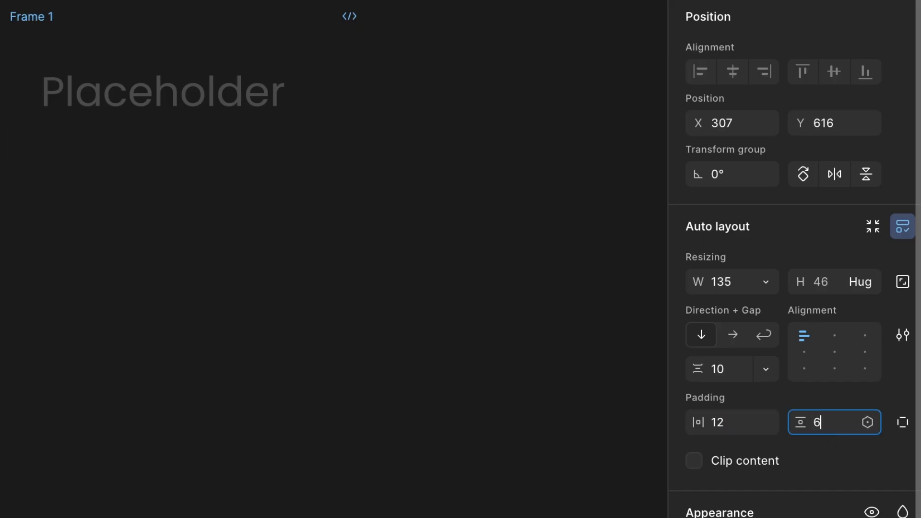
{"action": "left_click", "coordinate": [730, 371]}
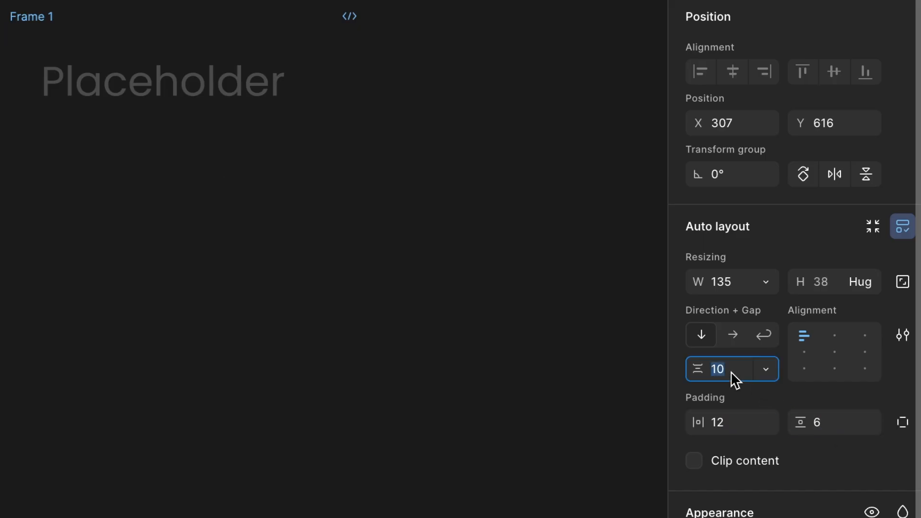
{"action": "type", "text": "0"}
{"action": "key", "text": "Return"}
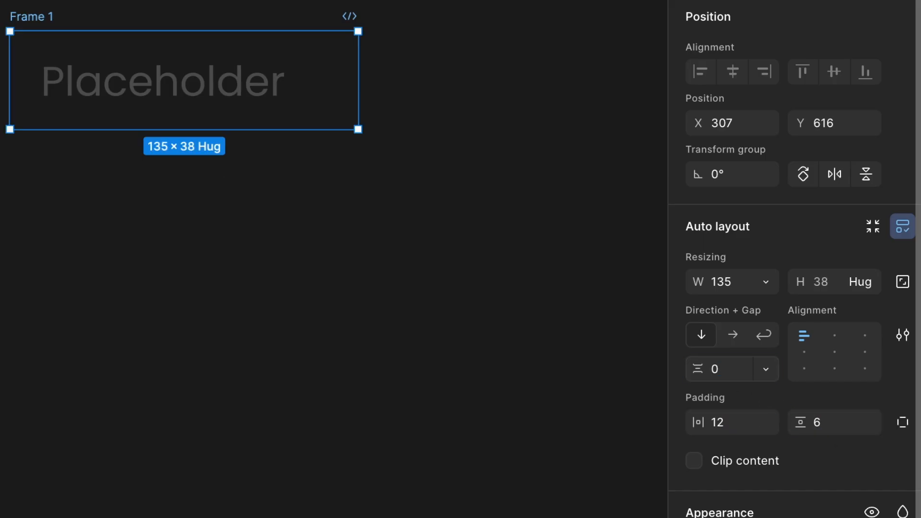
Give the frame around the instance a white FFFFFF fill
{"action": "scroll", "coordinate": [835, 483], "scroll_direction": "down", "scroll_amount": 2}
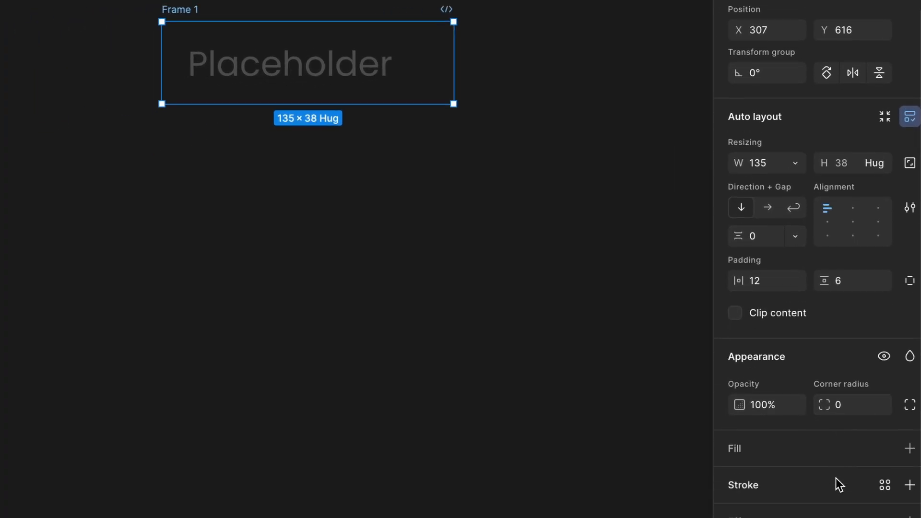
{"action": "scroll", "coordinate": [838, 484], "scroll_direction": "down", "scroll_amount": 1}
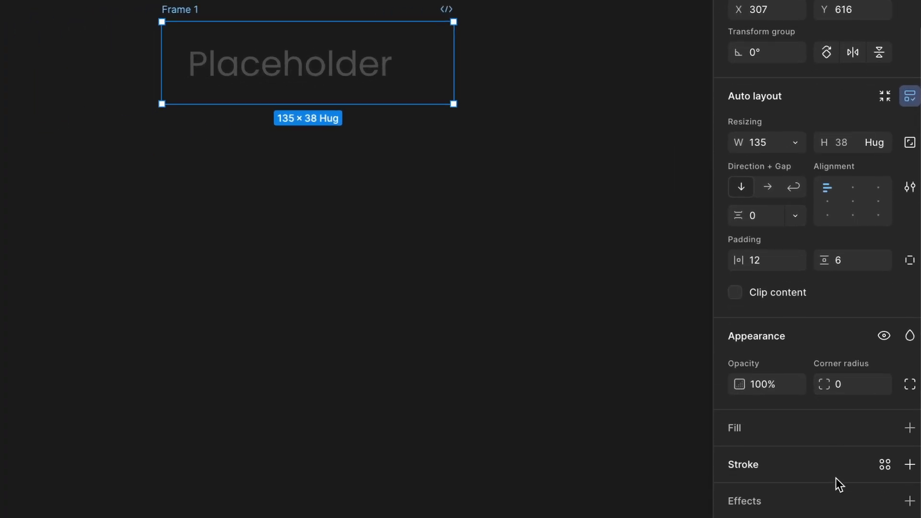
{"action": "left_click", "coordinate": [910, 429]}
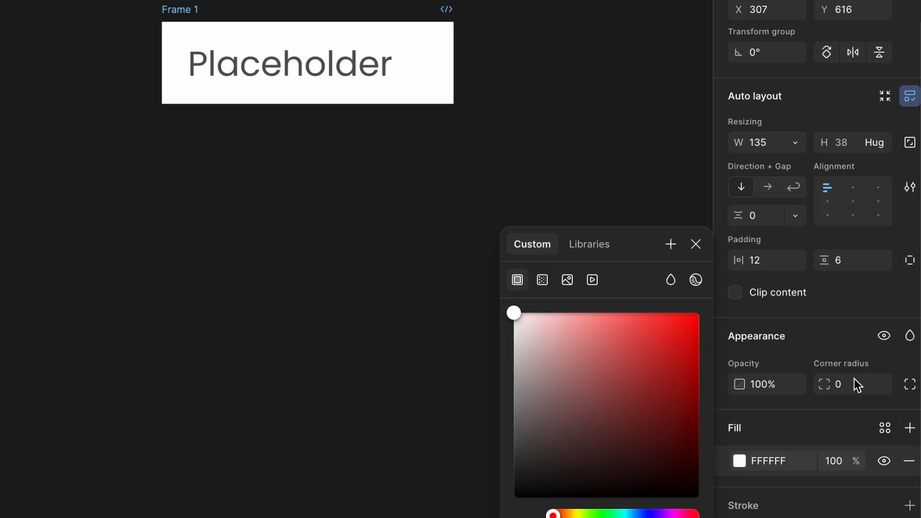
{"action": "left_click", "coordinate": [695, 245]}
Add a mid-grey 727272 stroke to the white frame
{"action": "scroll", "coordinate": [805, 478], "scroll_direction": "down", "scroll_amount": 2}
{"action": "scroll", "coordinate": [815, 474], "scroll_direction": "down", "scroll_amount": 1}
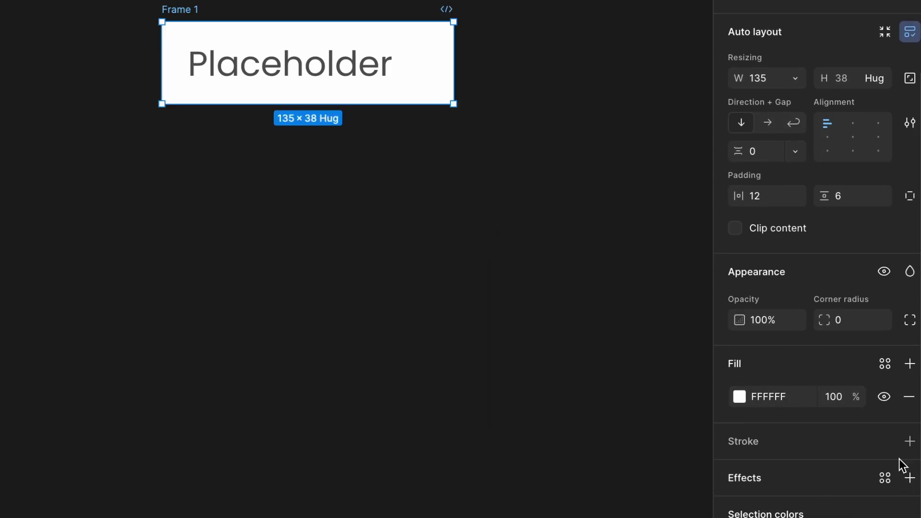
{"action": "left_click", "coordinate": [910, 441]}
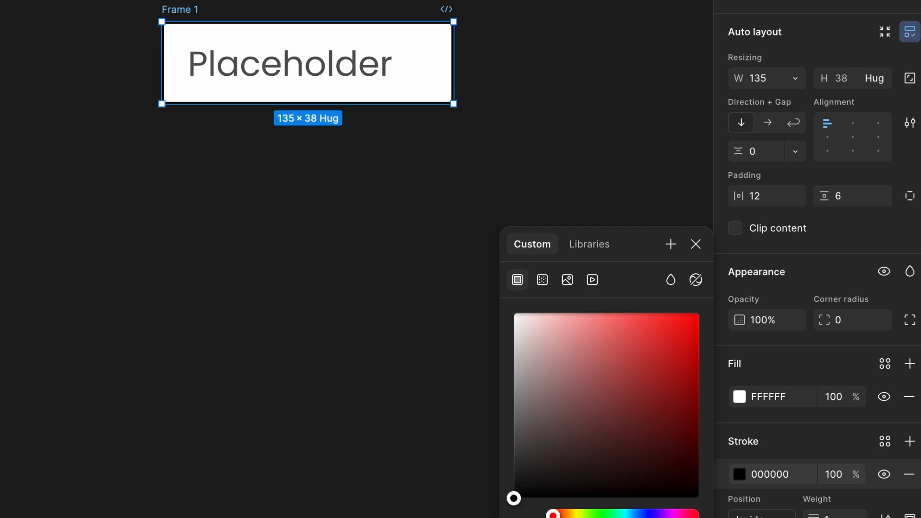
{"action": "left_click", "coordinate": [514, 415]}
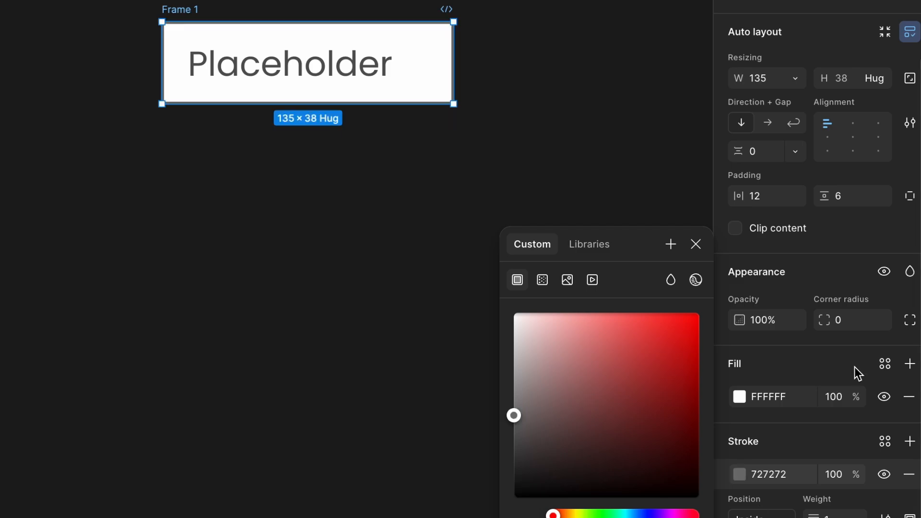
Set the white frame's corner radius to 4 and its width to 150
{"action": "left_click", "coordinate": [850, 322]}
{"action": "type", "text": "4"}
{"action": "key", "text": "Return"}
{"action": "left_click", "coordinate": [762, 79]}
{"action": "type", "text": "150"}
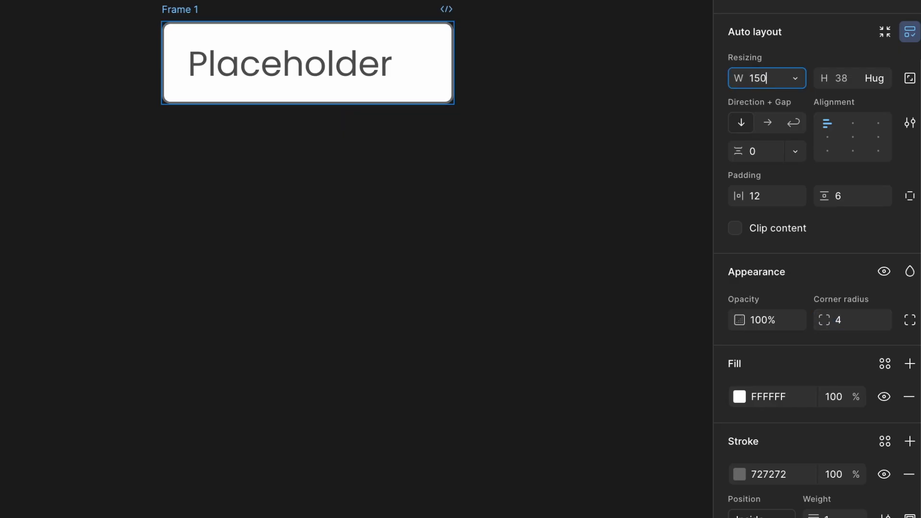
{"action": "key", "text": "Return"}
Rename the white frame as _input-base and turn it into a component
{"action": "double_click", "coordinate": [172, 9]}
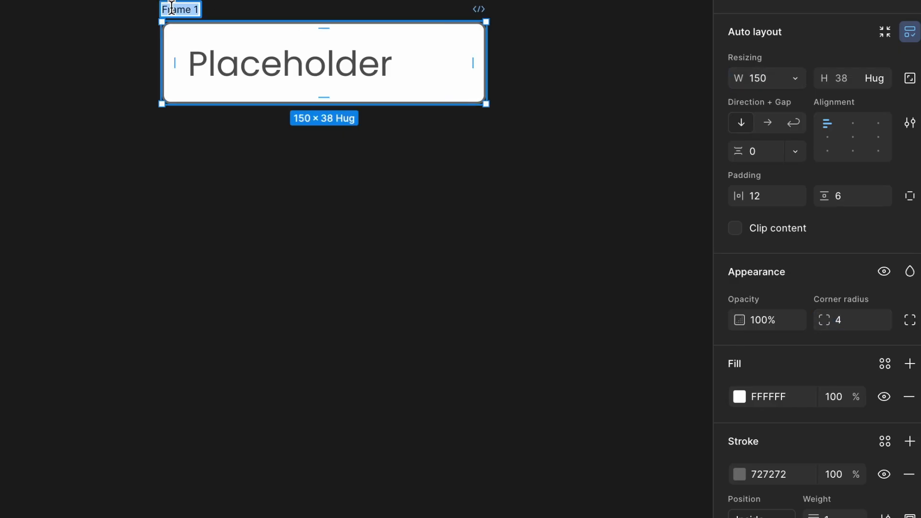
{"action": "key", "text": "BackSpace"}
{"action": "type", "text": "_"}
{"action": "type", "text": "iput"}
{"action": "key", "text": "BackSpace"}
{"action": "key", "text": "BackSpace"}
{"action": "key", "text": "BackSpace"}
{"action": "key", "text": "BackSpace"}
{"action": "type", "text": "inpu"}
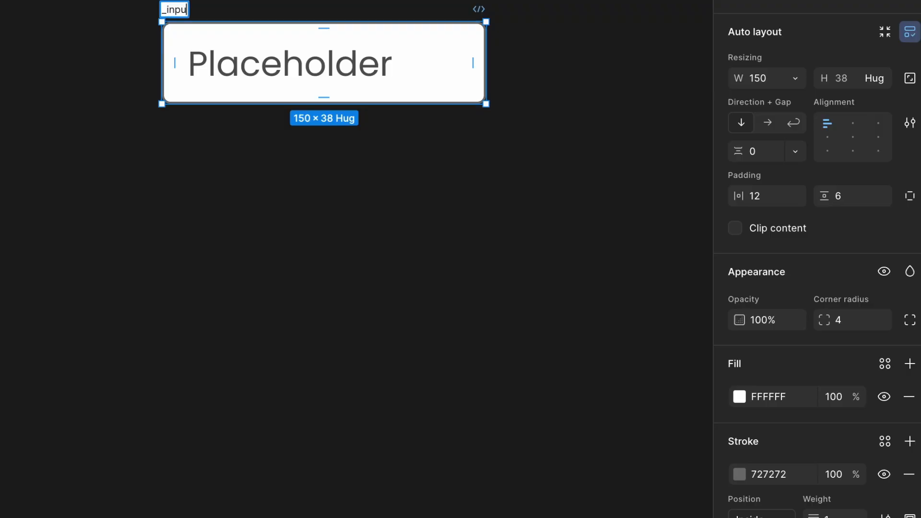
{"action": "type", "text": "t-base"}
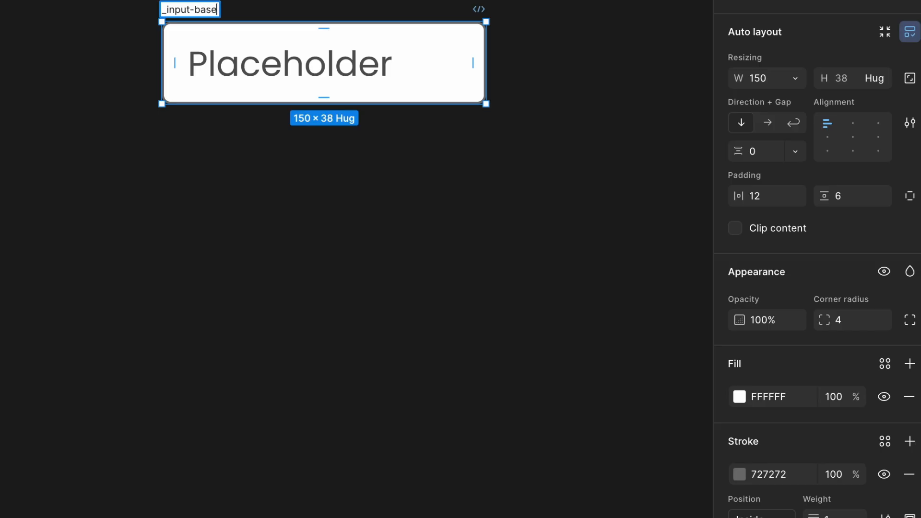
{"action": "key", "text": "Return"}
{"action": "scroll", "coordinate": [731, 68], "scroll_direction": "up", "scroll_amount": 3}
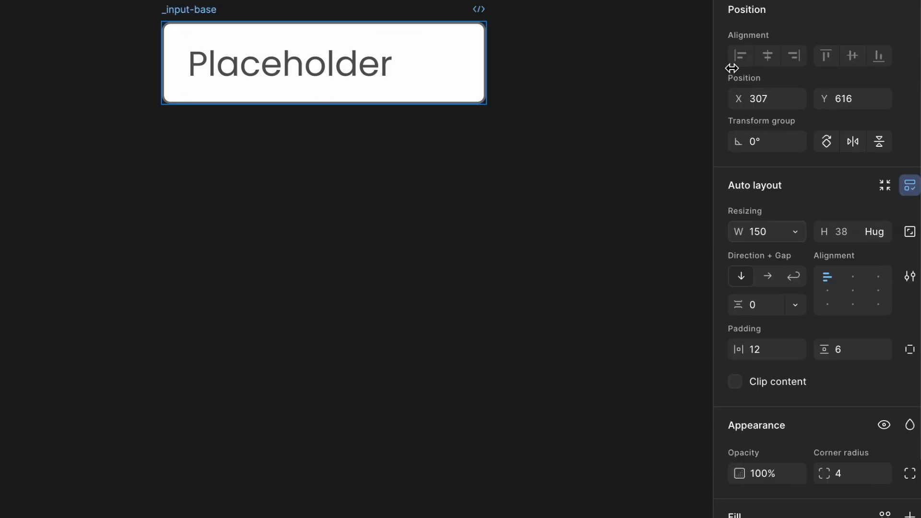
{"action": "left_click", "coordinate": [862, 56]}
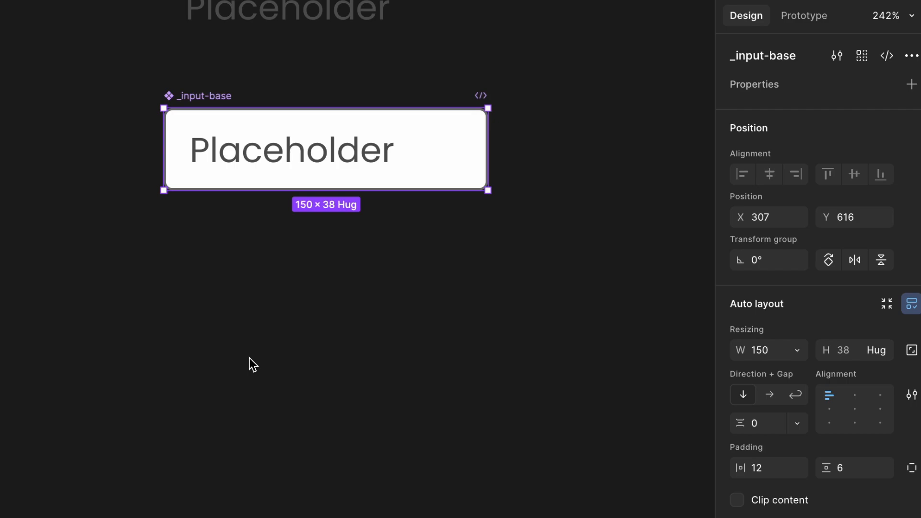
Add a second variant to the _input-base component
{"action": "scroll", "coordinate": [253, 364], "scroll_direction": "down", "scroll_amount": 1}
{"action": "scroll", "coordinate": [252, 364], "scroll_direction": "right", "scroll_amount": 1}
{"action": "scroll", "coordinate": [253, 364], "scroll_direction": "up", "scroll_amount": 1}
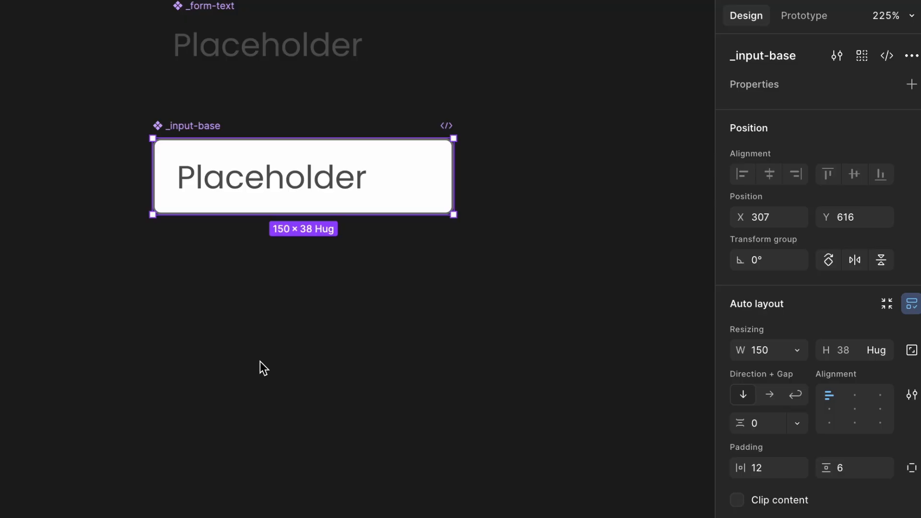
{"action": "left_click", "coordinate": [262, 367]}
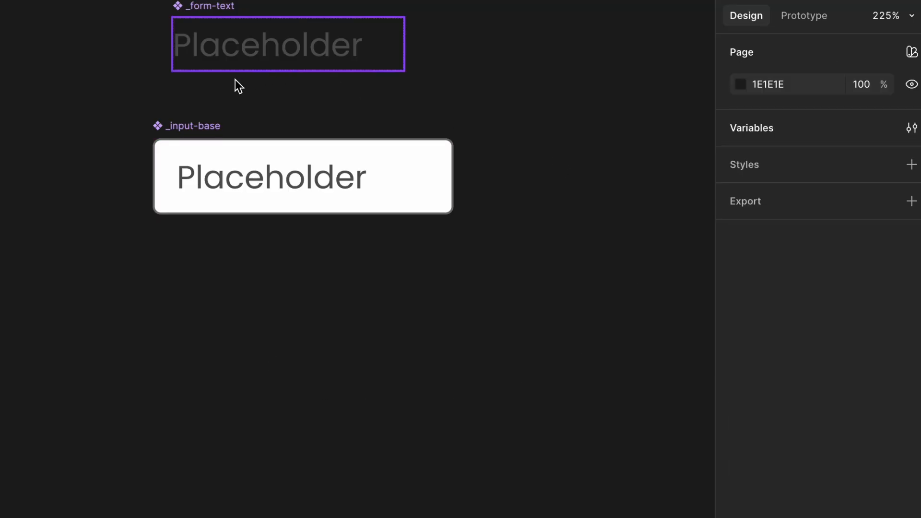
{"action": "scroll", "coordinate": [197, 106], "scroll_direction": "right", "scroll_amount": 1}
{"action": "scroll", "coordinate": [197, 107], "scroll_direction": "up", "scroll_amount": 1}
{"action": "left_click", "coordinate": [182, 130]}
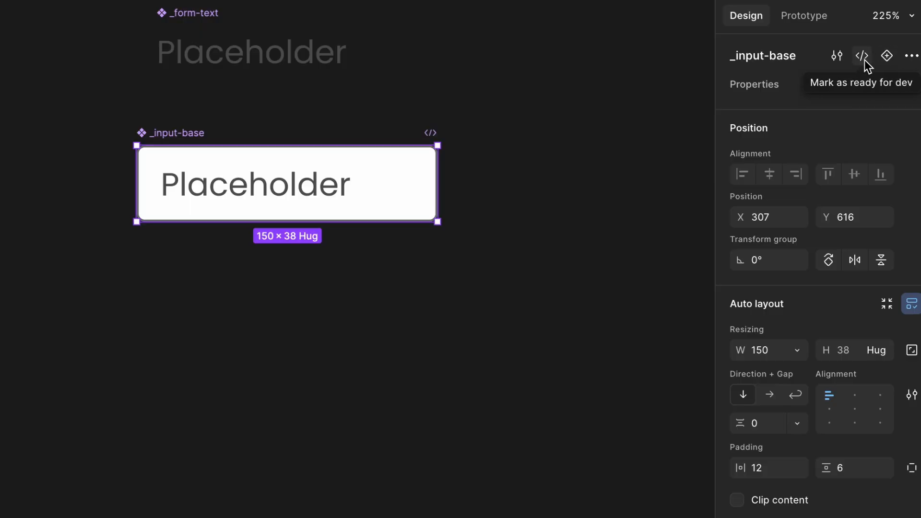
{"action": "left_click", "coordinate": [886, 60]}
Rename the _input-base variant property as State and set the second variant's value to Succsess
{"action": "left_click", "coordinate": [782, 110]}
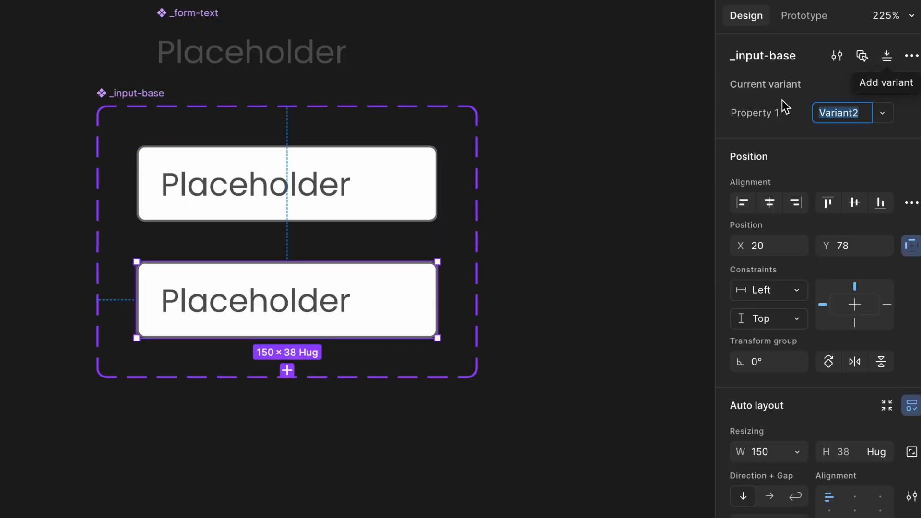
{"action": "type", "text": "State"}
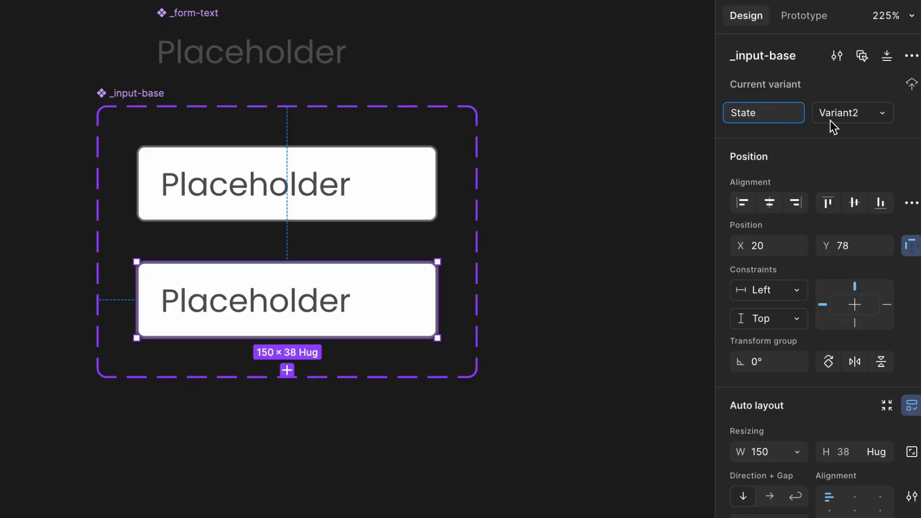
{"action": "key", "text": "Return"}
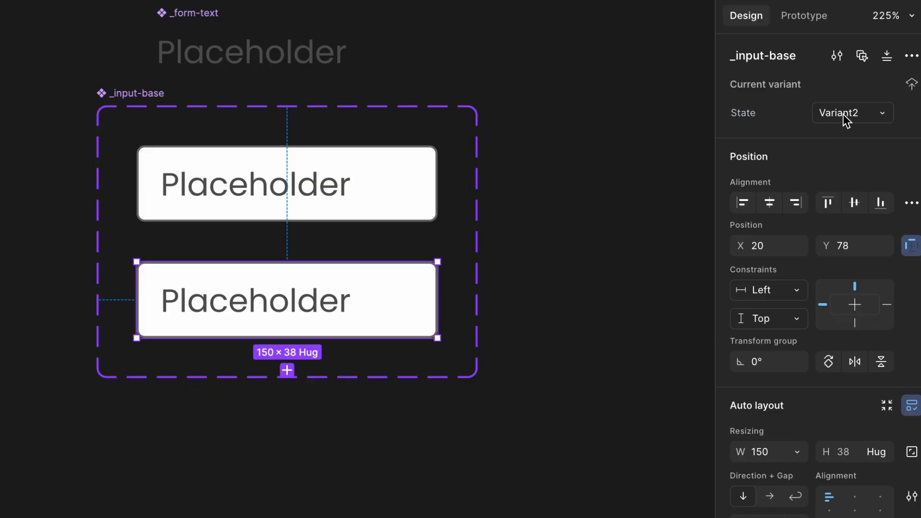
{"action": "left_click", "coordinate": [845, 118]}
{"action": "type", "text": "Succsess"}
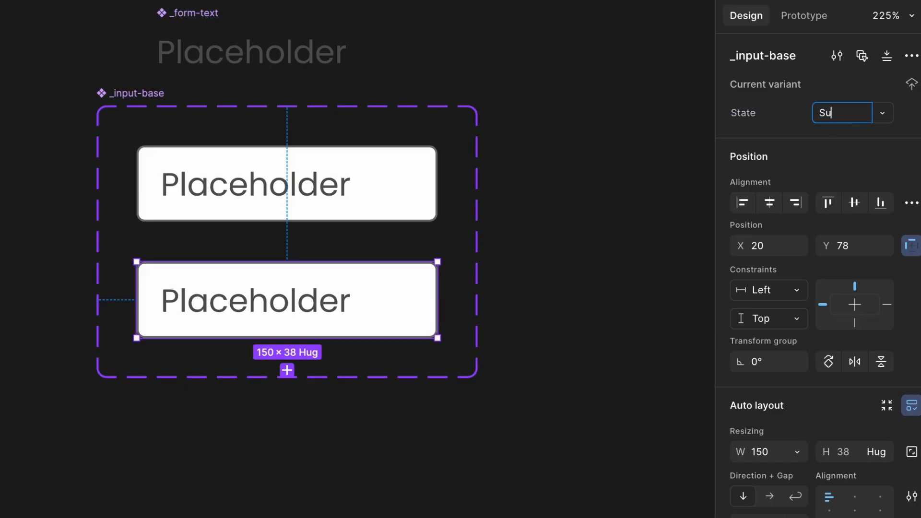
{"action": "left_click", "coordinate": [631, 302]}
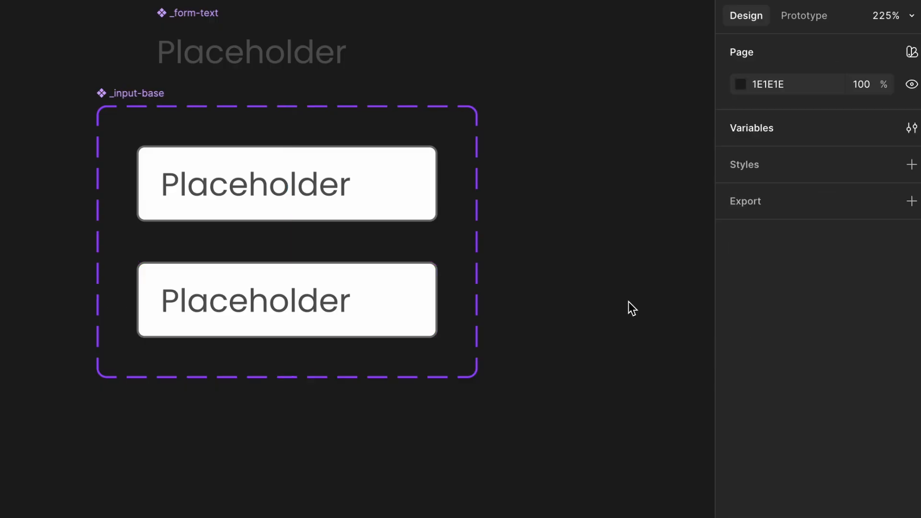
Change the stroke of the Succsess variant of _input-base to green 099A3E
{"action": "left_click", "coordinate": [425, 297]}
{"action": "scroll", "coordinate": [755, 345], "scroll_direction": "down", "scroll_amount": 3}
{"action": "scroll", "coordinate": [769, 383], "scroll_direction": "down", "scroll_amount": 5}
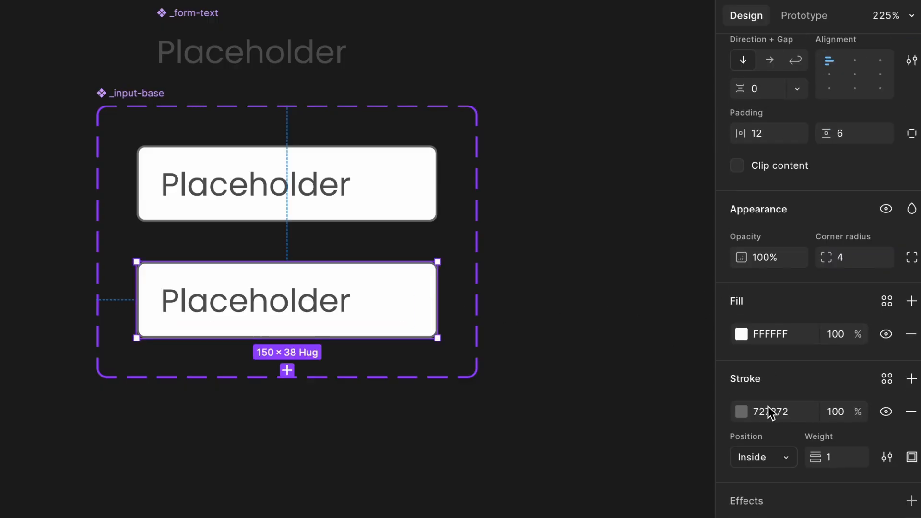
{"action": "left_click", "coordinate": [741, 412]}
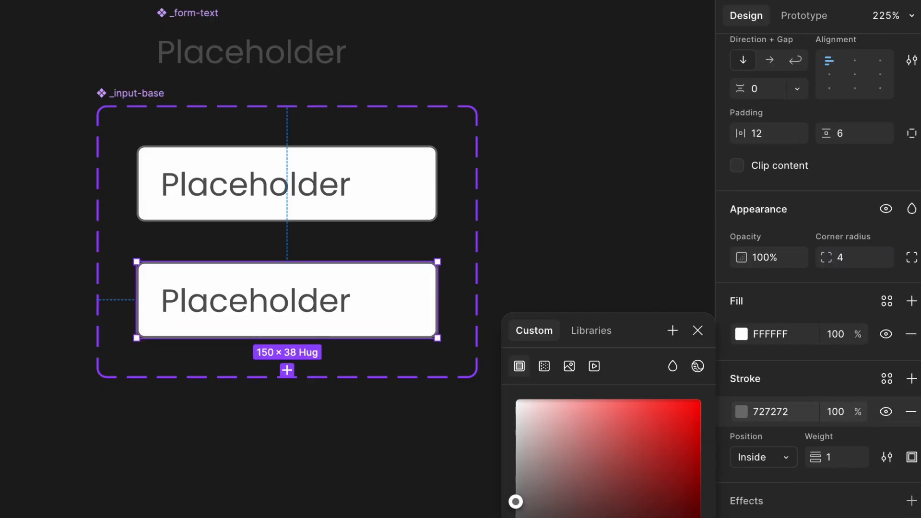
{"action": "left_click_drag", "start_coordinate": [661, 508], "coordinate": [689, 474]}
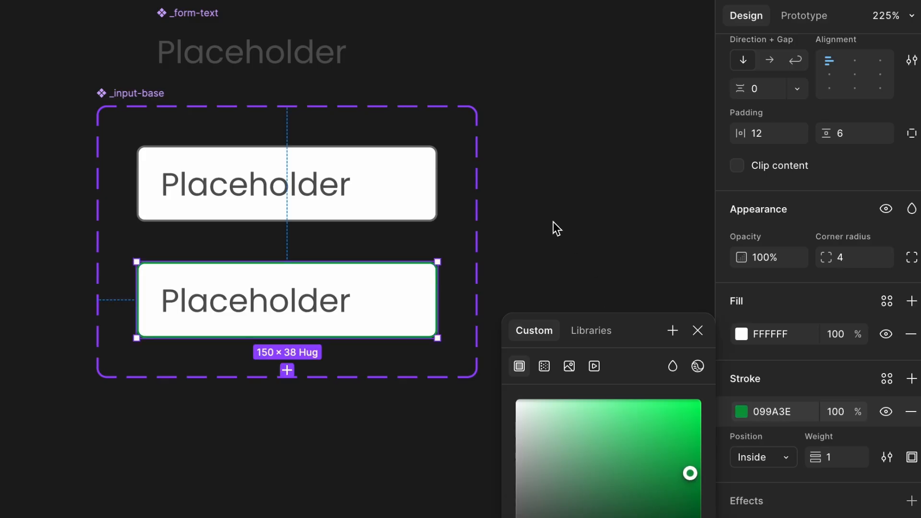
{"action": "left_click", "coordinate": [554, 223]}
{"action": "left_click", "coordinate": [350, 311]}
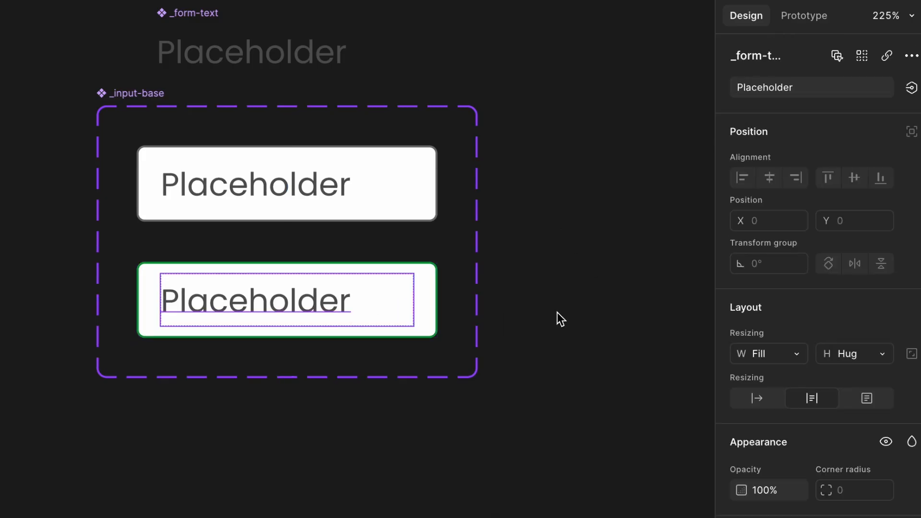
{"action": "scroll", "coordinate": [557, 312], "scroll_direction": "right", "scroll_amount": 1}
{"action": "scroll", "coordinate": [557, 312], "scroll_direction": "up", "scroll_amount": 1}
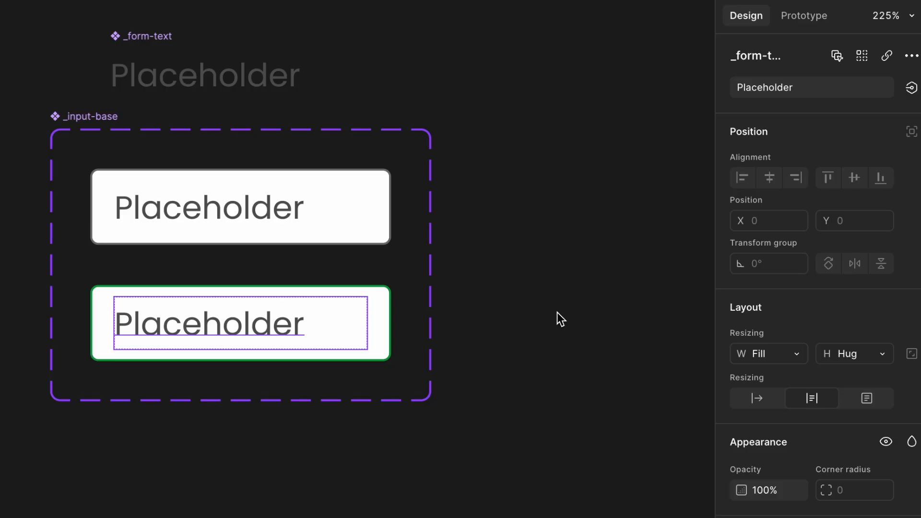
{"action": "left_click", "coordinate": [557, 312]}
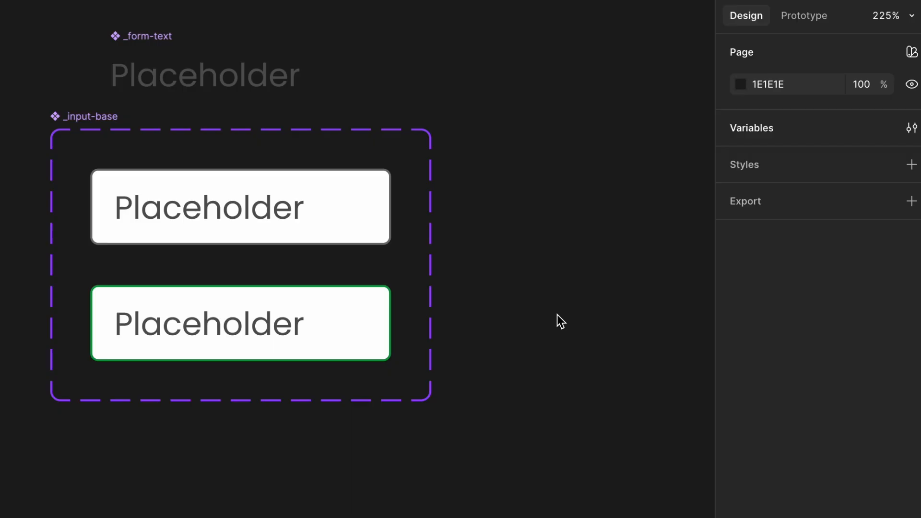
{"action": "scroll", "coordinate": [557, 316], "scroll_direction": "up", "scroll_amount": 1}
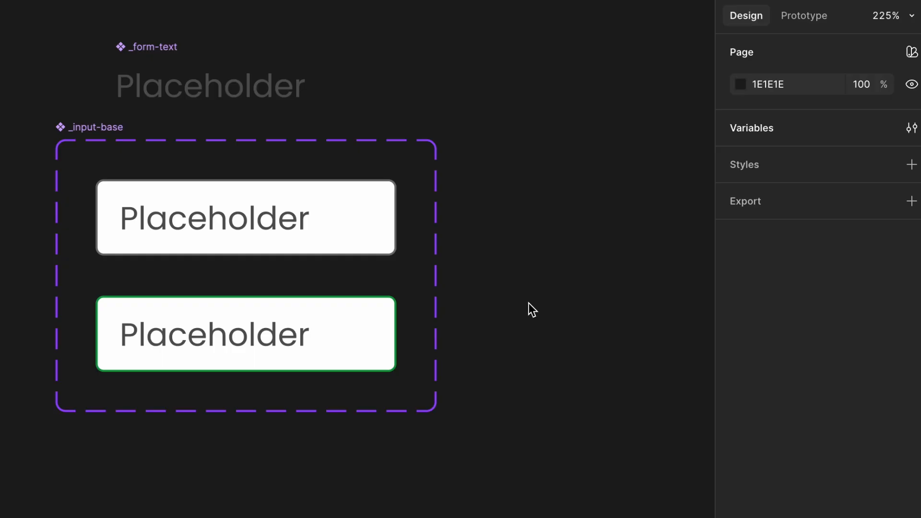
{"action": "scroll", "coordinate": [528, 310], "scroll_direction": "down", "scroll_amount": 4}
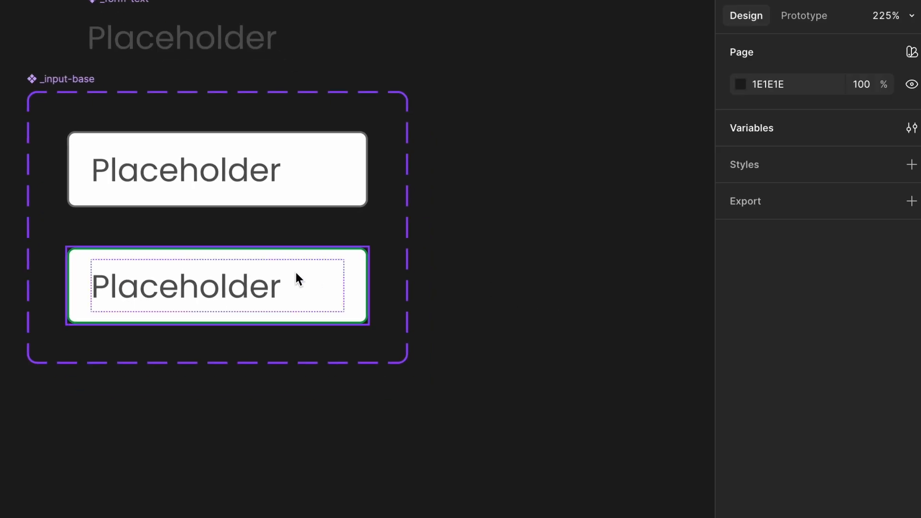
Change the fill of the Succsess variant's placeholder text to near-black 2B2424
{"action": "left_click", "coordinate": [238, 276], "text": "super"}
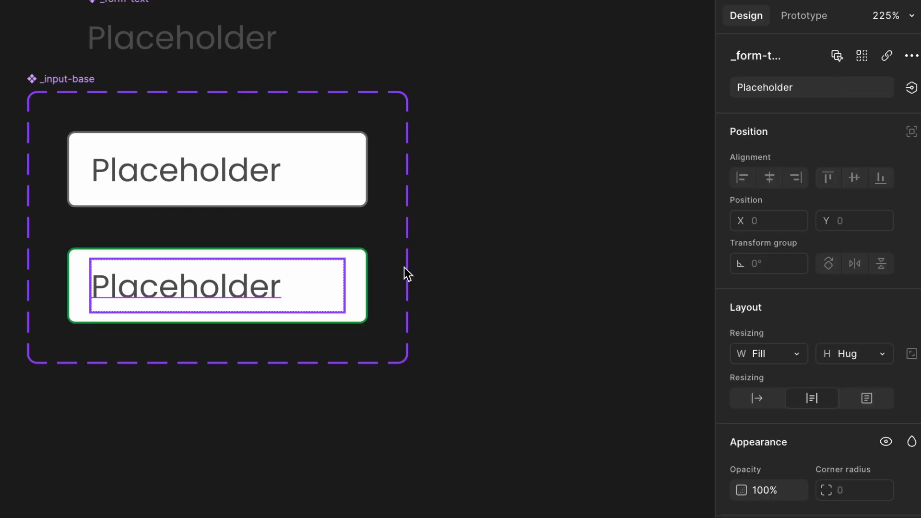
{"action": "scroll", "coordinate": [765, 442], "scroll_direction": "down", "scroll_amount": 4}
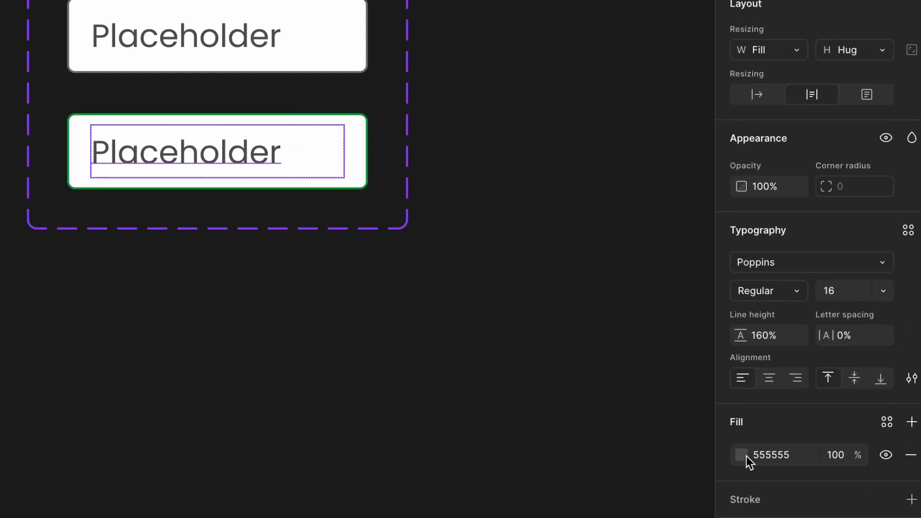
{"action": "left_click", "coordinate": [742, 455]}
{"action": "left_click_drag", "start_coordinate": [594, 417], "coordinate": [549, 425]}
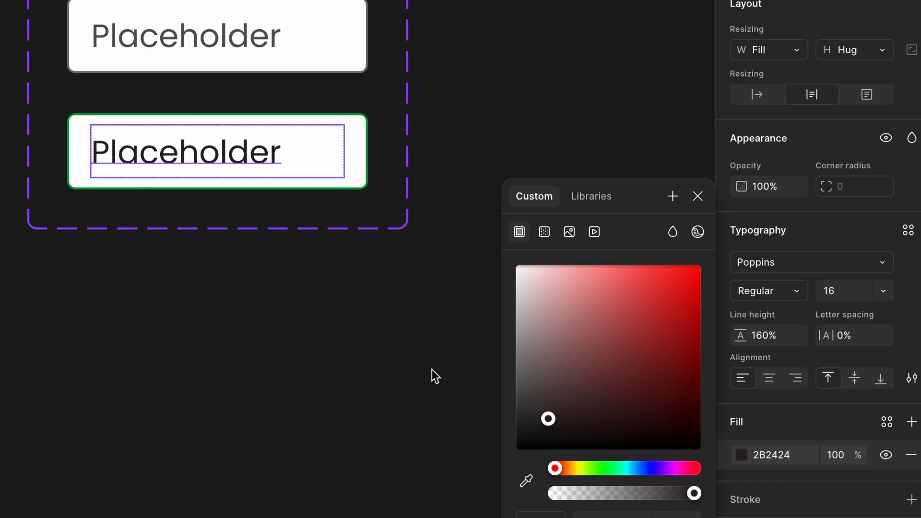
{"action": "left_click", "coordinate": [432, 370]}
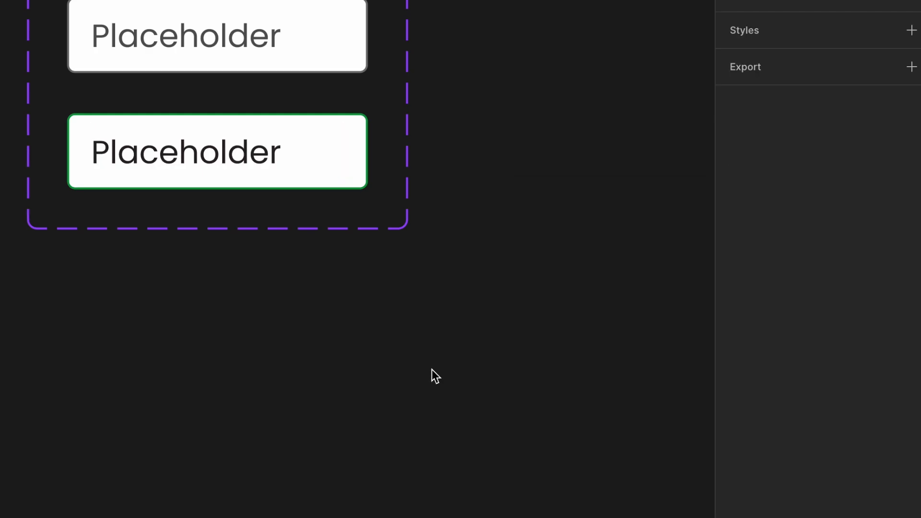
Place an instance of the default _input-base variant in an empty canvas area and change its text to Enter Name
{"action": "left_click", "coordinate": [280, 44]}
{"action": "scroll", "coordinate": [282, 46], "scroll_direction": "right", "scroll_amount": 8}
{"action": "left_click", "coordinate": [286, 48]}
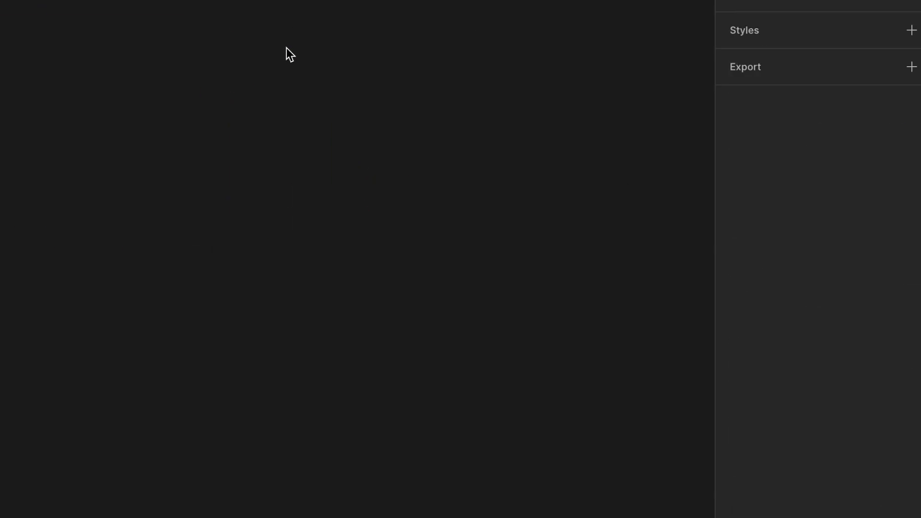
{"action": "key", "text": "ctrl+v"}
{"action": "left_click", "coordinate": [290, 230], "text": "ctrl"}
{"action": "double_click", "coordinate": [290, 230]}
{"action": "type", "text": "Enter Name"}
{"action": "left_click", "coordinate": [304, 163]}
Switch the _input-base instance to the Succsess state and replace its text with a sample first name
{"action": "left_click", "coordinate": [424, 199]}
{"action": "left_click", "coordinate": [832, 5]}
{"action": "left_click", "coordinate": [830, 21]}
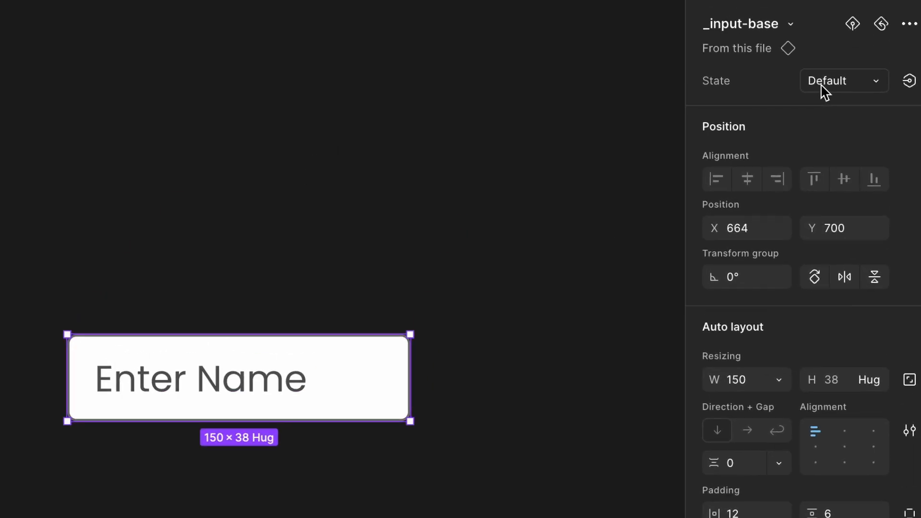
{"action": "double_click", "coordinate": [267, 384]}
{"action": "type", "text": "Alex"}
{"action": "left_click", "coordinate": [231, 251]}
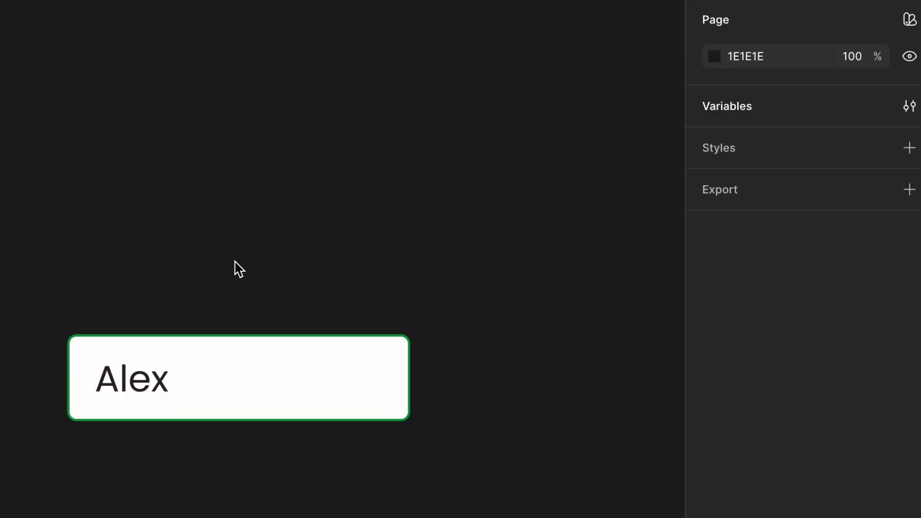
Switch the _input-base instance's state back to Default to test whether its text override is kept
{"action": "left_click", "coordinate": [279, 372]}
{"action": "left_click", "coordinate": [849, 85]}
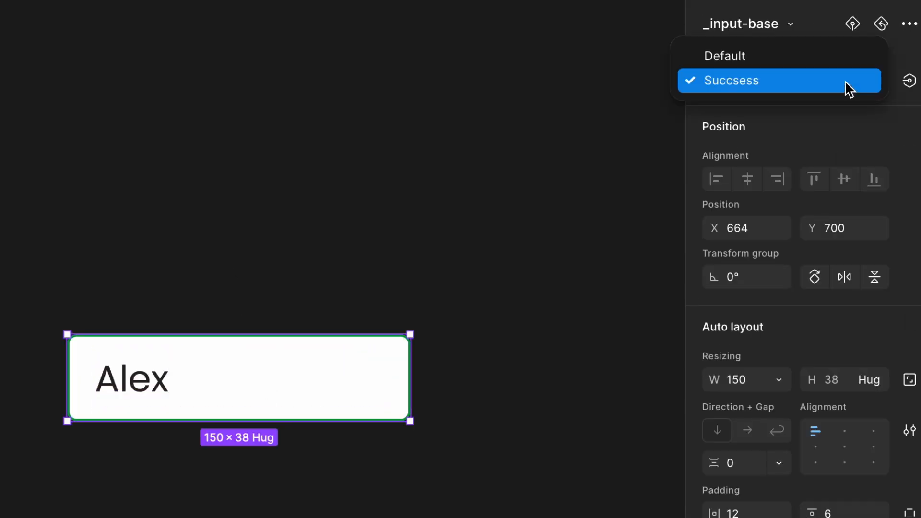
{"action": "left_click", "coordinate": [817, 63]}
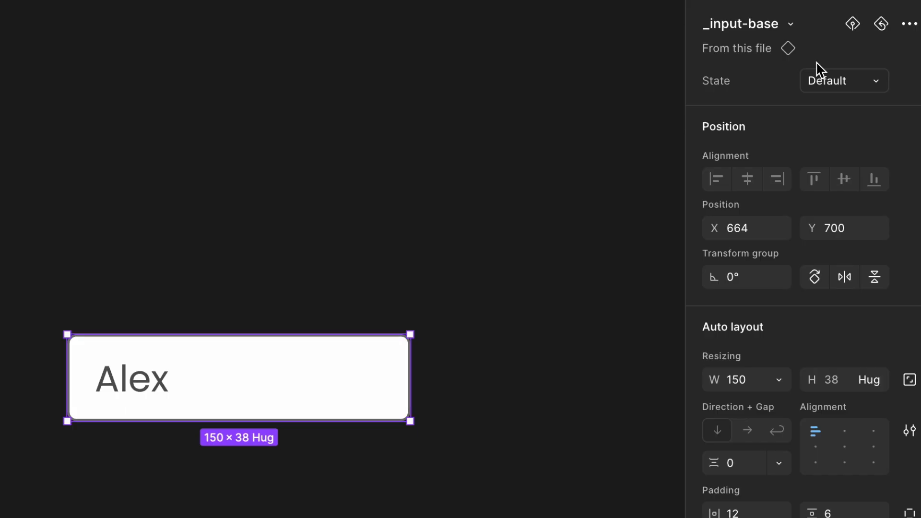
{"action": "left_click", "coordinate": [445, 214]}
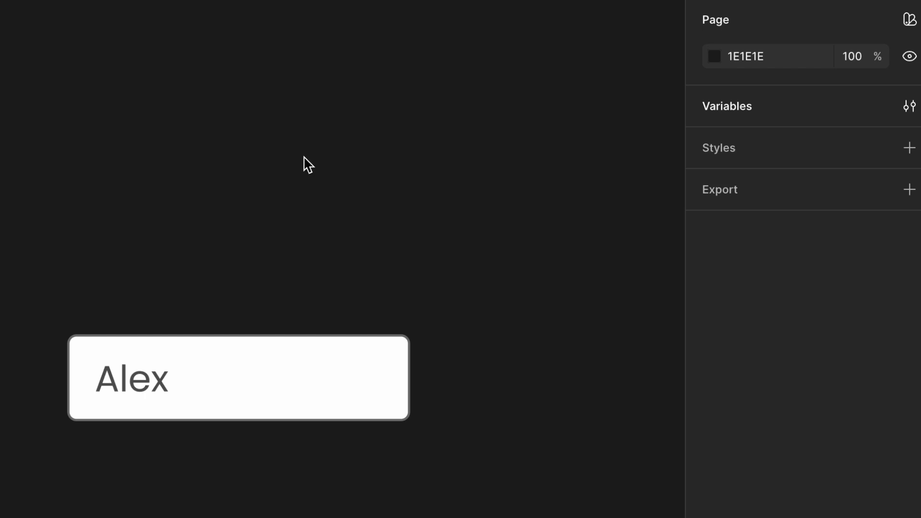
Undo the test instance and the dark text colour on the Succsess variant
{"action": "scroll", "coordinate": [301, 166], "scroll_direction": "down", "scroll_amount": 5}
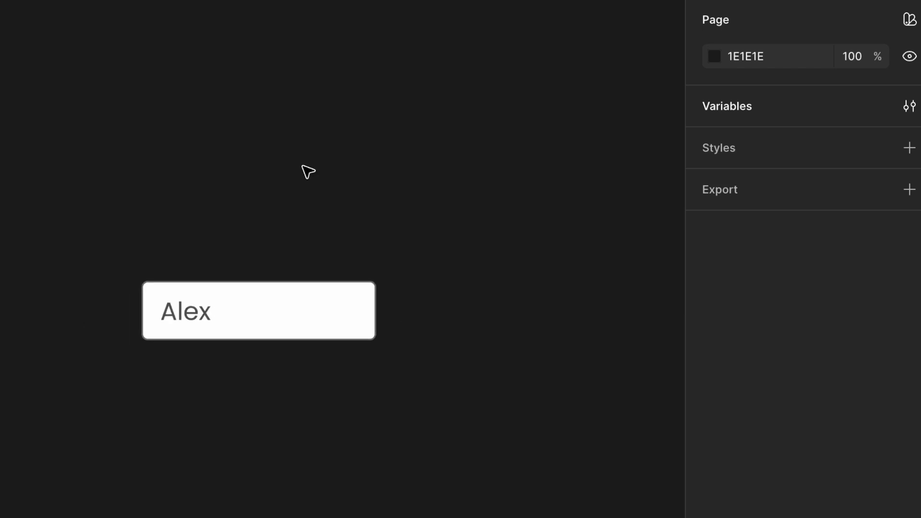
{"action": "scroll", "coordinate": [302, 166], "scroll_direction": "left", "scroll_amount": 2}
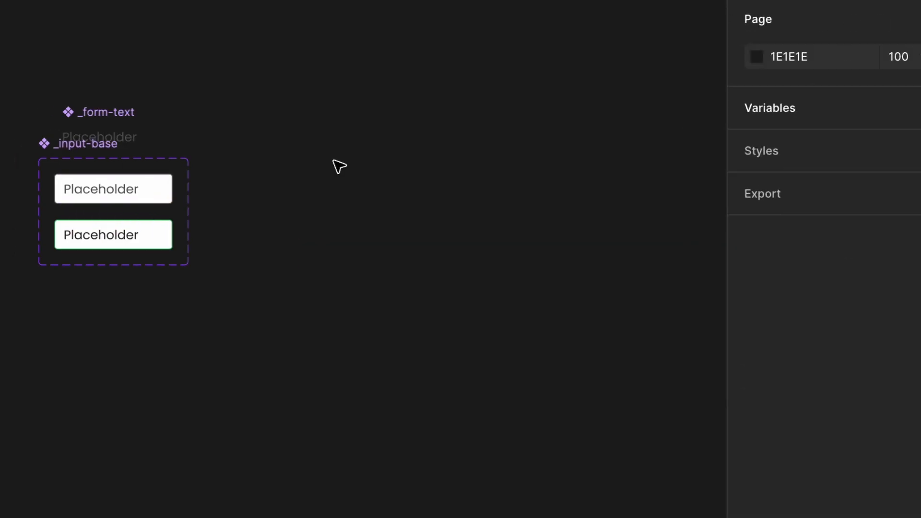
{"action": "key", "text": "ctrl+z"}
{"action": "key", "text": "ctrl+z"}
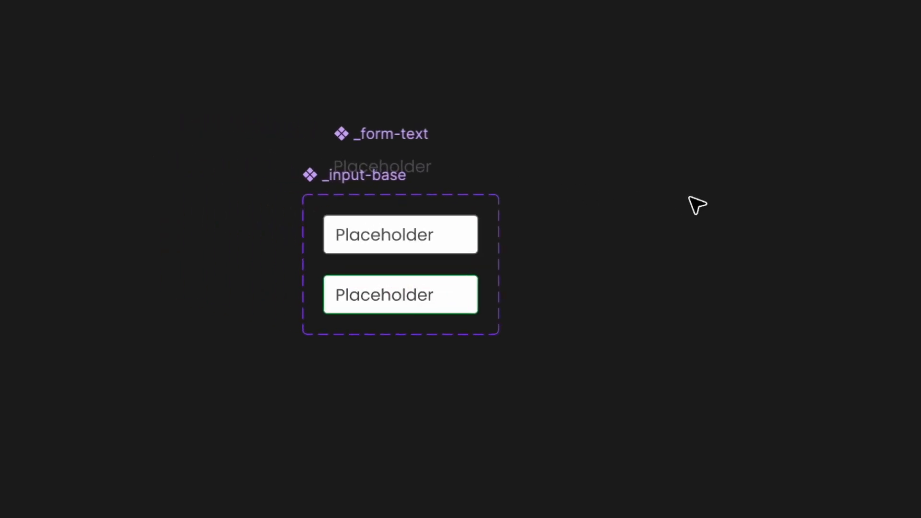
Move the _form-text component up, well clear of _input-base, and add a second variant to it
{"action": "scroll", "coordinate": [369, 307], "scroll_direction": "up", "scroll_amount": 8}
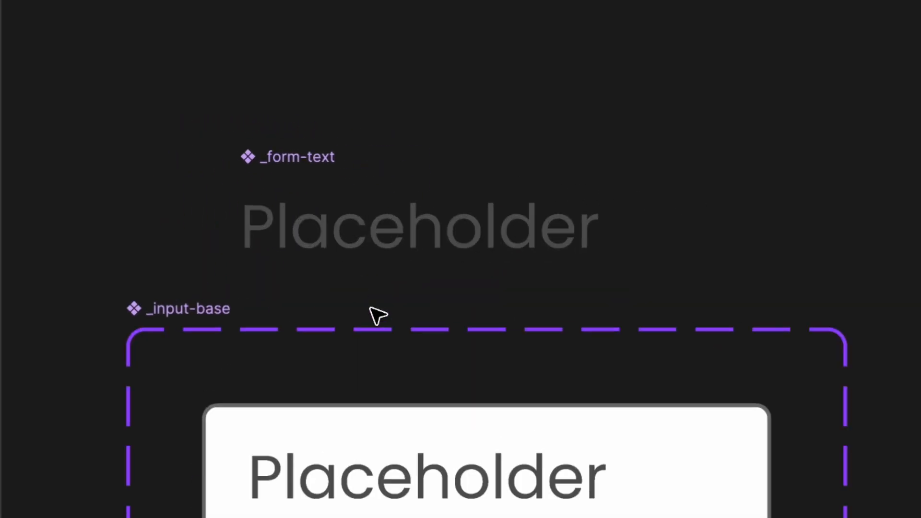
{"action": "left_click", "coordinate": [296, 158]}
{"action": "left_click_drag", "start_coordinate": [197, 399], "coordinate": [184, 70]}
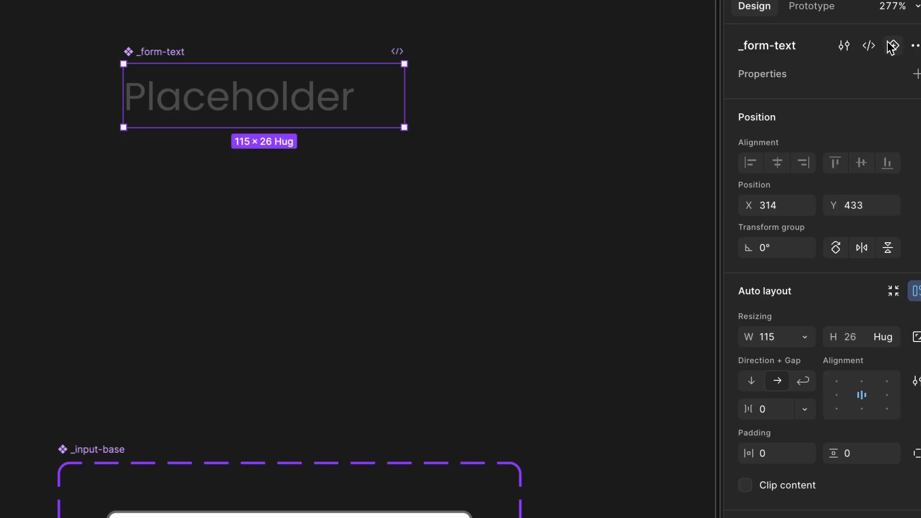
{"action": "left_click", "coordinate": [891, 48]}
{"action": "scroll", "coordinate": [489, 125], "scroll_direction": "up", "scroll_amount": 3}
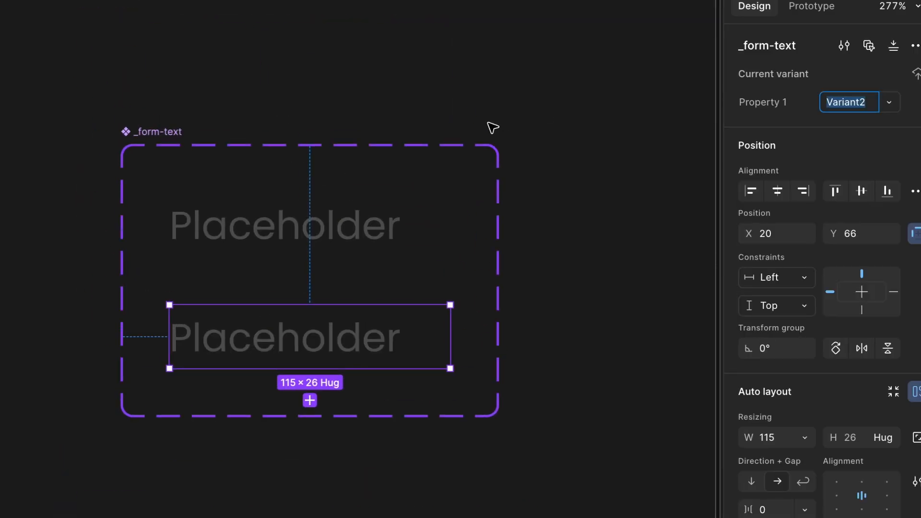
Rename the _form-text variant property as Text State and set the second variant's value to Typed
{"action": "left_click", "coordinate": [768, 103]}
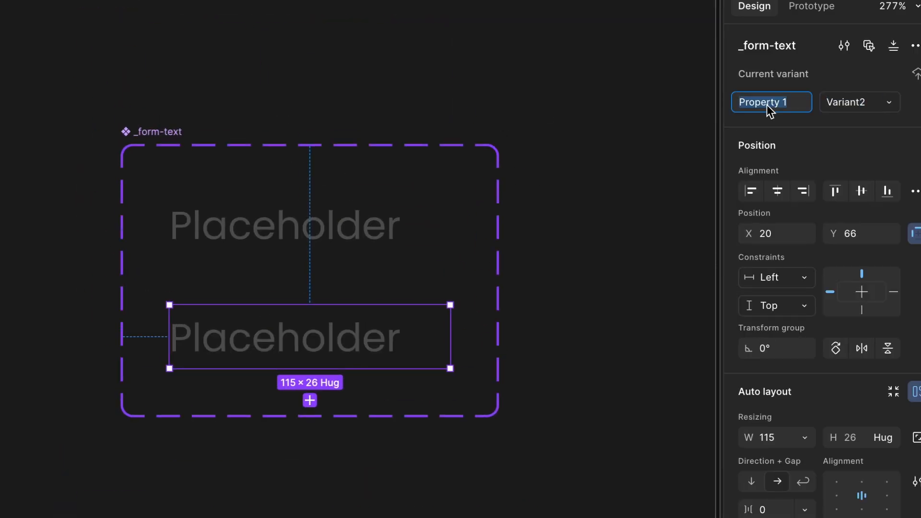
{"action": "type", "text": "Text S"}
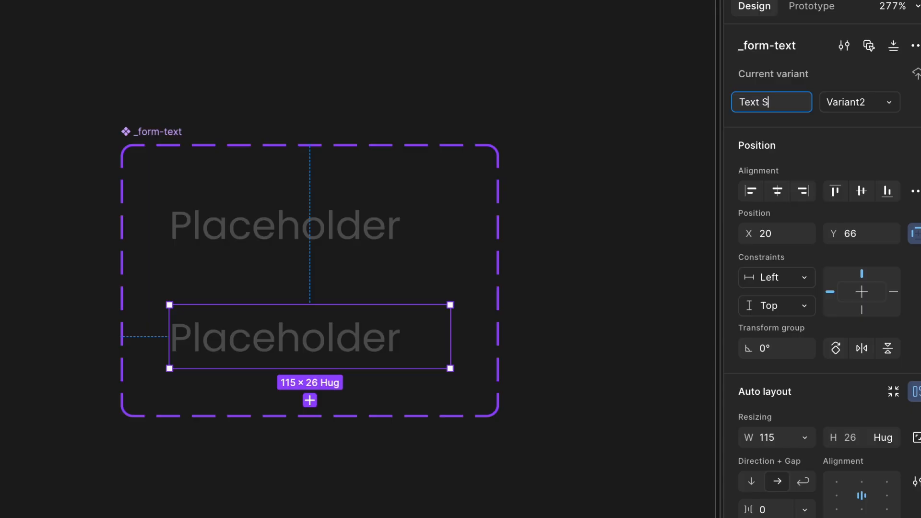
{"action": "type", "text": "tate"}
{"action": "key", "text": "Return"}
{"action": "left_click", "coordinate": [875, 111]}
{"action": "type", "text": "Typed"}
Change the second _form-text variant's text to Typed and give it a darker fill colour
{"action": "left_click", "coordinate": [346, 338]}
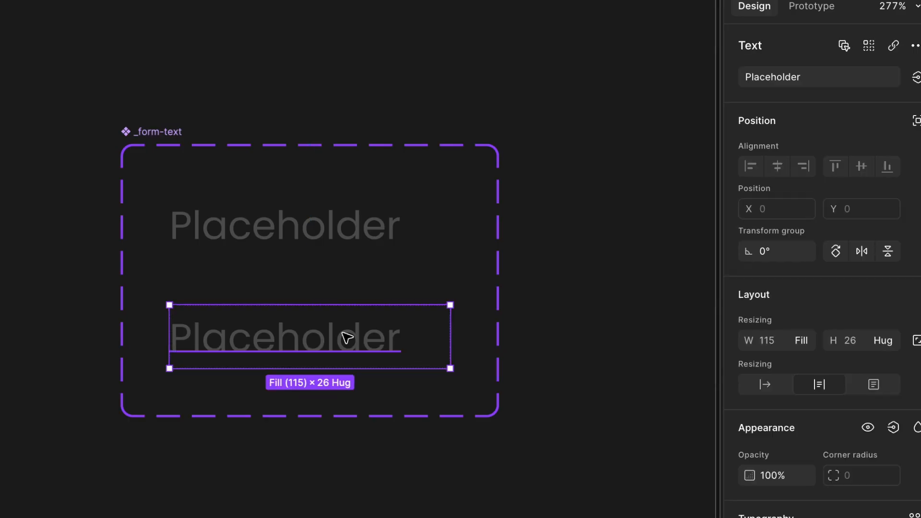
{"action": "double_click", "coordinate": [346, 338]}
{"action": "type", "text": "Typed"}
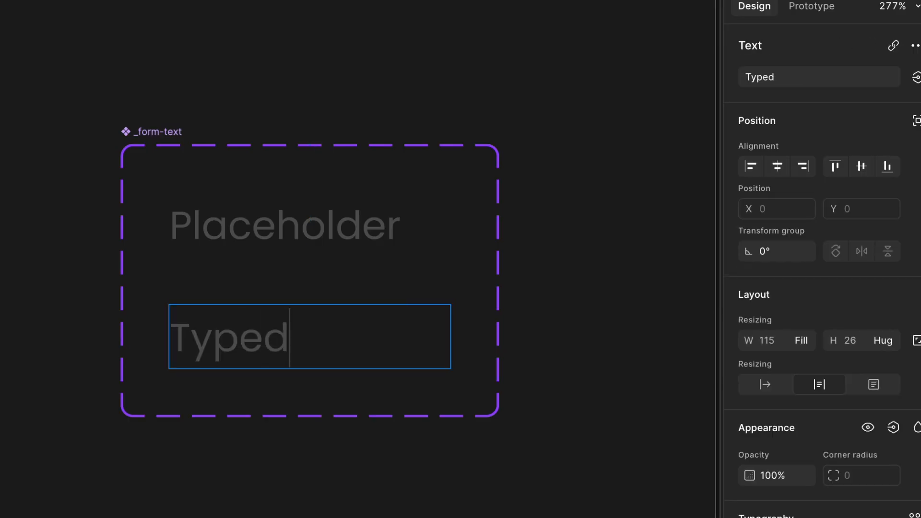
{"action": "key", "text": "Escape"}
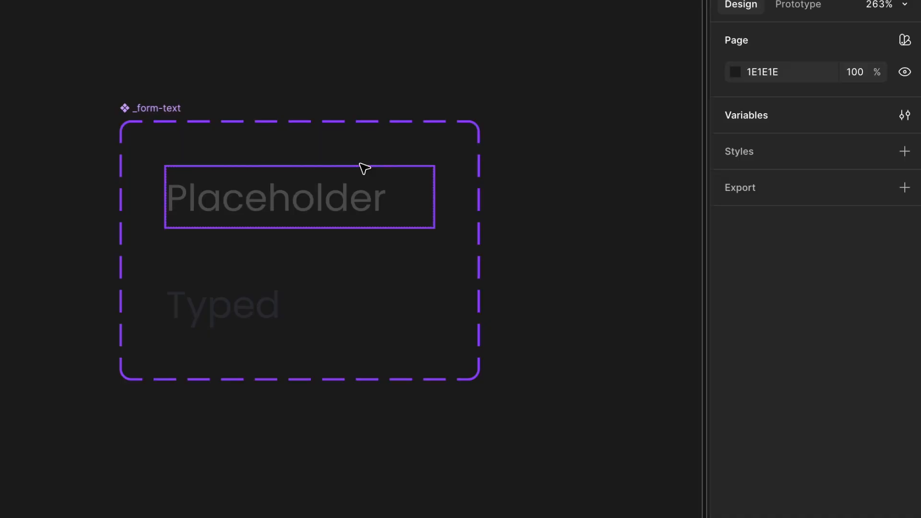
Set the Text State value of the first _form-text variant to Placeholder
{"action": "left_click", "coordinate": [364, 168]}
{"action": "left_click", "coordinate": [834, 96]}
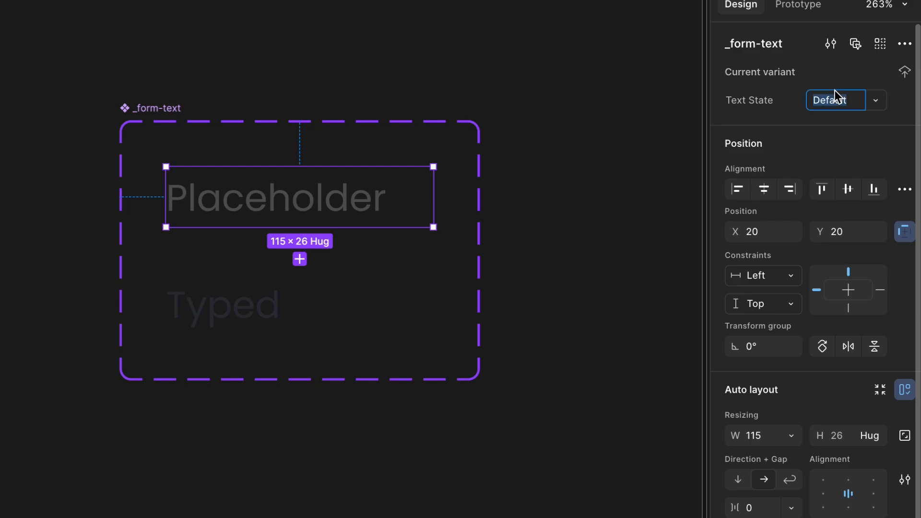
{"action": "type", "text": "Placeholder"}
{"action": "left_click", "coordinate": [658, 128]}
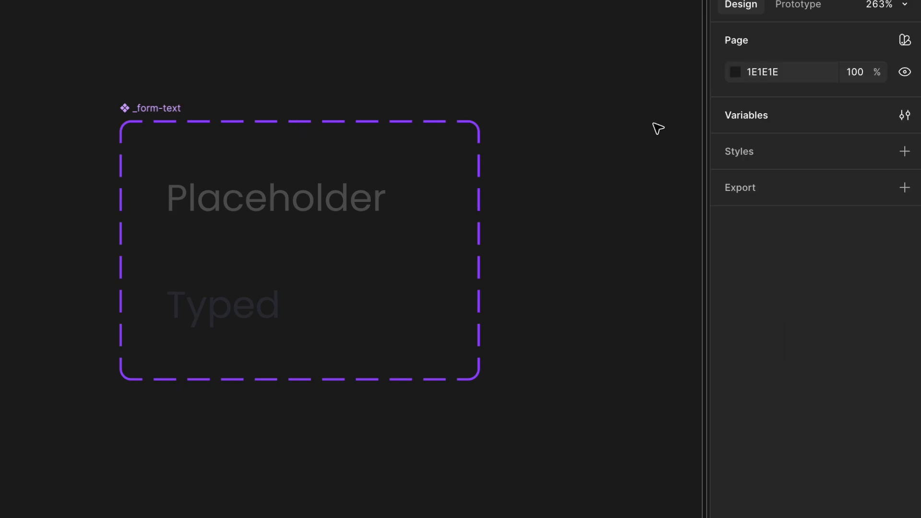
Switch the nested _form-text in the green-bordered _input-base variant to the Typed text state
{"action": "scroll", "coordinate": [596, 210], "scroll_direction": "down", "scroll_amount": 10}
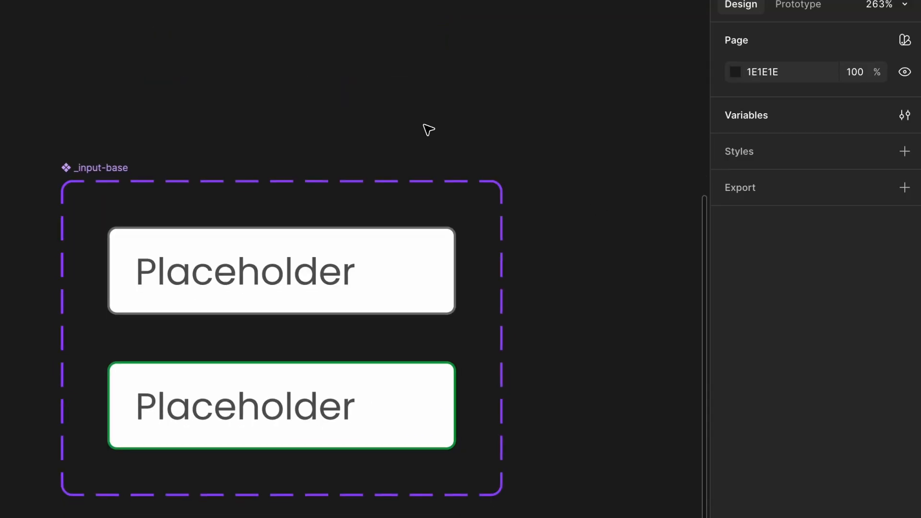
{"action": "scroll", "coordinate": [429, 129], "scroll_direction": "down", "scroll_amount": 3}
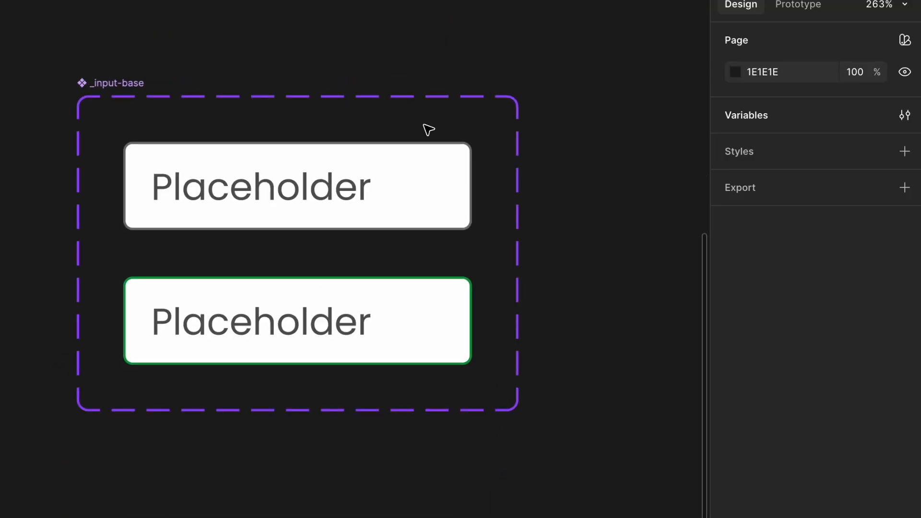
{"action": "left_click", "coordinate": [346, 172]}
{"action": "left_click", "coordinate": [357, 314]}
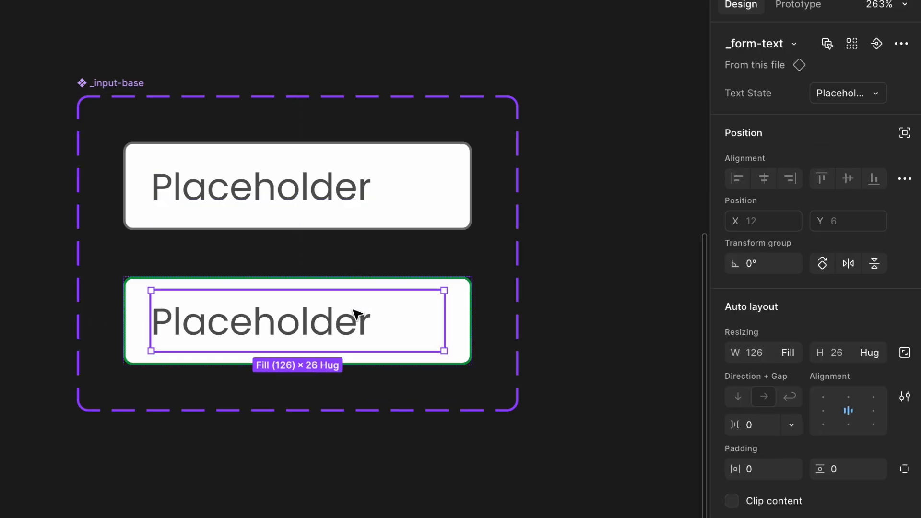
{"action": "left_click", "coordinate": [842, 96]}
{"action": "left_click", "coordinate": [811, 122]}
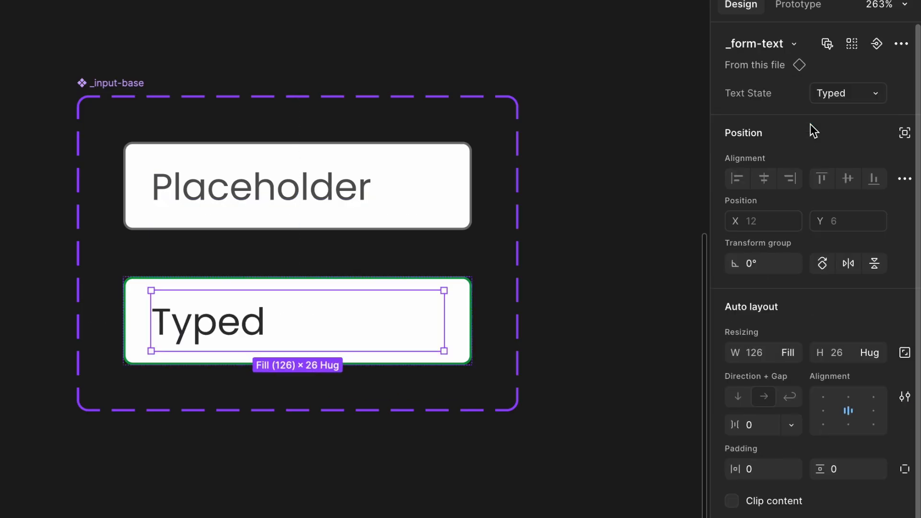
{"action": "left_click", "coordinate": [583, 215]}
{"action": "left_click", "coordinate": [455, 205]}
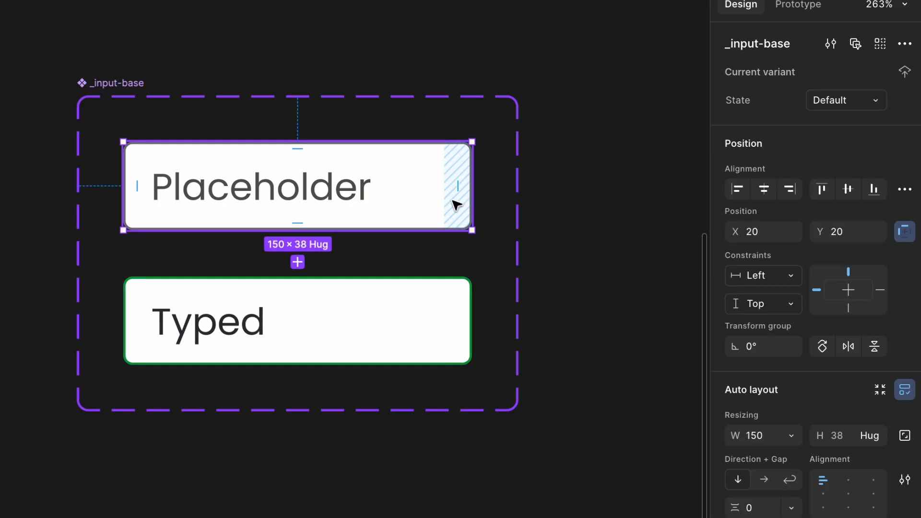
{"action": "left_click", "coordinate": [458, 33]}
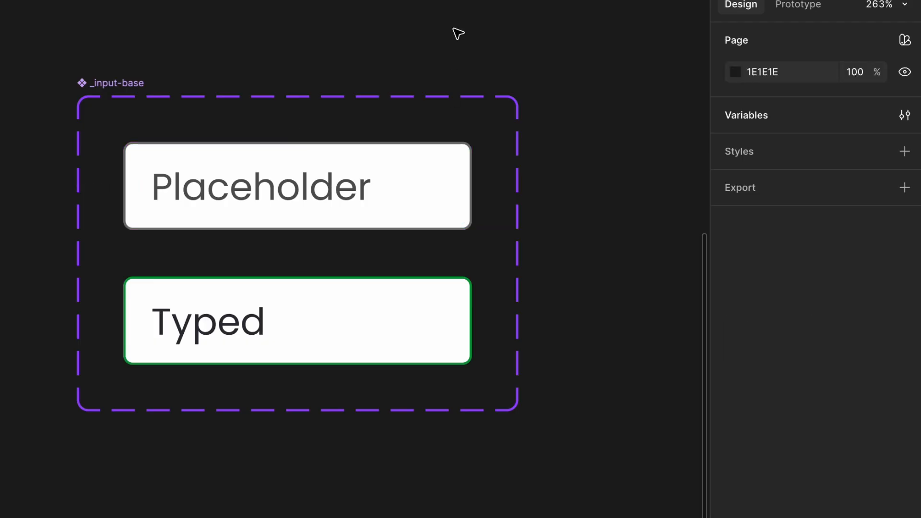
Place a test instance of the default _input-base on the canvas and change its text to Enter Name
{"action": "scroll", "coordinate": [458, 33], "scroll_direction": "down", "scroll_amount": 5}
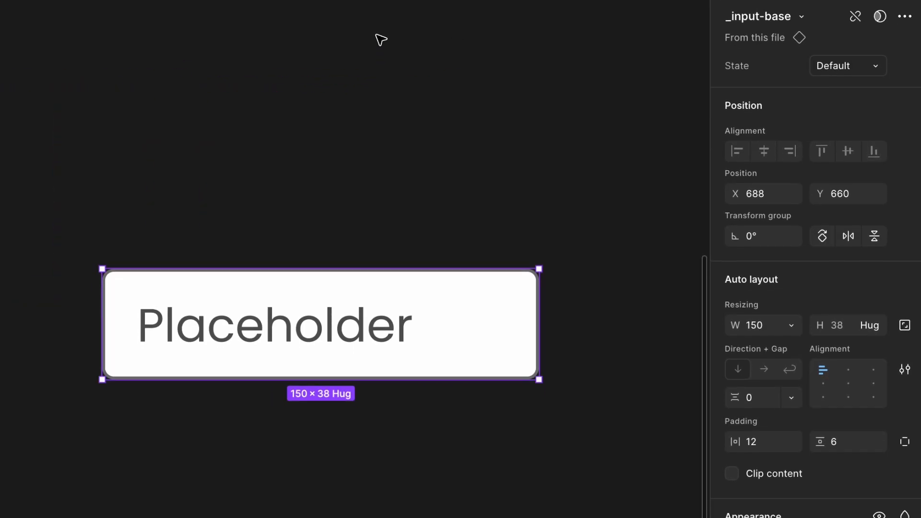
{"action": "double_click", "coordinate": [363, 318]}
{"action": "type", "text": "Enter"}
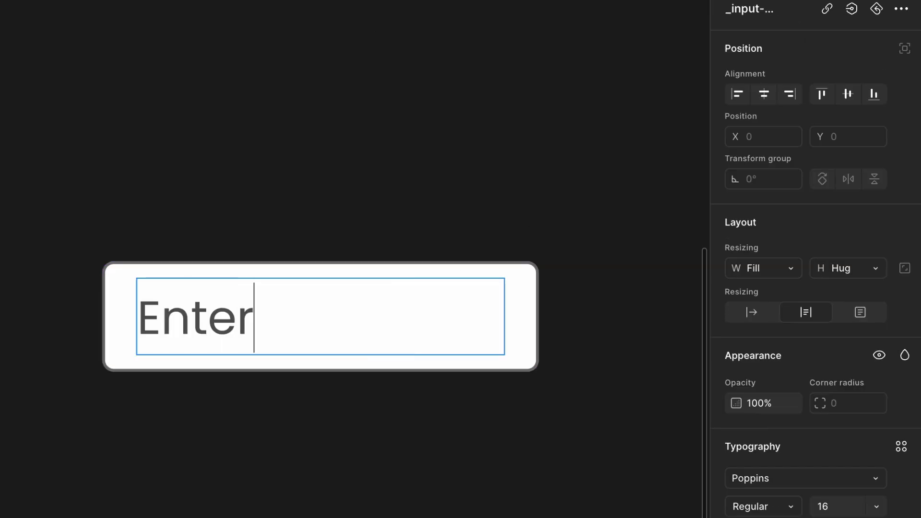
{"action": "type", "text": " Name"}
{"action": "key", "text": "Escape"}
{"action": "left_click", "coordinate": [382, 222]}
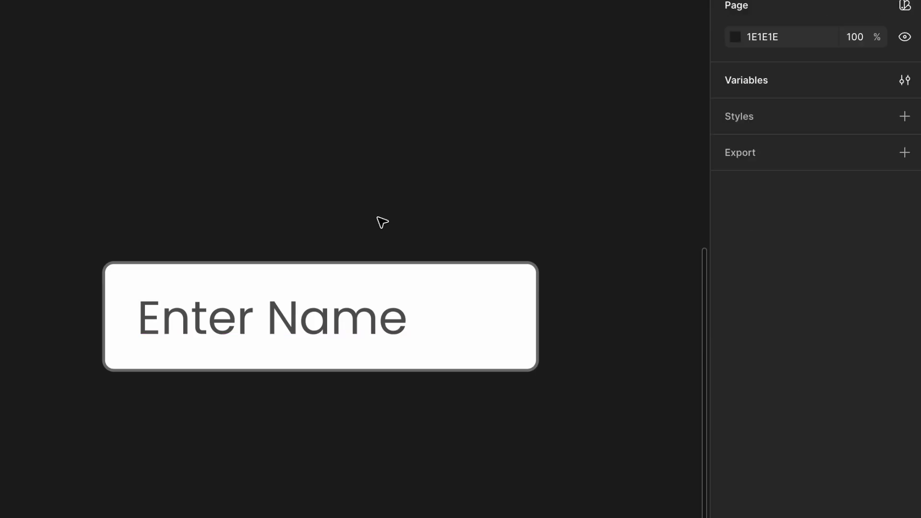
Switch the test instance to the Succsess state and replace its text with a sample first name
{"action": "scroll", "coordinate": [382, 236], "scroll_direction": "down", "scroll_amount": 3}
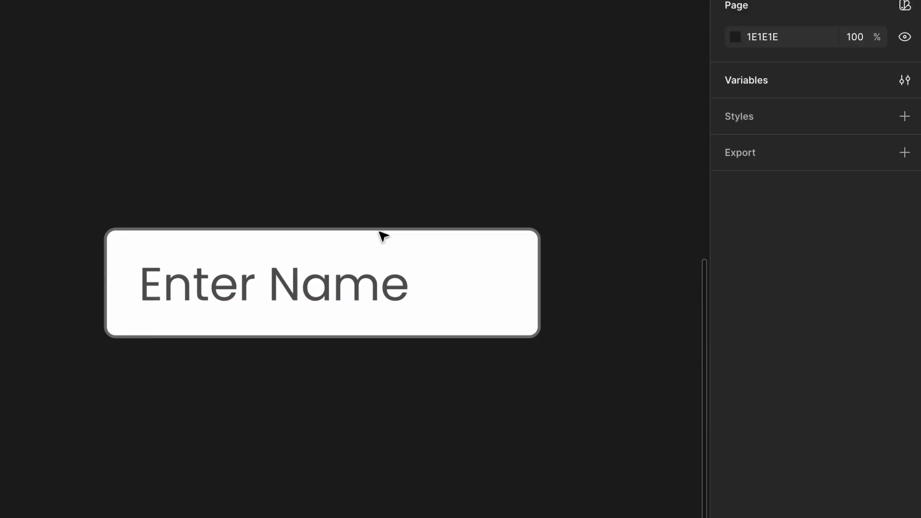
{"action": "left_click", "coordinate": [383, 237]}
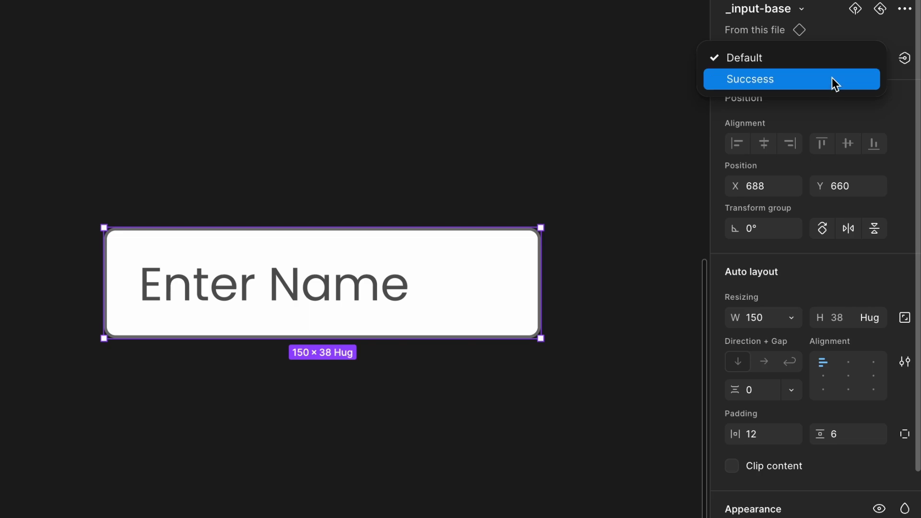
{"action": "left_click", "coordinate": [833, 79]}
{"action": "double_click", "coordinate": [242, 294]}
{"action": "double_click", "coordinate": [240, 291]}
{"action": "type", "text": "Alex"}
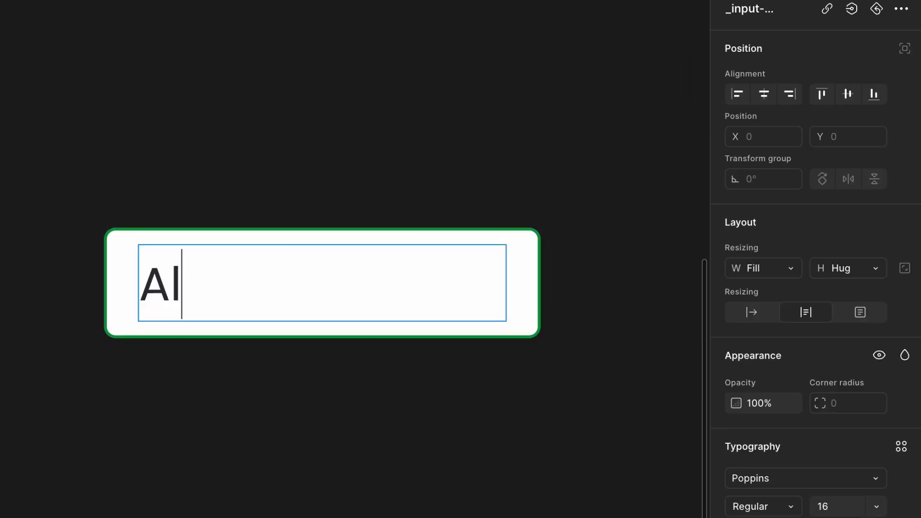
{"action": "key", "text": "Escape"}
{"action": "left_click", "coordinate": [258, 184]}
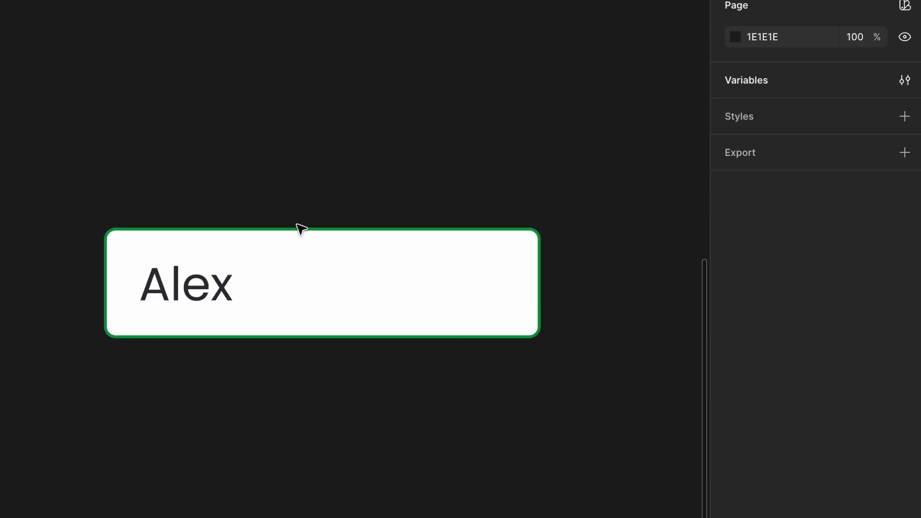
Switch the test instance back to the Default state
{"action": "left_click", "coordinate": [307, 252]}
{"action": "left_click", "coordinate": [832, 59]}
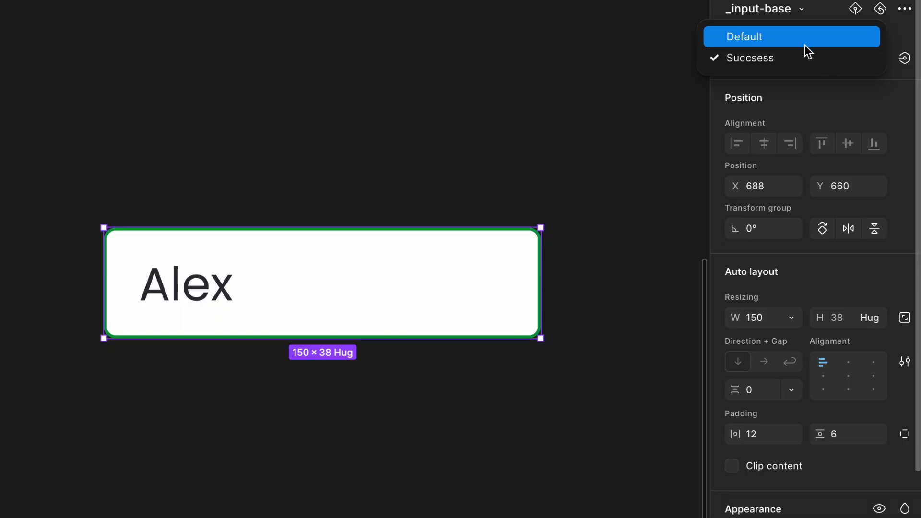
{"action": "left_click", "coordinate": [805, 38]}
{"action": "left_click", "coordinate": [439, 105]}
{"action": "scroll", "coordinate": [453, 168], "scroll_direction": "down", "scroll_amount": 1}
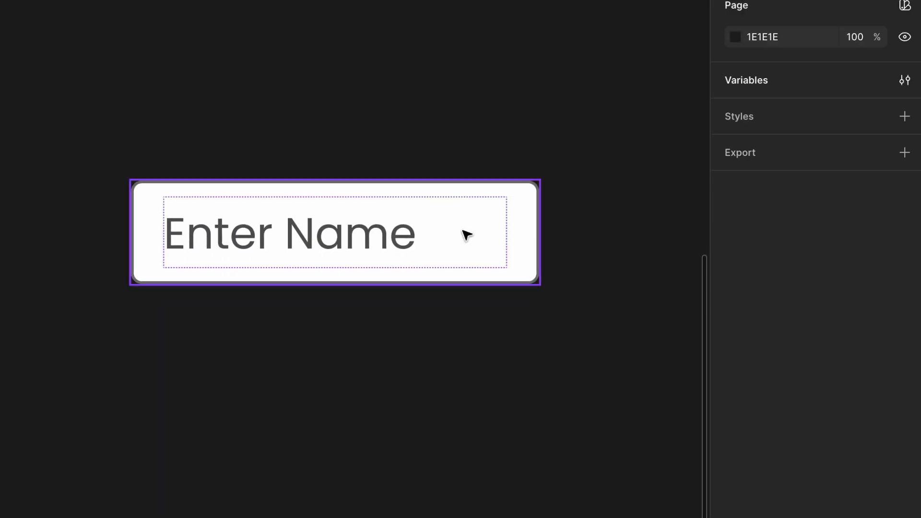
Toggle the test instance repeatedly between the Succsess and Default states to check its text in each, ending on Default
{"action": "left_click", "coordinate": [466, 232]}
{"action": "left_click", "coordinate": [837, 58]}
{"action": "left_click", "coordinate": [843, 78]}
{"action": "left_click", "coordinate": [846, 58]}
{"action": "left_click", "coordinate": [836, 37]}
{"action": "left_click", "coordinate": [844, 58]}
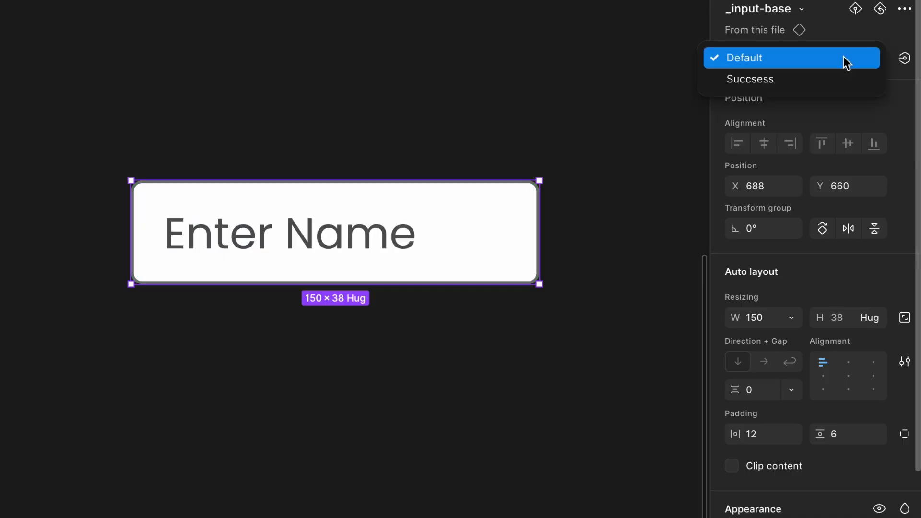
{"action": "left_click", "coordinate": [835, 78]}
{"action": "left_click", "coordinate": [838, 59]}
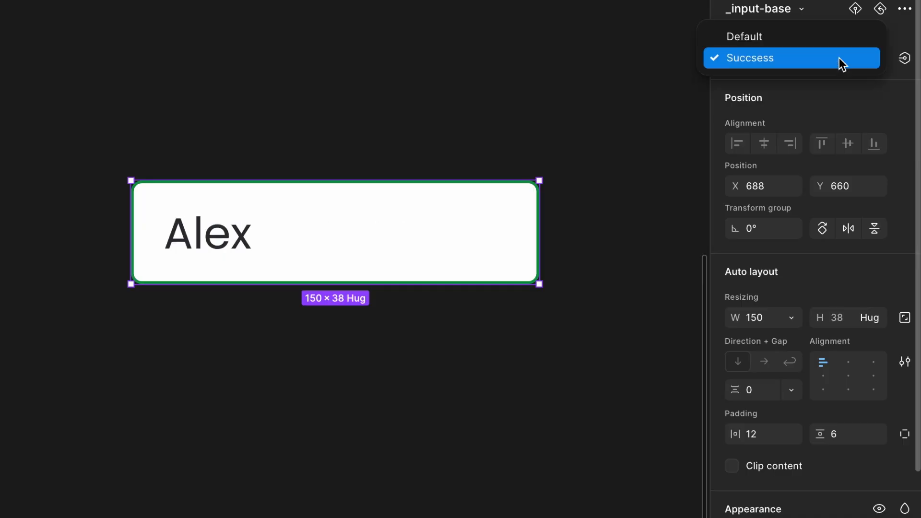
{"action": "left_click", "coordinate": [814, 41]}
{"action": "left_click", "coordinate": [496, 123]}
{"action": "left_click", "coordinate": [469, 213]}
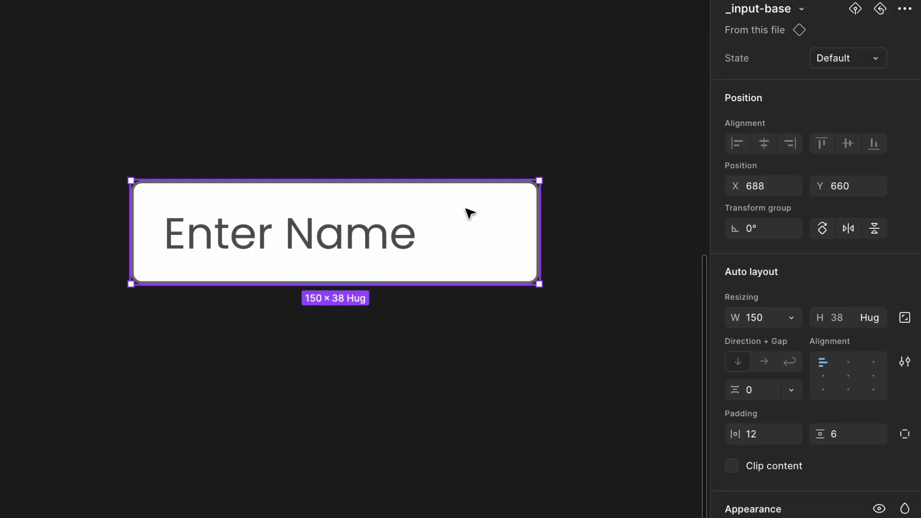
{"action": "left_click", "coordinate": [499, 101]}
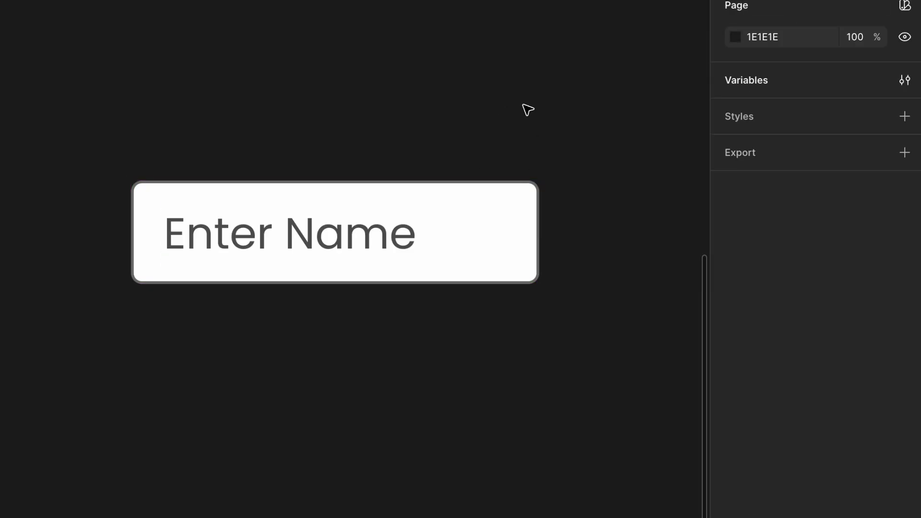
Delete the test instance of _input-base from the canvas
{"action": "scroll", "coordinate": [185, 18], "scroll_direction": "down", "scroll_amount": 2}
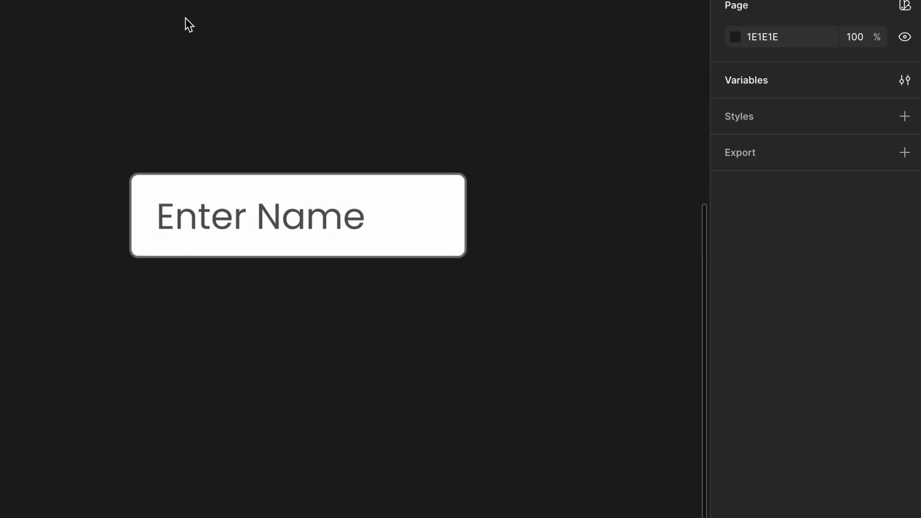
{"action": "left_click_drag", "start_coordinate": [85, 40], "coordinate": [499, 320]}
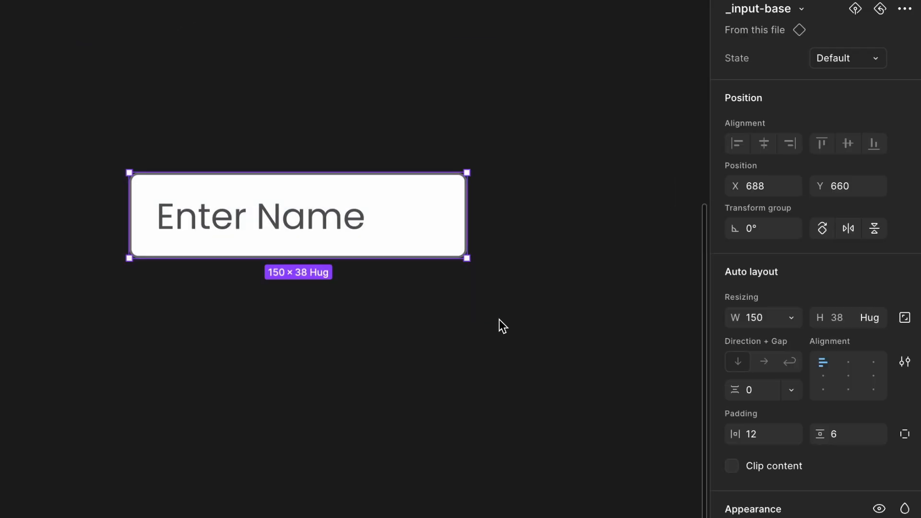
{"action": "key", "text": "Delete"}
Add a third variant to _input-base, based on the Default variant
{"action": "scroll", "coordinate": [499, 321], "scroll_direction": "left", "scroll_amount": 10}
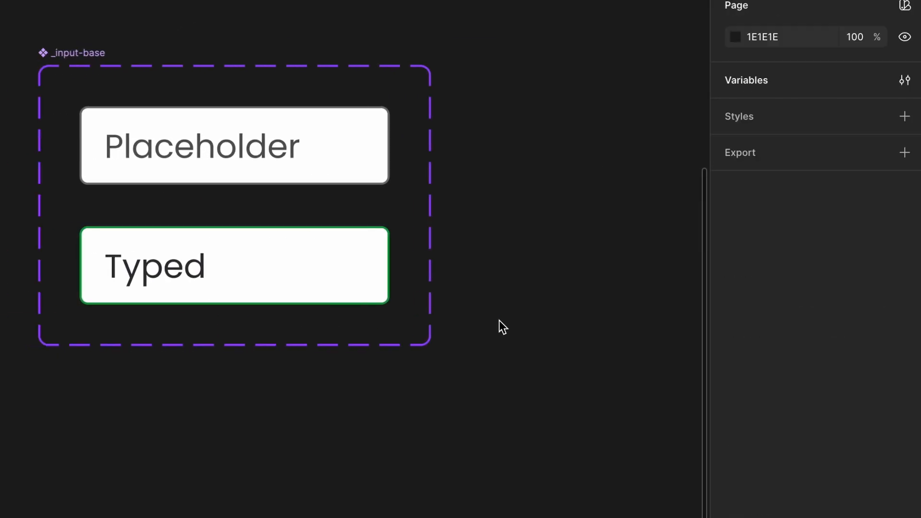
{"action": "left_click", "coordinate": [290, 143]}
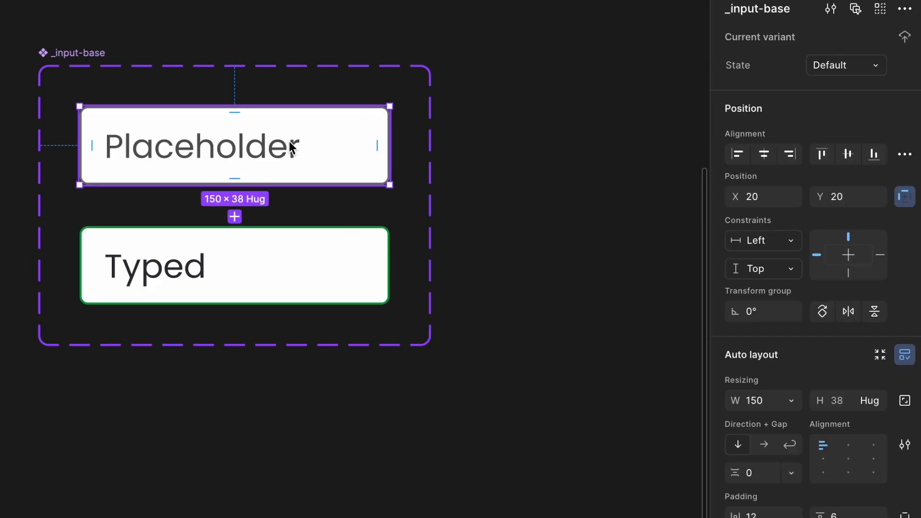
{"action": "left_click", "coordinate": [234, 215]}
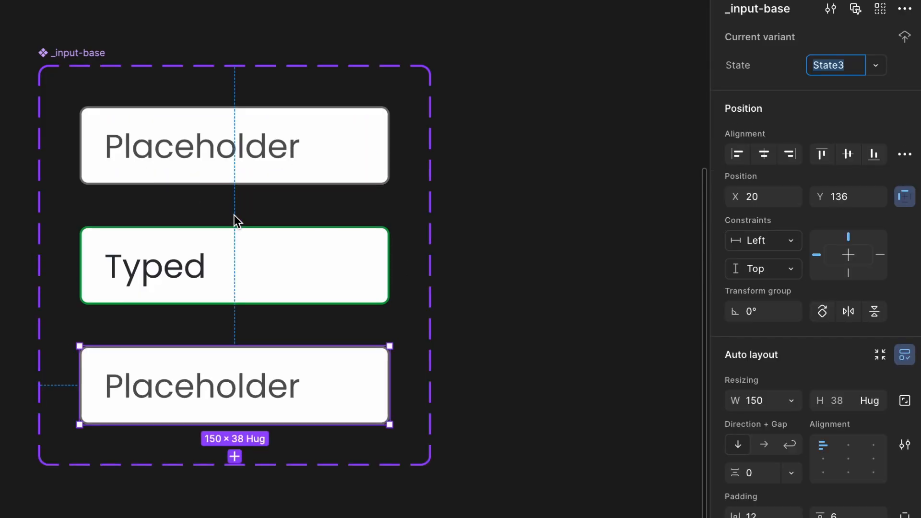
{"action": "scroll", "coordinate": [235, 220], "scroll_direction": "down", "scroll_amount": 3}
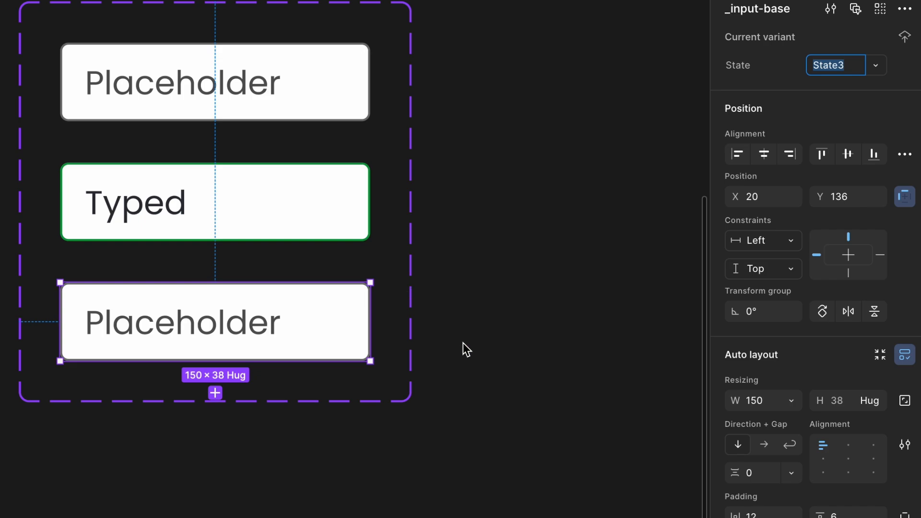
{"action": "scroll", "coordinate": [462, 346], "scroll_direction": "down", "scroll_amount": 1}
{"action": "left_click", "coordinate": [451, 343]}
Set the State value of the third _input-base variant to Error
{"action": "left_click", "coordinate": [376, 317]}
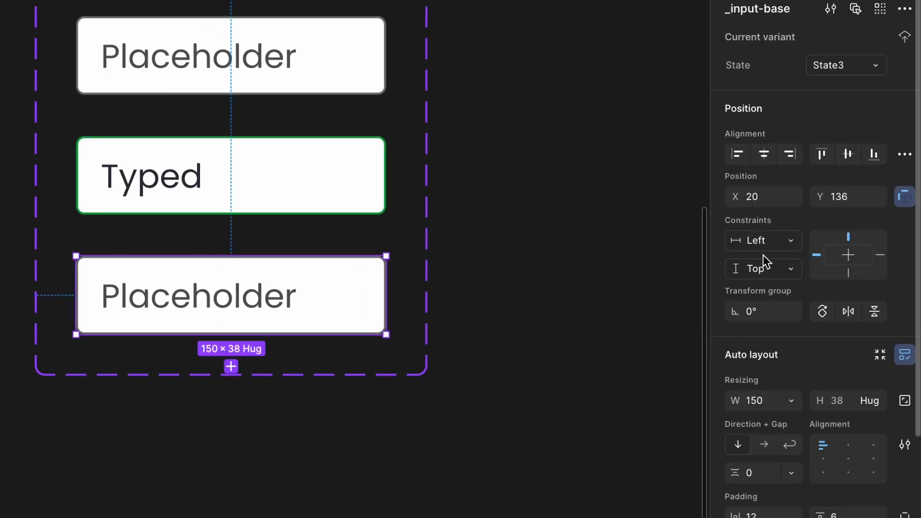
{"action": "left_click", "coordinate": [844, 72]}
{"action": "type", "text": "Erroe"}
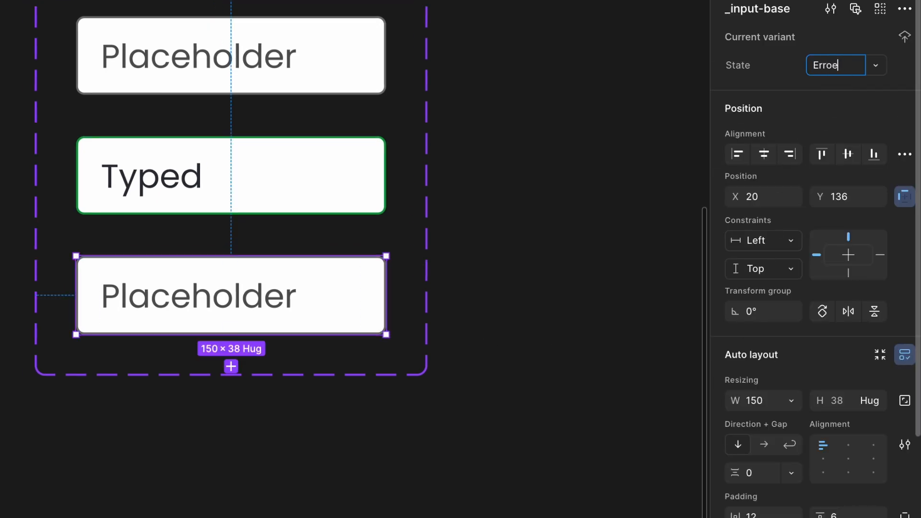
{"action": "key", "text": "Return"}
{"action": "left_click", "coordinate": [846, 75]}
{"action": "key", "text": "Right"}
{"action": "key", "text": "BackSpace"}
{"action": "type", "text": "r"}
{"action": "key", "text": "Return"}
Change the Error variant's stroke colour to red E10606
{"action": "scroll", "coordinate": [717, 445], "scroll_direction": "down", "scroll_amount": 8}
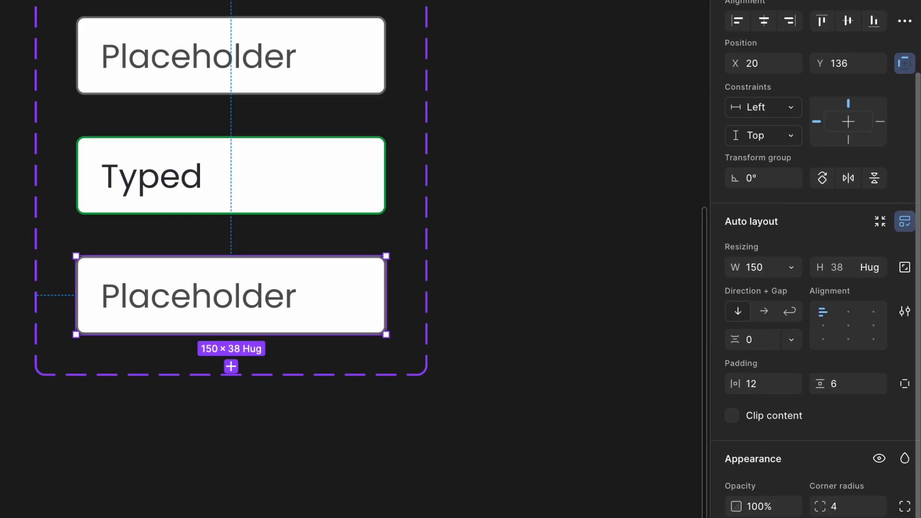
{"action": "left_click", "coordinate": [736, 430]}
{"action": "left_click_drag", "start_coordinate": [671, 407], "coordinate": [691, 370]}
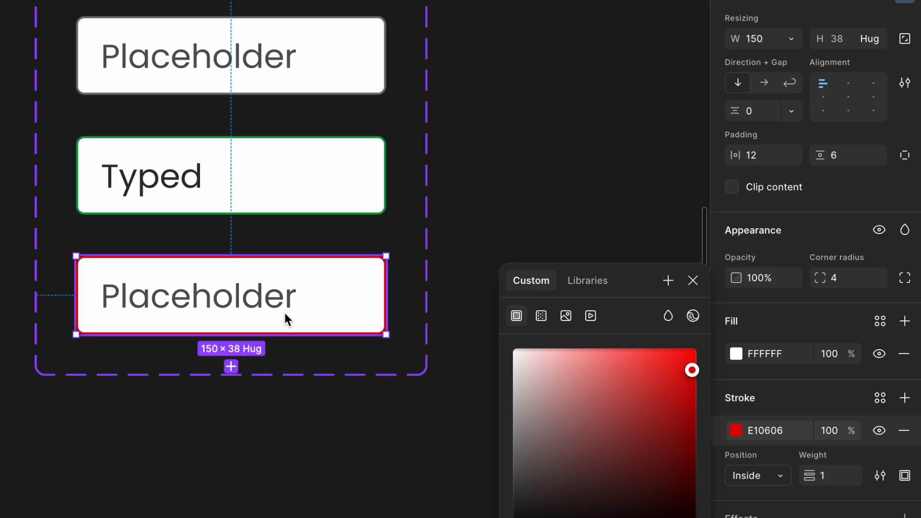
Switch the nested _form-text in the Error variant to the Typed text state
{"action": "double_click", "coordinate": [246, 296]}
{"action": "scroll", "coordinate": [839, 88], "scroll_direction": "up", "scroll_amount": 5}
{"action": "left_click", "coordinate": [841, 58]}
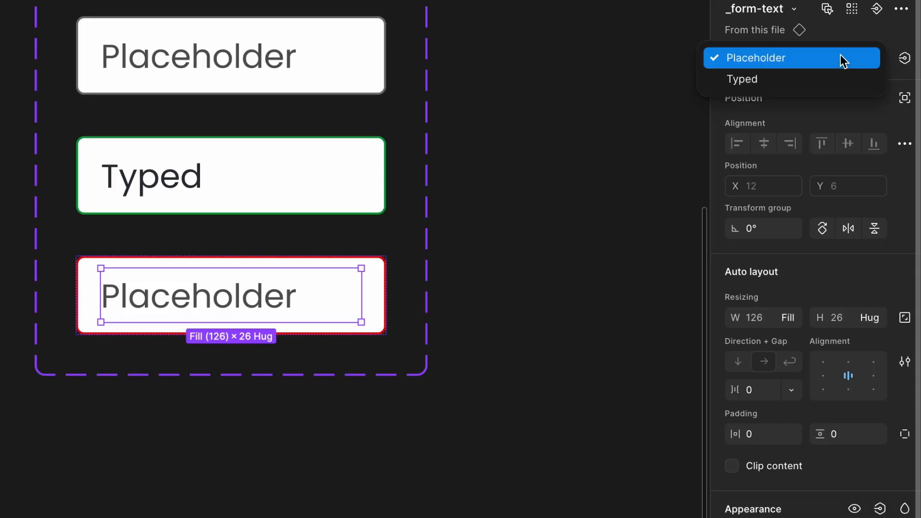
{"action": "left_click", "coordinate": [810, 79]}
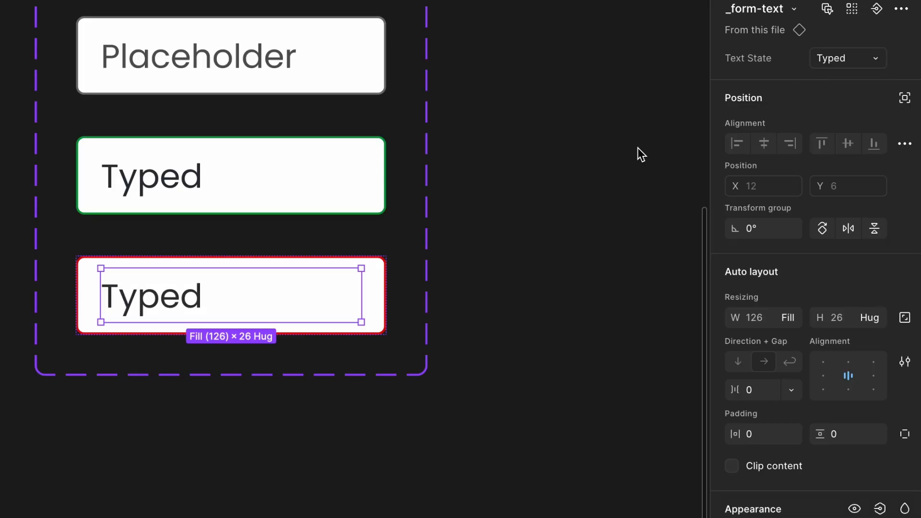
{"action": "left_click", "coordinate": [602, 165]}
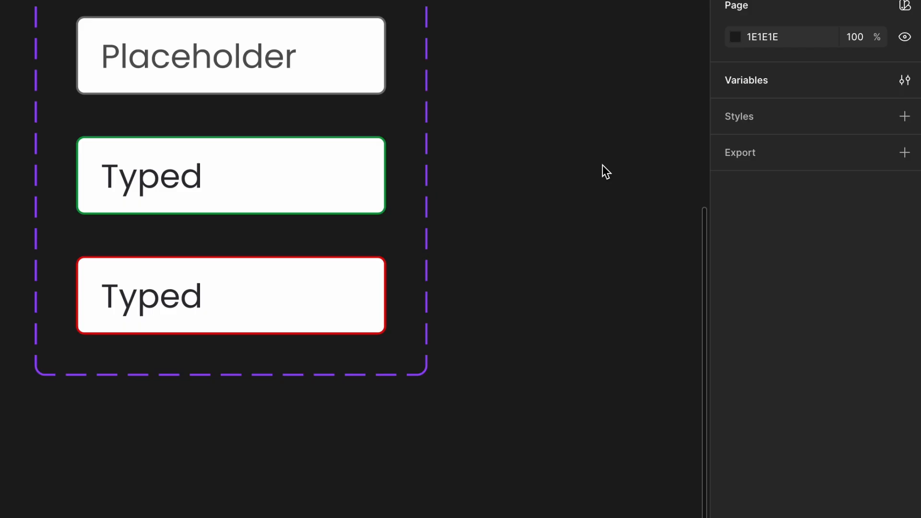
{"action": "scroll", "coordinate": [602, 165], "scroll_direction": "up", "scroll_amount": 2}
{"action": "scroll", "coordinate": [602, 165], "scroll_direction": "left", "scroll_amount": 2}
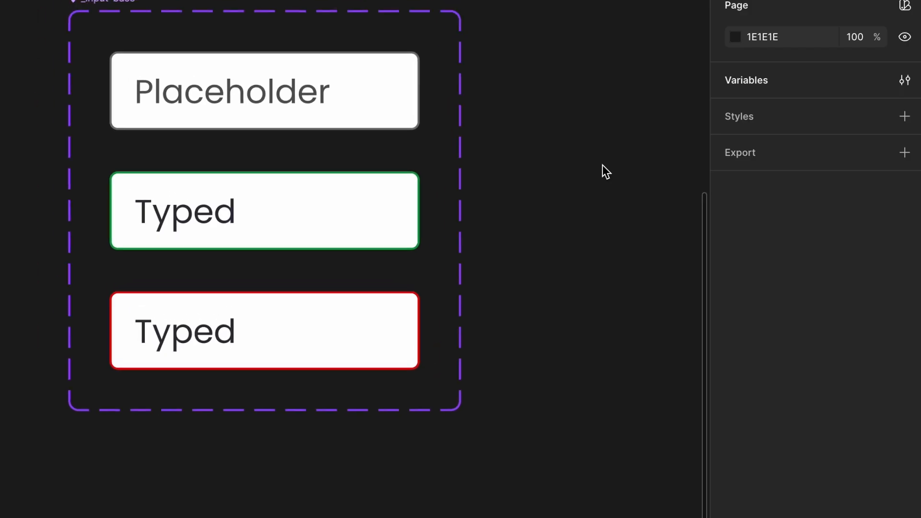
Add a third variant to _form-text, based on the Placeholder variant, and set its Text State to Error
{"action": "scroll", "coordinate": [603, 165], "scroll_direction": "down", "scroll_amount": 1}
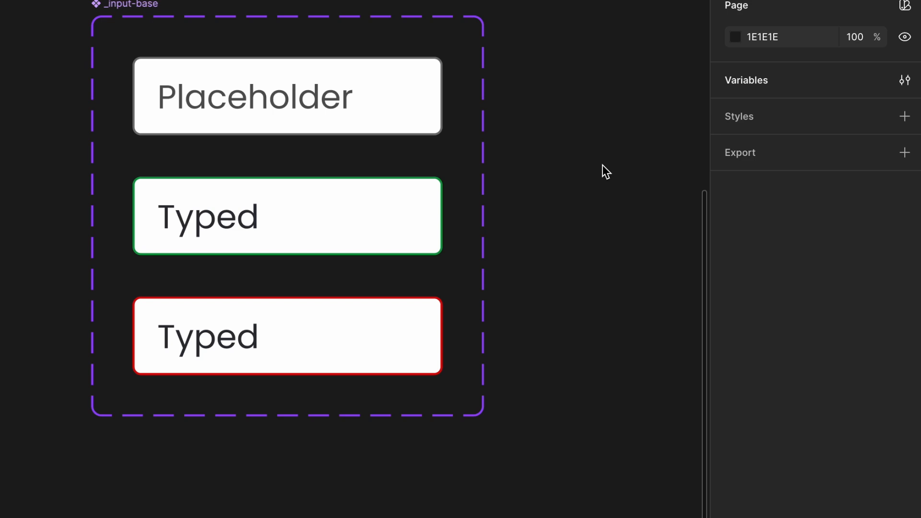
{"action": "scroll", "coordinate": [602, 165], "scroll_direction": "up", "scroll_amount": 2}
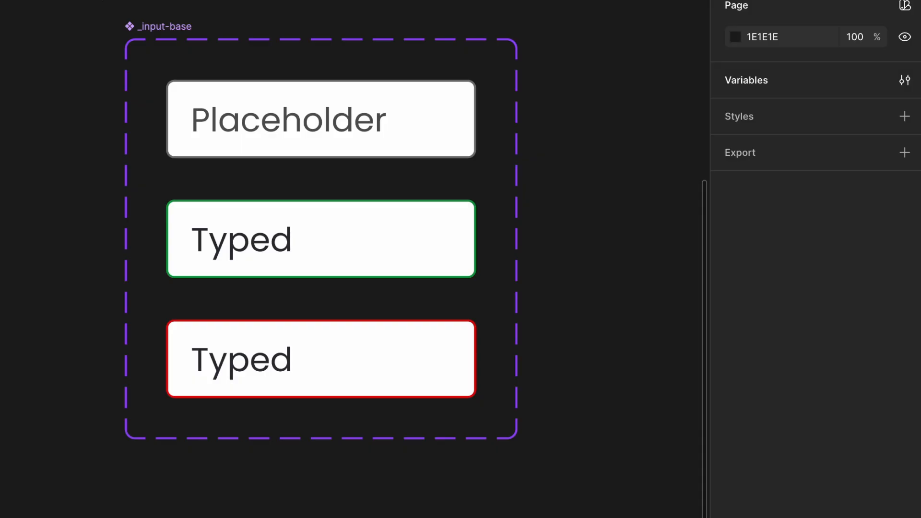
{"action": "scroll", "coordinate": [264, 80], "scroll_direction": "up", "scroll_amount": 10}
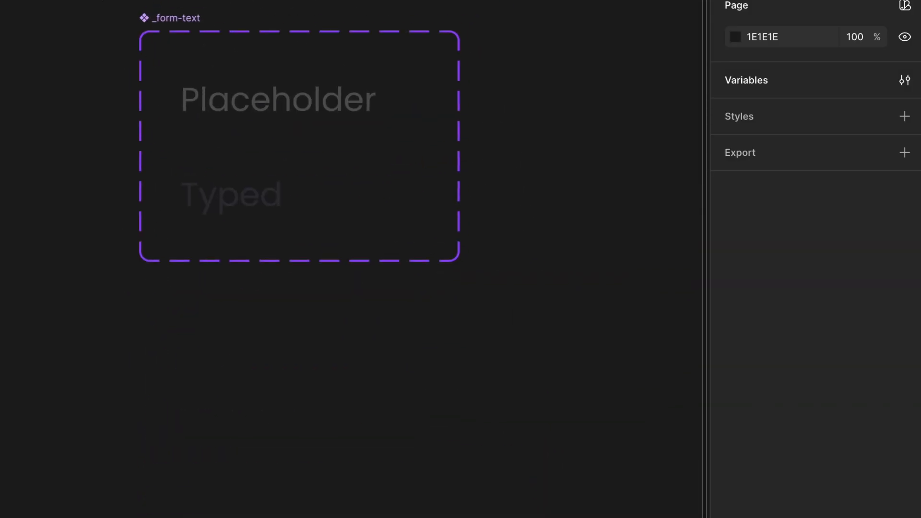
{"action": "left_click", "coordinate": [265, 85]}
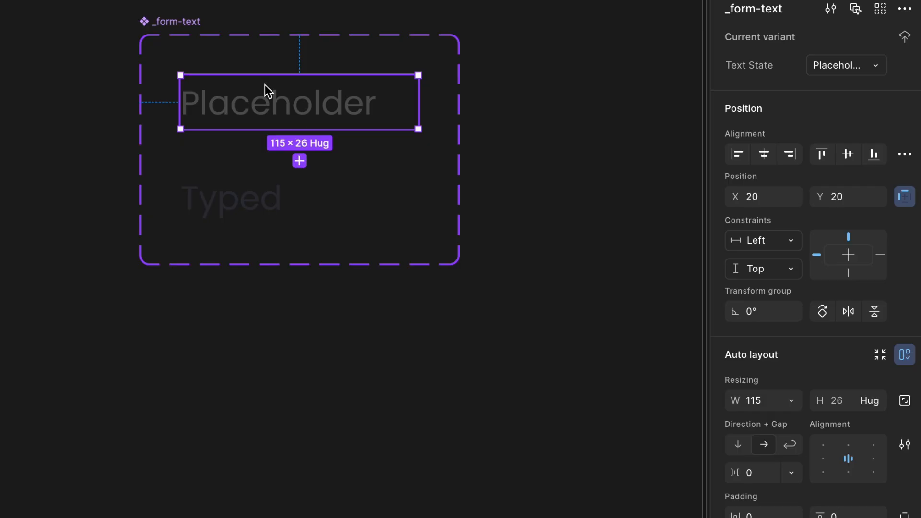
{"action": "left_click", "coordinate": [299, 161]}
{"action": "type", "text": "Ero"}
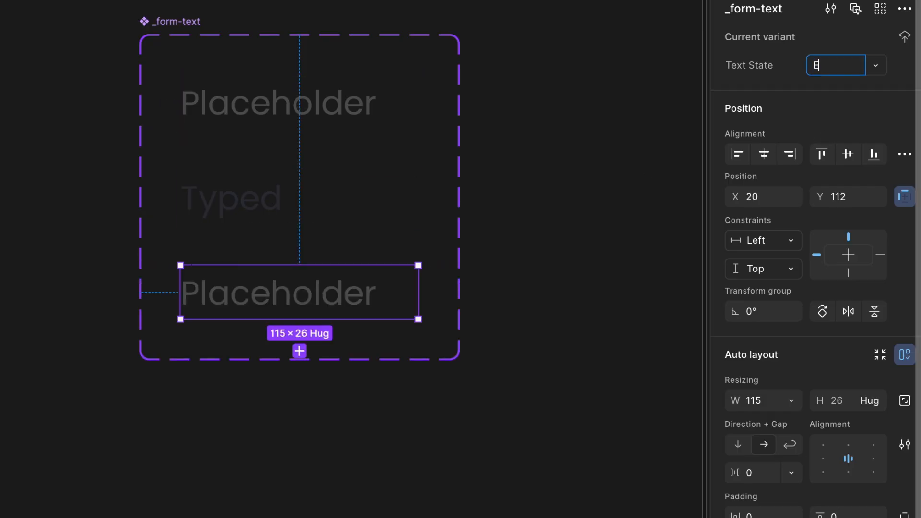
{"action": "key", "text": "BackSpace"}
{"action": "key", "text": "BackSpace"}
{"action": "type", "text": "rror"}
{"action": "key", "text": "BackSpace"}
{"action": "type", "text": "r"}
Change the text content of the Error variant in _form-text to "Error"
{"action": "left_click", "coordinate": [362, 311]}
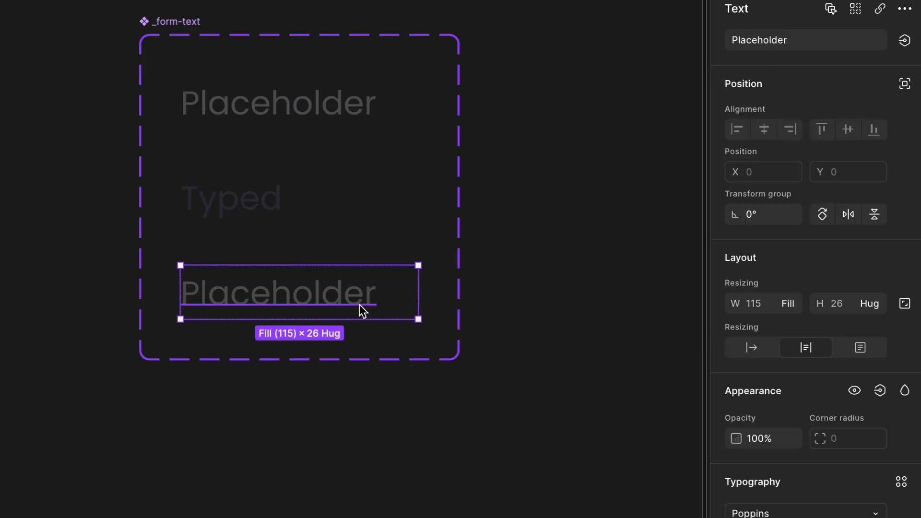
{"action": "double_click", "coordinate": [359, 303]}
{"action": "type", "text": "Error"}
{"action": "left_click", "coordinate": [316, 217]}
{"action": "left_click", "coordinate": [232, 304]}
{"action": "key", "text": "Escape"}
Change the fill colour of the Error text in _form-text to a strong red
{"action": "key", "text": "shift+Return"}
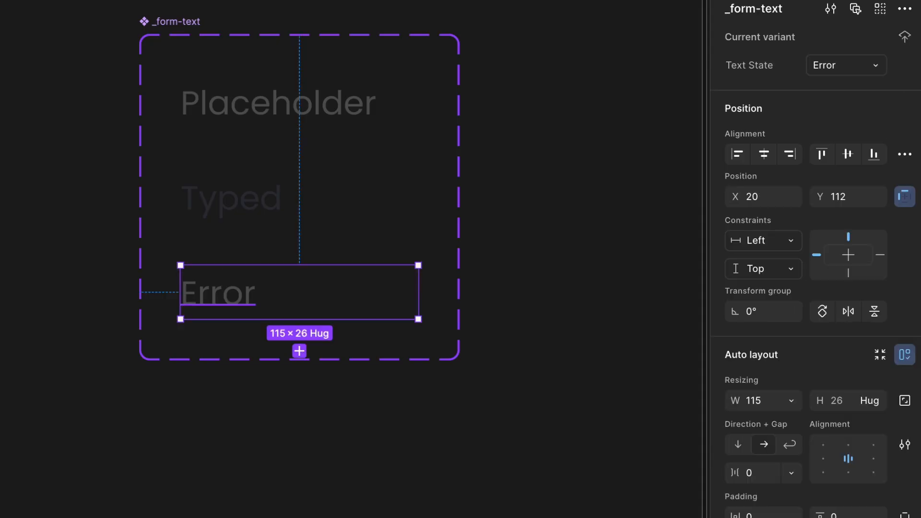
{"action": "key", "text": "Return"}
{"action": "scroll", "coordinate": [810, 508], "scroll_direction": "down", "scroll_amount": 3}
{"action": "left_click", "coordinate": [736, 517]}
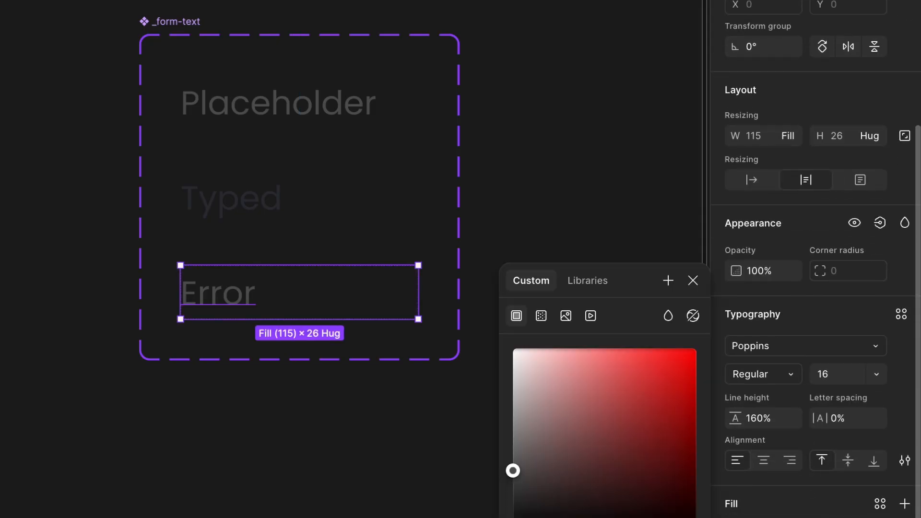
{"action": "left_click", "coordinate": [688, 379]}
{"action": "left_click_drag", "start_coordinate": [689, 385], "coordinate": [689, 385]}
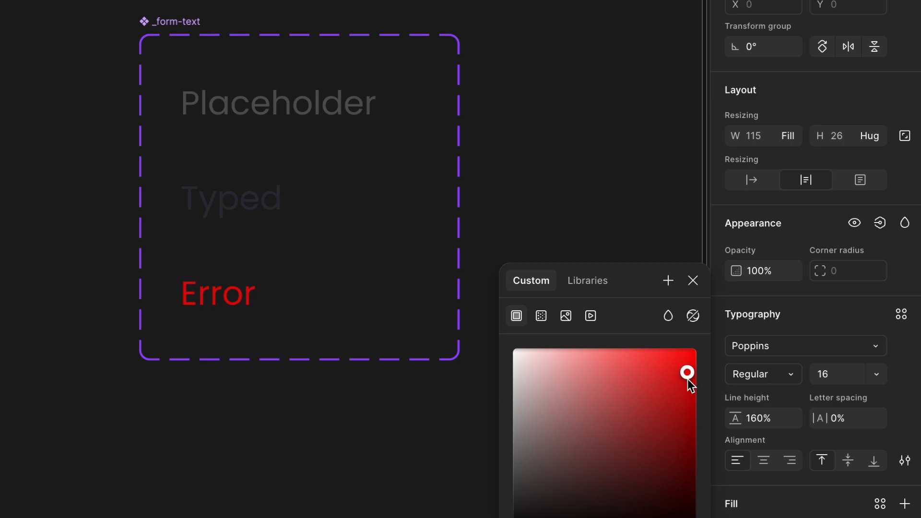
{"action": "left_click", "coordinate": [619, 92]}
Copy the Error variant of _form-text into the Error variant of _input-base, placing it below the Typed text
{"action": "scroll", "coordinate": [625, 206], "scroll_direction": "down", "scroll_amount": 3}
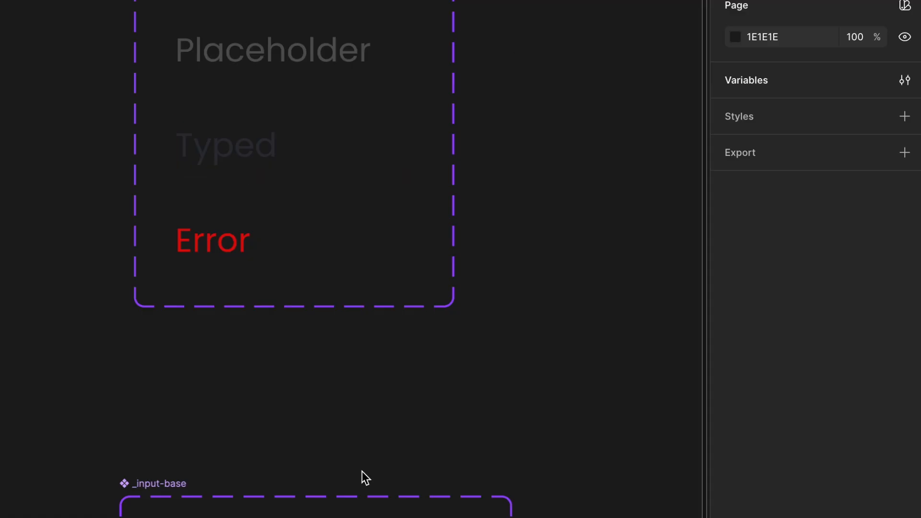
{"action": "scroll", "coordinate": [361, 471], "scroll_direction": "down", "scroll_amount": 1}
{"action": "left_click", "coordinate": [237, 228]}
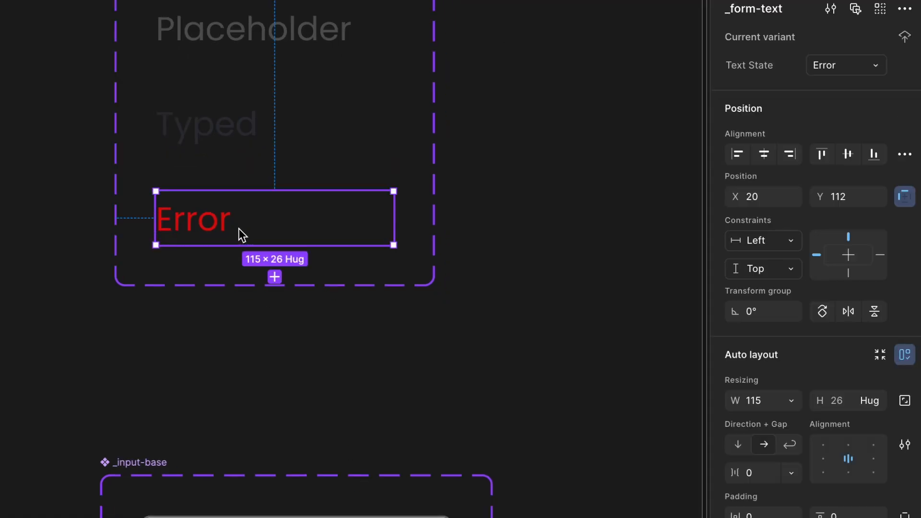
{"action": "scroll", "coordinate": [238, 228], "scroll_direction": "down", "scroll_amount": 10}
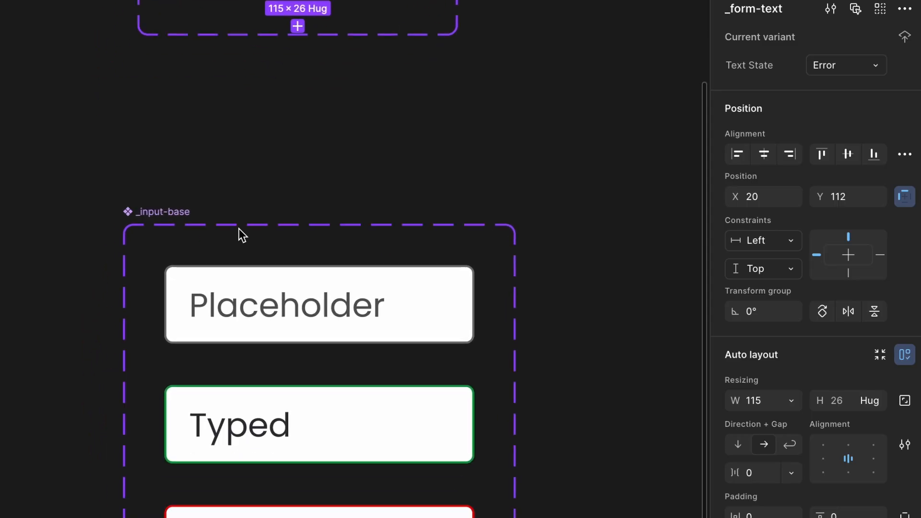
{"action": "left_click", "coordinate": [207, 423], "text": "super"}
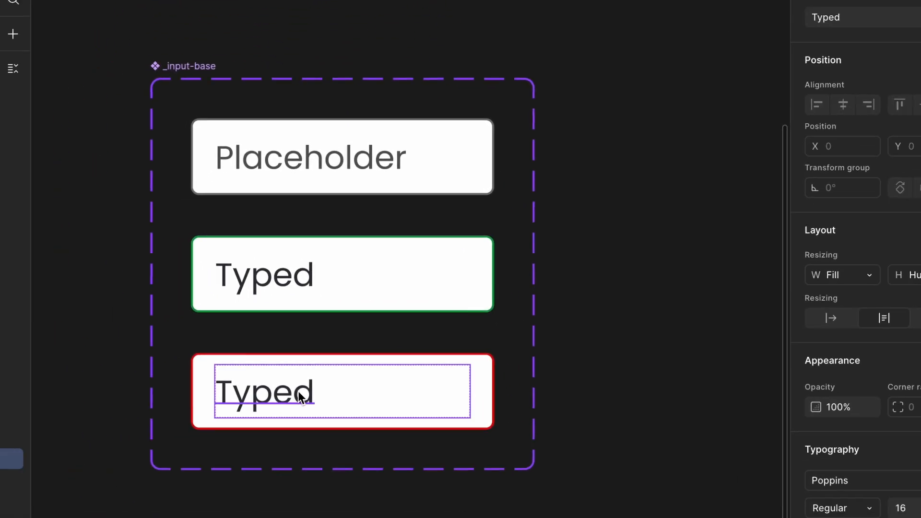
{"action": "key", "text": "super+v"}
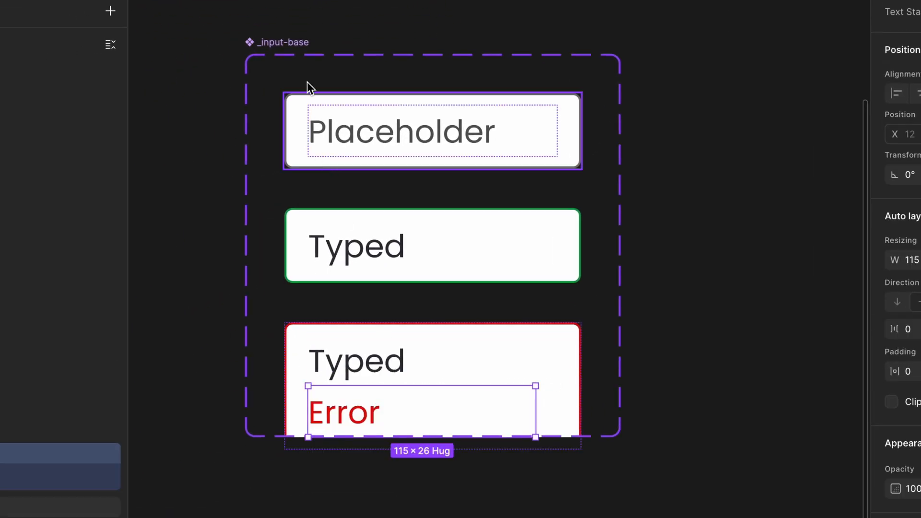
{"action": "scroll", "coordinate": [310, 45], "scroll_direction": "down", "scroll_amount": 1}
{"action": "left_click", "coordinate": [298, 8]}
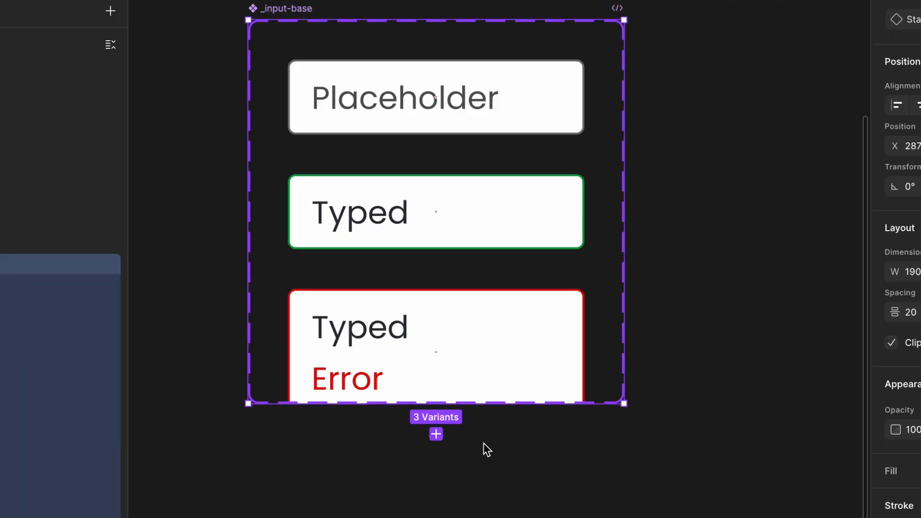
{"action": "left_click", "coordinate": [378, 311]}
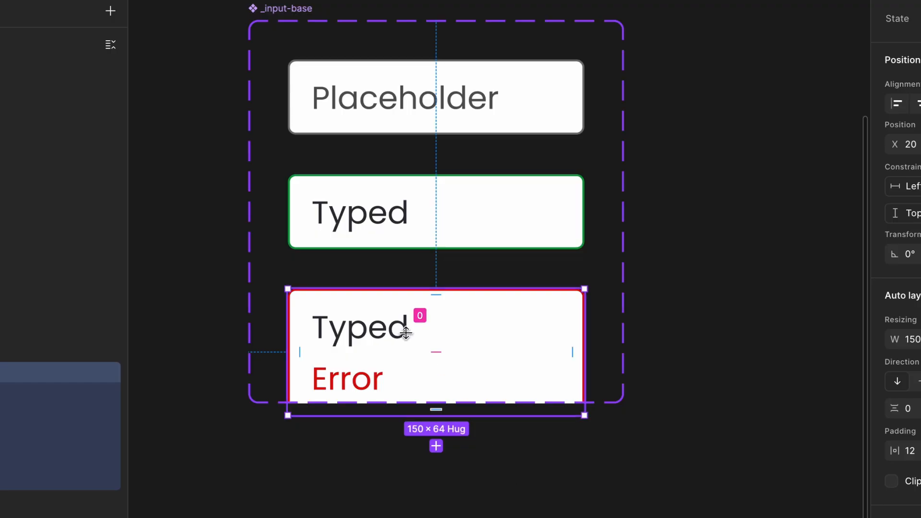
{"action": "left_click", "coordinate": [649, 299]}
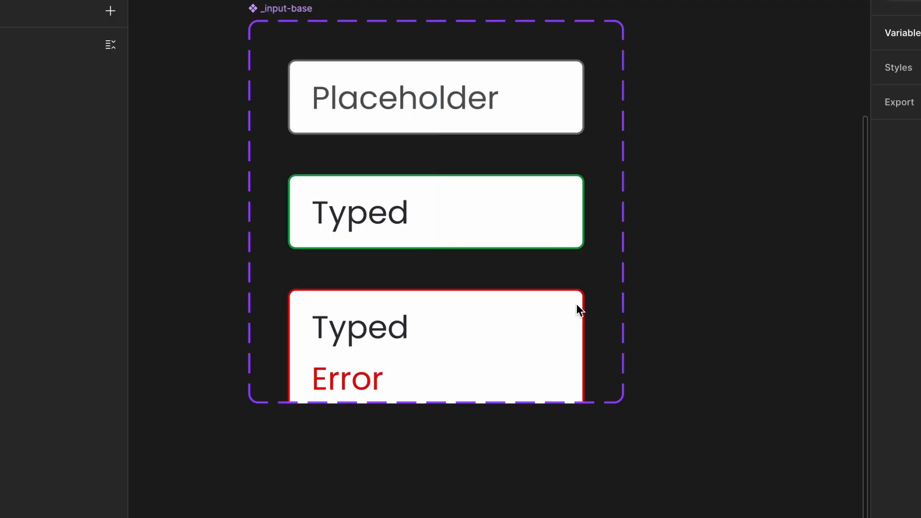
{"action": "left_click", "coordinate": [447, 326]}
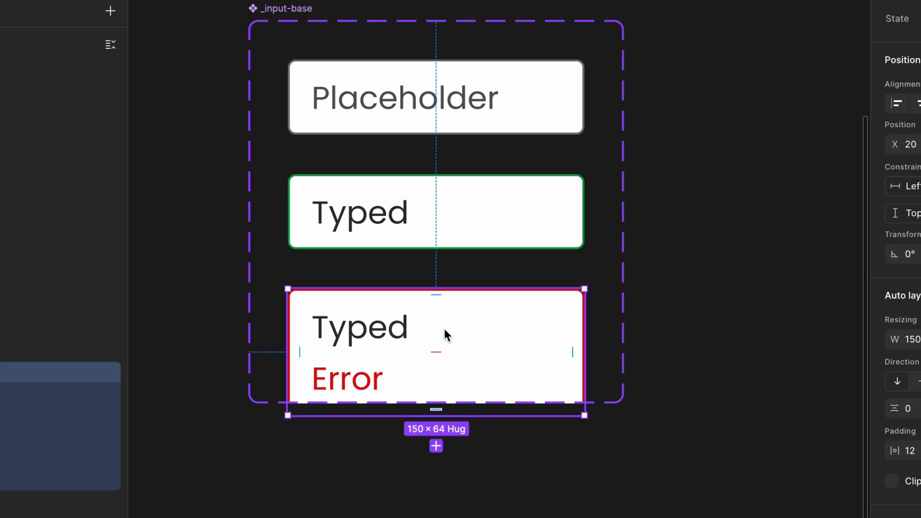
{"action": "double_click", "coordinate": [377, 364]}
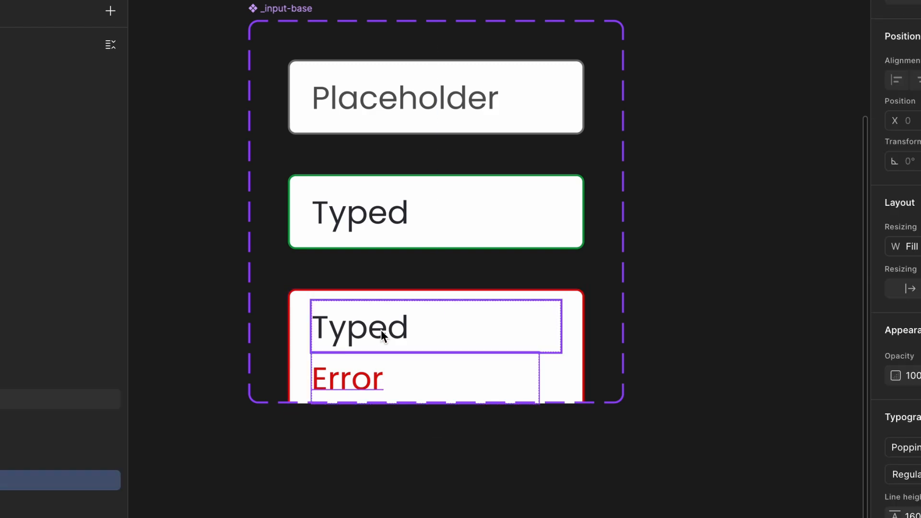
{"action": "left_click", "coordinate": [380, 330]}
{"action": "scroll", "coordinate": [381, 330], "scroll_direction": "down", "scroll_amount": 2}
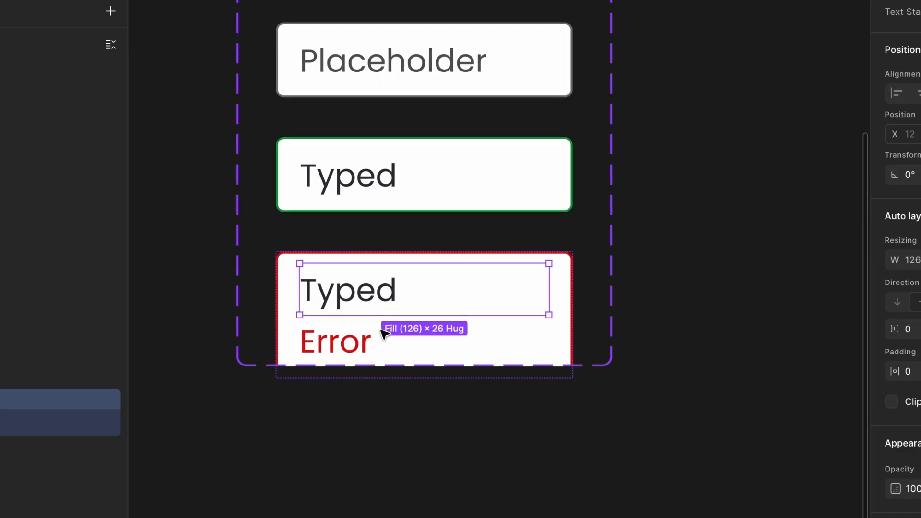
{"action": "scroll", "coordinate": [384, 333], "scroll_direction": "down", "scroll_amount": 2}
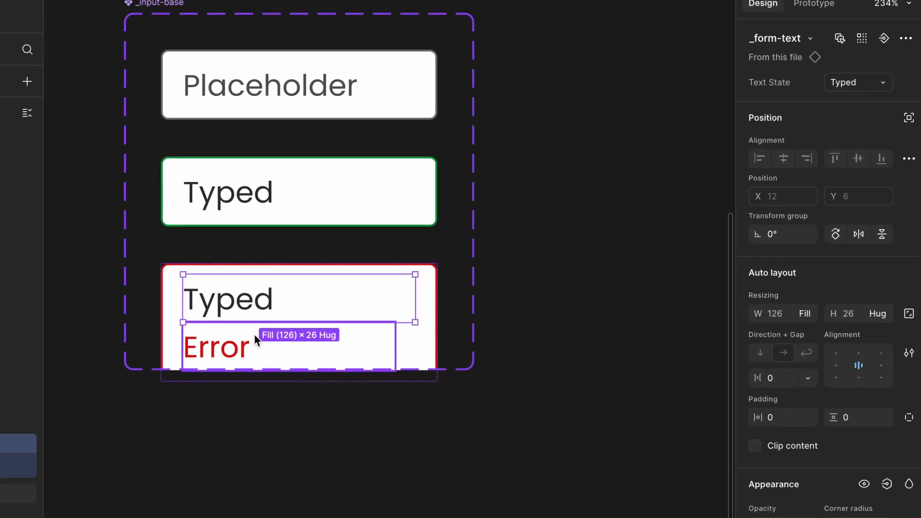
{"action": "left_click", "coordinate": [357, 291]}
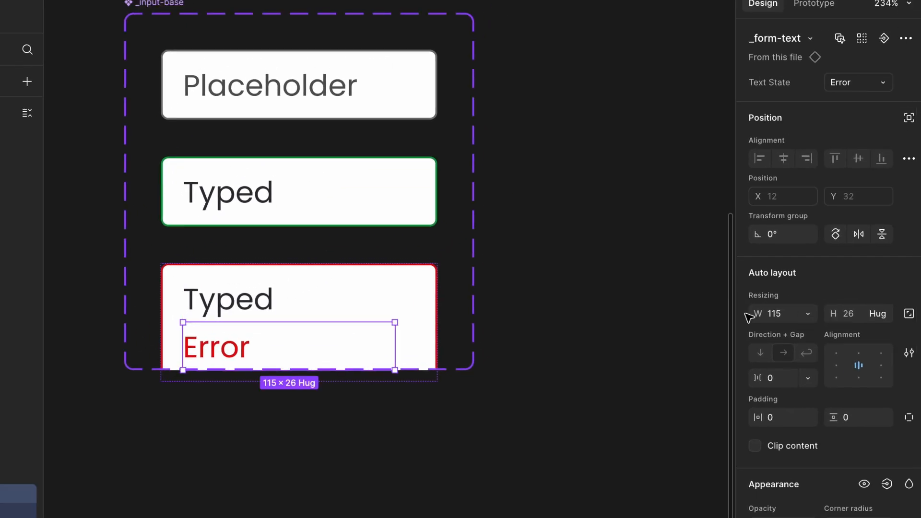
{"action": "left_click", "coordinate": [909, 117]}
{"action": "left_click", "coordinate": [908, 120]}
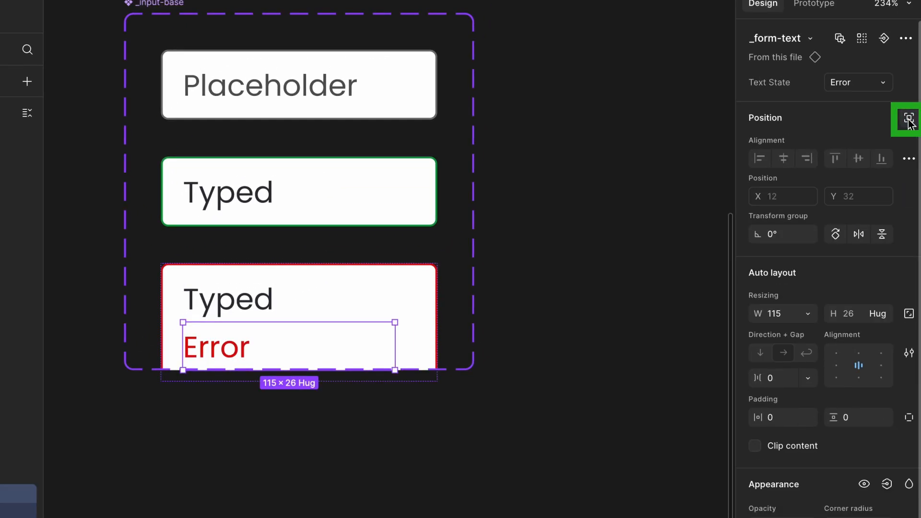
Wrap the Typed _form-text in the Error variant in an auto layout frame named Error-wrapper
{"action": "left_click", "coordinate": [287, 306]}
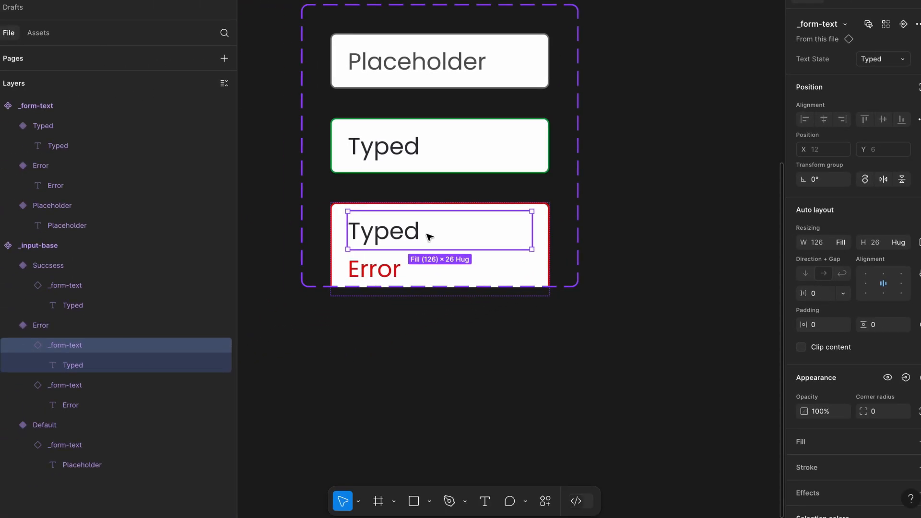
{"action": "scroll", "coordinate": [429, 236], "scroll_direction": "down", "scroll_amount": 1}
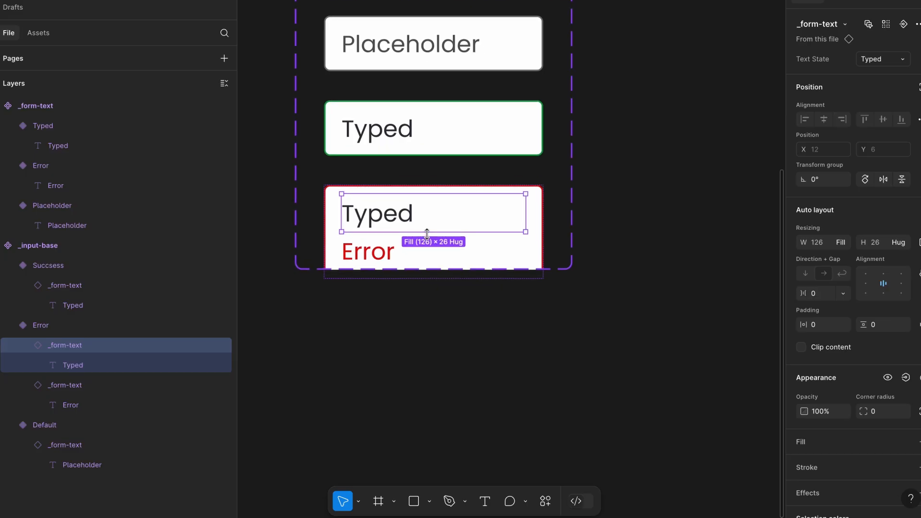
{"action": "key", "text": "shift+a"}
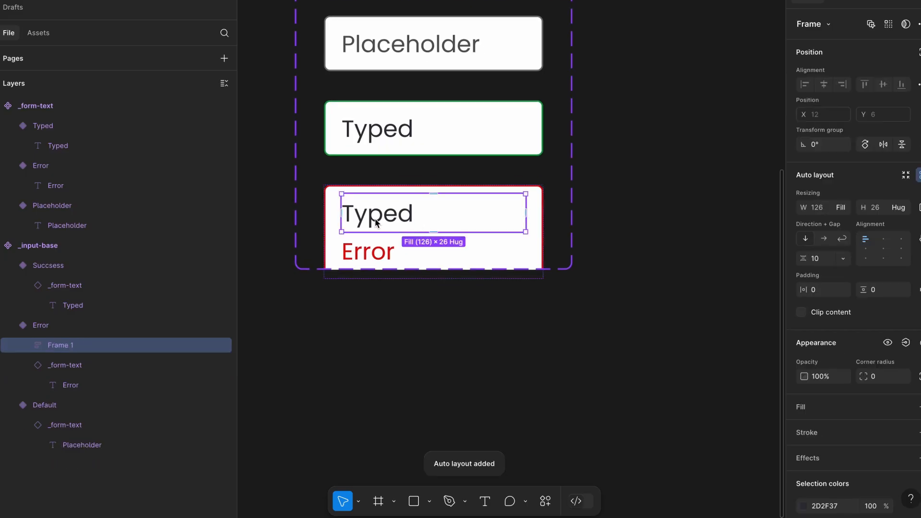
{"action": "double_click", "coordinate": [68, 345]}
{"action": "type", "text": "Error"}
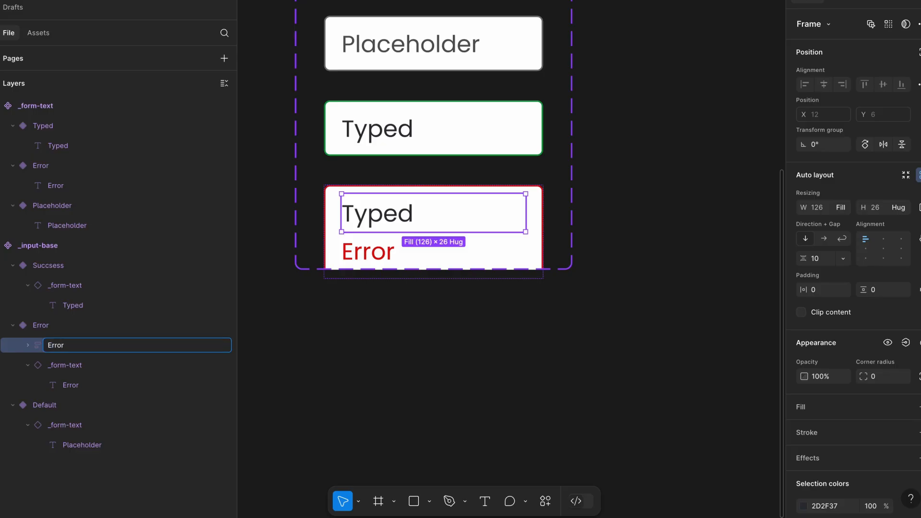
{"action": "type", "text": "-wrapper"}
{"action": "key", "text": "Return"}
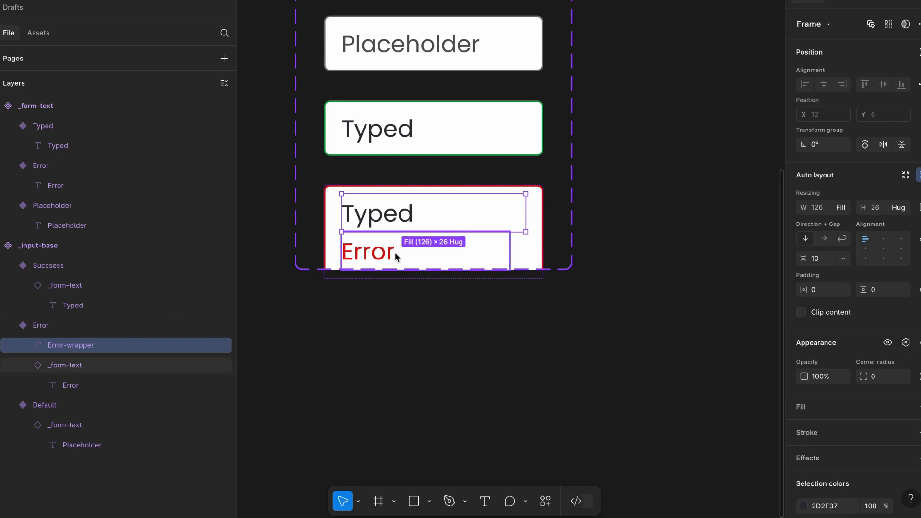
Copy the properties of the Error variant of _input-base and paste them onto the Error-wrapper frame
{"action": "right_click", "coordinate": [541, 192]}
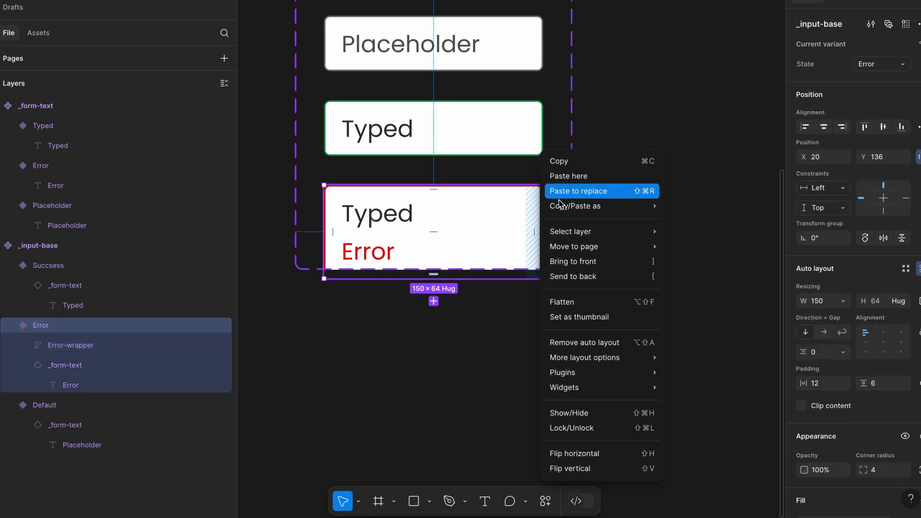
{"action": "mouse_move", "coordinate": [570, 211]}
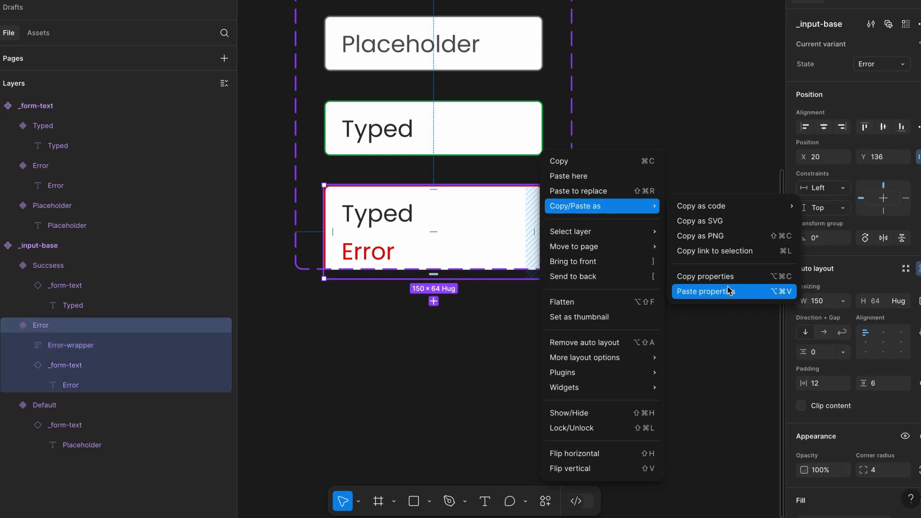
{"action": "left_click", "coordinate": [705, 277]}
{"action": "right_click", "coordinate": [399, 221]}
{"action": "mouse_move", "coordinate": [472, 132]}
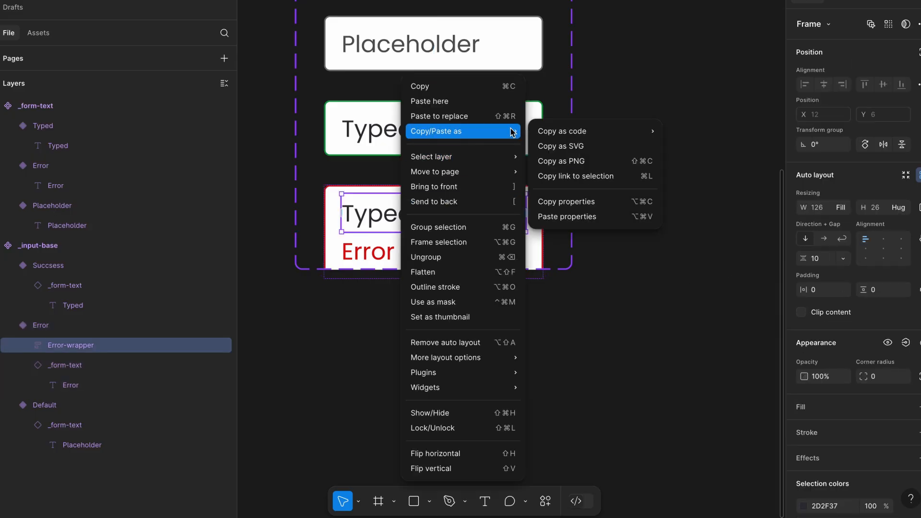
{"action": "left_click", "coordinate": [593, 216]}
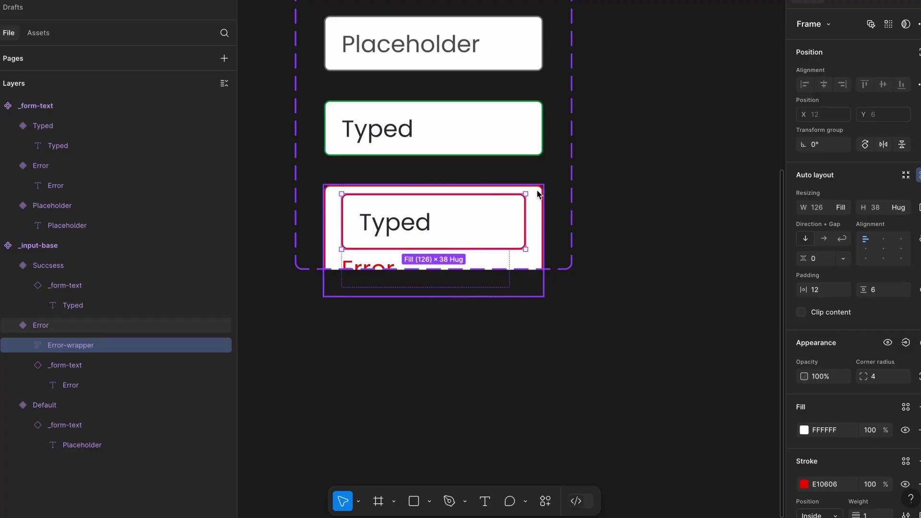
Set the horizontal and vertical padding of the Error variant of _input-base to 0
{"action": "left_click", "coordinate": [96, 329]}
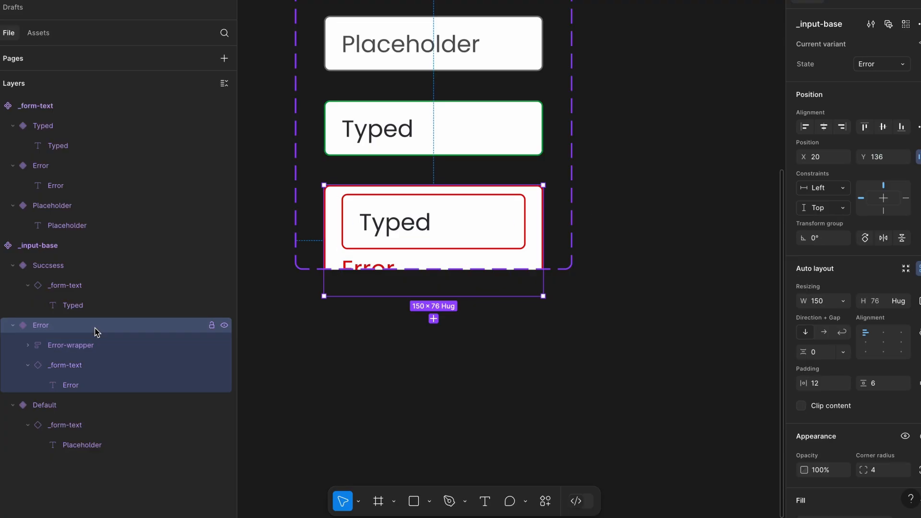
{"action": "left_click", "coordinate": [827, 383]}
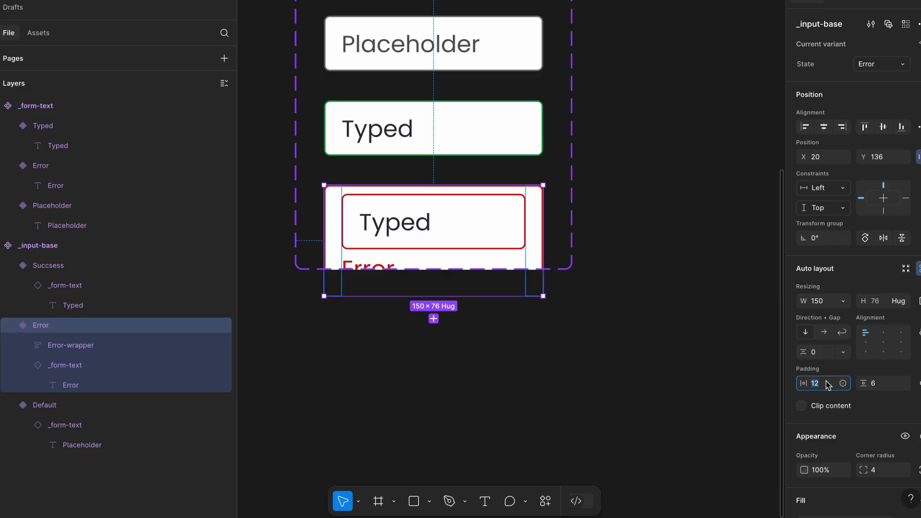
{"action": "type", "text": "0"}
{"action": "key", "text": "Tab"}
{"action": "type", "text": "0"}
{"action": "key", "text": "Return"}
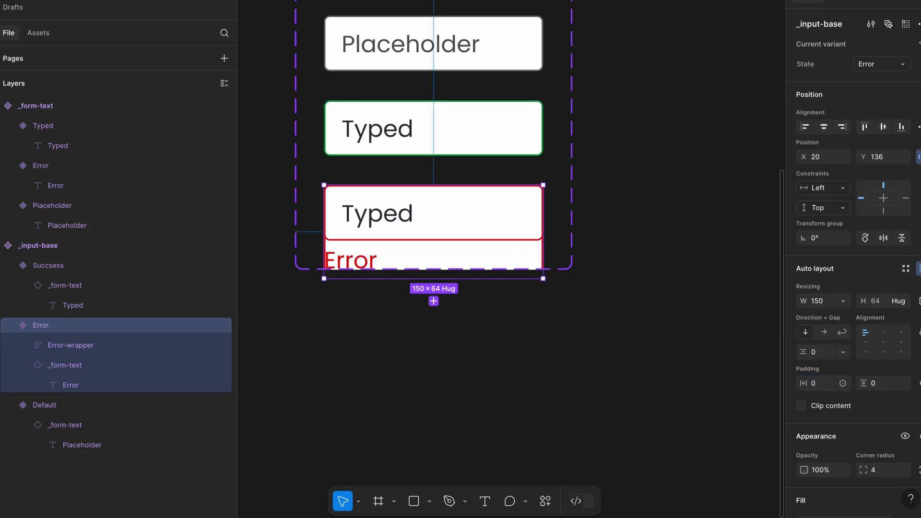
Set the vertical gap of the Error variant of _input-base to 6 and remove its own fill and stroke
{"action": "left_click", "coordinate": [823, 352]}
{"action": "type", "text": "6"}
{"action": "key", "text": "Return"}
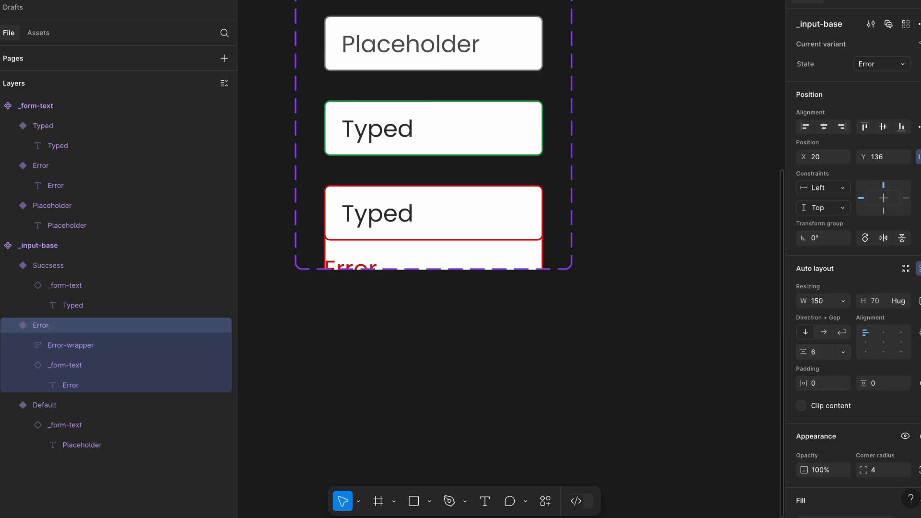
{"action": "scroll", "coordinate": [849, 383], "scroll_direction": "down", "scroll_amount": 5}
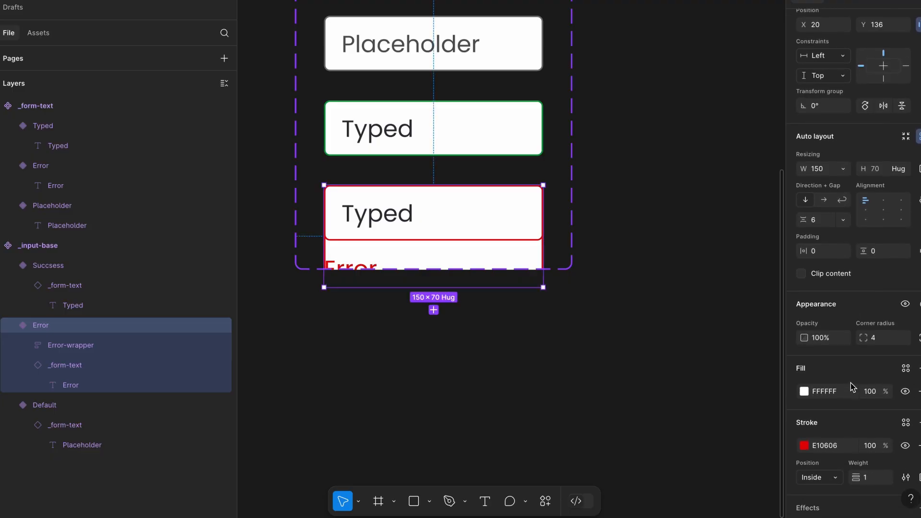
{"action": "left_click", "coordinate": [919, 446]}
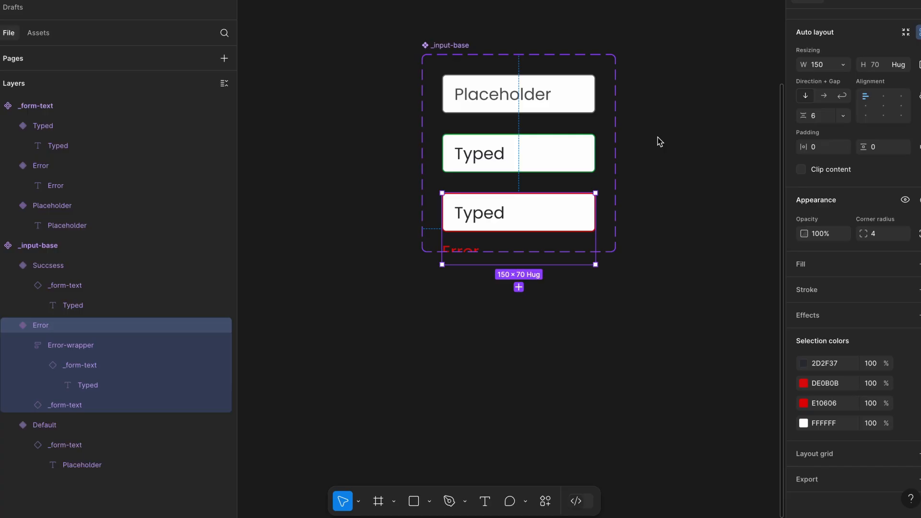
Add a new variant below the Error variant of _input-base and name its State value Focus
{"action": "scroll", "coordinate": [539, 151], "scroll_direction": "up", "scroll_amount": 3}
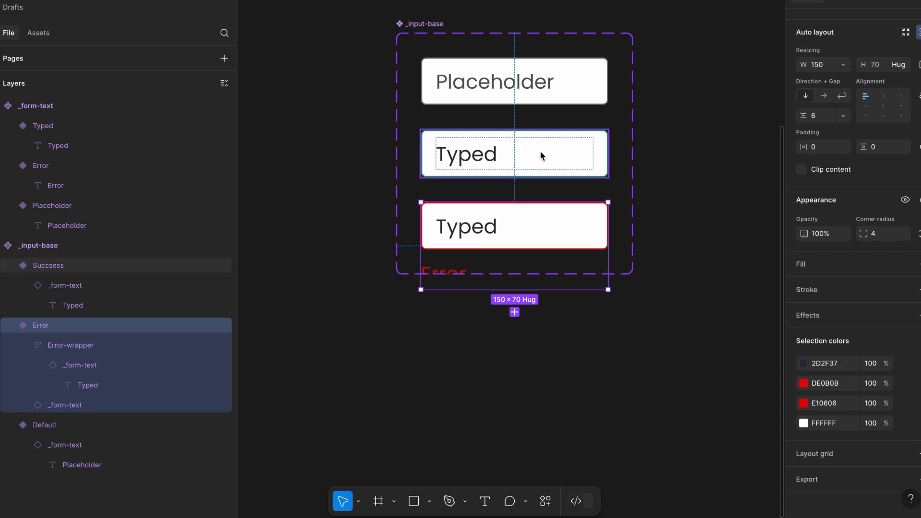
{"action": "left_click", "coordinate": [514, 312]}
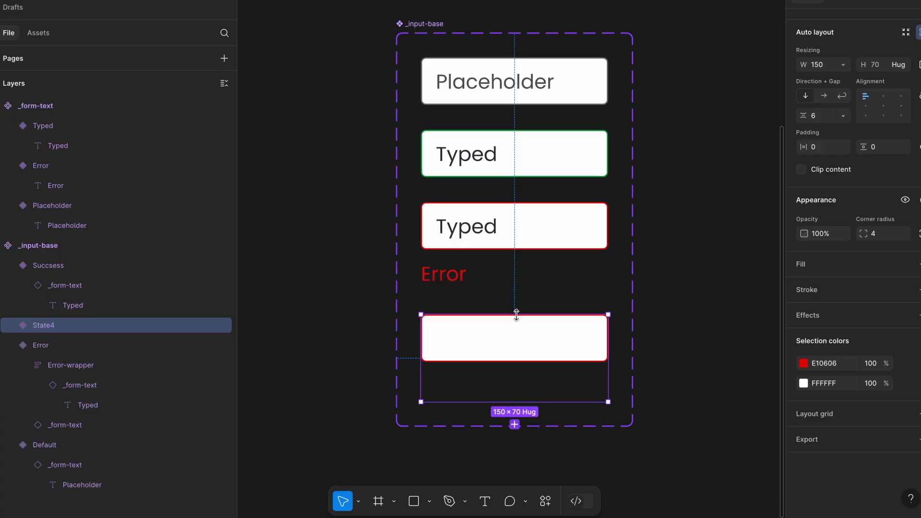
{"action": "scroll", "coordinate": [516, 314], "scroll_direction": "down", "scroll_amount": 2}
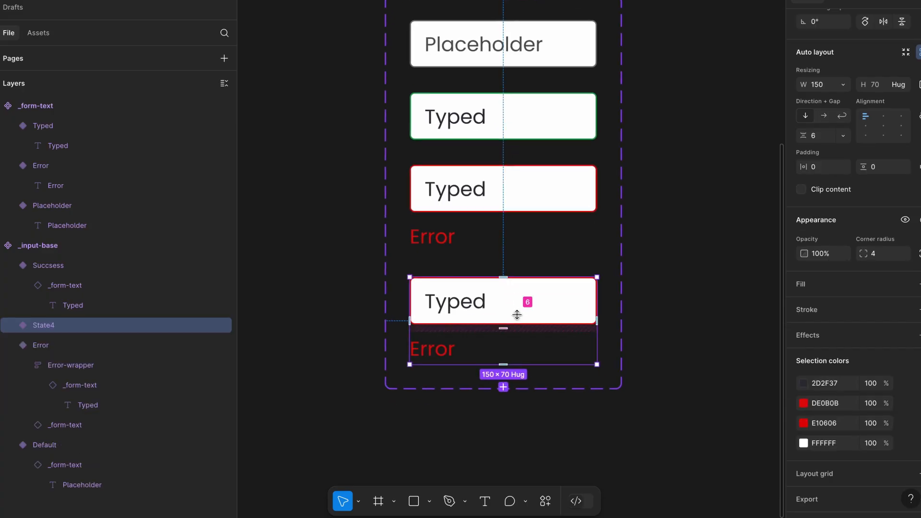
{"action": "scroll", "coordinate": [704, 193], "scroll_direction": "up", "scroll_amount": 5}
{"action": "scroll", "coordinate": [687, 195], "scroll_direction": "down", "scroll_amount": 4}
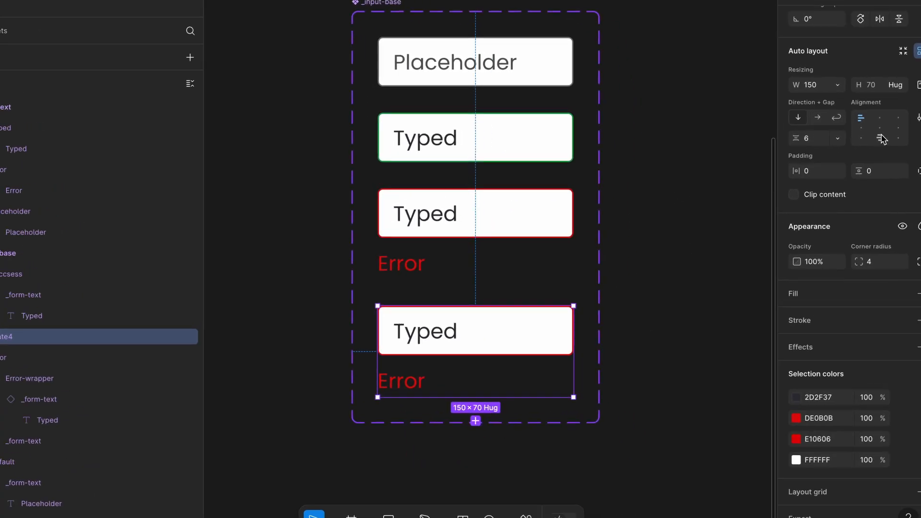
{"action": "scroll", "coordinate": [882, 138], "scroll_direction": "up", "scroll_amount": 5}
{"action": "double_click", "coordinate": [856, 67]}
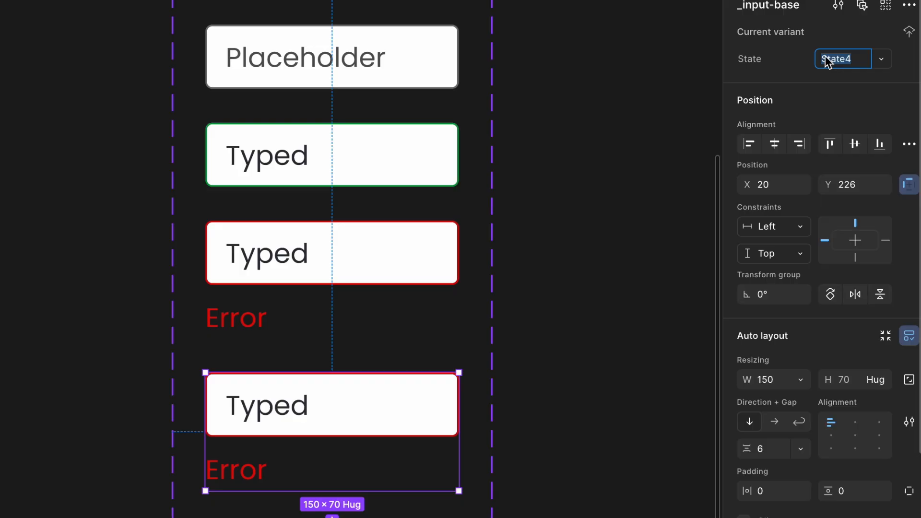
{"action": "type", "text": "Focus"}
{"action": "key", "text": "Return"}
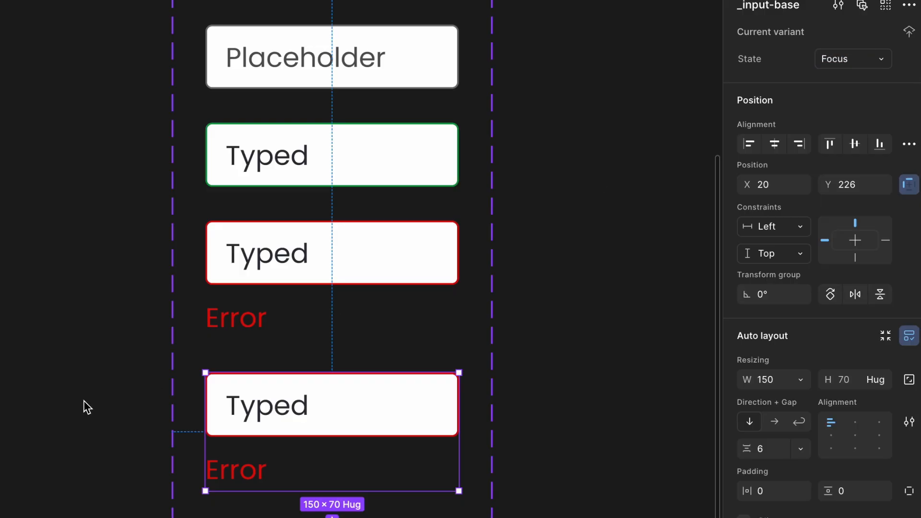
Delete the Error _form-text from the Focus variant of _input-base
{"action": "scroll", "coordinate": [297, 407], "scroll_direction": "down", "scroll_amount": 4}
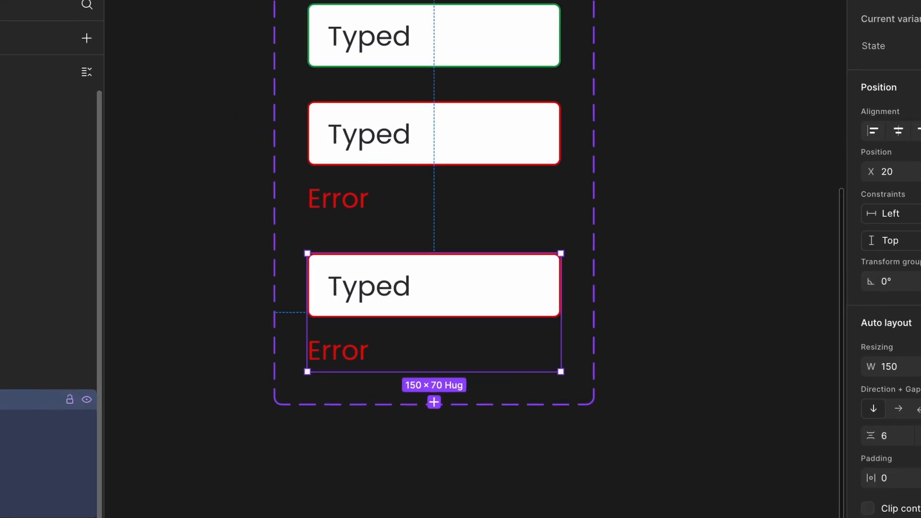
{"action": "left_click", "coordinate": [120, 484]}
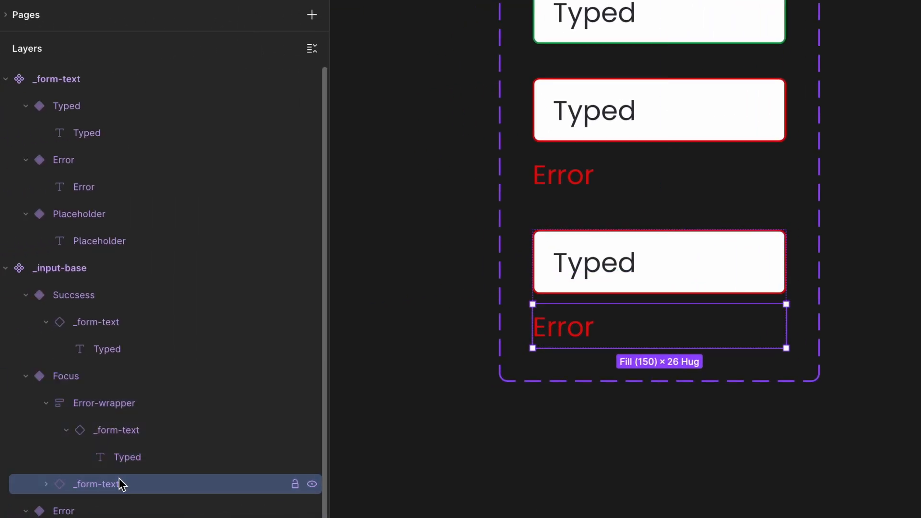
{"action": "key", "text": "Delete"}
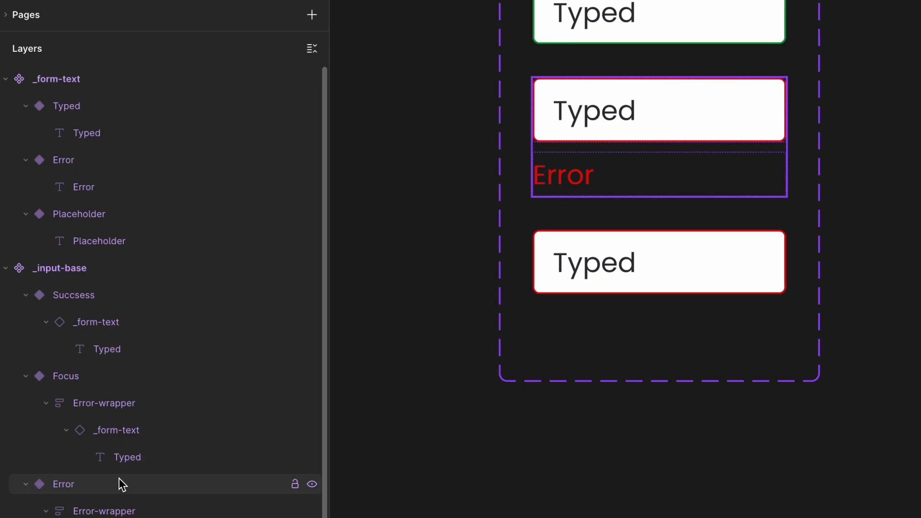
Rename the Error-wrapper frame inside the Focus variant as focus-wrapper
{"action": "left_click", "coordinate": [114, 403]}
{"action": "double_click", "coordinate": [85, 405]}
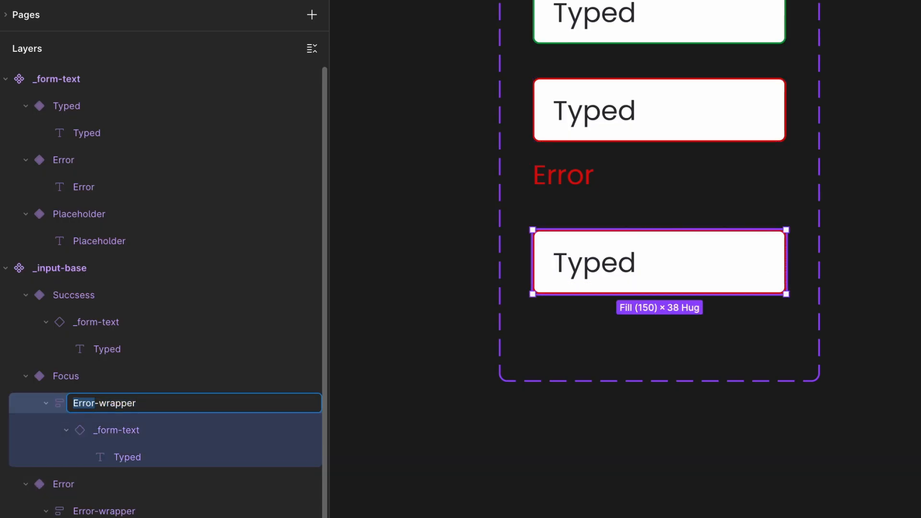
{"action": "type", "text": "focus"}
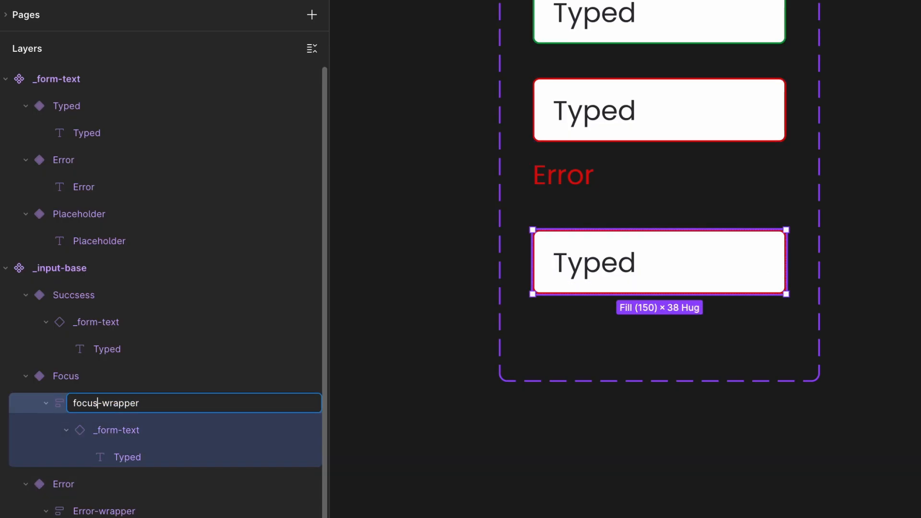
{"action": "key", "text": "Return"}
Set the vertical auto layout gap of the Focus variant to 0
{"action": "left_click", "coordinate": [46, 403]}
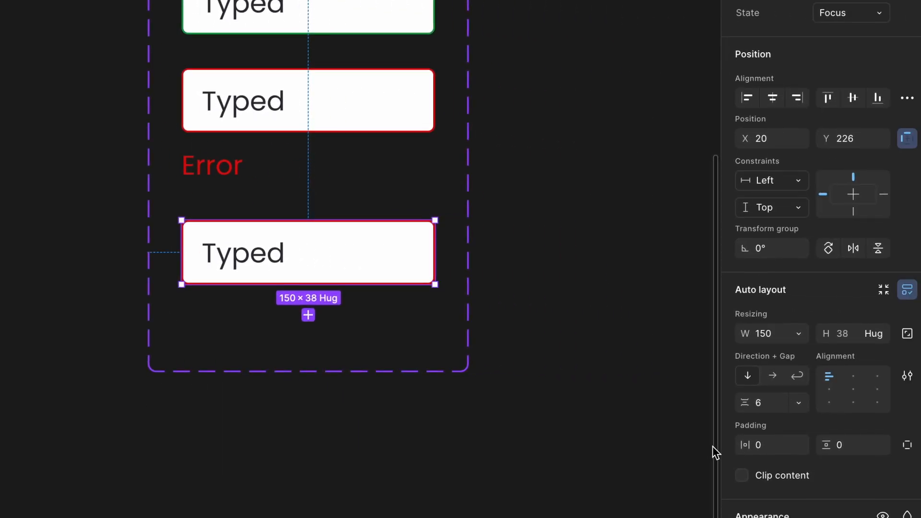
{"action": "left_click", "coordinate": [769, 405]}
{"action": "type", "text": "0"}
{"action": "key", "text": "Return"}
Add a stroke to the Focus variant and color it blue, 0808D6
{"action": "scroll", "coordinate": [743, 236], "scroll_direction": "down", "scroll_amount": 6}
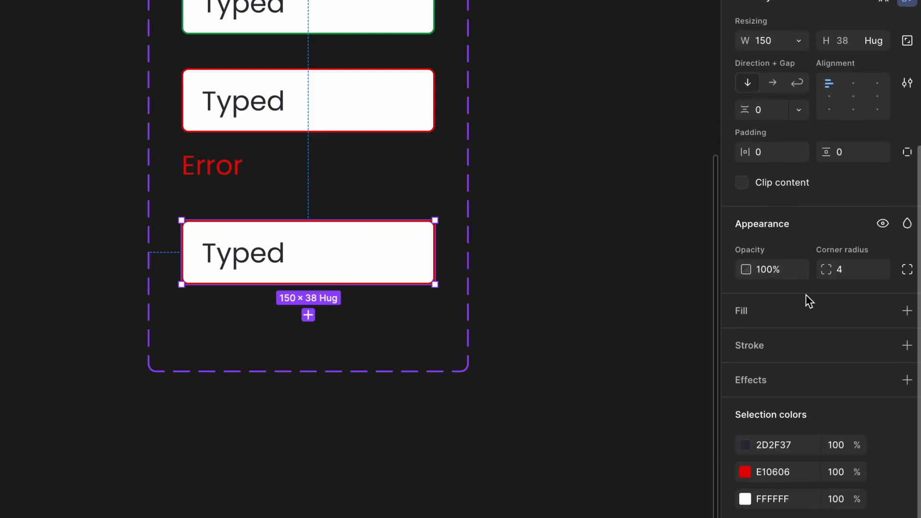
{"action": "left_click", "coordinate": [907, 345]}
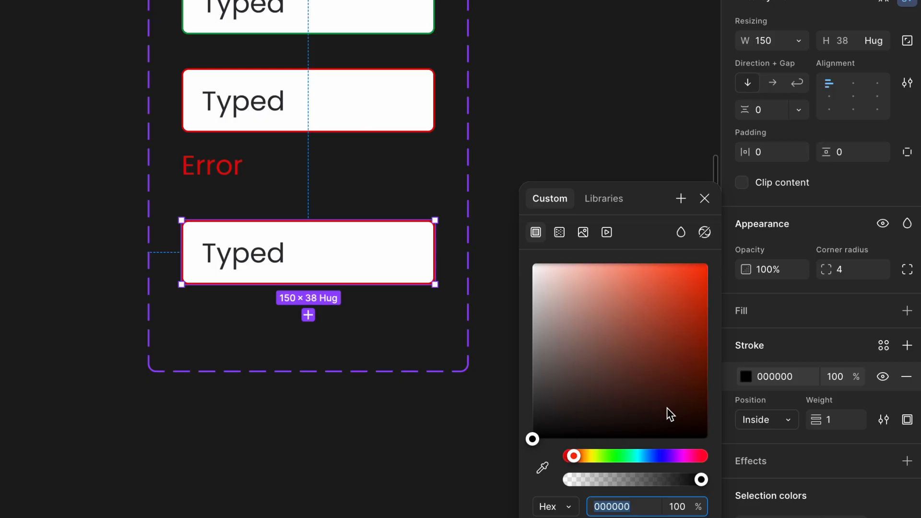
{"action": "left_click", "coordinate": [657, 455]}
{"action": "mouse_move", "coordinate": [666, 335]}
{"action": "left_mouse_down"}
{"action": "mouse_move", "coordinate": [687, 338]}
{"action": "mouse_move", "coordinate": [707, 288]}
{"action": "mouse_move", "coordinate": [702, 299]}
{"action": "left_mouse_up"}
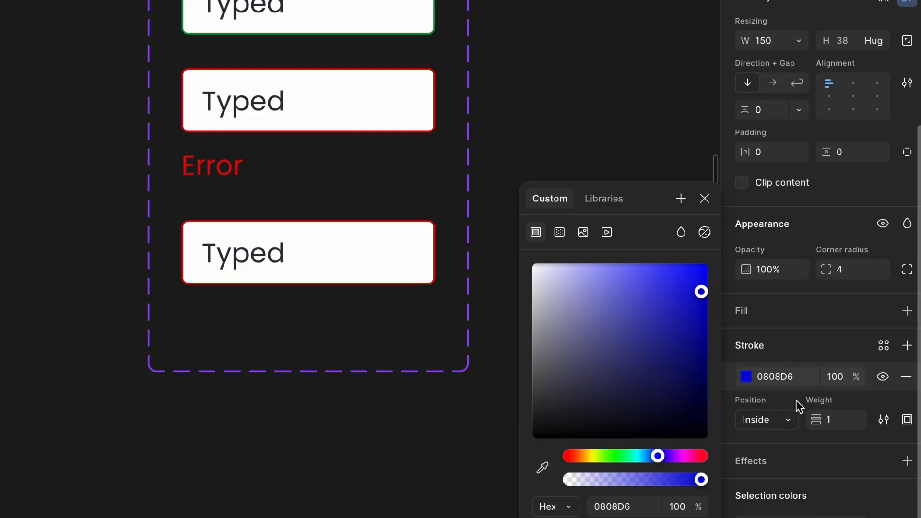
Set the Focus variant's stroke weight to 2 and its stroke position to Outside
{"action": "left_click", "coordinate": [833, 423]}
{"action": "type", "text": "2"}
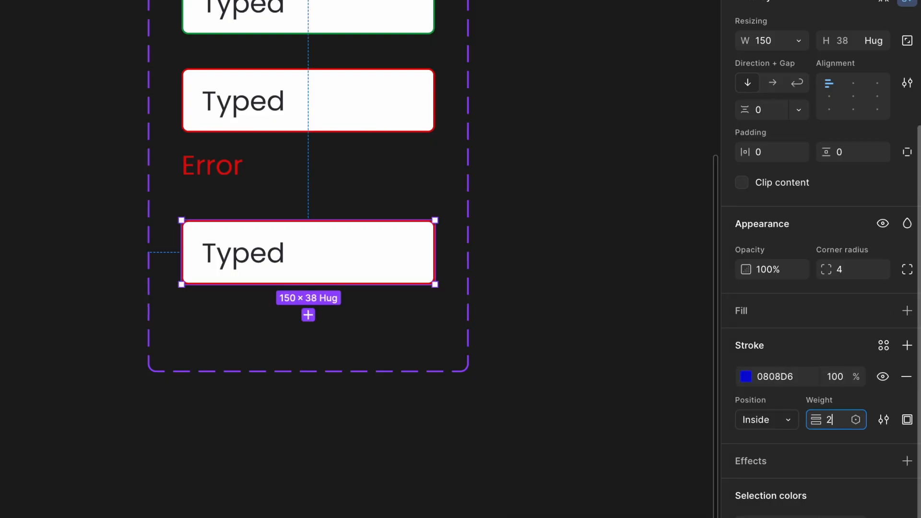
{"action": "key", "text": "Return"}
{"action": "left_click", "coordinate": [792, 425]}
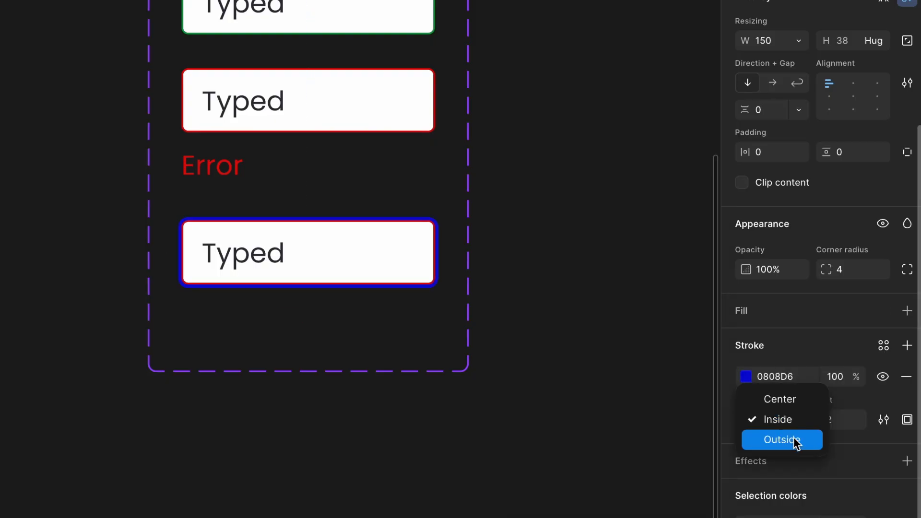
{"action": "left_click", "coordinate": [792, 437]}
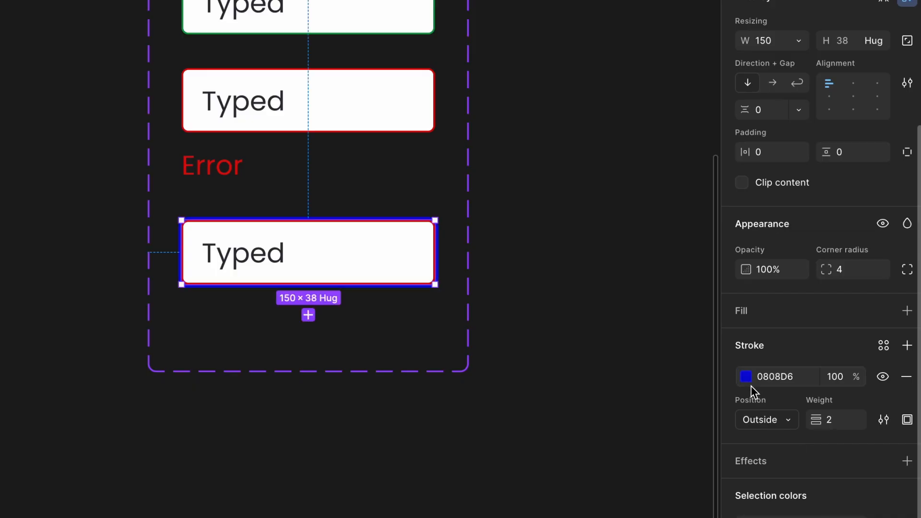
Brighten the Focus variant's stroke to the blue 1313F5 and copy that color value
{"action": "left_click", "coordinate": [746, 377]}
{"action": "left_click_drag", "start_coordinate": [695, 293], "coordinate": [690, 272]}
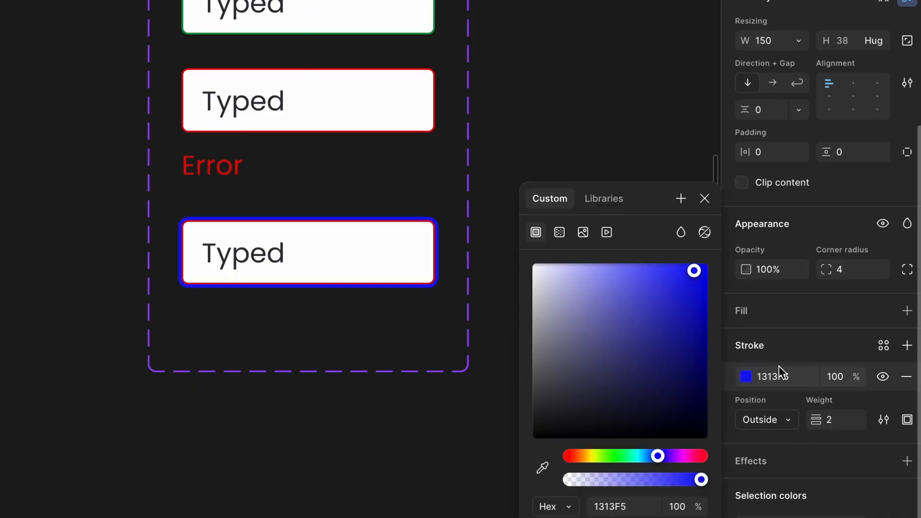
{"action": "left_click", "coordinate": [779, 375]}
{"action": "key", "text": "ctrl+c"}
{"action": "left_click", "coordinate": [802, 330]}
Add a drop shadow to the Focus variant in the copied blue 1313F5 at 100% opacity
{"action": "scroll", "coordinate": [804, 333], "scroll_direction": "down", "scroll_amount": 3}
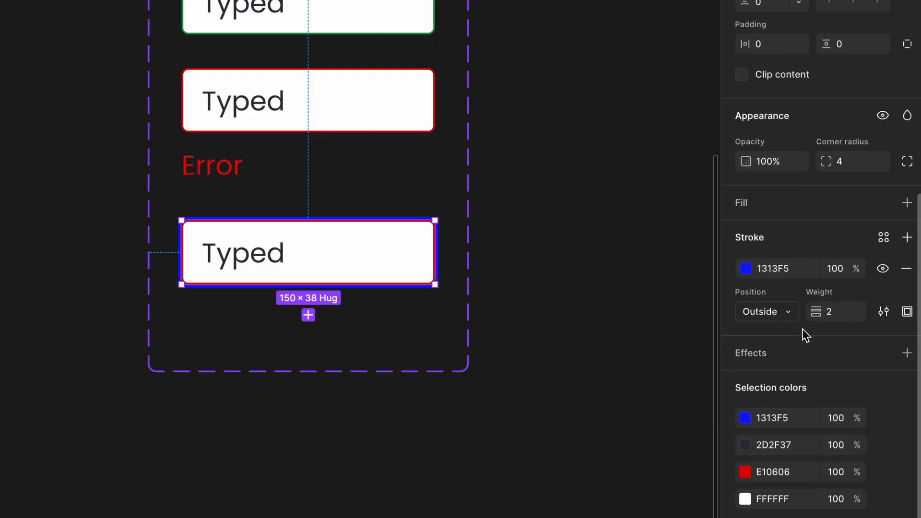
{"action": "left_click", "coordinate": [907, 352]}
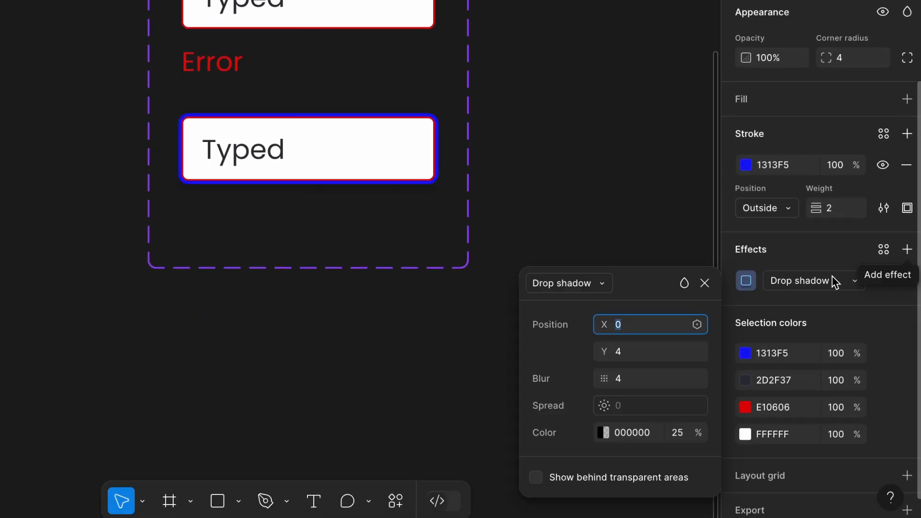
{"action": "left_click", "coordinate": [643, 431]}
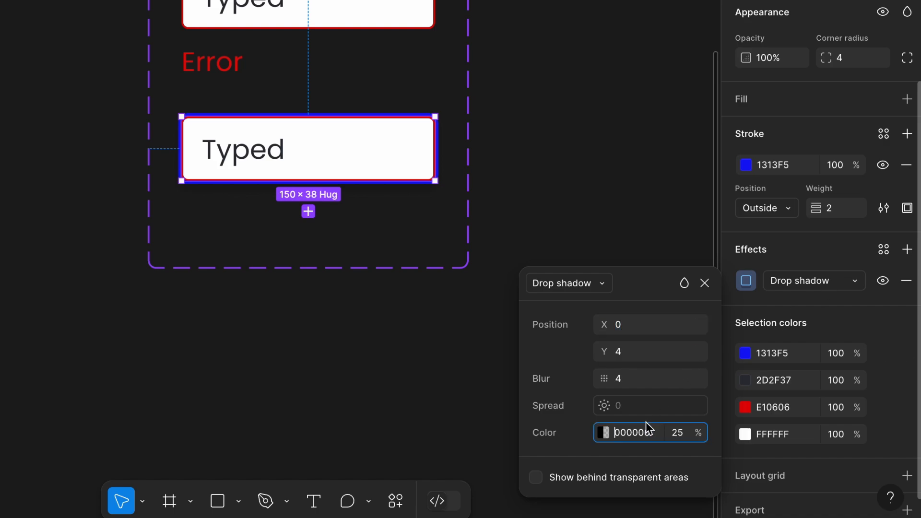
{"action": "key", "text": "ctrl+v"}
{"action": "left_click", "coordinate": [683, 432]}
{"action": "type", "text": "100"}
{"action": "key", "text": "Return"}
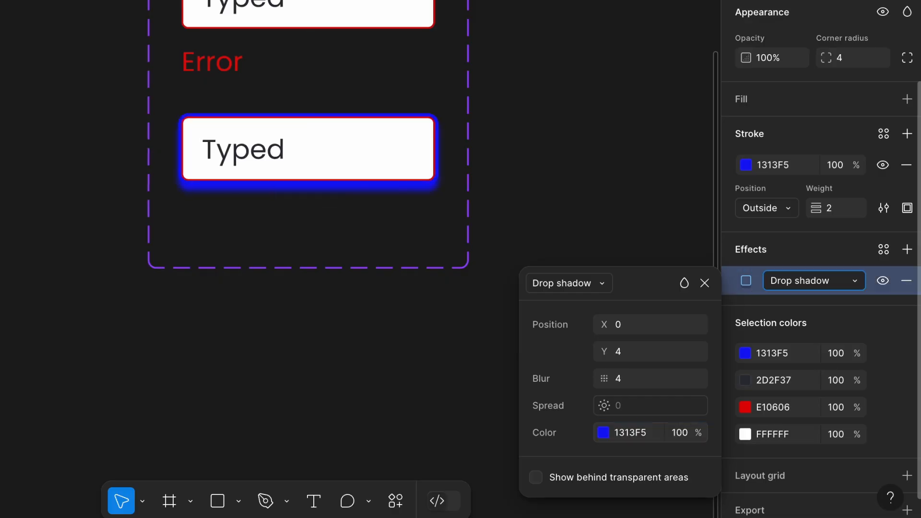
Set the Focus variant's drop shadow to a blur of 6 and a Y offset of 2
{"action": "left_click", "coordinate": [619, 378]}
{"action": "type", "text": "6"}
{"action": "left_click", "coordinate": [631, 357]}
{"action": "type", "text": "2"}
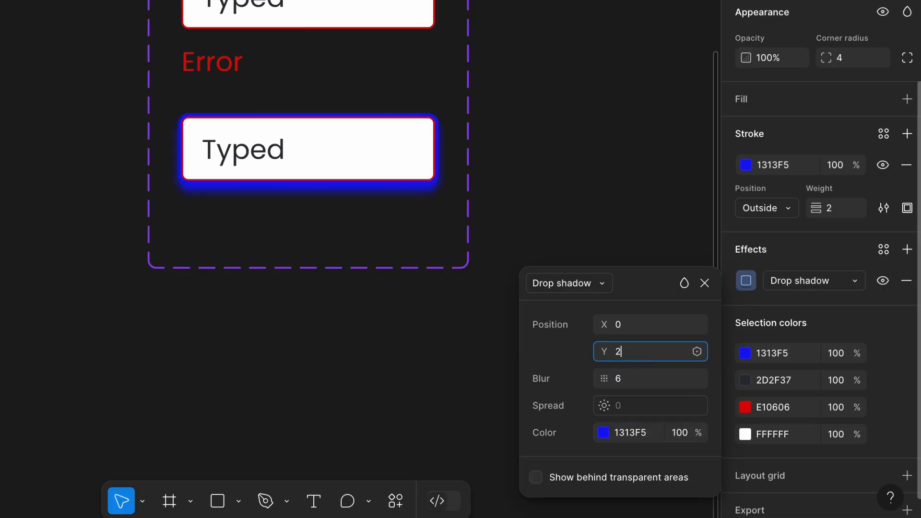
{"action": "left_click", "coordinate": [642, 303]}
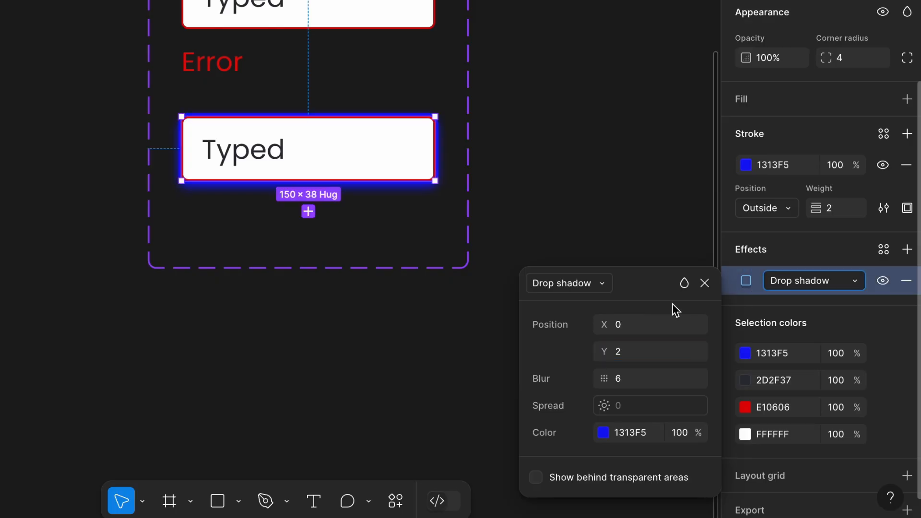
{"action": "left_click", "coordinate": [706, 284]}
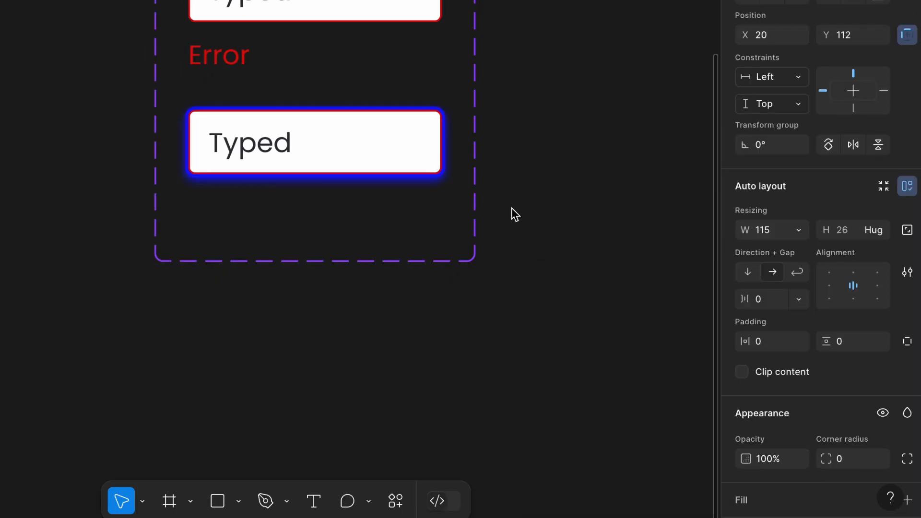
Replace the red stroke of the wrapper inside the Focus variant with the Default variant's stroke color, 727272
{"action": "left_click", "coordinate": [438, 175]}
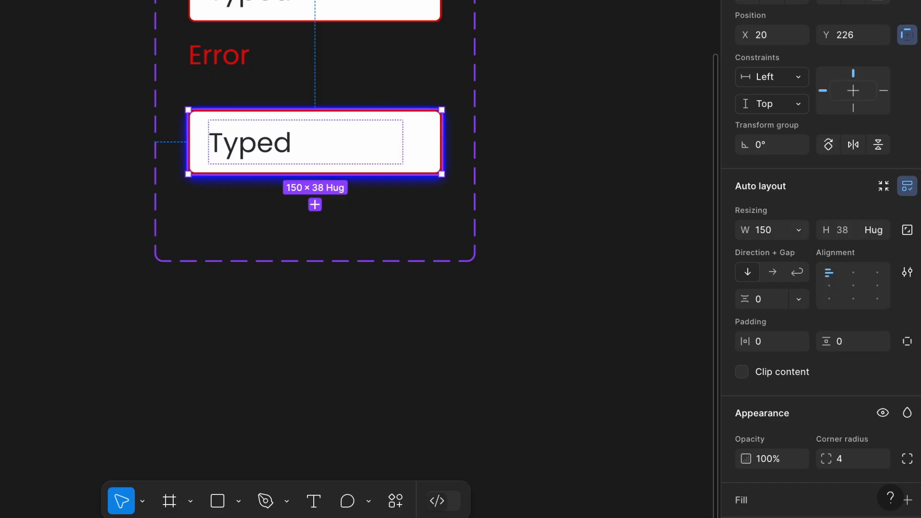
{"action": "double_click", "coordinate": [426, 161]}
{"action": "scroll", "coordinate": [506, 230], "scroll_direction": "up", "scroll_amount": 2}
{"action": "left_click", "coordinate": [337, 36]}
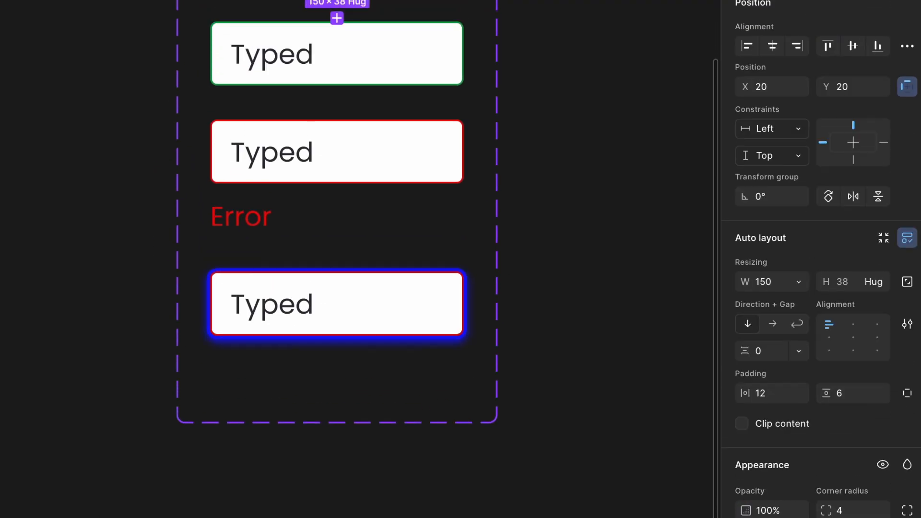
{"action": "scroll", "coordinate": [896, 507], "scroll_direction": "down", "scroll_amount": 3}
{"action": "scroll", "coordinate": [896, 507], "scroll_direction": "down", "scroll_amount": 3}
{"action": "left_click", "coordinate": [787, 464]}
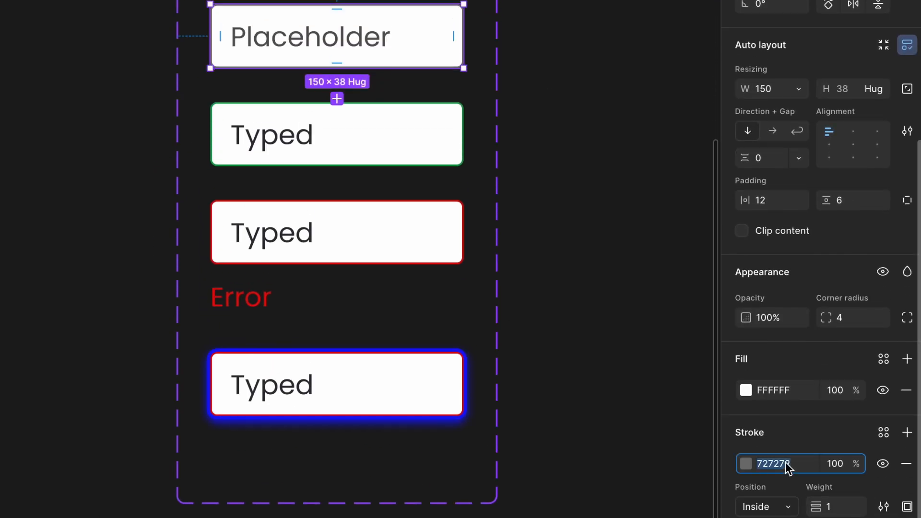
{"action": "left_click", "coordinate": [436, 411]}
{"action": "left_click", "coordinate": [436, 398], "text": "super"}
{"action": "scroll", "coordinate": [826, 499], "scroll_direction": "down", "scroll_amount": 1}
{"action": "left_click", "coordinate": [787, 362]}
{"action": "type", "text": "727272"}
{"action": "key", "text": "Return"}
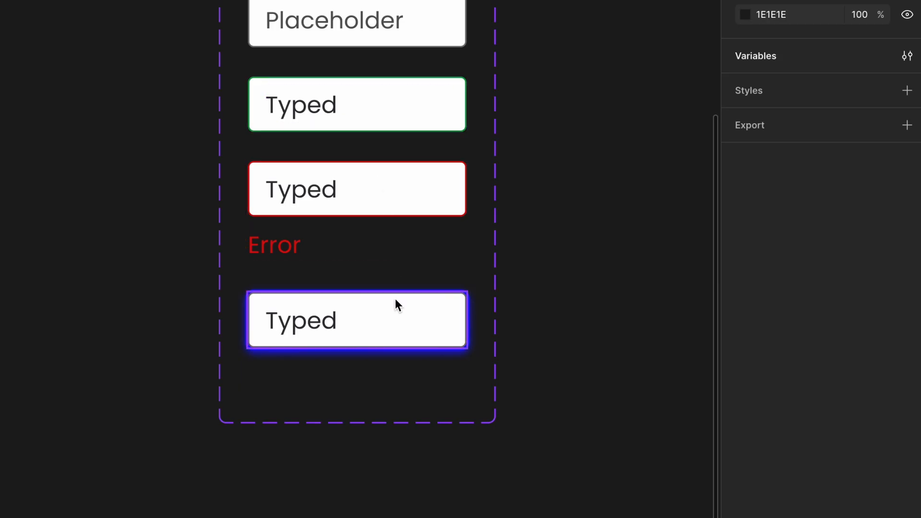
Move the _form-text component set up to Y 283, leaving more space above _input-base
{"action": "scroll", "coordinate": [395, 303], "scroll_direction": "up", "scroll_amount": 10}
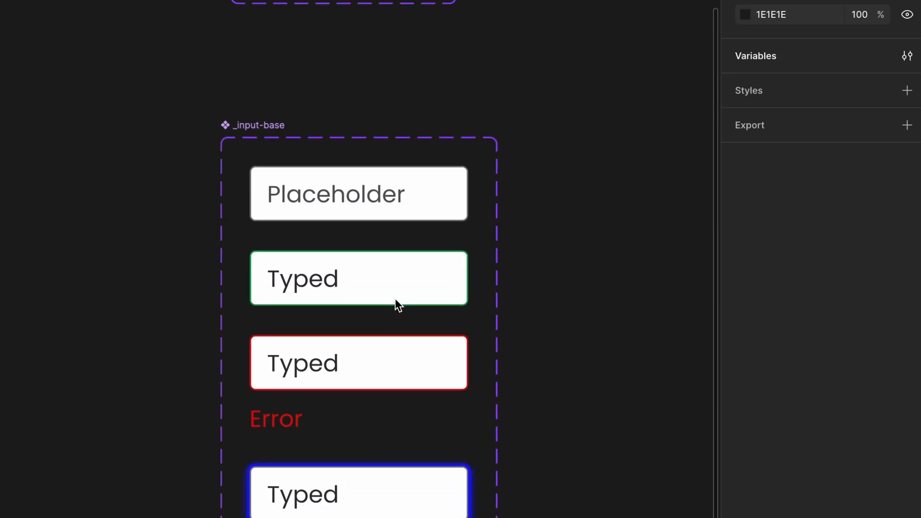
{"action": "left_click_drag", "start_coordinate": [302, 34], "coordinate": [302, 0]}
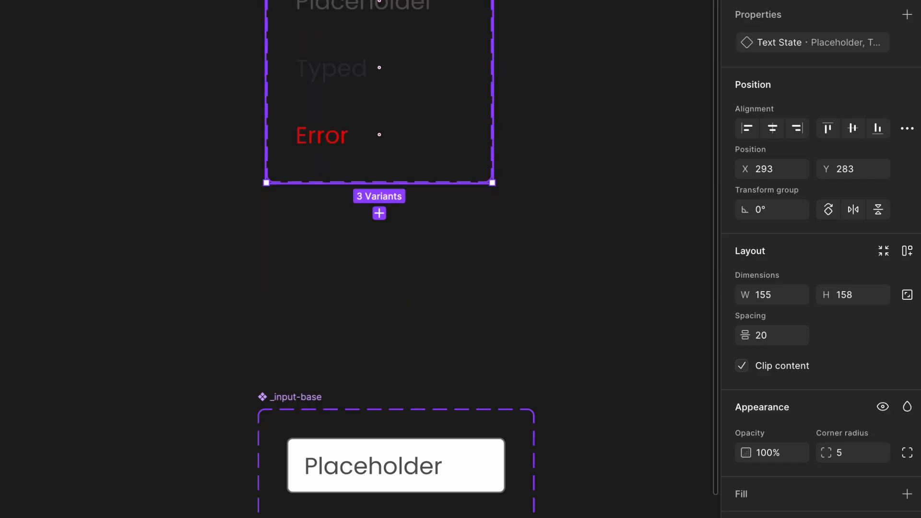
Add a new variant to _form-text based on the Typed variant and name its Text State Focus
{"action": "scroll", "coordinate": [302, 97], "scroll_direction": "up", "scroll_amount": 2}
{"action": "scroll", "coordinate": [302, 96], "scroll_direction": "right", "scroll_amount": 2}
{"action": "left_click", "coordinate": [292, 144]}
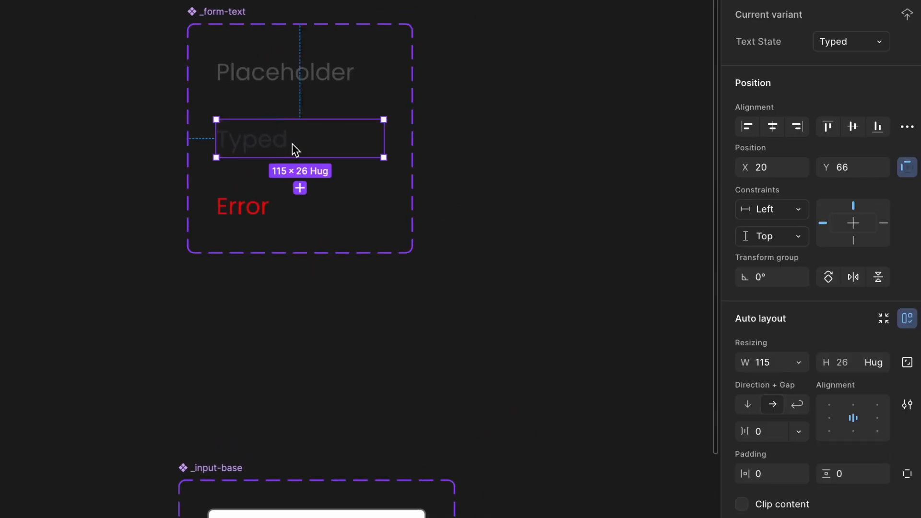
{"action": "left_click", "coordinate": [300, 188]}
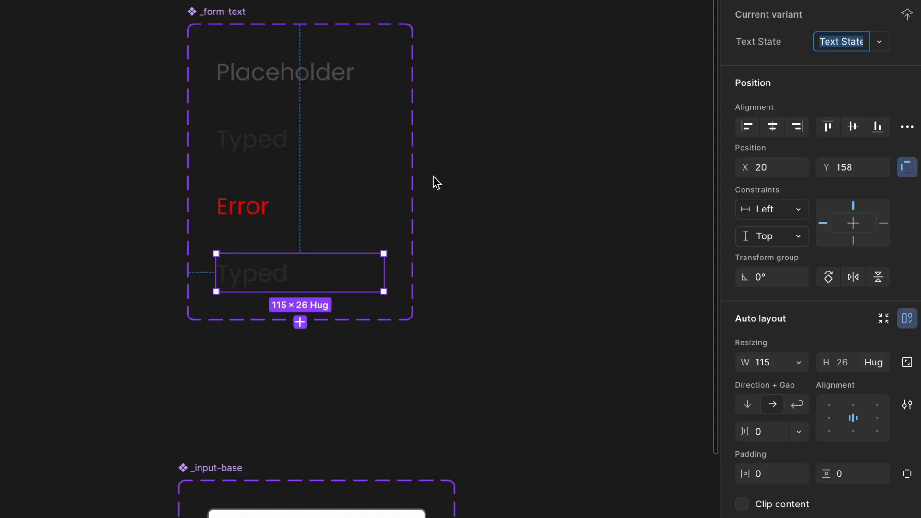
{"action": "type", "text": "Foc"}
{"action": "key", "text": "Return"}
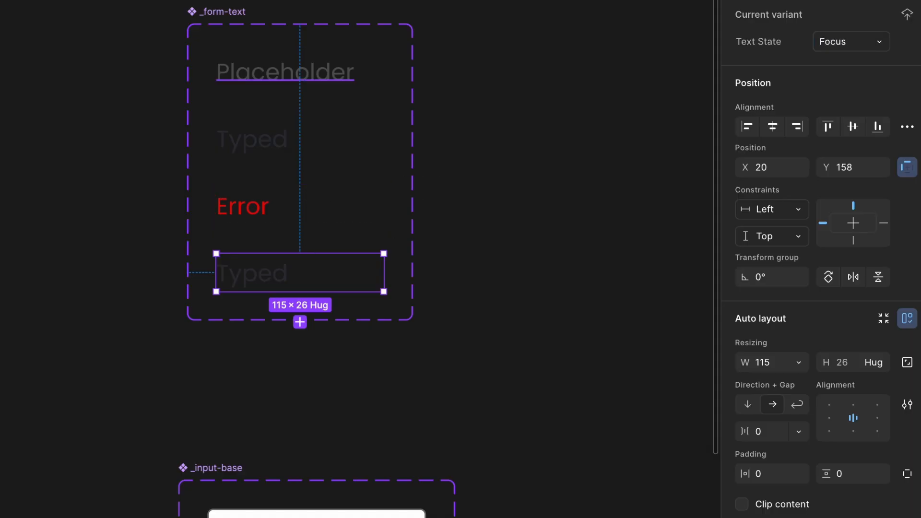
Change the text inside the _form-text Focus variant to Example
{"action": "double_click", "coordinate": [260, 274]}
{"action": "type", "text": "Example"}
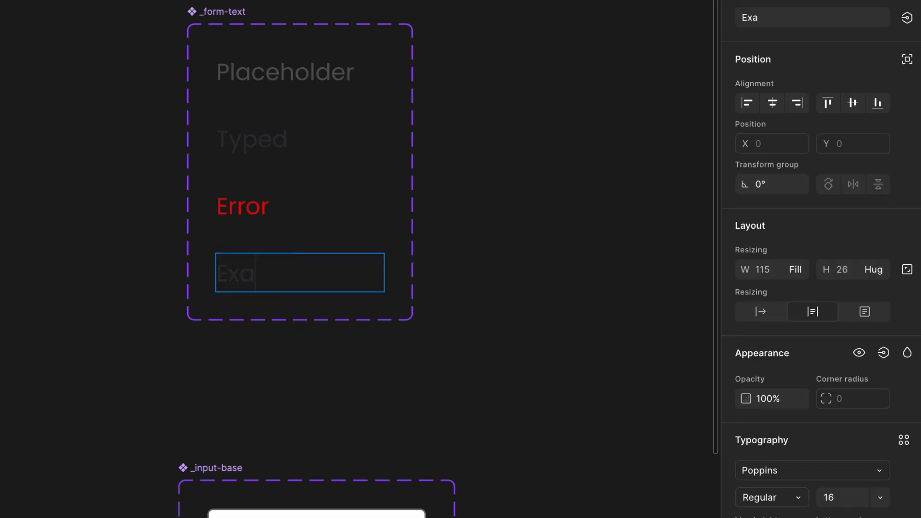
{"action": "key", "text": "BackSpace"}
{"action": "key", "text": "Escape"}
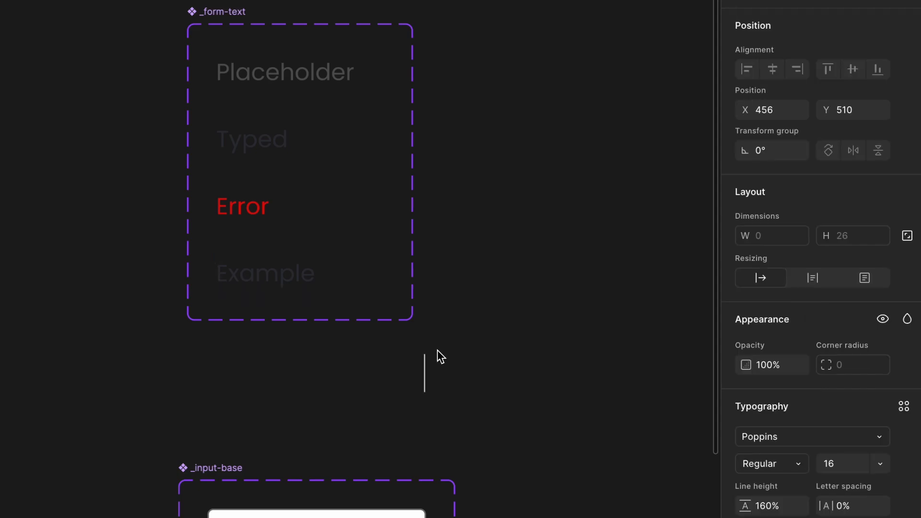
{"action": "left_click", "coordinate": [434, 351]}
Switch the nested text of the _input-base Focus variant to the Focus text state
{"action": "scroll", "coordinate": [447, 342], "scroll_direction": "down", "scroll_amount": 15}
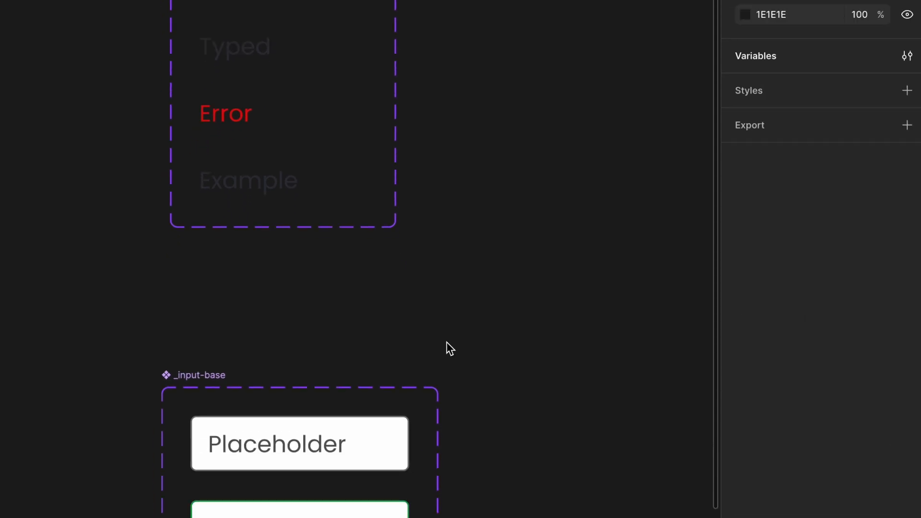
{"action": "double_click", "coordinate": [237, 424]}
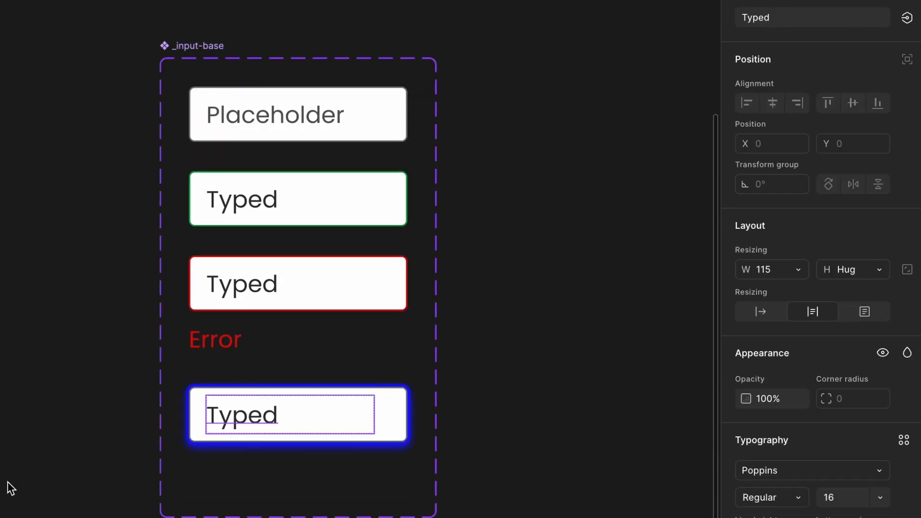
{"action": "left_click", "coordinate": [874, 40]}
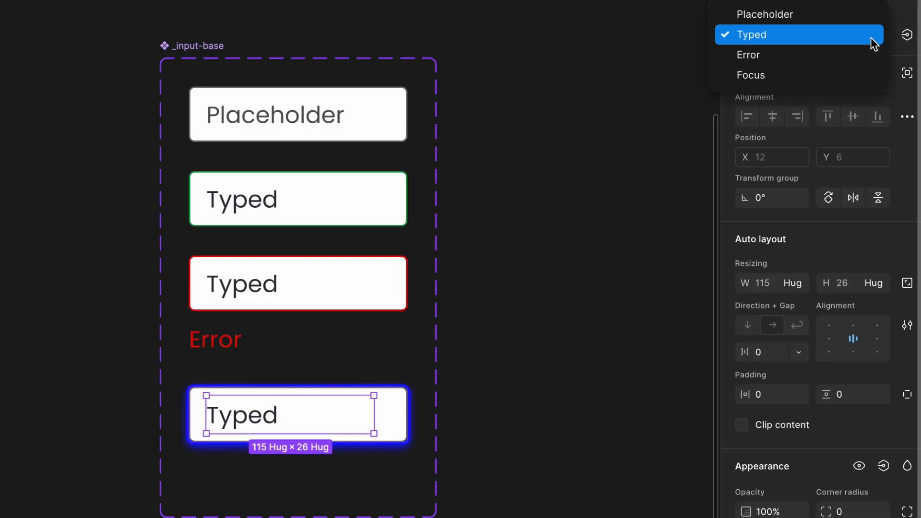
{"action": "left_click", "coordinate": [801, 76]}
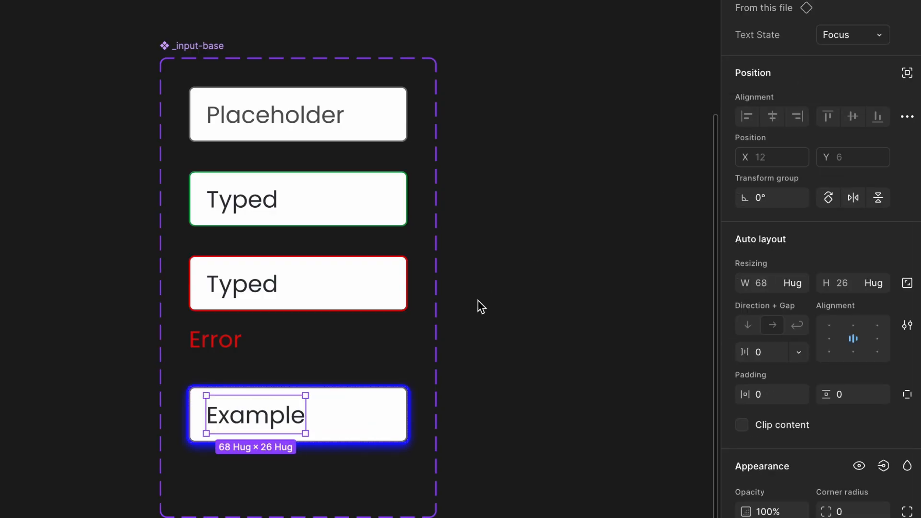
{"action": "scroll", "coordinate": [562, 316], "scroll_direction": "down", "scroll_amount": 2}
{"action": "scroll", "coordinate": [562, 315], "scroll_direction": "left", "scroll_amount": 2}
{"action": "left_click", "coordinate": [562, 315]}
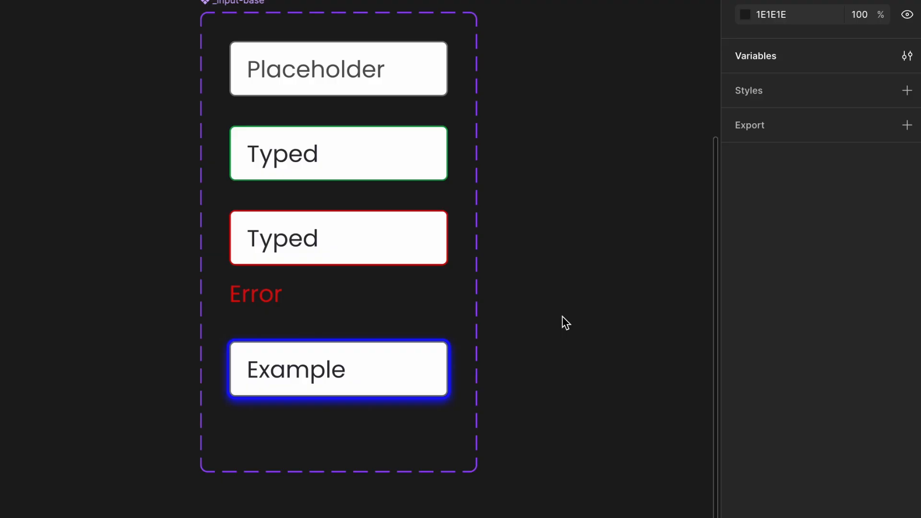
Draw a narrow rectangle about 3 by 18 on the empty canvas beside _input-base and set its width to 1
{"action": "scroll", "coordinate": [562, 315], "scroll_direction": "left", "scroll_amount": 5}
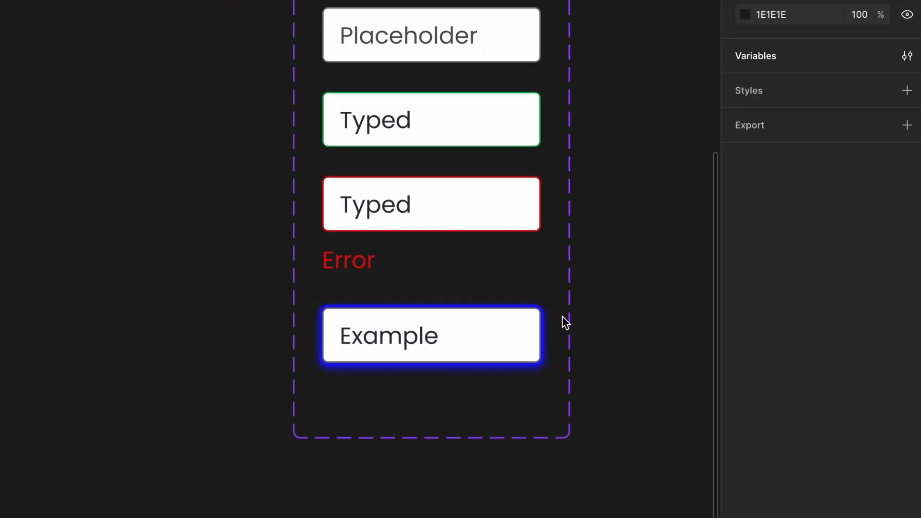
{"action": "scroll", "coordinate": [481, 317], "scroll_direction": "left", "scroll_amount": 3}
{"action": "scroll", "coordinate": [482, 317], "scroll_direction": "down", "scroll_amount": 1}
{"action": "scroll", "coordinate": [381, 232], "scroll_direction": "up", "scroll_amount": 3}
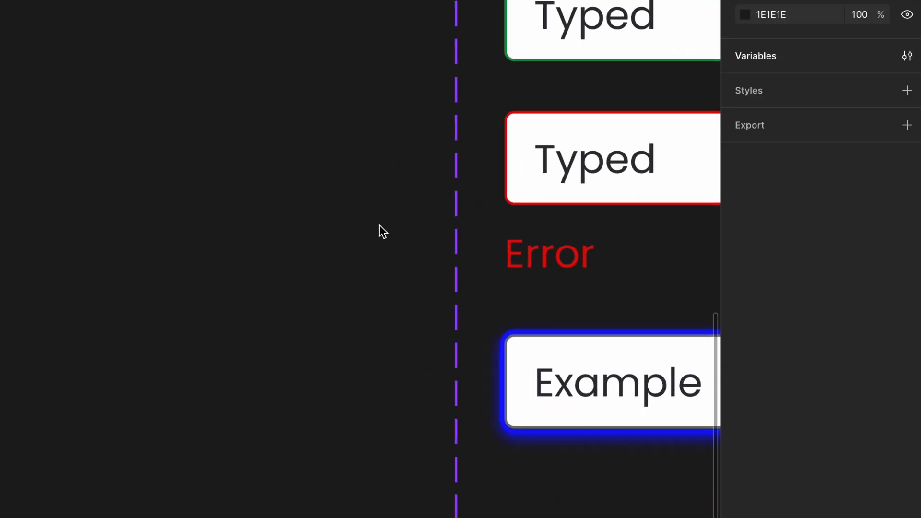
{"action": "scroll", "coordinate": [382, 232], "scroll_direction": "left", "scroll_amount": 2}
{"action": "scroll", "coordinate": [383, 232], "scroll_direction": "down", "scroll_amount": 1}
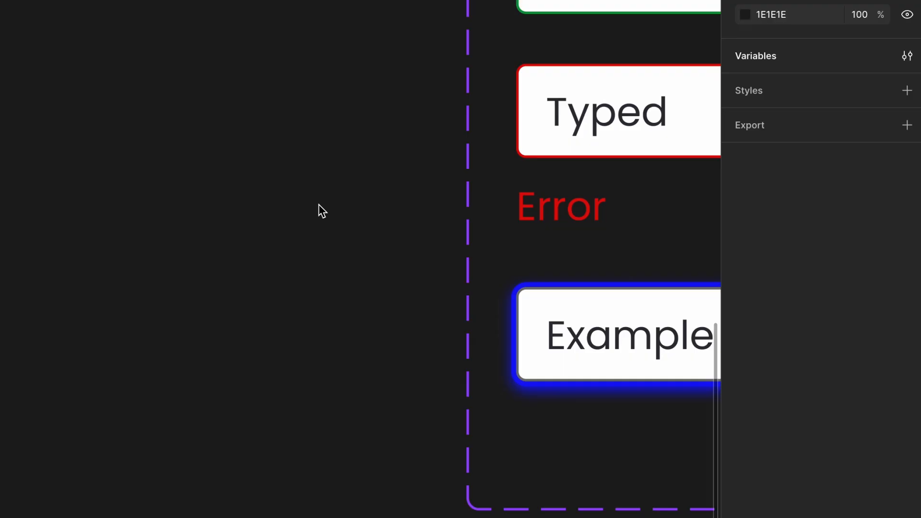
{"action": "scroll", "coordinate": [318, 204], "scroll_direction": "up", "scroll_amount": 3}
{"action": "scroll", "coordinate": [318, 204], "scroll_direction": "right", "scroll_amount": 1}
{"action": "scroll", "coordinate": [318, 204], "scroll_direction": "down", "scroll_amount": 1}
{"action": "scroll", "coordinate": [319, 204], "scroll_direction": "right", "scroll_amount": 2}
{"action": "scroll", "coordinate": [318, 204], "scroll_direction": "down", "scroll_amount": 1}
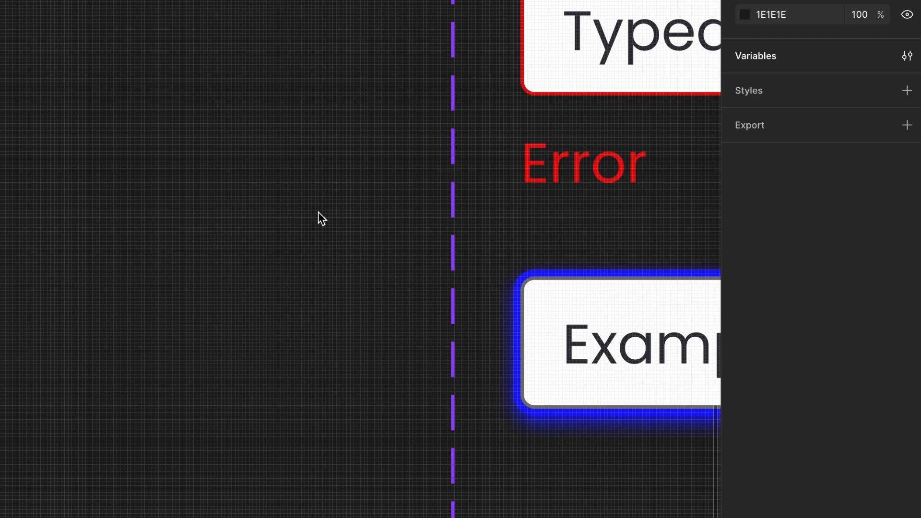
{"action": "scroll", "coordinate": [318, 211], "scroll_direction": "left", "scroll_amount": 1}
{"action": "key", "text": "o"}
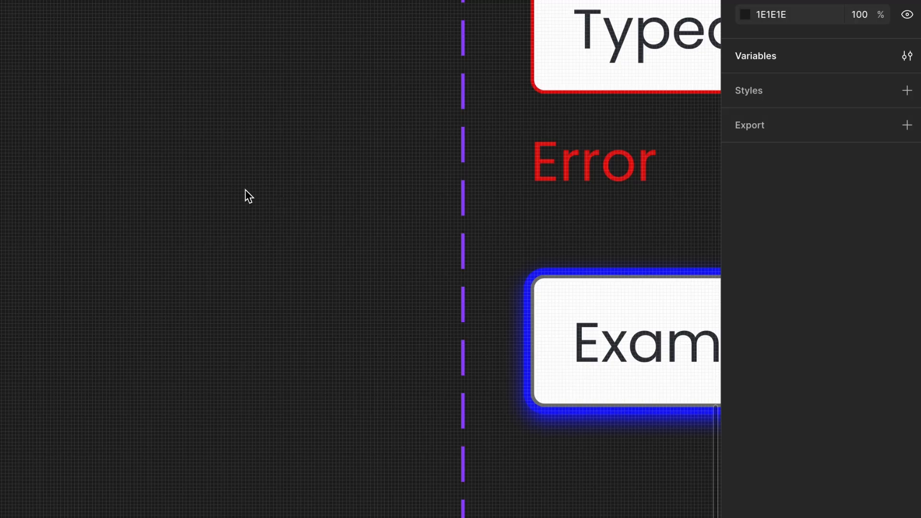
{"action": "left_click_drag", "start_coordinate": [228, 181], "coordinate": [240, 244]}
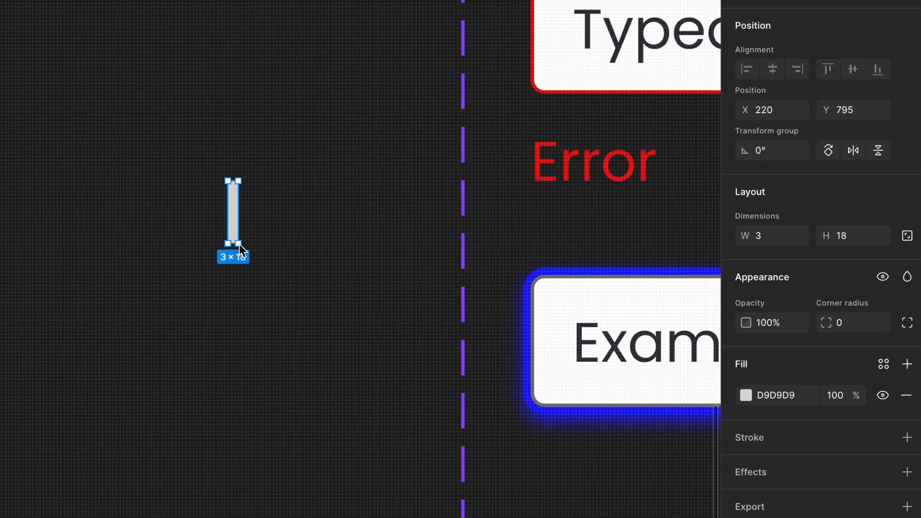
{"action": "left_click", "coordinate": [768, 234]}
{"action": "type", "text": "1"}
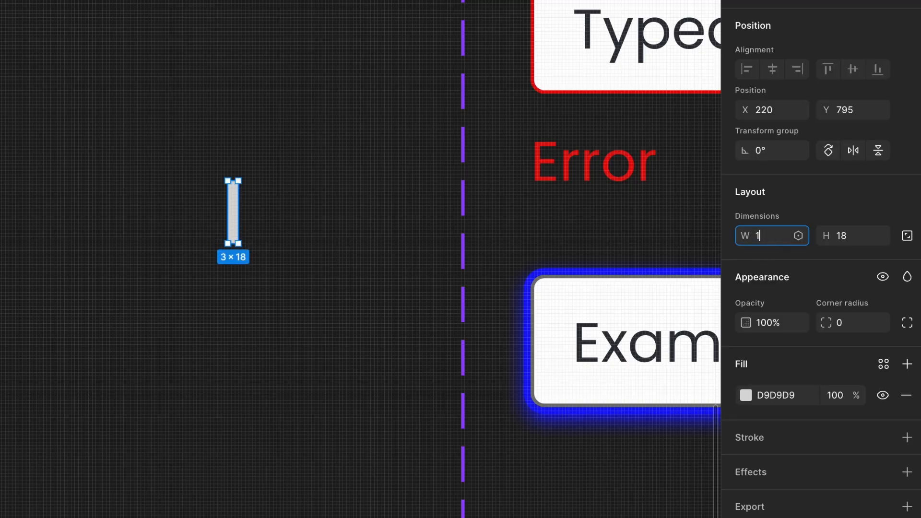
{"action": "key", "text": "Return"}
{"action": "left_click", "coordinate": [315, 175]}
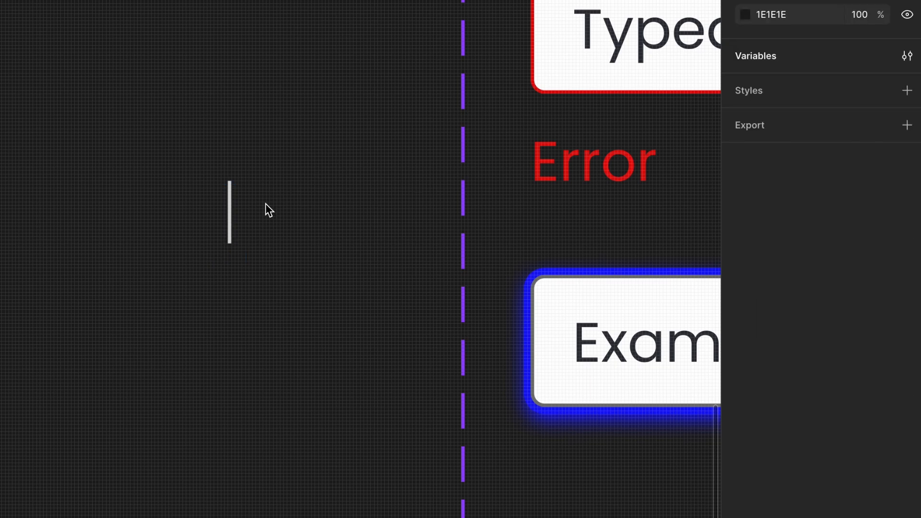
Set the thin rectangle's fill color to 2D2F37
{"action": "left_click", "coordinate": [230, 206]}
{"action": "left_click", "coordinate": [774, 394]}
{"action": "type", "text": "2D2F37"}
{"action": "key", "text": "Return"}
{"action": "left_click", "coordinate": [273, 204]}
Wrap the thin rectangle in an auto layout frame and size the frame to 1 wide by 26 high
{"action": "left_click", "coordinate": [232, 203]}
{"action": "key", "text": "shift+a"}
{"action": "left_click", "coordinate": [756, 236]}
{"action": "type", "text": "1"}
{"action": "key", "text": "Return"}
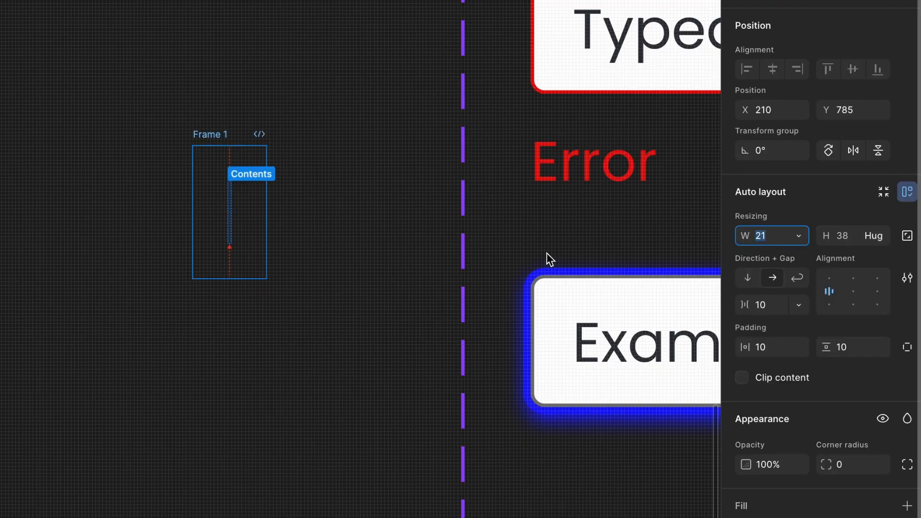
{"action": "left_click", "coordinate": [342, 211]}
{"action": "left_click", "coordinate": [231, 148]}
{"action": "left_click", "coordinate": [773, 233]}
{"action": "type", "text": "1"}
{"action": "left_click", "coordinate": [848, 240]}
{"action": "type", "text": "26"}
{"action": "key", "text": "Return"}
Set the auto layout frame's gap and its horizontal and vertical padding to 0
{"action": "left_click", "coordinate": [771, 312]}
{"action": "type", "text": "0"}
{"action": "left_click", "coordinate": [762, 347]}
{"action": "type", "text": "0"}
{"action": "left_click", "coordinate": [858, 344]}
{"action": "type", "text": "0"}
{"action": "key", "text": "Return"}
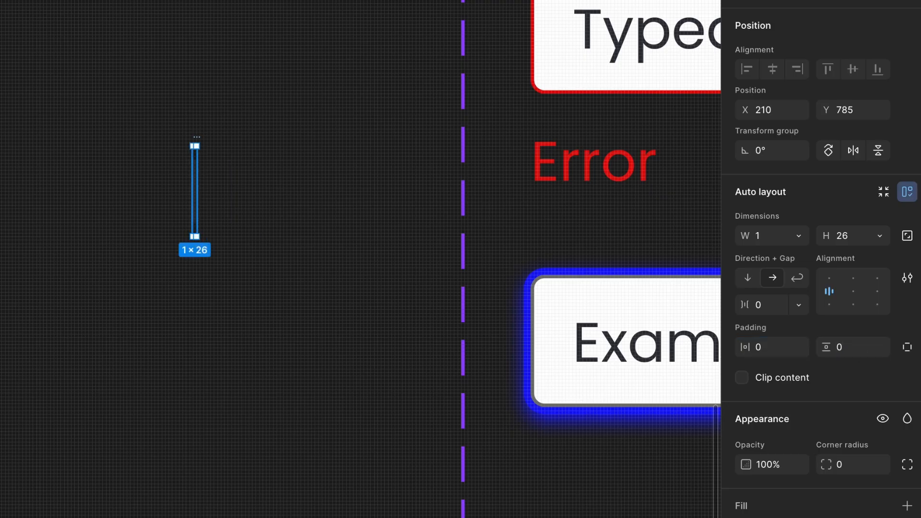
Make the rectangle inside the frame fill its container in both width and height
{"action": "key", "text": "Return"}
{"action": "left_click", "coordinate": [799, 238]}
{"action": "left_click", "coordinate": [797, 257]}
{"action": "left_click", "coordinate": [881, 236]}
{"action": "left_click", "coordinate": [869, 258]}
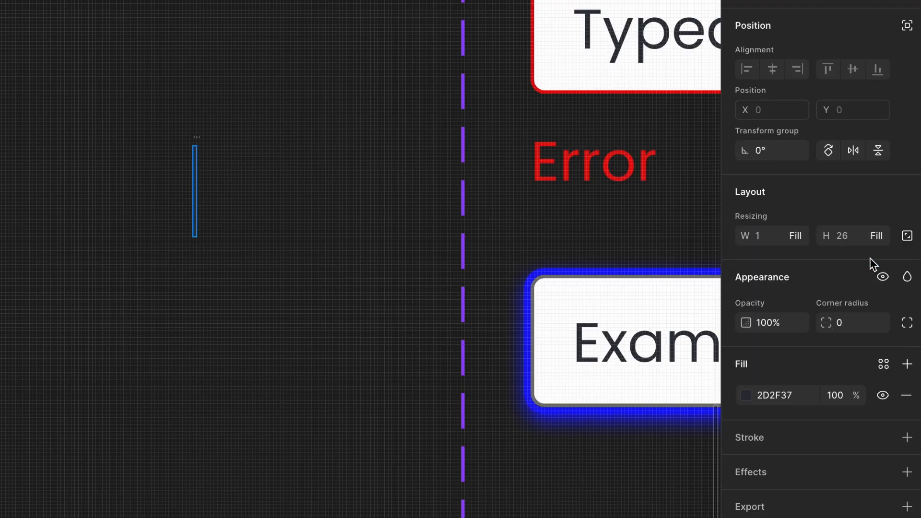
Rename the rectangle layer inside the frame as Cursor
{"action": "double_click", "coordinate": [82, 128]}
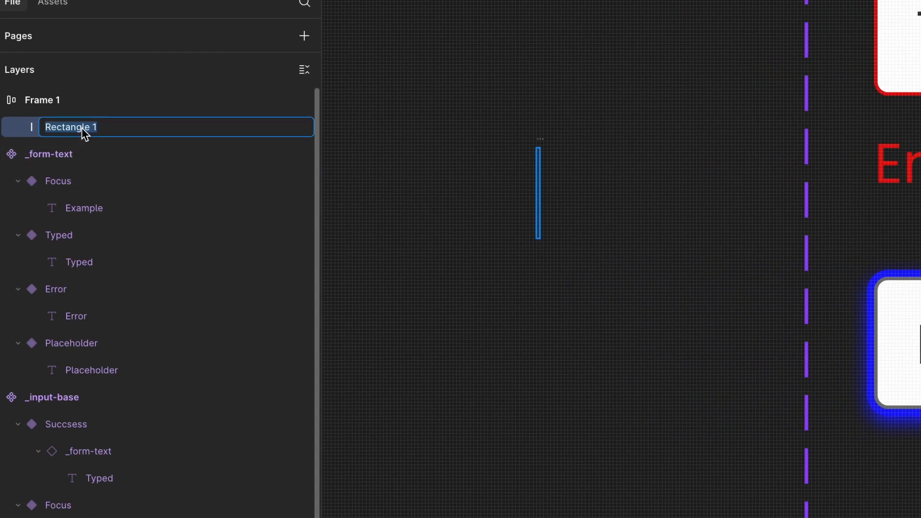
{"action": "type", "text": "Cursor"}
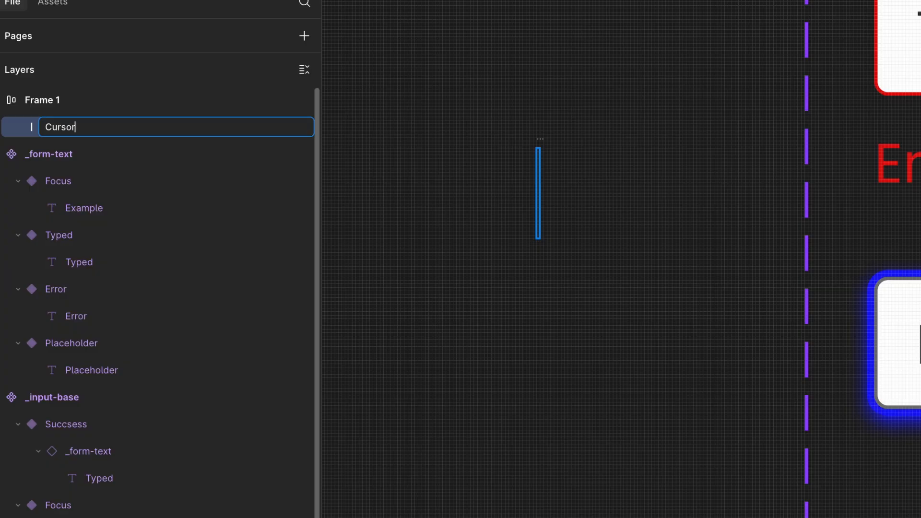
Rename the frame containing the Cursor layer as _input-Cursor and convert it into a component
{"action": "key", "text": "ctrl+a"}
{"action": "double_click", "coordinate": [53, 101]}
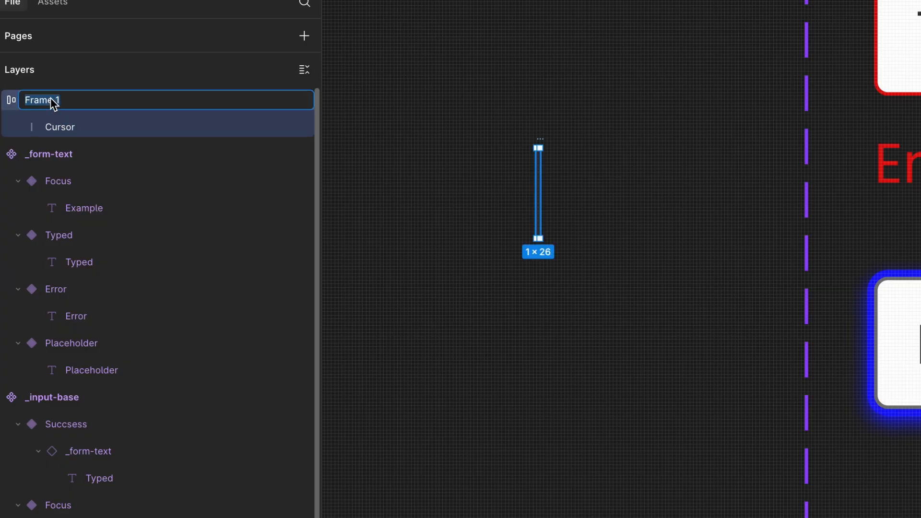
{"action": "type", "text": "_input-Cursor"}
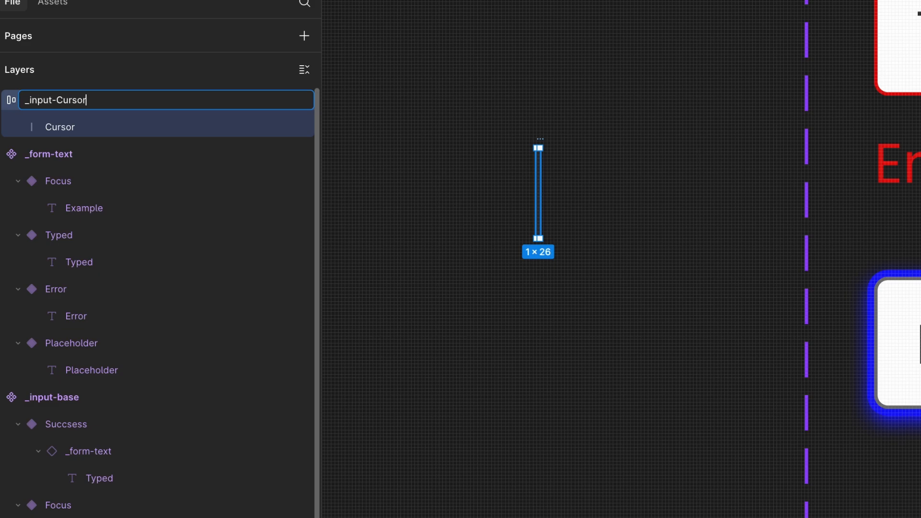
{"action": "left_click", "coordinate": [495, 194]}
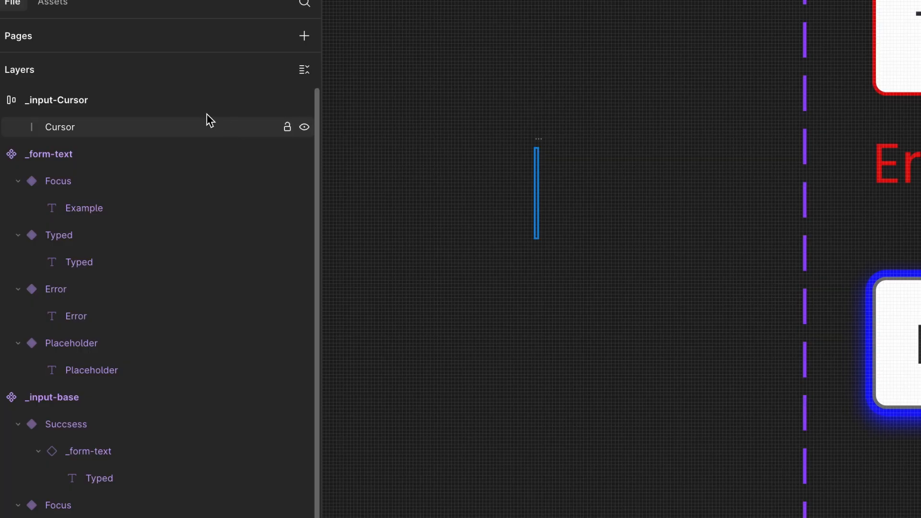
{"action": "left_click", "coordinate": [195, 100]}
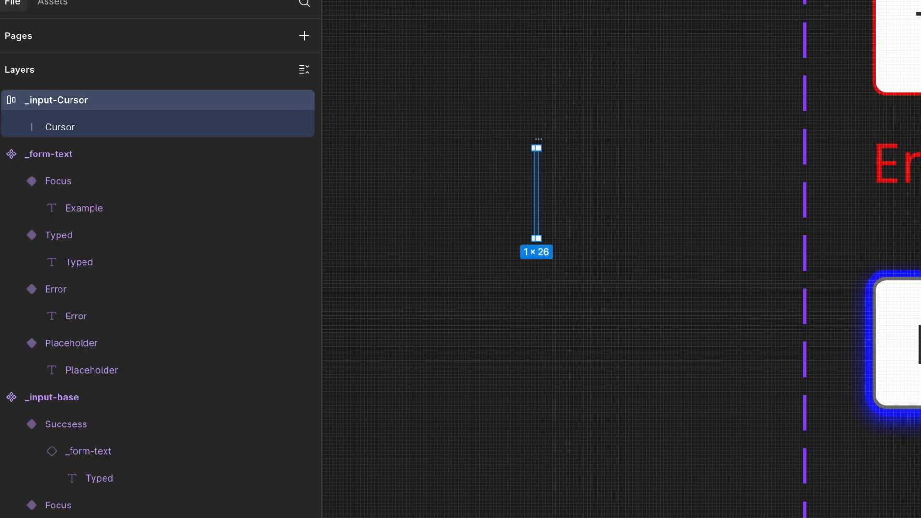
{"action": "key", "text": "ctrl+alt+k"}
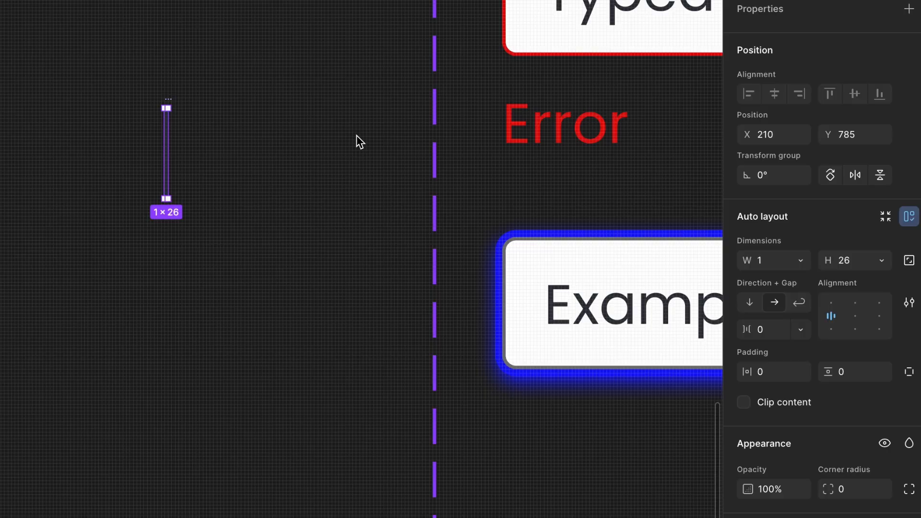
Paste an instance of the _input-Cursor component into the focus field, after the Example text
{"action": "scroll", "coordinate": [355, 136], "scroll_direction": "down", "scroll_amount": 2}
{"action": "scroll", "coordinate": [356, 136], "scroll_direction": "right", "scroll_amount": 4}
{"action": "scroll", "coordinate": [356, 135], "scroll_direction": "down", "scroll_amount": 2}
{"action": "scroll", "coordinate": [356, 136], "scroll_direction": "down", "scroll_amount": 2}
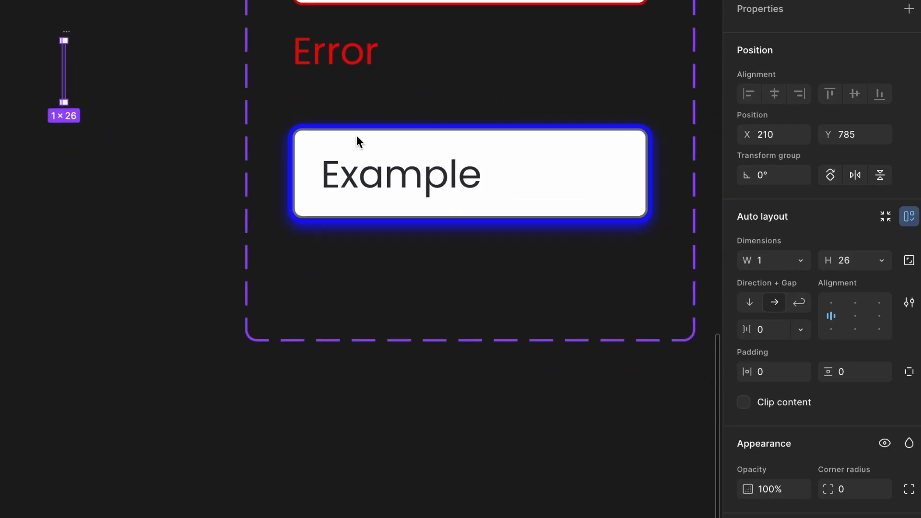
{"action": "left_click", "coordinate": [412, 177]}
{"action": "scroll", "coordinate": [408, 180], "scroll_direction": "right", "scroll_amount": 3}
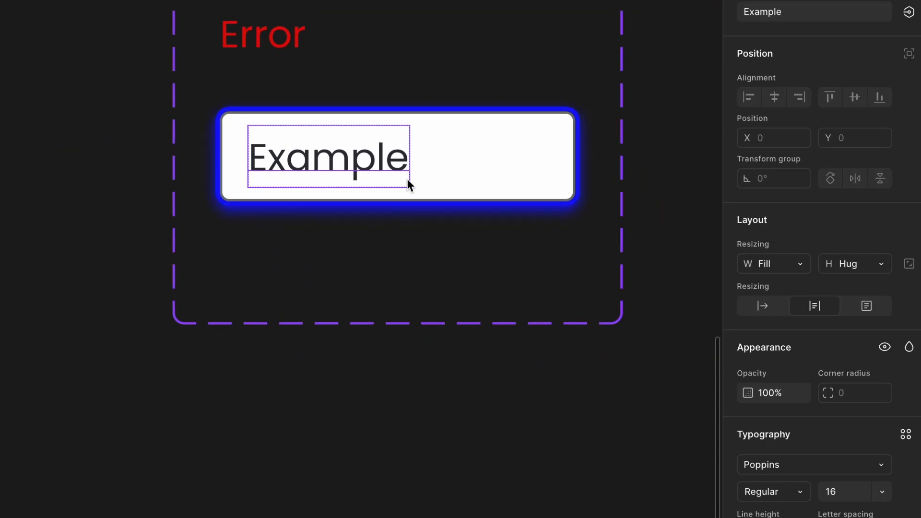
{"action": "key", "text": "ctrl+v"}
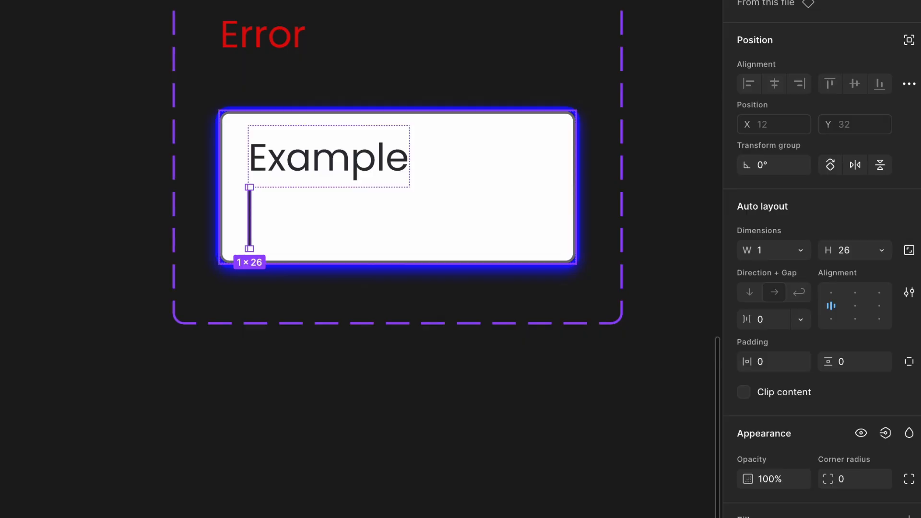
Set the pasted cursor instance's height to fill its container
{"action": "left_click", "coordinate": [801, 249]}
{"action": "left_click", "coordinate": [882, 250]}
{"action": "left_click", "coordinate": [882, 250]}
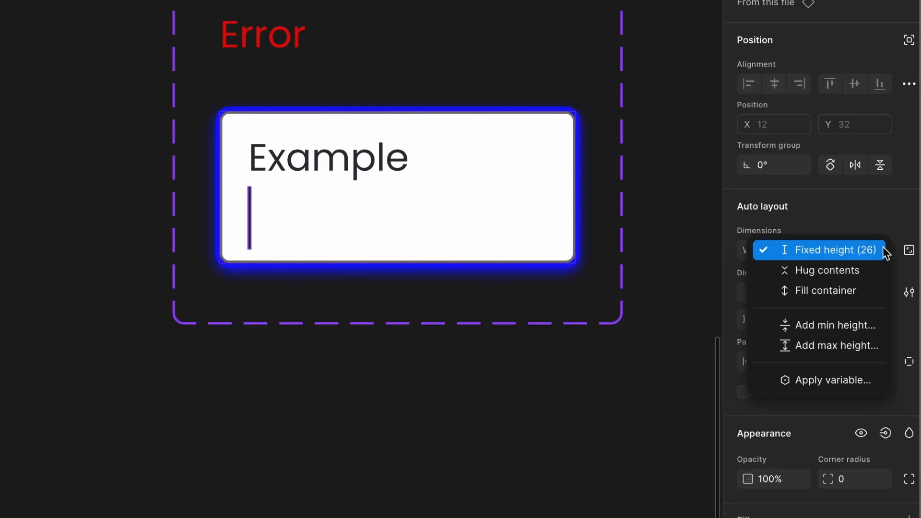
{"action": "left_click", "coordinate": [854, 290]}
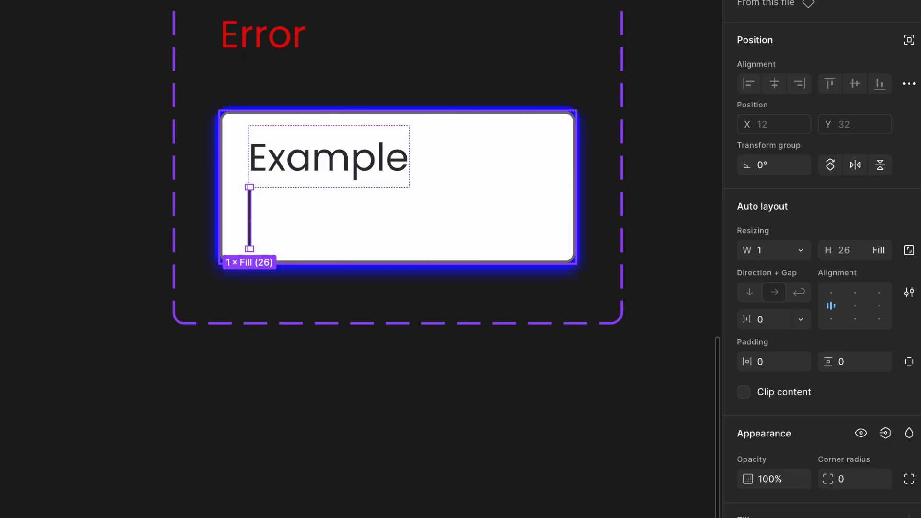
Lay out the focus field horizontally, and set the cursor's height to 26 before making it fill the container
{"action": "key", "text": "Escape"}
{"action": "left_click", "coordinate": [774, 272]}
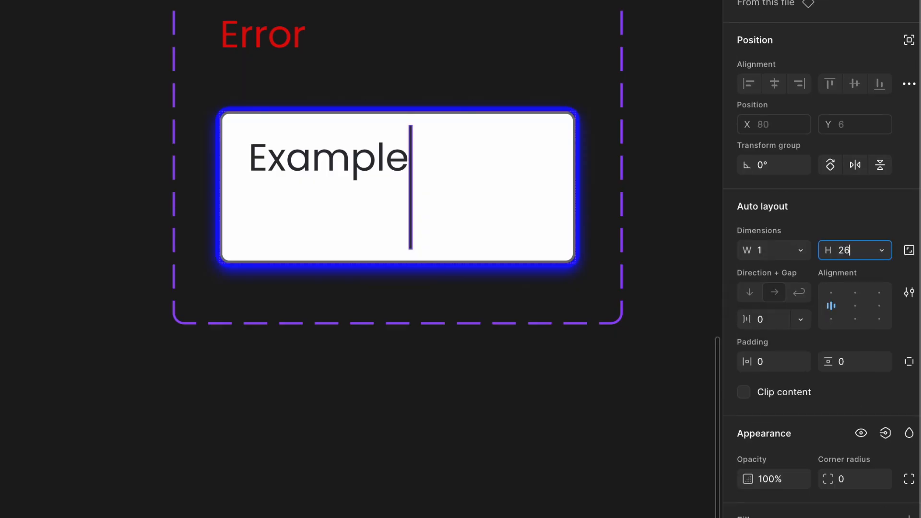
{"action": "key", "text": "Return"}
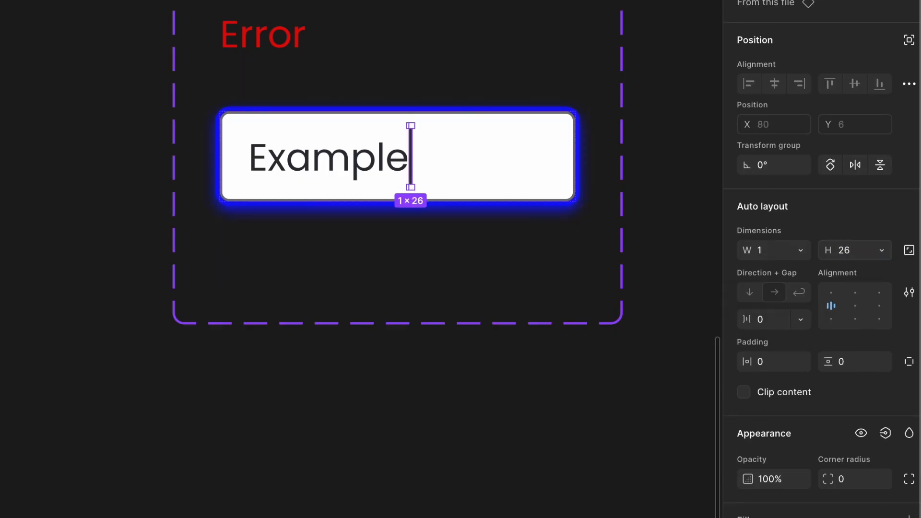
{"action": "left_click", "coordinate": [881, 251]}
{"action": "left_click", "coordinate": [871, 287]}
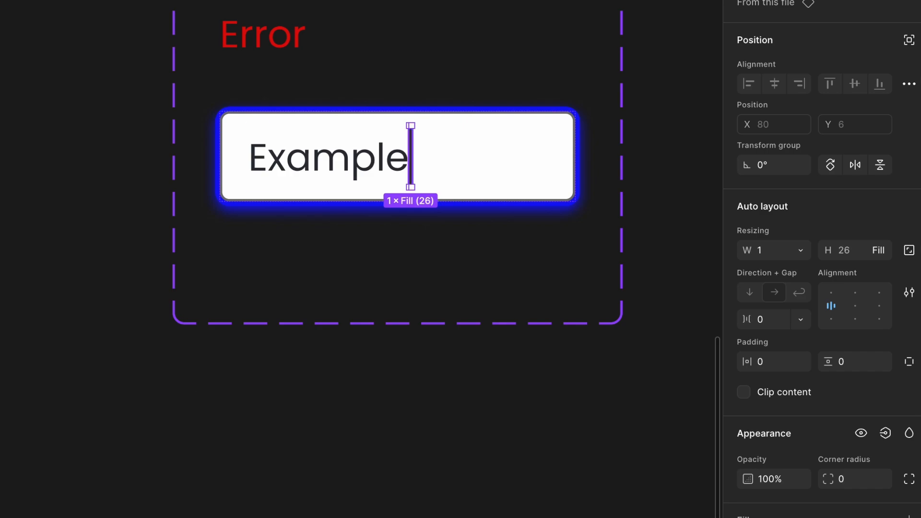
{"action": "left_click", "coordinate": [328, 156]}
{"action": "left_click", "coordinate": [461, 161]}
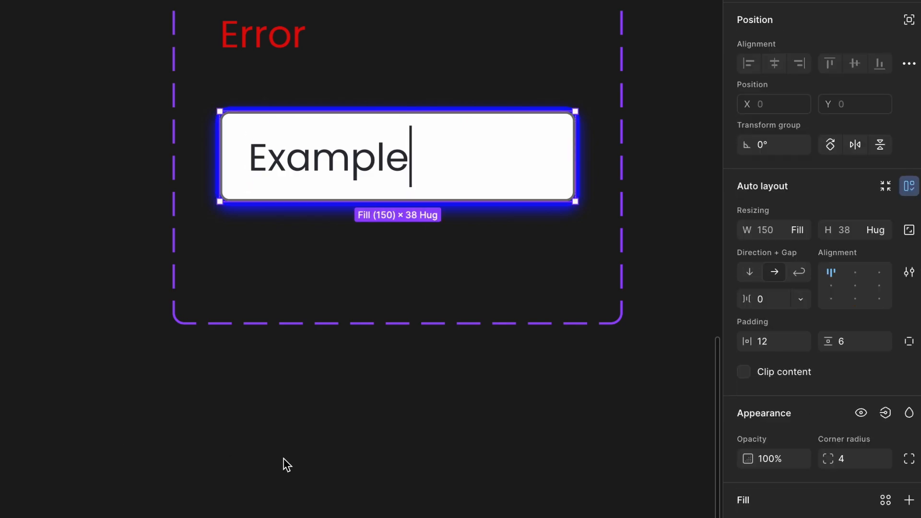
{"action": "left_click", "coordinate": [59, 120]}
Add a variant to _input-base based on the default placeholder field and set its State to Disabled
{"action": "scroll", "coordinate": [59, 120], "scroll_direction": "up", "scroll_amount": 2}
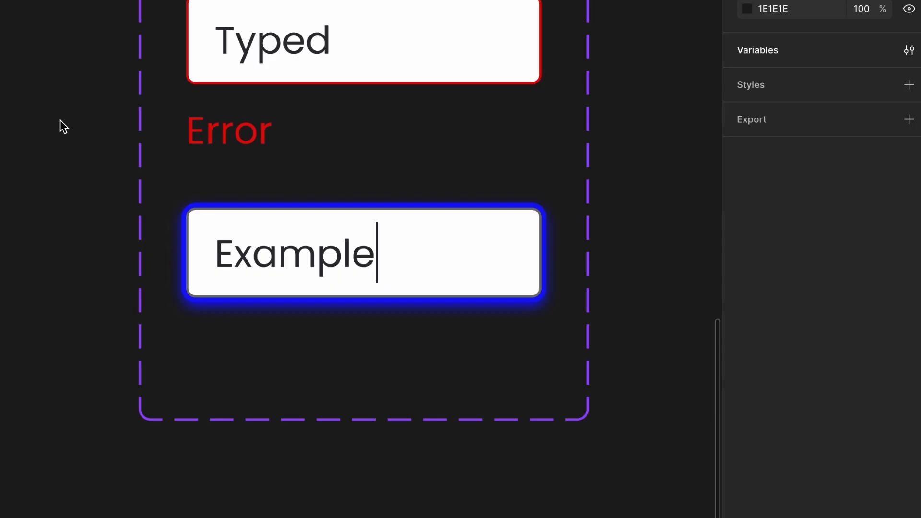
{"action": "scroll", "coordinate": [206, 137], "scroll_direction": "down", "scroll_amount": 2}
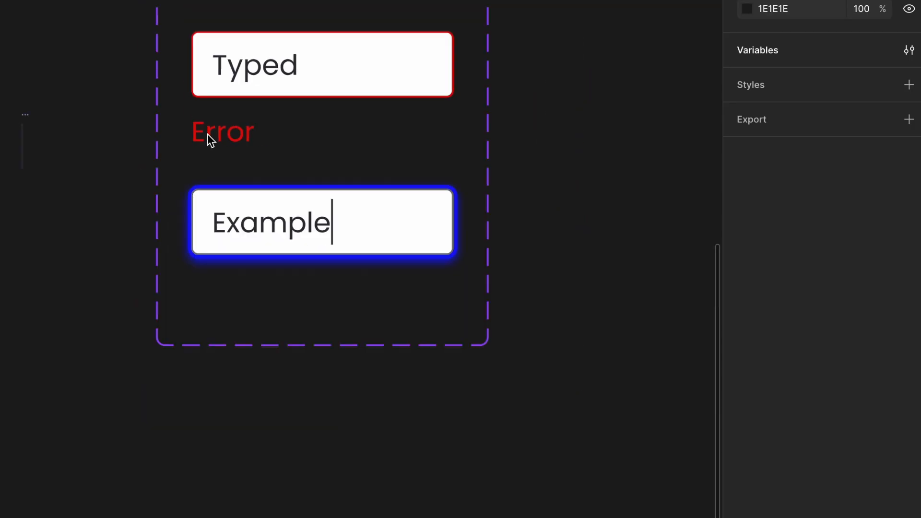
{"action": "scroll", "coordinate": [207, 139], "scroll_direction": "up", "scroll_amount": 3}
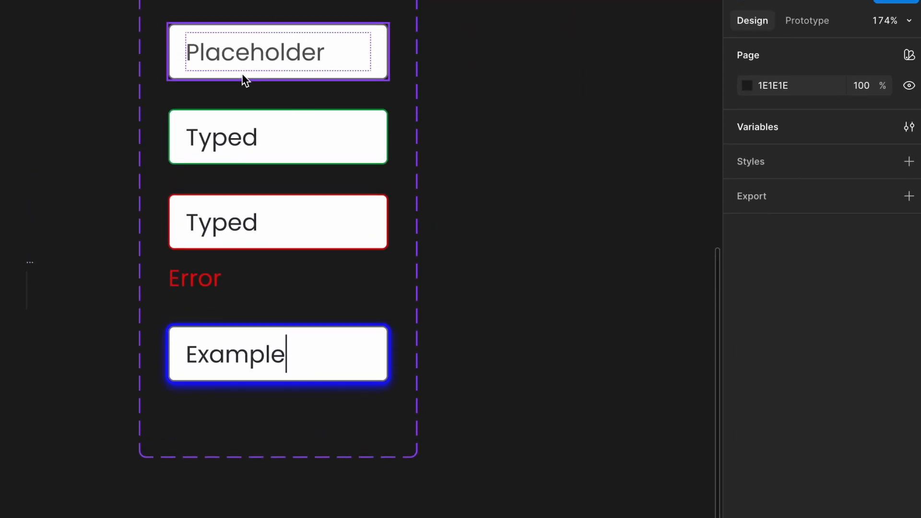
{"action": "left_click", "coordinate": [241, 4]}
{"action": "left_click", "coordinate": [278, 107]}
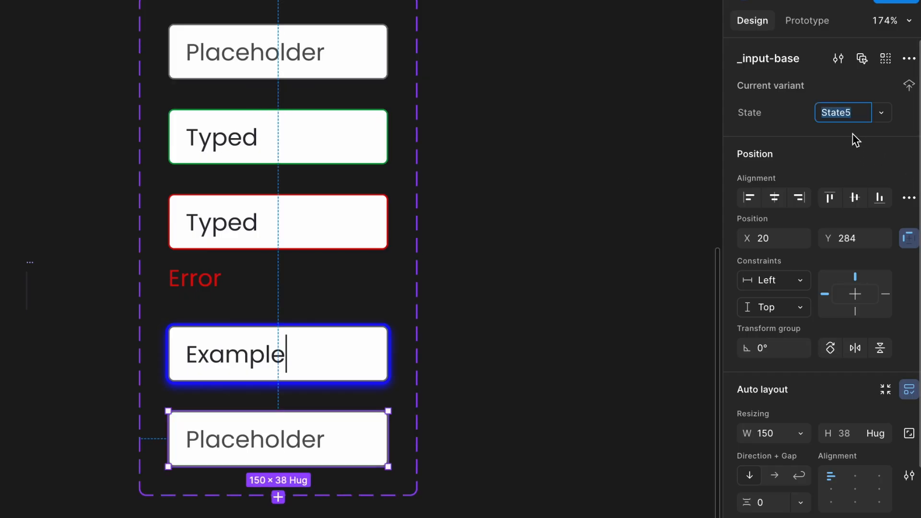
{"action": "key", "text": "Return"}
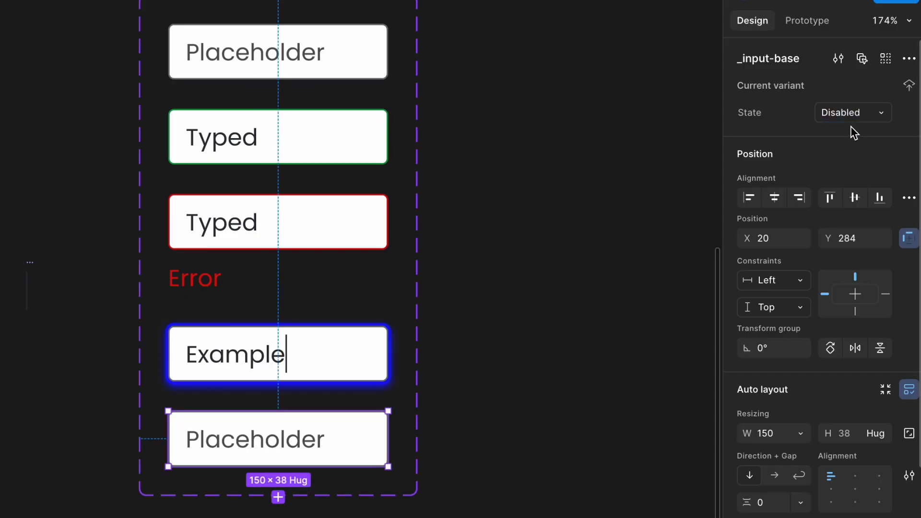
Change the Disabled input variant's fill from white to a light grey
{"action": "scroll", "coordinate": [346, 430], "scroll_direction": "down", "scroll_amount": 1}
{"action": "scroll", "coordinate": [820, 288], "scroll_direction": "down", "scroll_amount": 5}
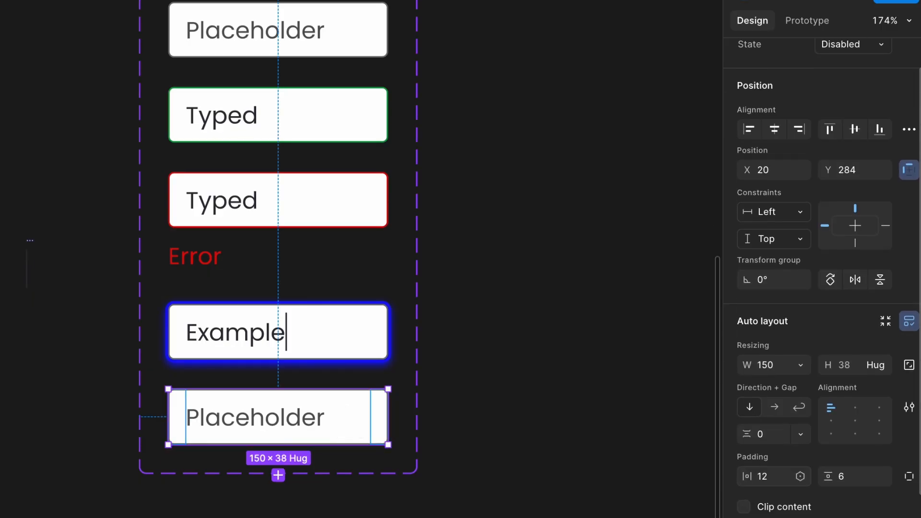
{"action": "left_click", "coordinate": [749, 435]}
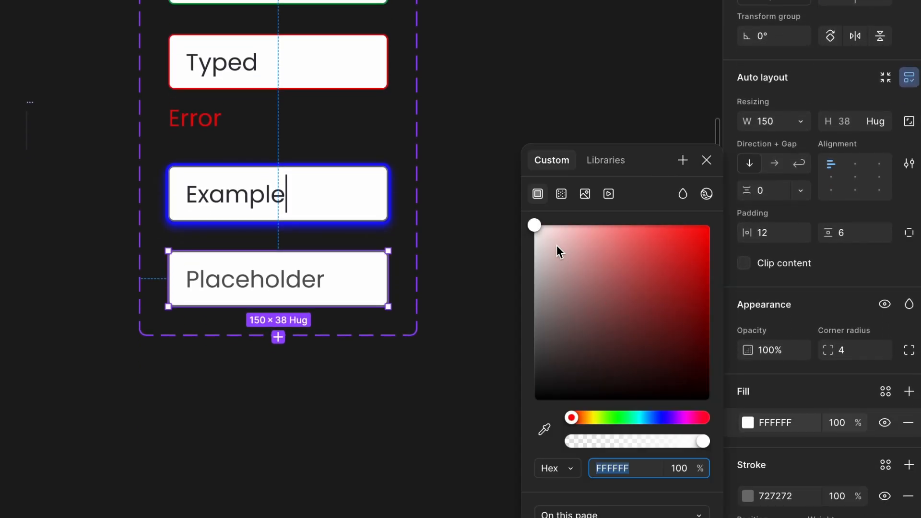
{"action": "left_click_drag", "start_coordinate": [556, 246], "coordinate": [526, 244]}
{"action": "left_click", "coordinate": [494, 145]}
Add a variant to _form-text based on the Placeholder variant and set its Text State to Disabled
{"action": "scroll", "coordinate": [495, 145], "scroll_direction": "down", "scroll_amount": 3}
{"action": "scroll", "coordinate": [495, 145], "scroll_direction": "up", "scroll_amount": 5}
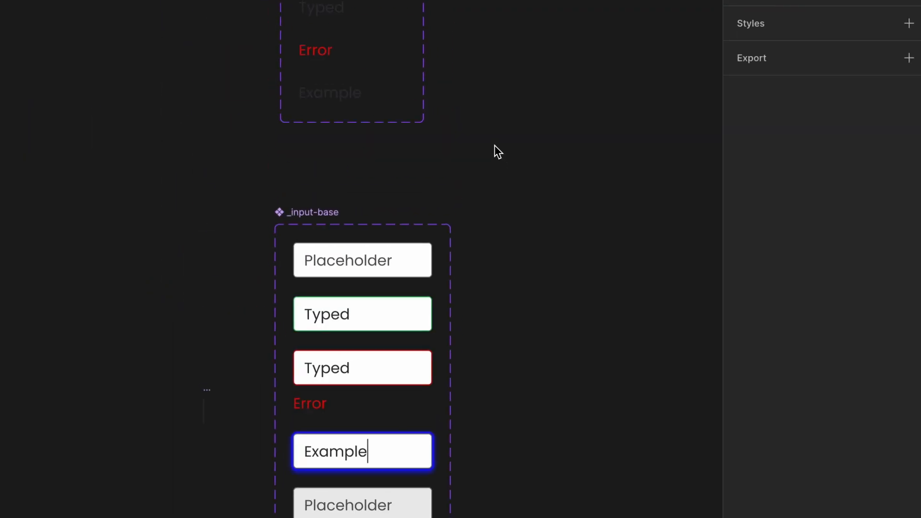
{"action": "scroll", "coordinate": [494, 145], "scroll_direction": "up", "scroll_amount": 3}
{"action": "left_click_drag", "start_coordinate": [324, 4], "coordinate": [324, 0]}
{"action": "scroll", "coordinate": [341, 38], "scroll_direction": "up", "scroll_amount": 3}
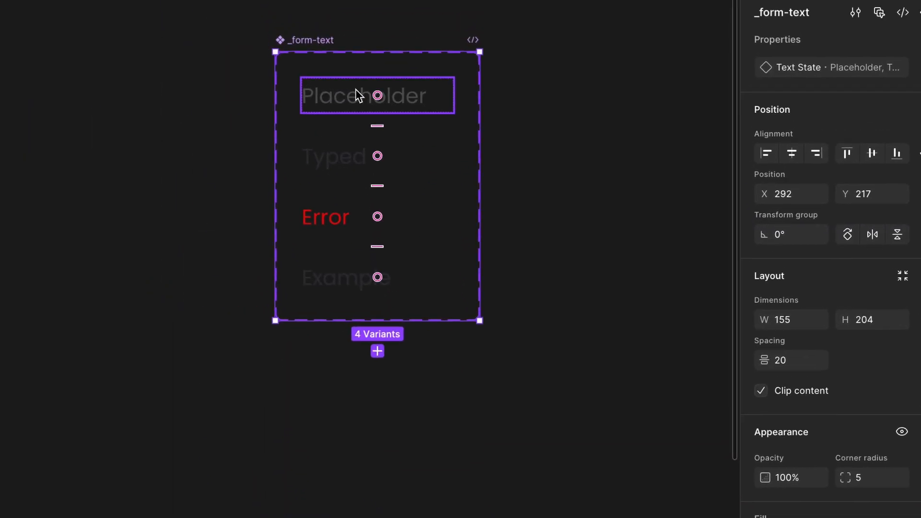
{"action": "left_click", "coordinate": [355, 89]}
{"action": "left_click", "coordinate": [377, 140]}
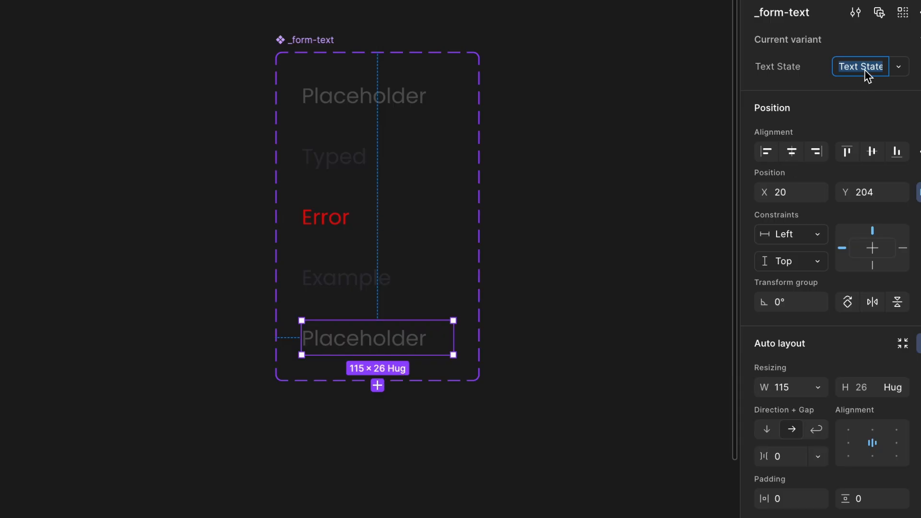
{"action": "type", "text": "Disabled"}
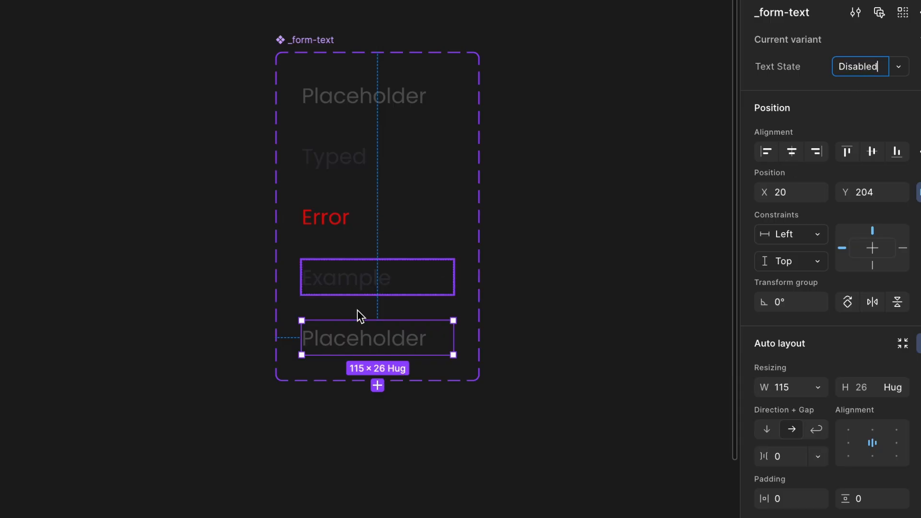
Replace the text of the new _form-text variant with "Disabled"
{"action": "left_click", "coordinate": [323, 342]}
{"action": "double_click", "coordinate": [323, 342]}
{"action": "type", "text": "Disabled"}
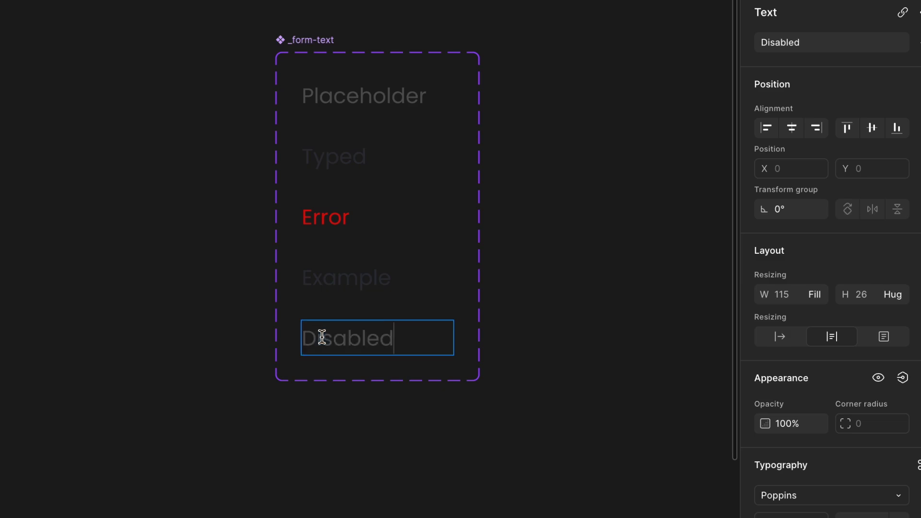
{"action": "key", "text": "Escape"}
{"action": "left_click", "coordinate": [505, 348]}
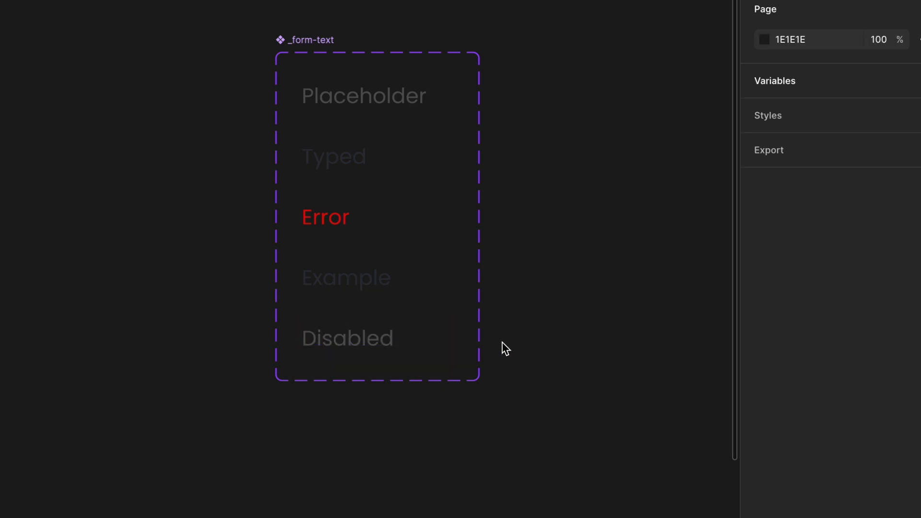
Switch the text instance inside the grey _input-base field to the Disabled text state
{"action": "scroll", "coordinate": [505, 348], "scroll_direction": "down", "scroll_amount": 10}
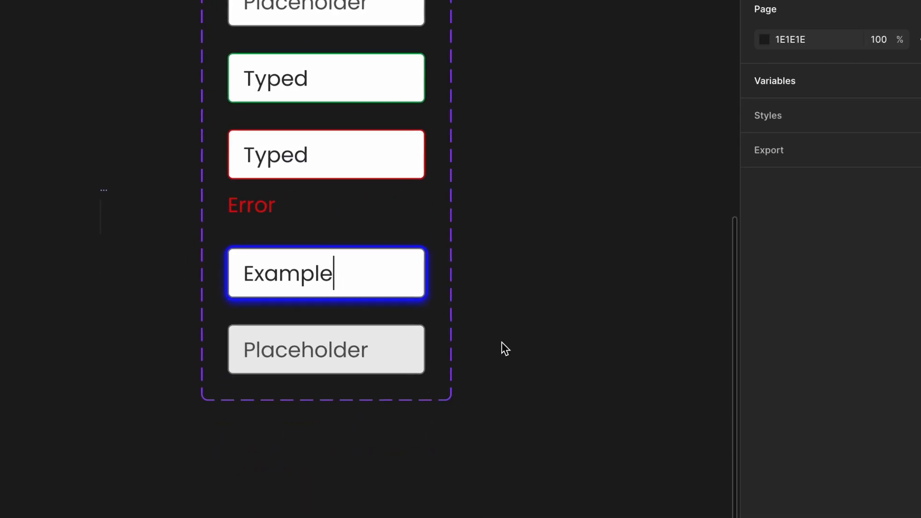
{"action": "left_click", "coordinate": [316, 347]}
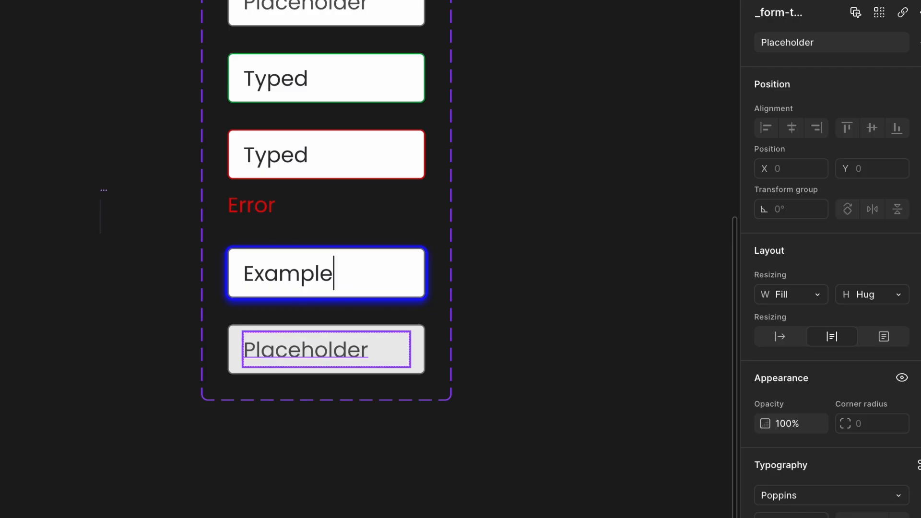
{"action": "left_click", "coordinate": [894, 62]}
{"action": "left_click", "coordinate": [829, 141]}
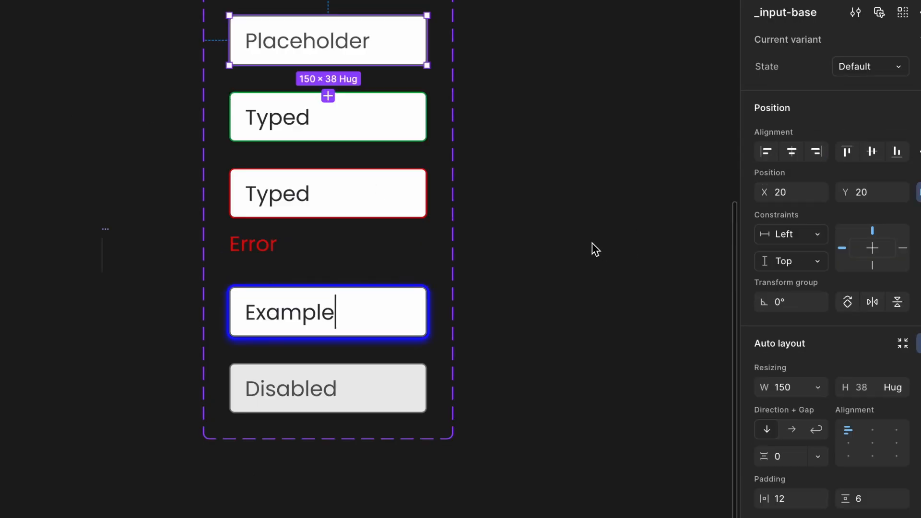
{"action": "left_click", "coordinate": [592, 243]}
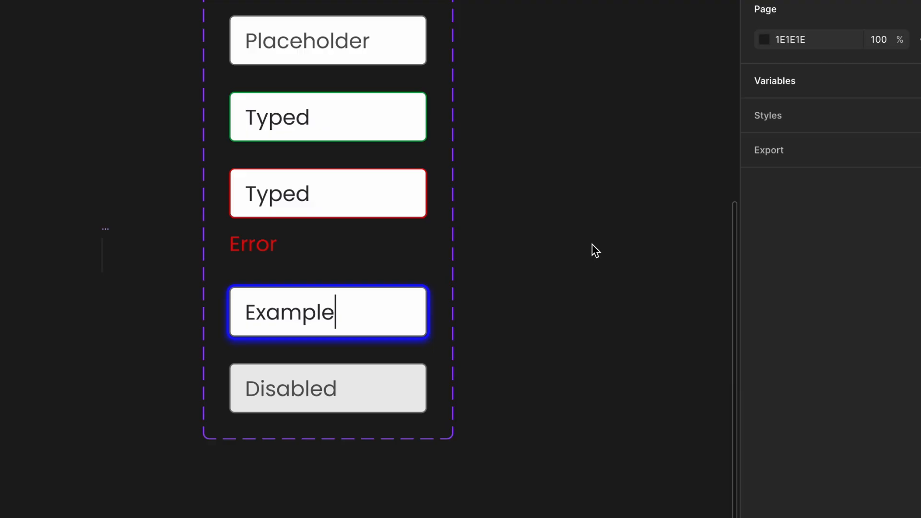
Paste a copy of the default _input-base field onto empty canvas below the set and wrap it in an auto layout frame
{"action": "left_click", "coordinate": [382, 128]}
{"action": "left_click", "coordinate": [384, 56]}
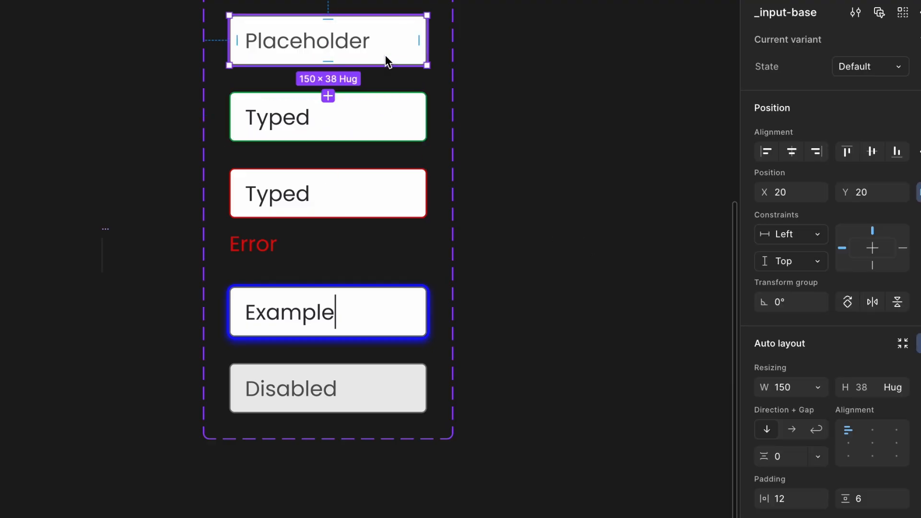
{"action": "scroll", "coordinate": [385, 57], "scroll_direction": "down", "scroll_amount": 10}
{"action": "left_click", "coordinate": [370, 65]}
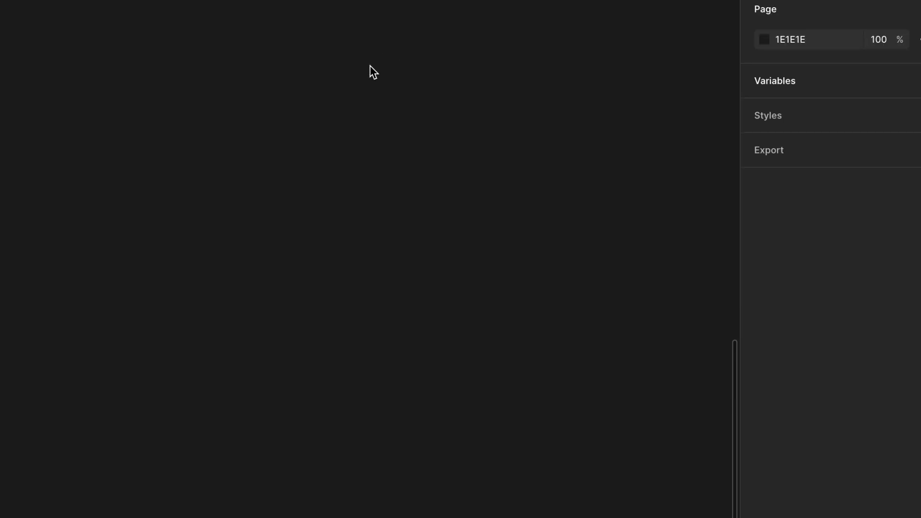
{"action": "key", "text": "ctrl+v"}
{"action": "key", "text": "shift+a"}
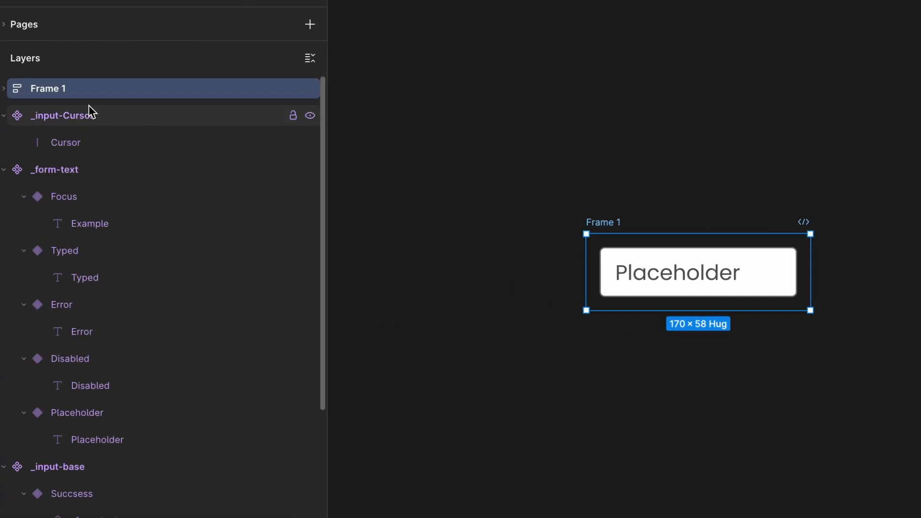
Rename the new auto layout frame as Input-box and set its gap, horizontal padding and vertical padding to 0
{"action": "double_click", "coordinate": [59, 90]}
{"action": "type", "text": "Input-box"}
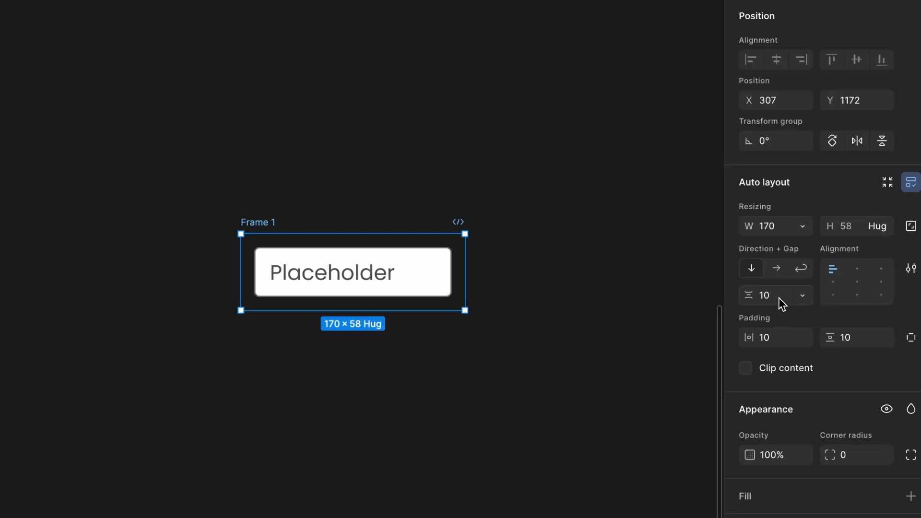
{"action": "left_click", "coordinate": [779, 298]}
{"action": "type", "text": "0"}
{"action": "key", "text": "Tab"}
{"action": "type", "text": "0"}
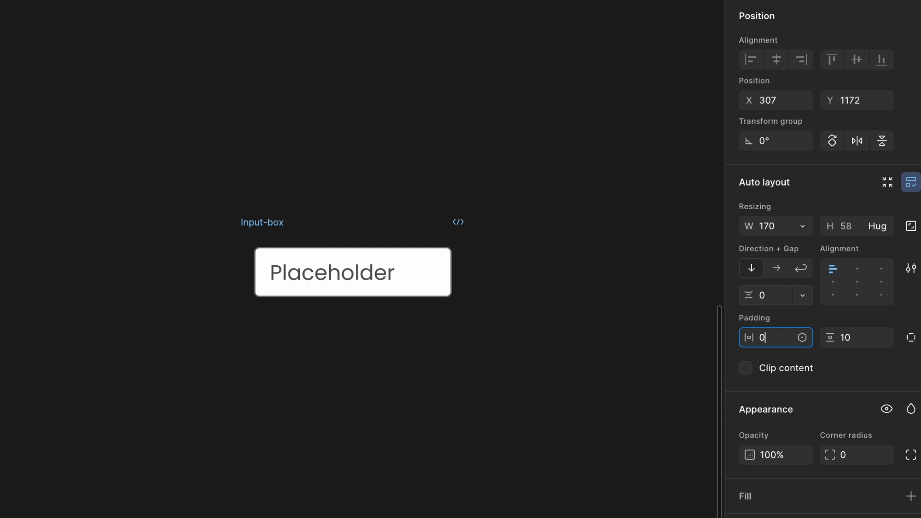
{"action": "key", "text": "Tab"}
{"action": "type", "text": "0"}
{"action": "key", "text": "Return"}
Turn the Input-box frame into a component and add a second variant named Focus
{"action": "scroll", "coordinate": [546, 207], "scroll_direction": "up", "scroll_amount": 1}
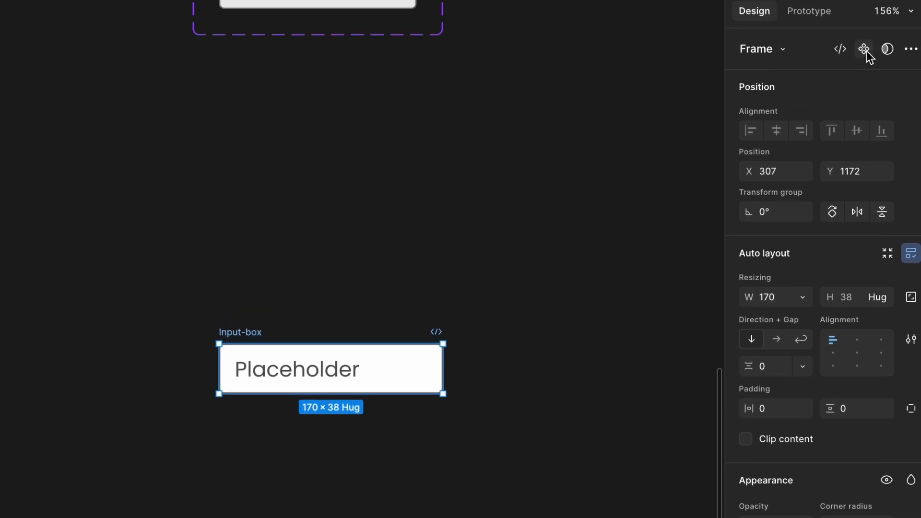
{"action": "left_click", "coordinate": [864, 22]}
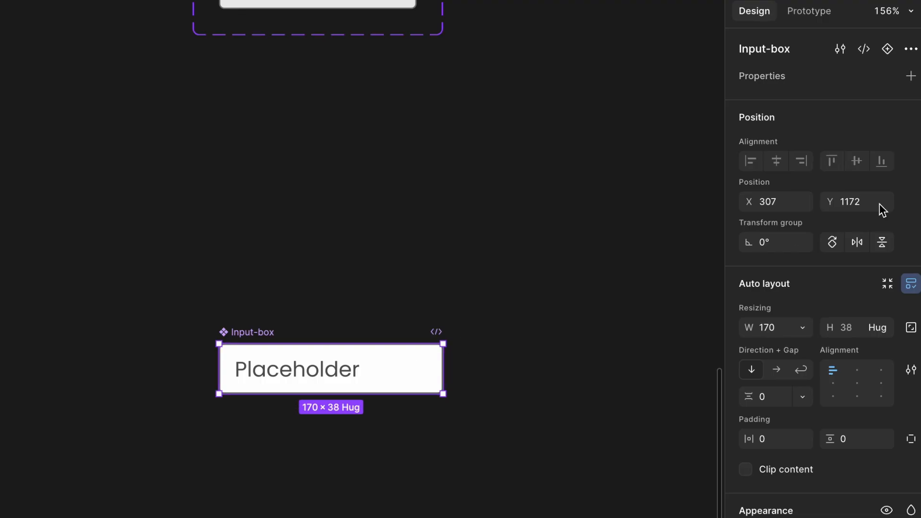
{"action": "left_click", "coordinate": [887, 49]}
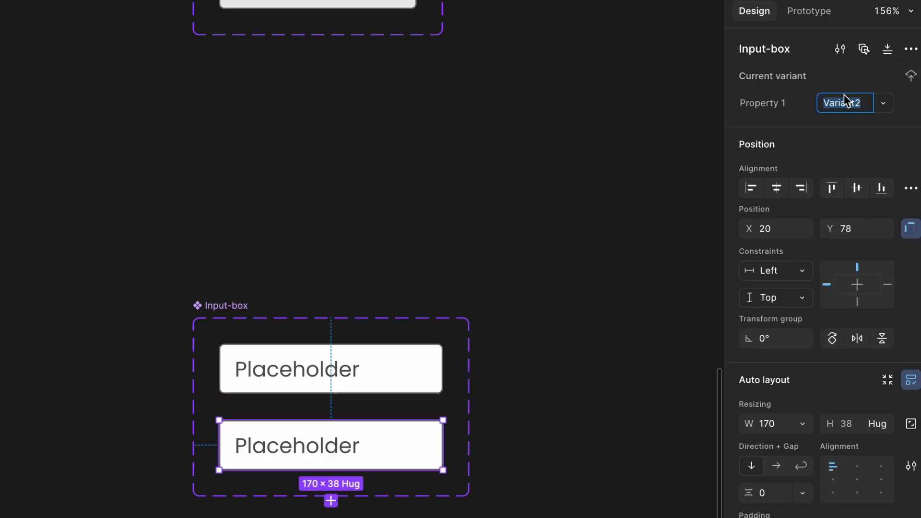
{"action": "type", "text": "Focus"}
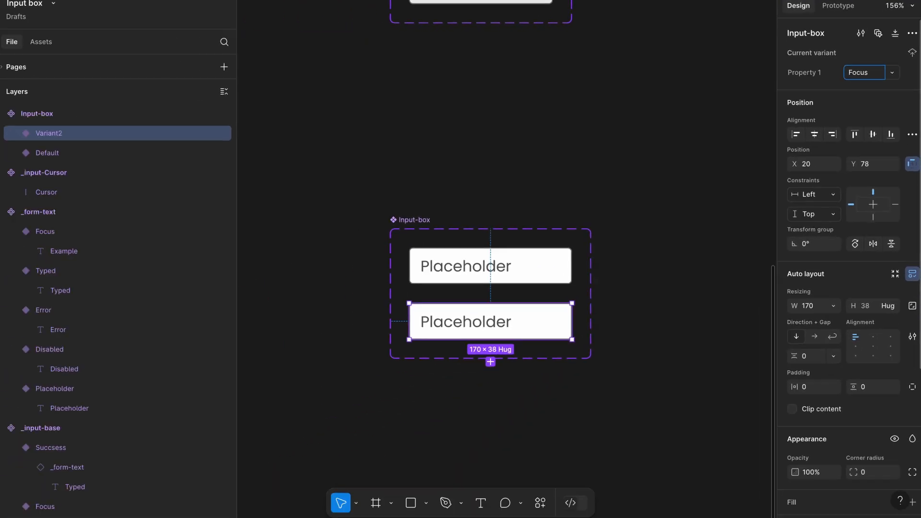
{"action": "key", "text": "Return"}
Switch the _input-base instance inside the Focus variant to the Focus state
{"action": "scroll", "coordinate": [613, 252], "scroll_direction": "down", "scroll_amount": 1}
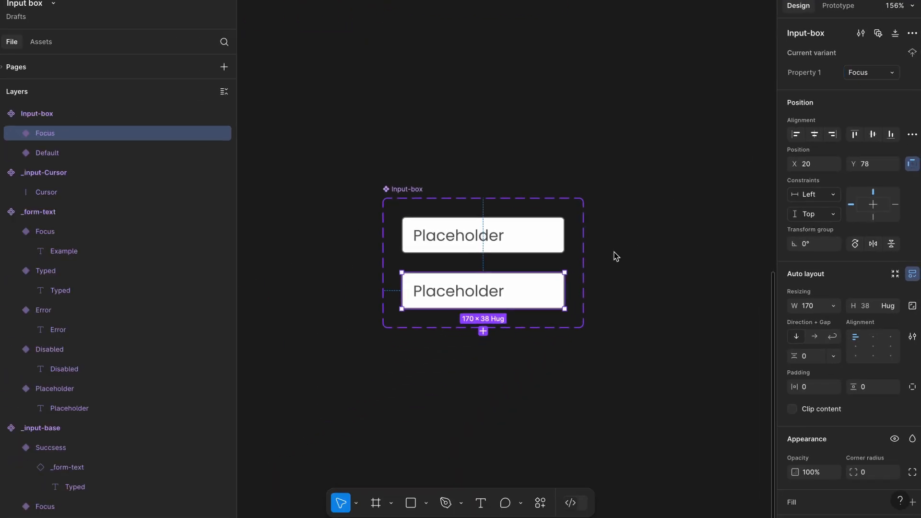
{"action": "double_click", "coordinate": [516, 287]}
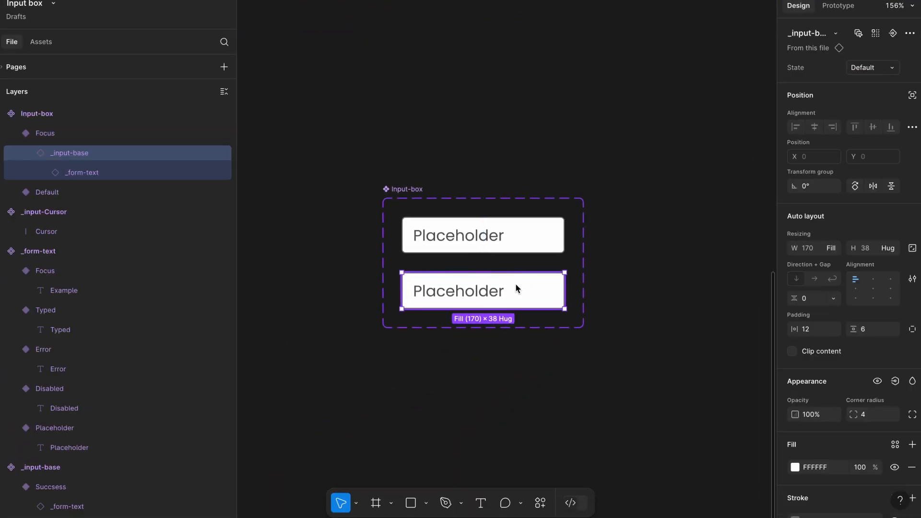
{"action": "left_click", "coordinate": [882, 67]}
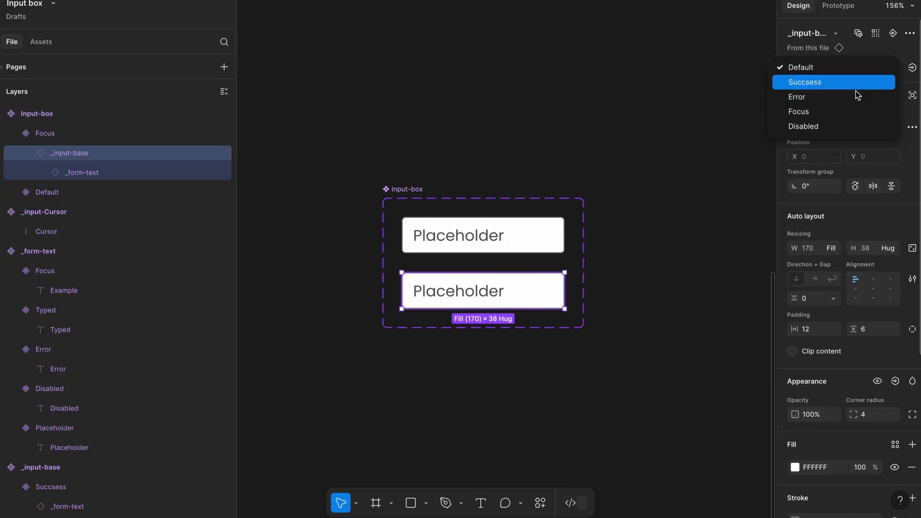
{"action": "left_click", "coordinate": [842, 118]}
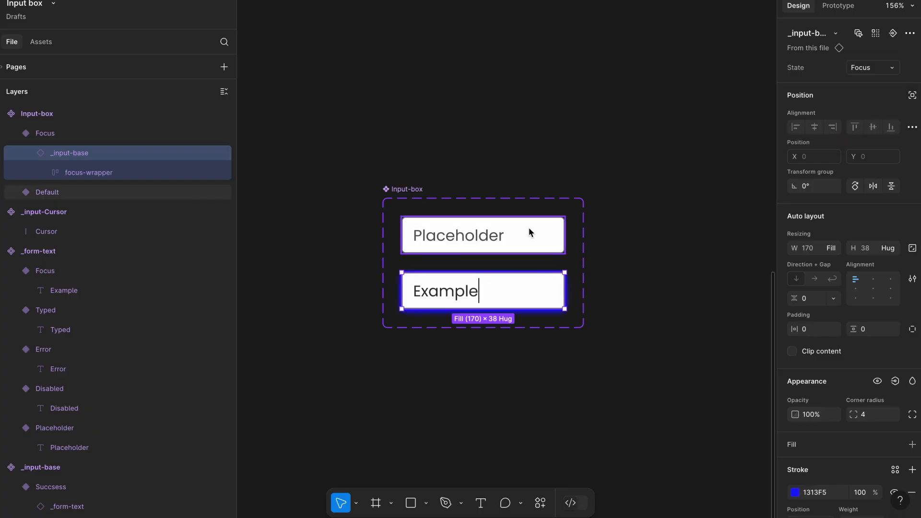
{"action": "key", "text": "Escape"}
Add a third Input-box variant based on the Focus variant and name it Post Type
{"action": "left_click", "coordinate": [483, 330]}
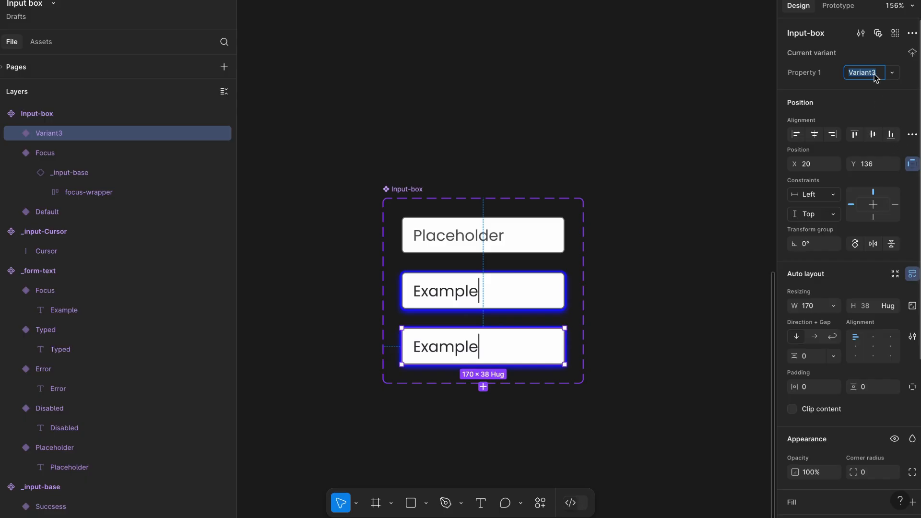
{"action": "type", "text": "Post Type"}
{"action": "key", "text": "Return"}
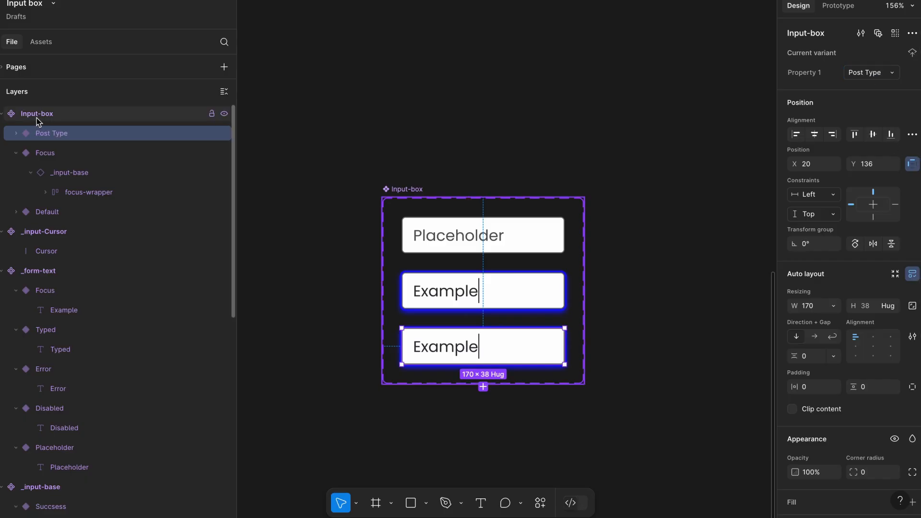
In the Post Type variant, set the nested _input-base to the Default state and its _form-text to the Typed text state
{"action": "left_click", "coordinate": [14, 134]}
{"action": "left_click", "coordinate": [77, 152]}
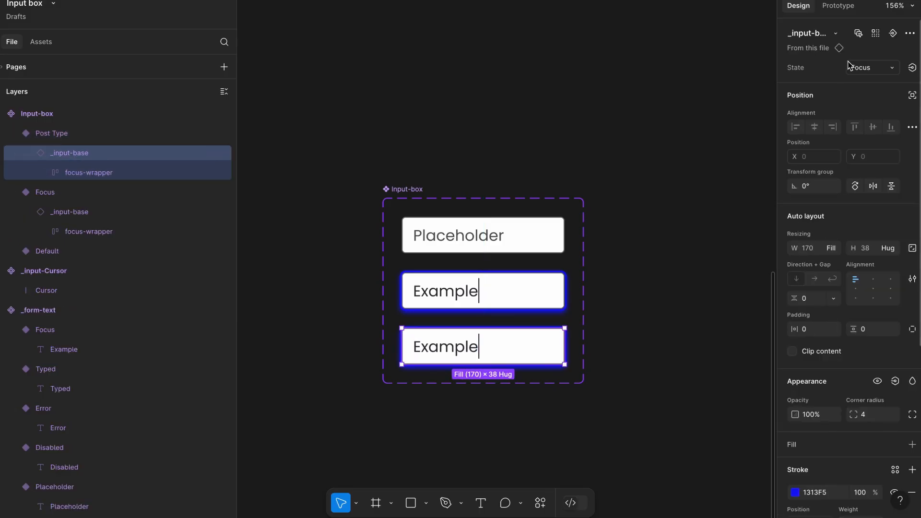
{"action": "left_click", "coordinate": [864, 67]}
{"action": "left_click", "coordinate": [847, 24]}
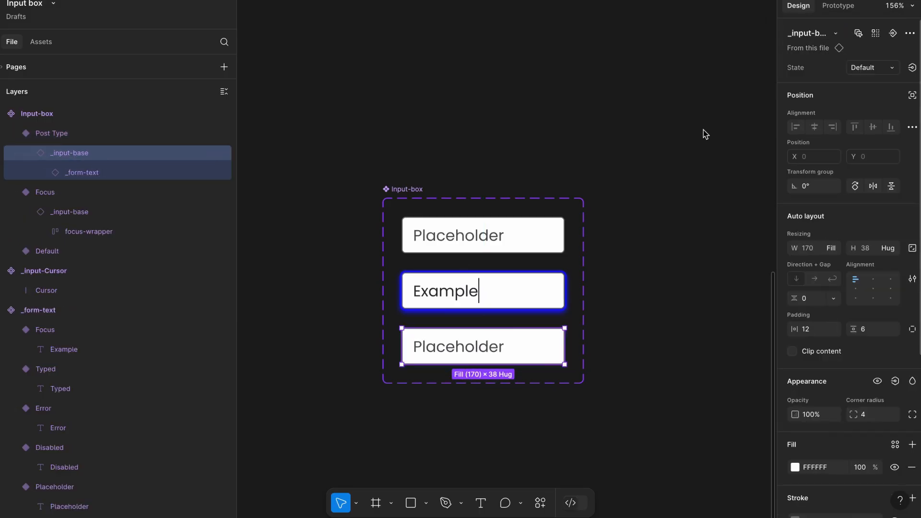
{"action": "left_click", "coordinate": [93, 172]}
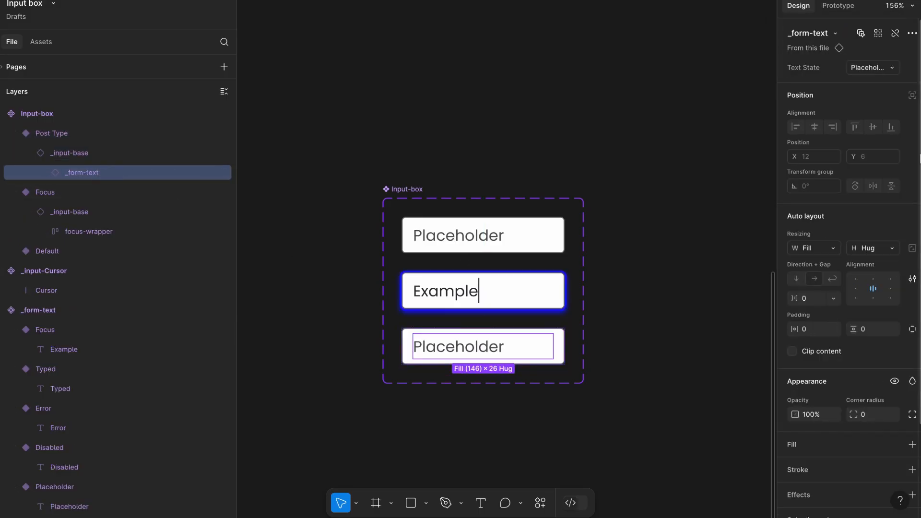
{"action": "left_click", "coordinate": [876, 70]}
{"action": "left_click", "coordinate": [872, 79]}
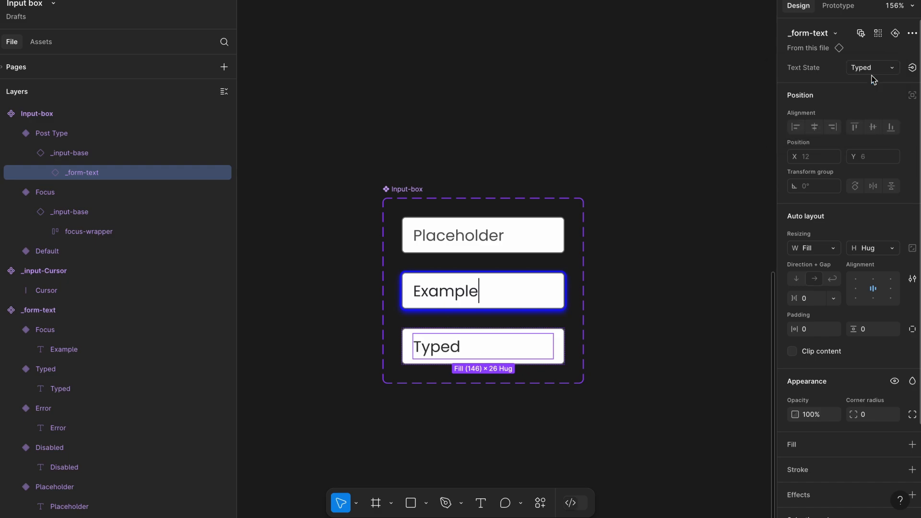
Duplicate the Post Type variant as a fourth Input-box variant and name it Disabled
{"action": "left_click", "coordinate": [510, 286]}
{"action": "left_click", "coordinate": [520, 333]}
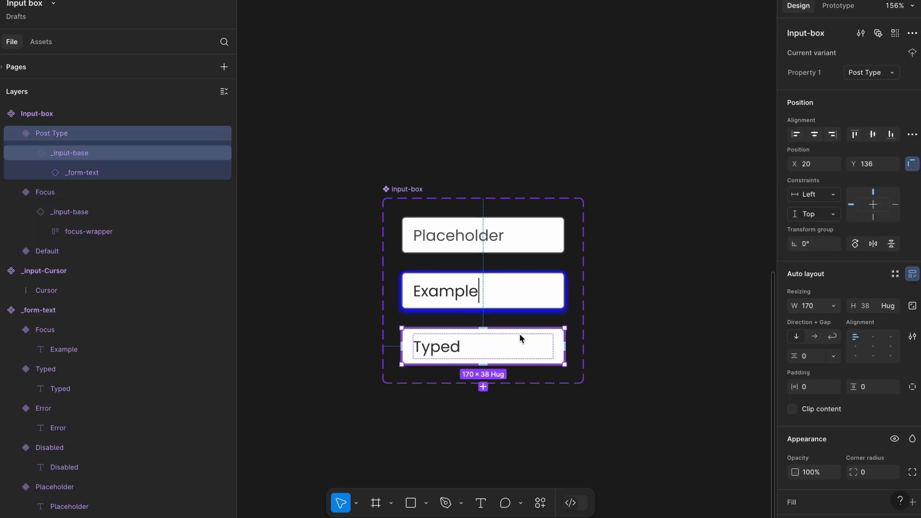
{"action": "key", "text": "ctrl+d"}
{"action": "type", "text": "Disabled"}
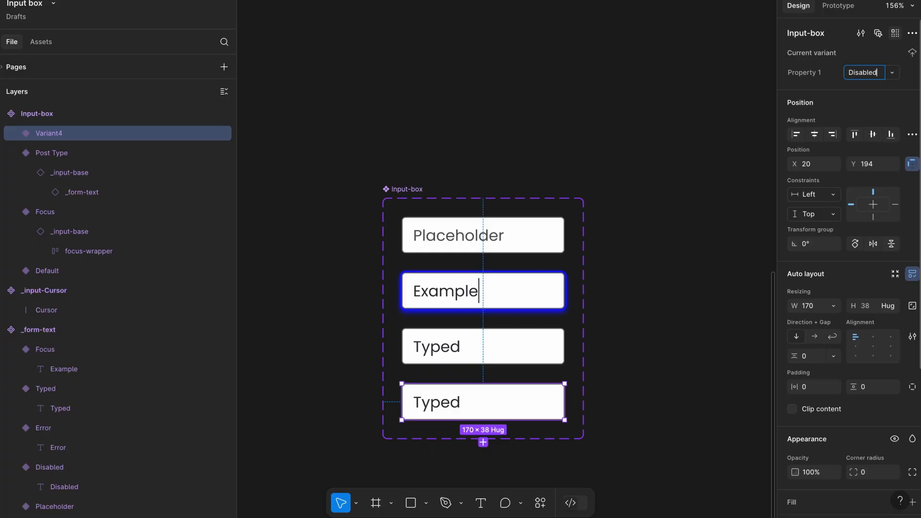
{"action": "key", "text": "Return"}
{"action": "left_click", "coordinate": [895, 73]}
{"action": "left_click", "coordinate": [895, 75]}
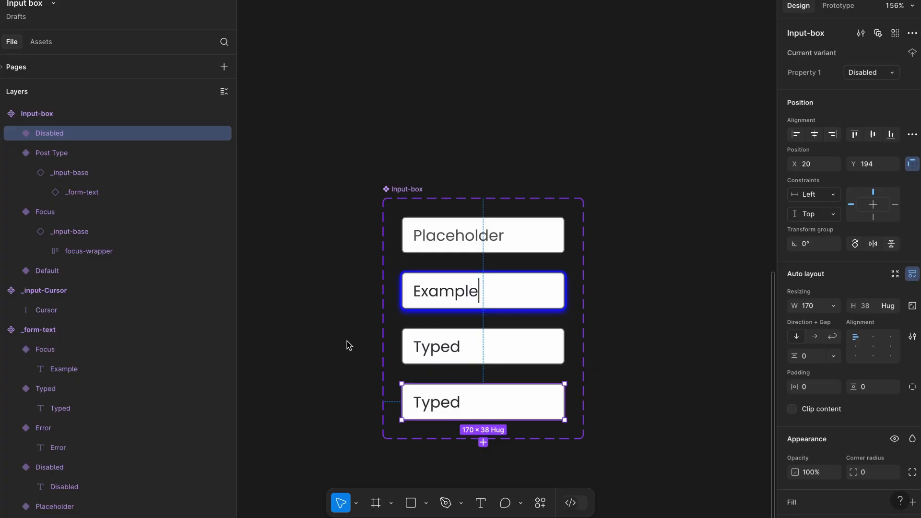
Switch the _input-base instance inside the new Disabled variant to the Disabled state
{"action": "left_click", "coordinate": [17, 135]}
{"action": "left_click", "coordinate": [74, 153]}
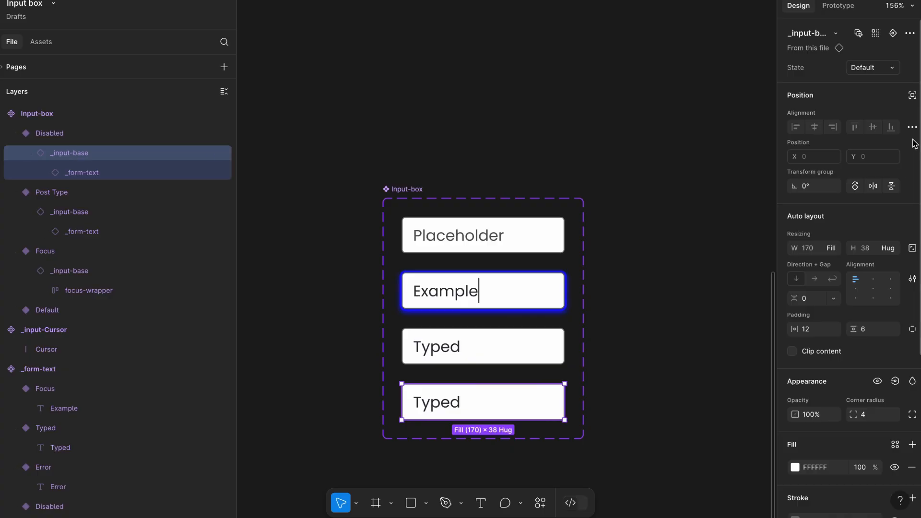
{"action": "left_click", "coordinate": [886, 72]}
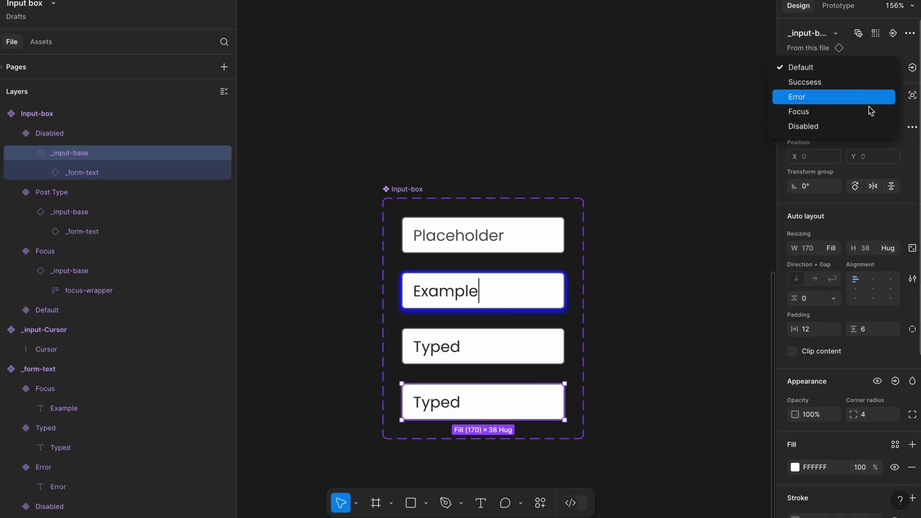
{"action": "left_click", "coordinate": [863, 126]}
Paste a copy of the Default Input-box variant as an instance onto empty canvas beside the component set
{"action": "left_click", "coordinate": [430, 169]}
{"action": "scroll", "coordinate": [582, 227], "scroll_direction": "right", "scroll_amount": 3}
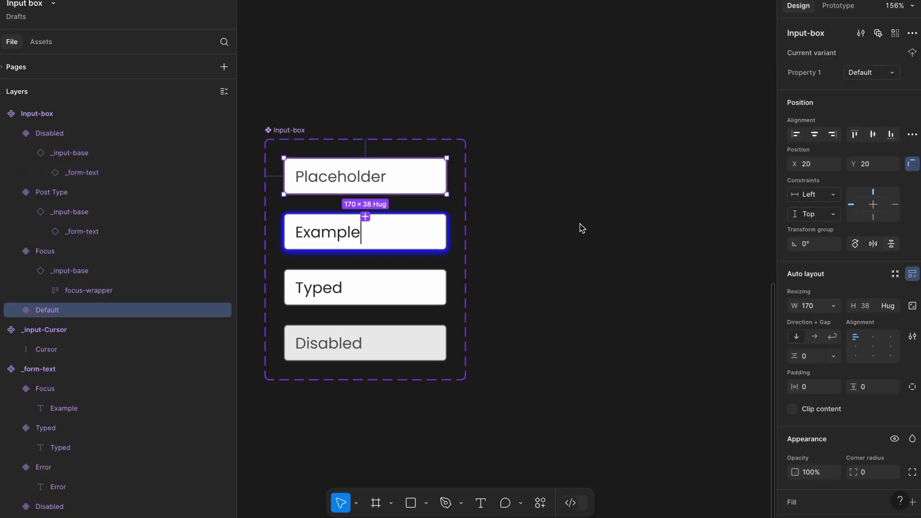
{"action": "scroll", "coordinate": [582, 228], "scroll_direction": "up", "scroll_amount": 3}
{"action": "scroll", "coordinate": [580, 222], "scroll_direction": "right", "scroll_amount": 3}
{"action": "key", "text": "ctrl+v"}
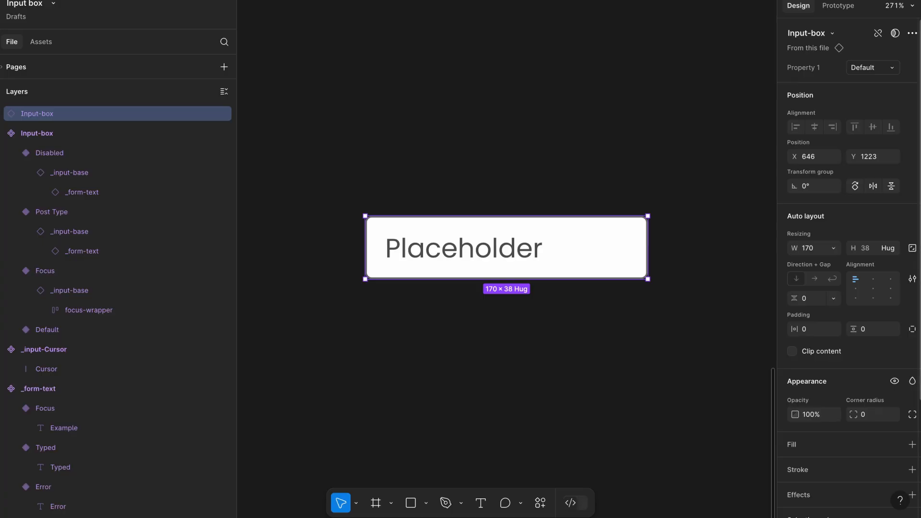
Cycle the Input-box instance through the Focus, Post Type and Disabled variants, and deselect it
{"action": "left_click", "coordinate": [897, 69]}
{"action": "left_click", "coordinate": [882, 83]}
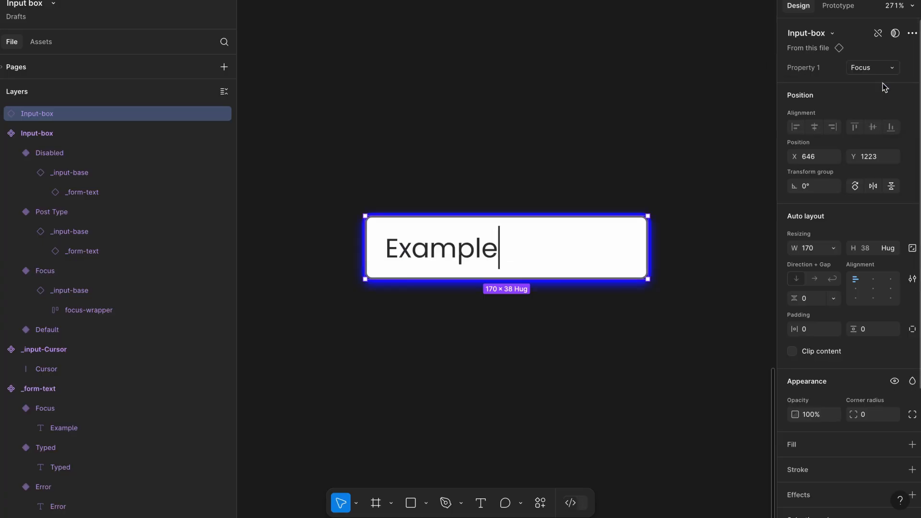
{"action": "left_click", "coordinate": [884, 70]}
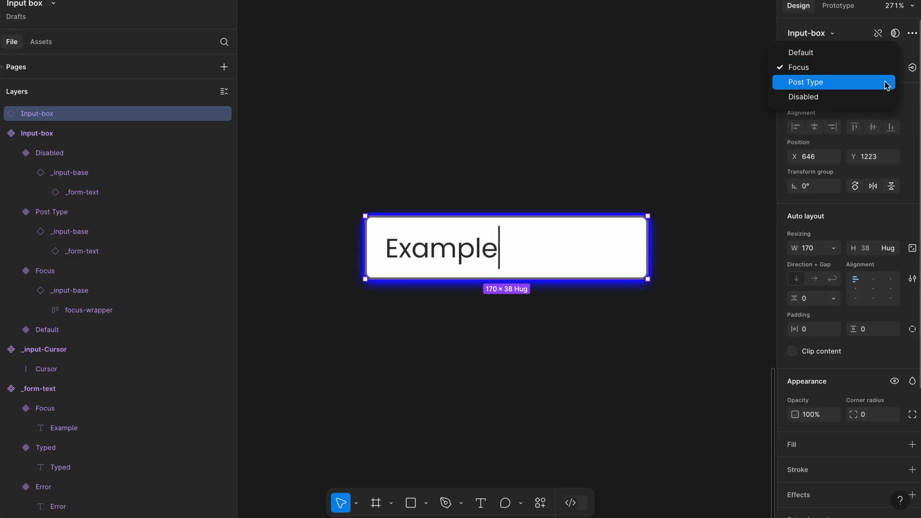
{"action": "left_click", "coordinate": [887, 82]}
{"action": "left_click", "coordinate": [895, 71]}
{"action": "left_click", "coordinate": [886, 80]}
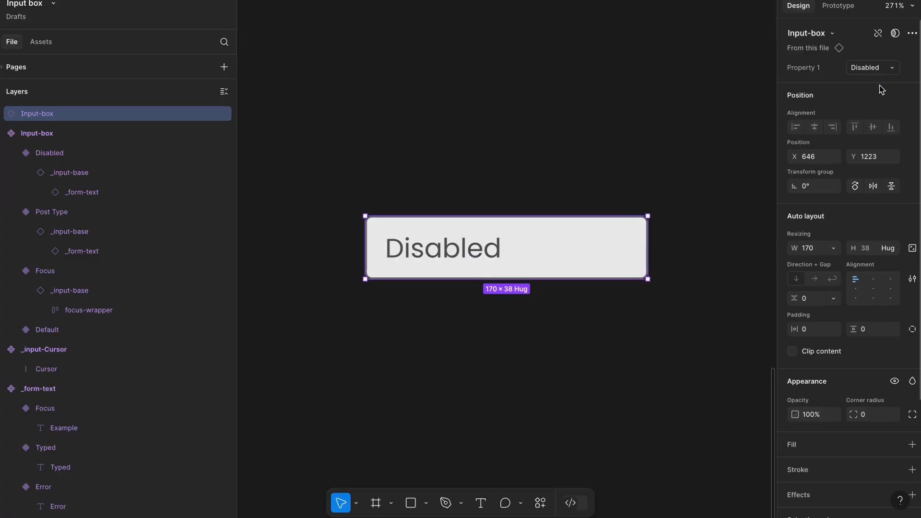
{"action": "left_click", "coordinate": [352, 81]}
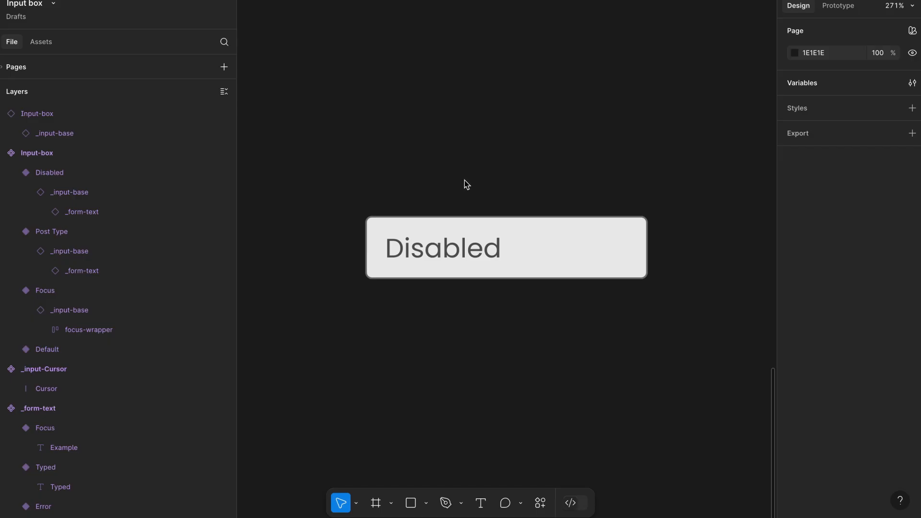
{"action": "scroll", "coordinate": [464, 180], "scroll_direction": "down", "scroll_amount": 1}
{"action": "scroll", "coordinate": [440, 267], "scroll_direction": "left", "scroll_amount": 2}
{"action": "scroll", "coordinate": [440, 268], "scroll_direction": "down", "scroll_amount": 5}
{"action": "scroll", "coordinate": [440, 267], "scroll_direction": "down", "scroll_amount": 2}
{"action": "scroll", "coordinate": [441, 268], "scroll_direction": "right", "scroll_amount": 1}
{"action": "scroll", "coordinate": [482, 266], "scroll_direction": "right", "scroll_amount": 2}
{"action": "scroll", "coordinate": [582, 175], "scroll_direction": "up", "scroll_amount": 5}
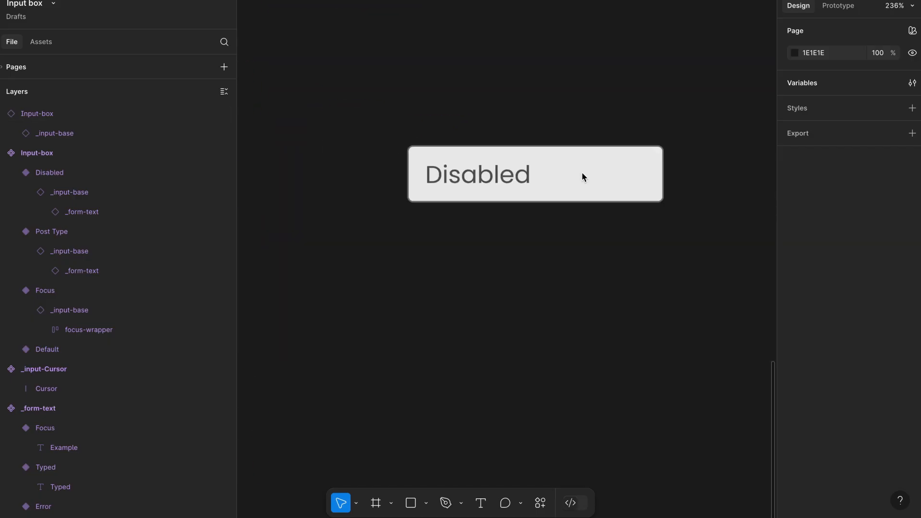
Switch the _input-base nested in the Input-box instance to the Error state and from there to Default
{"action": "left_click", "coordinate": [582, 174]}
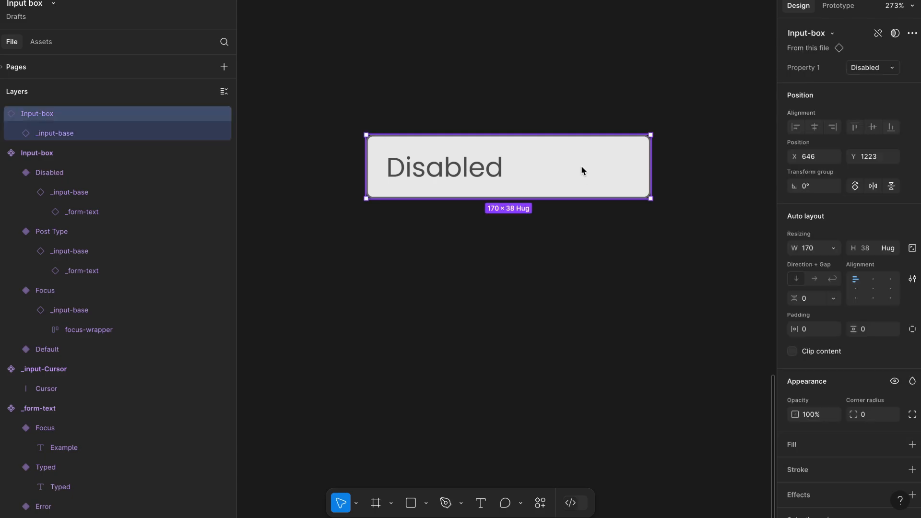
{"action": "left_click", "coordinate": [54, 139]}
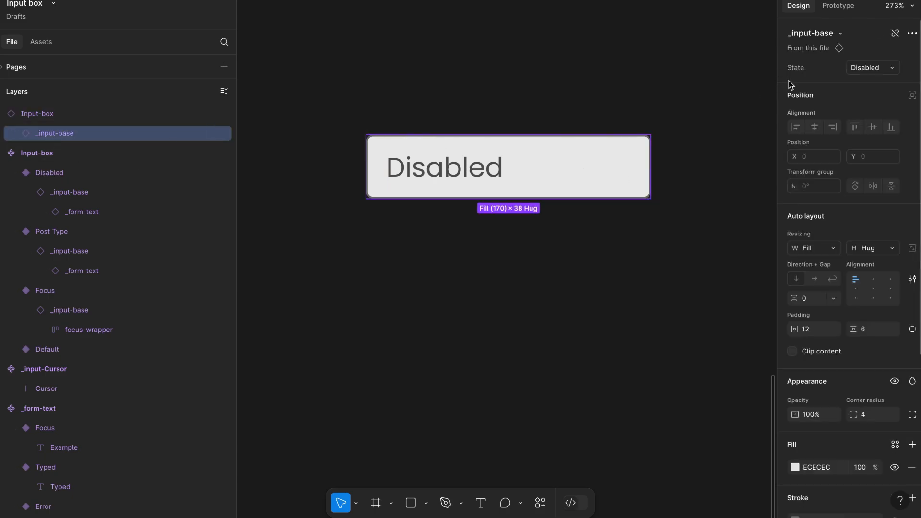
{"action": "left_click", "coordinate": [863, 68]}
{"action": "scroll", "coordinate": [863, 67], "scroll_direction": "up", "scroll_amount": 1}
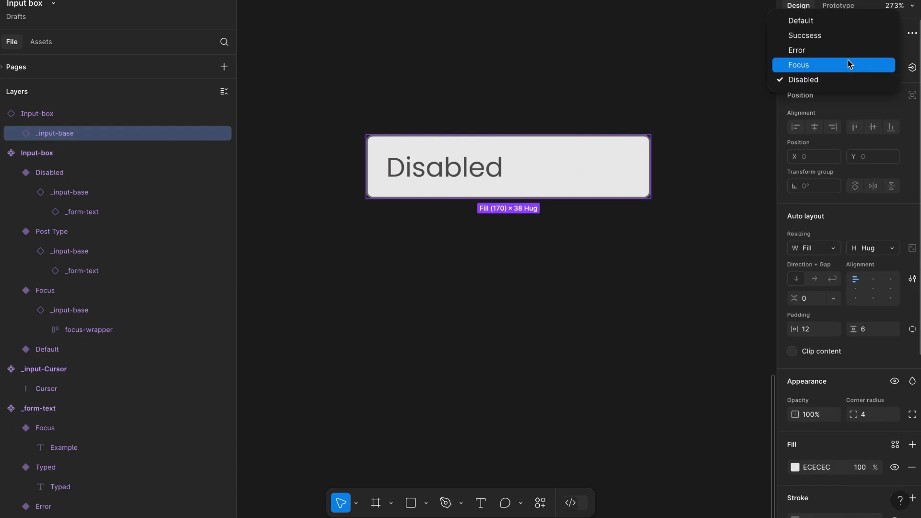
{"action": "left_click", "coordinate": [846, 58]}
{"action": "left_click", "coordinate": [859, 67]}
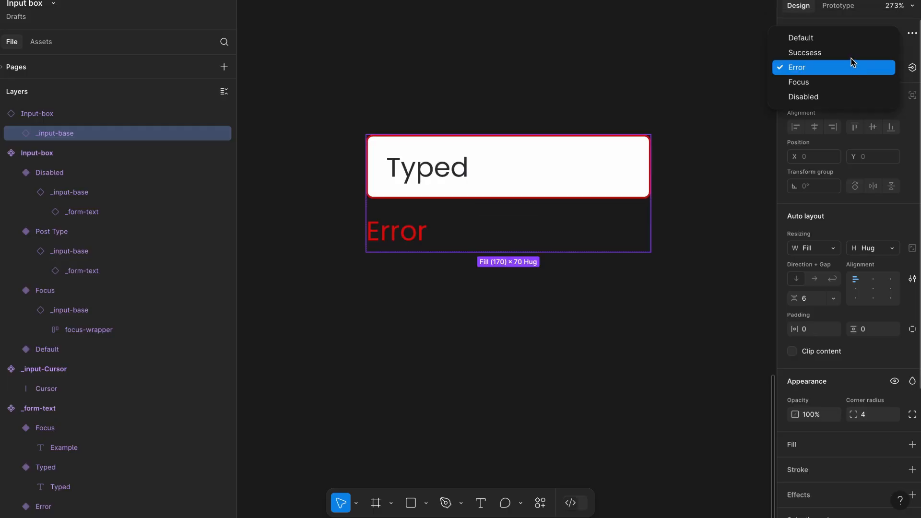
{"action": "left_click", "coordinate": [851, 57]}
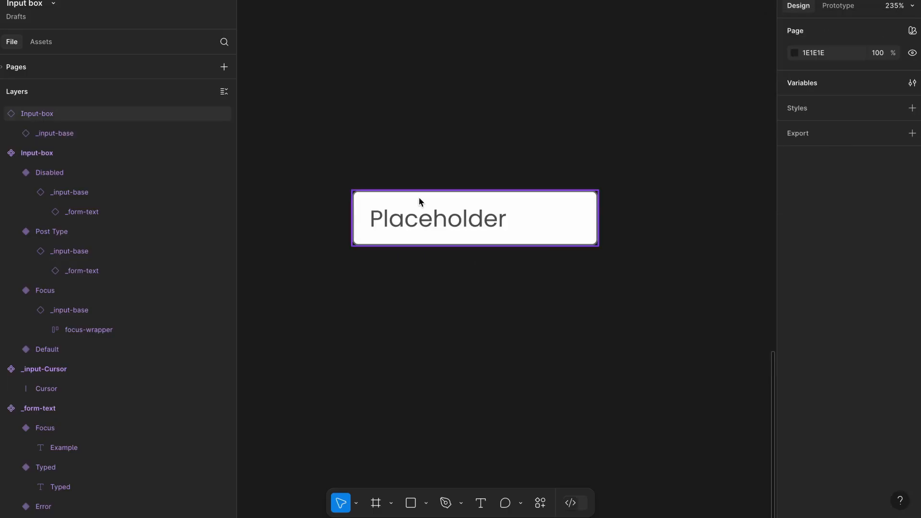
Cycle the _input-base nested in the Input-box instance through the Succsess and Error states back to Default, and deselect it
{"action": "left_click", "coordinate": [419, 202]}
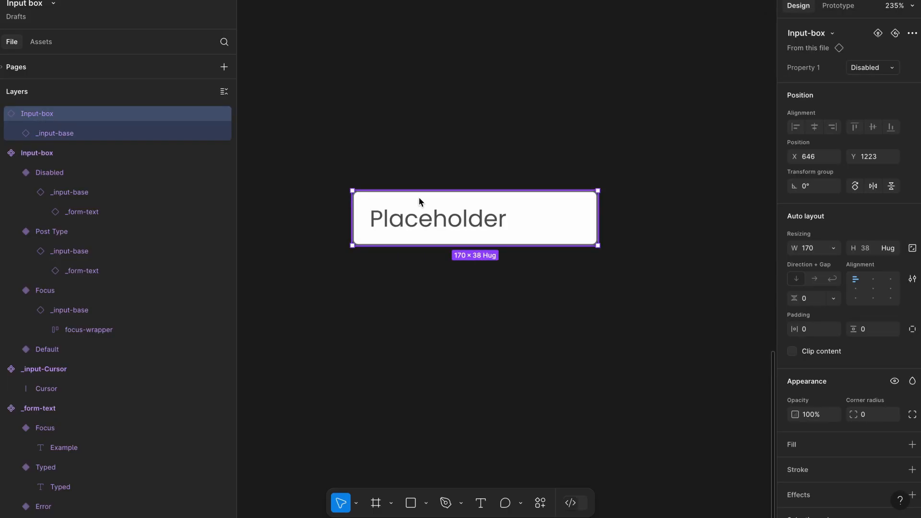
{"action": "left_click", "coordinate": [67, 136]}
{"action": "left_click", "coordinate": [885, 68]}
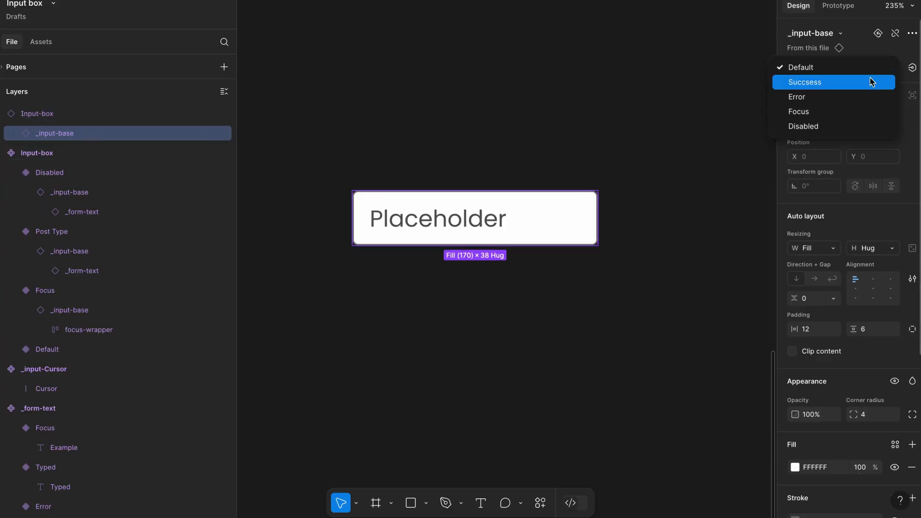
{"action": "left_click", "coordinate": [870, 80]}
{"action": "left_click", "coordinate": [871, 68]}
{"action": "left_click", "coordinate": [862, 82]}
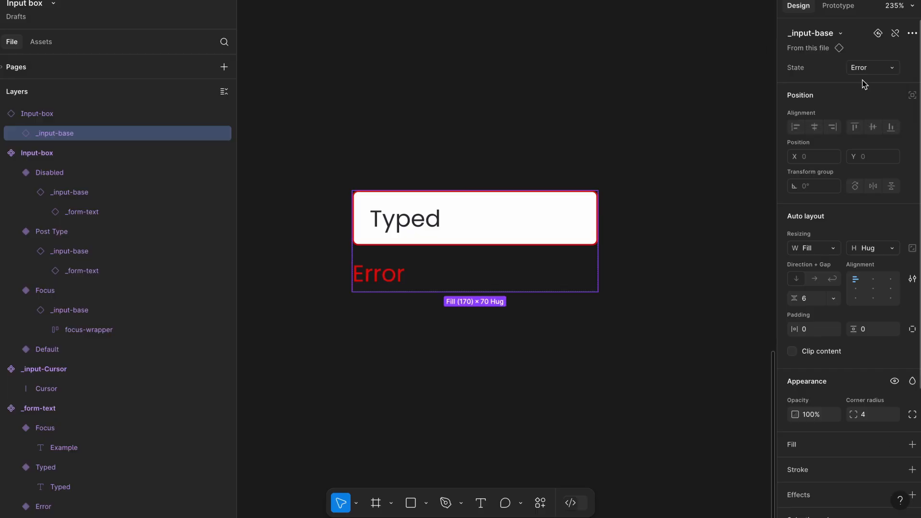
{"action": "left_click", "coordinate": [867, 70]}
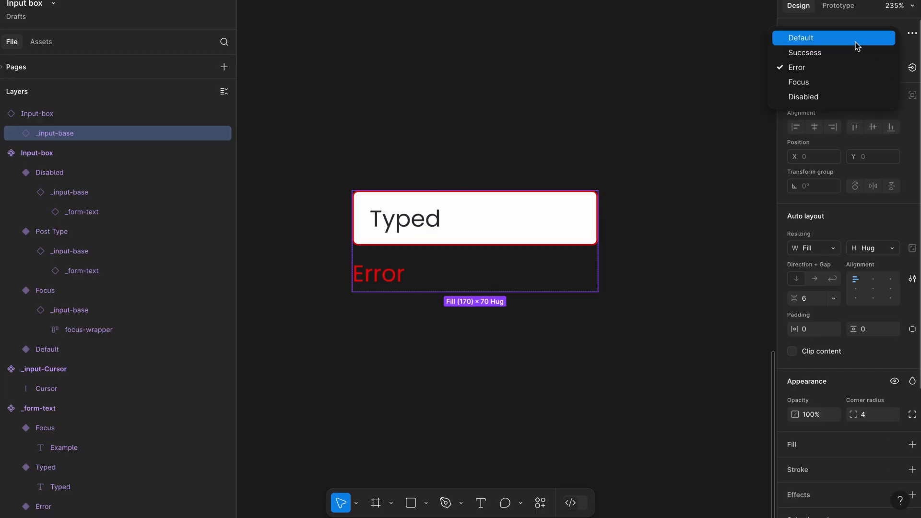
{"action": "left_click", "coordinate": [857, 46]}
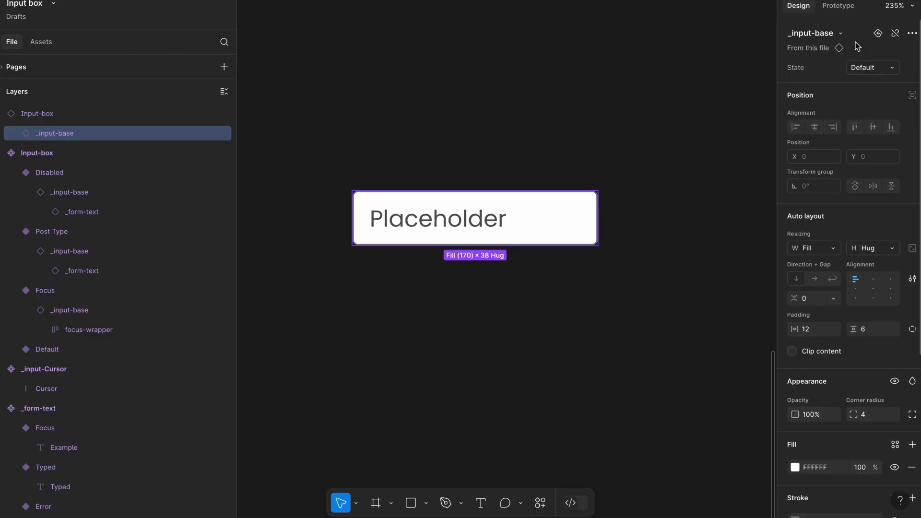
{"action": "left_click", "coordinate": [597, 150]}
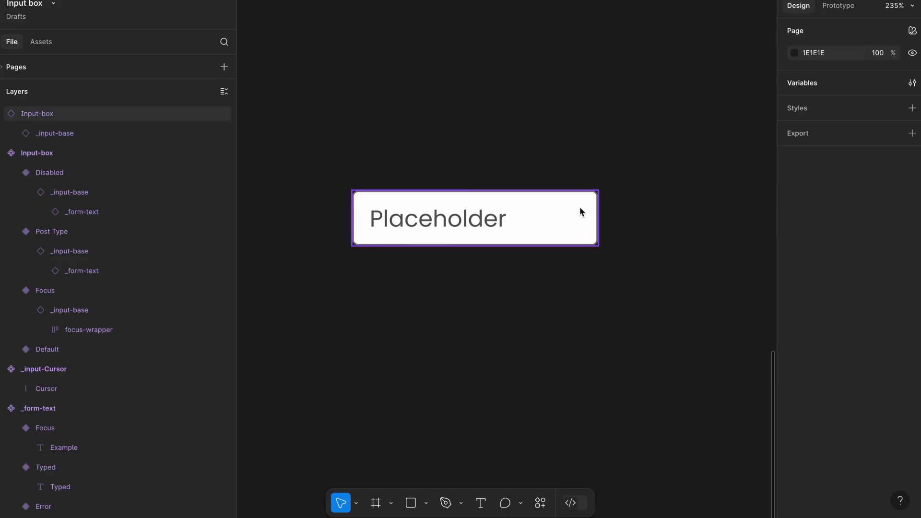
{"action": "left_click", "coordinate": [579, 207]}
{"action": "left_click", "coordinate": [584, 140]}
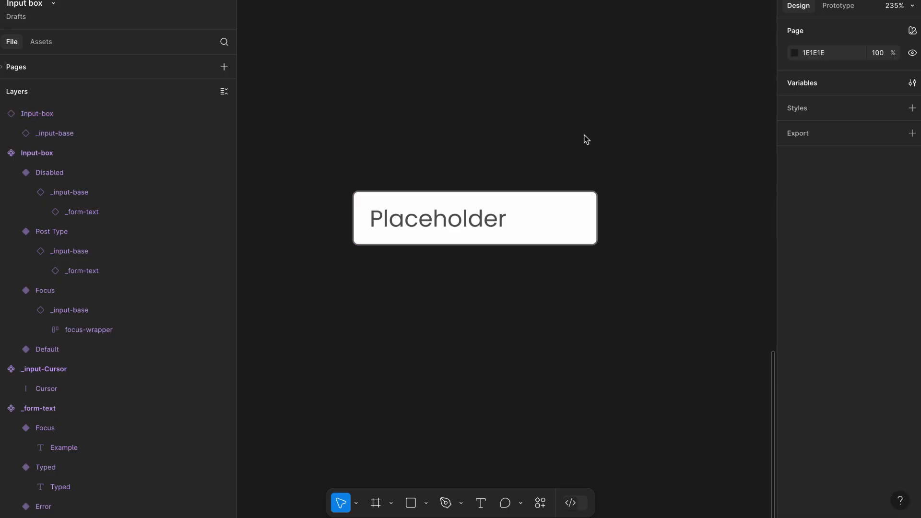
Expose the properties of the nested _input-base instance on the Input-box component set
{"action": "scroll", "coordinate": [586, 139], "scroll_direction": "down", "scroll_amount": 3}
{"action": "scroll", "coordinate": [586, 139], "scroll_direction": "down", "scroll_amount": 2}
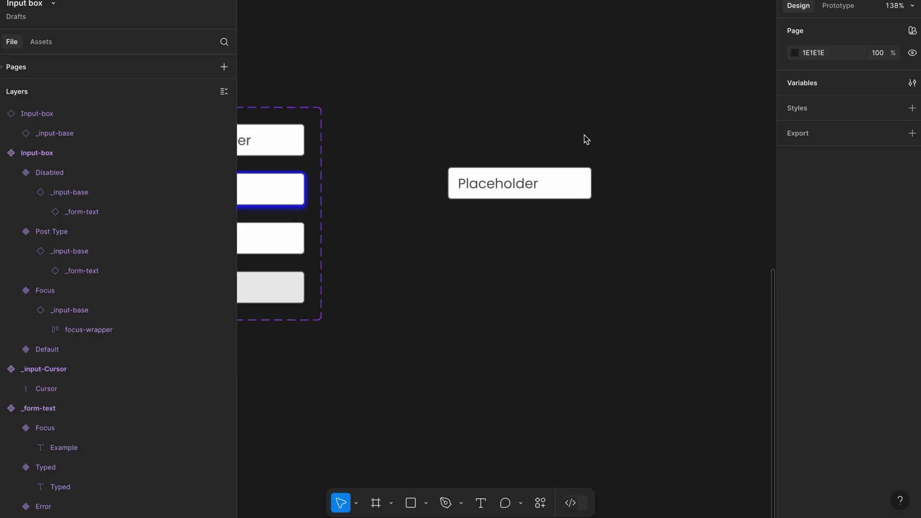
{"action": "scroll", "coordinate": [586, 140], "scroll_direction": "left", "scroll_amount": 5}
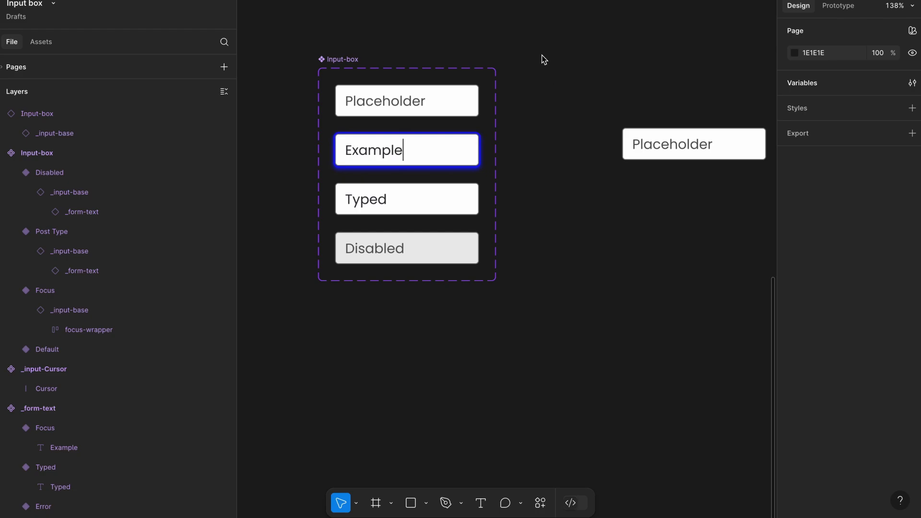
{"action": "scroll", "coordinate": [543, 59], "scroll_direction": "left", "scroll_amount": 2}
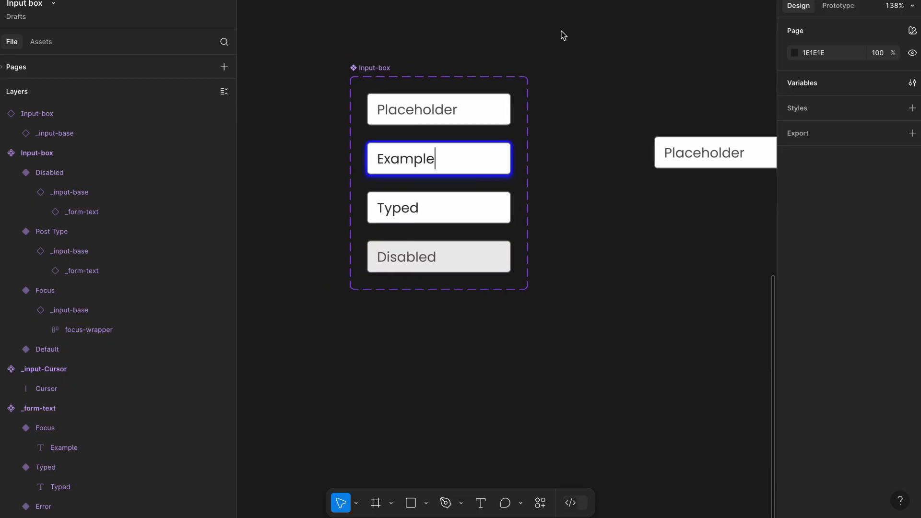
{"action": "scroll", "coordinate": [563, 35], "scroll_direction": "up", "scroll_amount": 3}
{"action": "scroll", "coordinate": [563, 35], "scroll_direction": "left", "scroll_amount": 2}
{"action": "scroll", "coordinate": [563, 35], "scroll_direction": "down", "scroll_amount": 1}
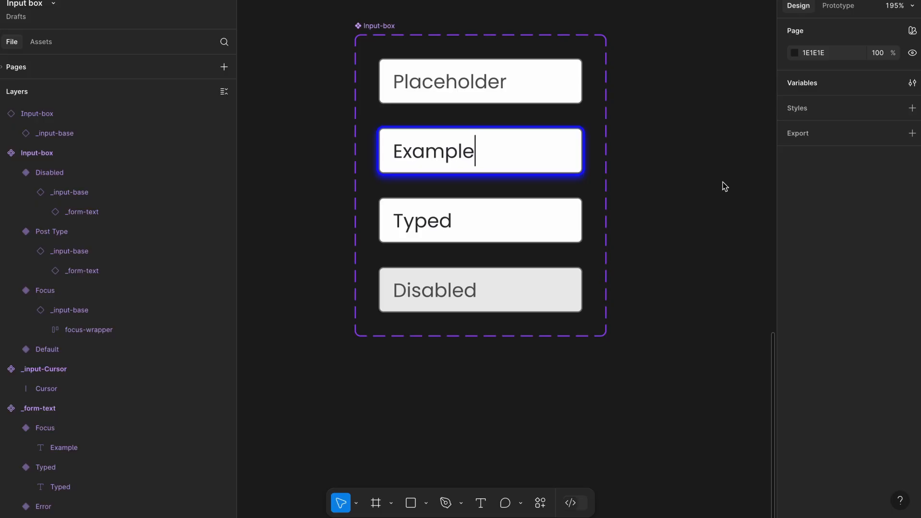
{"action": "left_click", "coordinate": [378, 25]}
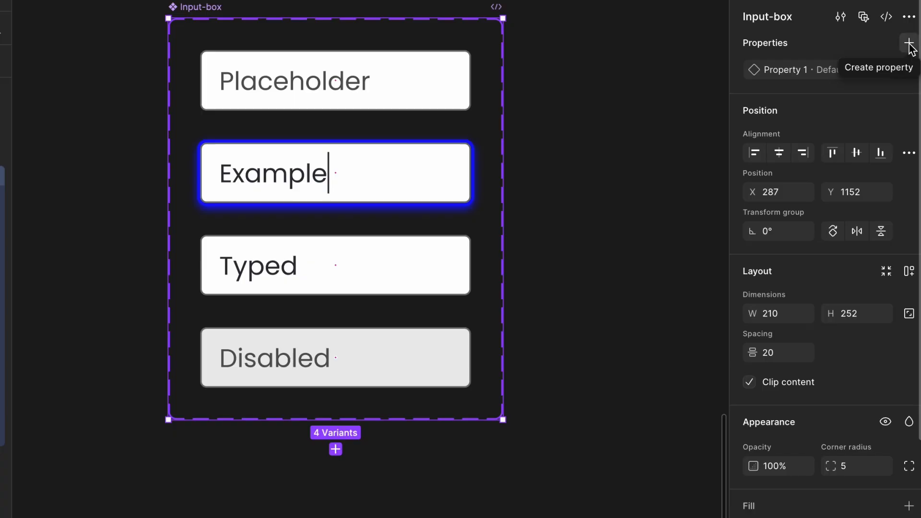
{"action": "left_click", "coordinate": [908, 44]}
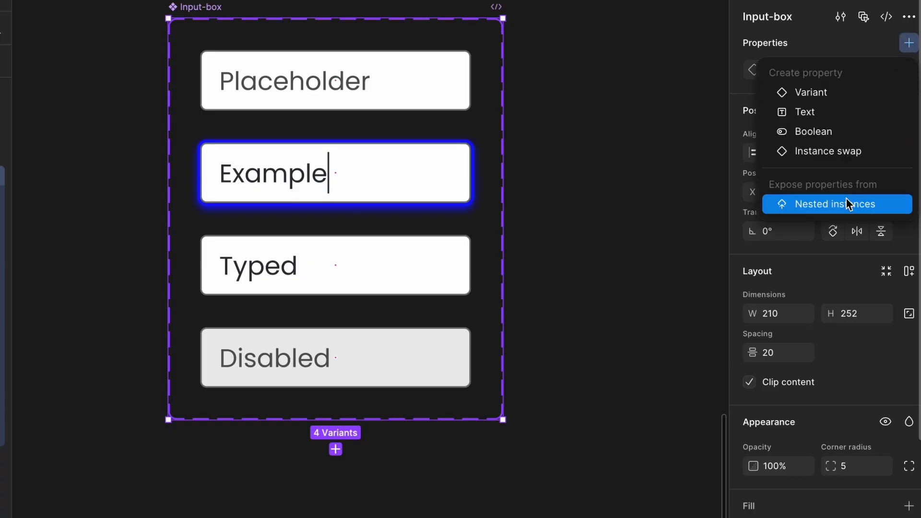
{"action": "left_click", "coordinate": [791, 203]}
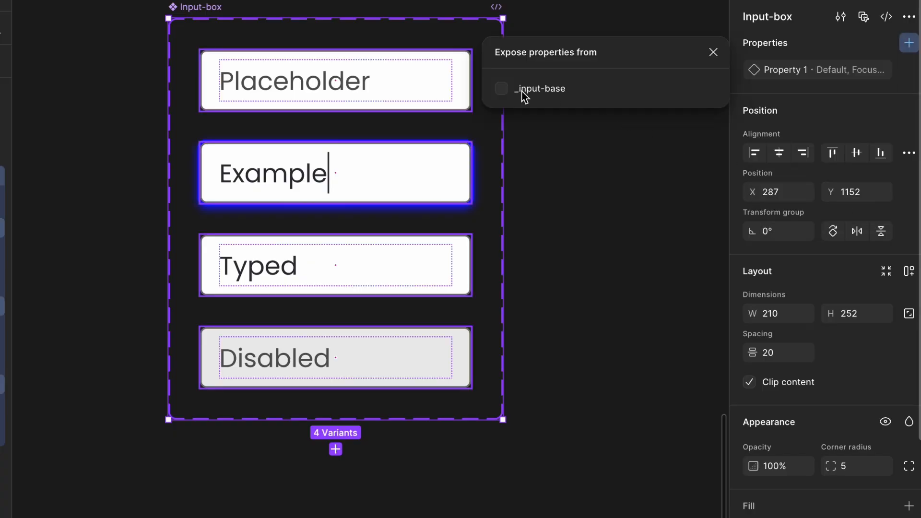
{"action": "left_click", "coordinate": [501, 88]}
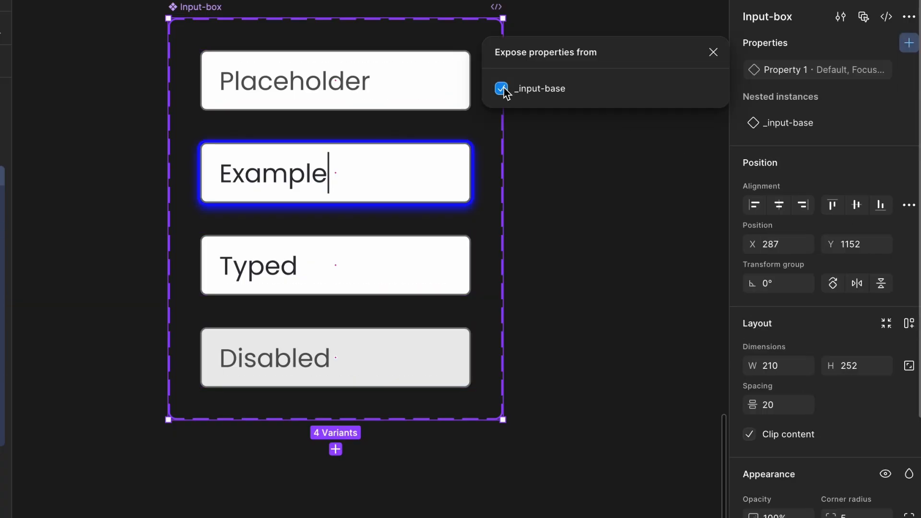
{"action": "left_click", "coordinate": [712, 53]}
{"action": "left_click", "coordinate": [645, 172]}
Test the exposed _input-base state on the Input-box instance with Succsess and Error, and return it to Default
{"action": "scroll", "coordinate": [647, 174], "scroll_direction": "down", "scroll_amount": 3}
{"action": "scroll", "coordinate": [645, 173], "scroll_direction": "right", "scroll_amount": 5}
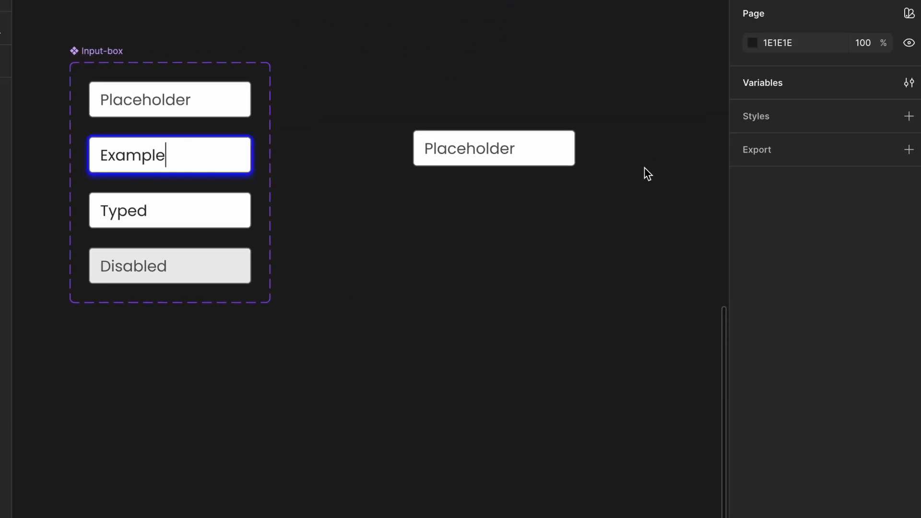
{"action": "scroll", "coordinate": [504, 138], "scroll_direction": "up", "scroll_amount": 5}
{"action": "left_click", "coordinate": [504, 133]}
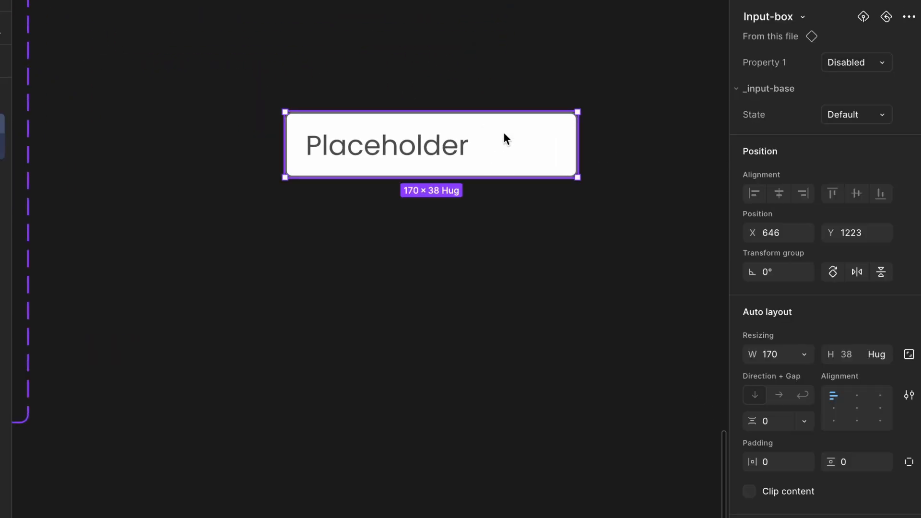
{"action": "left_click", "coordinate": [844, 113]}
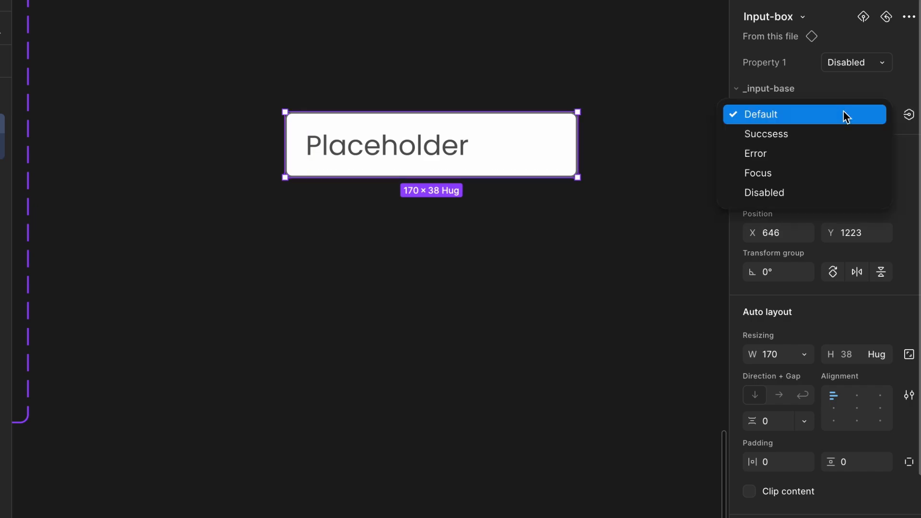
{"action": "left_click", "coordinate": [832, 131]}
{"action": "left_click", "coordinate": [846, 120]}
{"action": "left_click", "coordinate": [835, 136]}
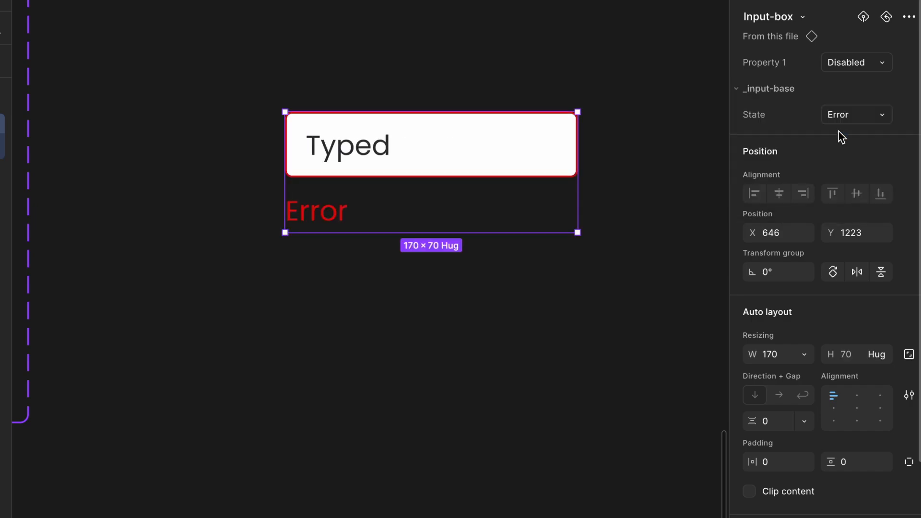
{"action": "left_click", "coordinate": [838, 121]}
{"action": "left_click", "coordinate": [823, 80]}
Switch Property 1 of the Input-box instance to Post Type and from there to Default
{"action": "left_click", "coordinate": [848, 64]}
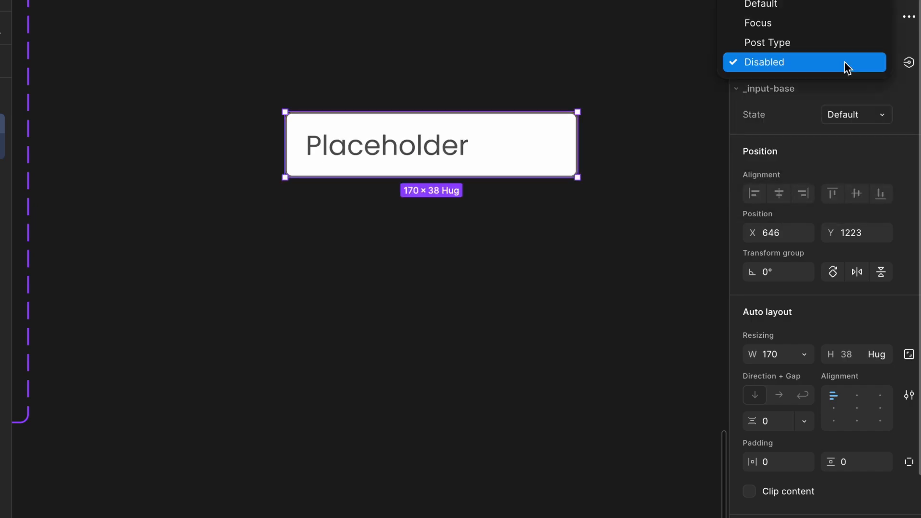
{"action": "left_click", "coordinate": [835, 40]}
{"action": "left_click", "coordinate": [849, 61]}
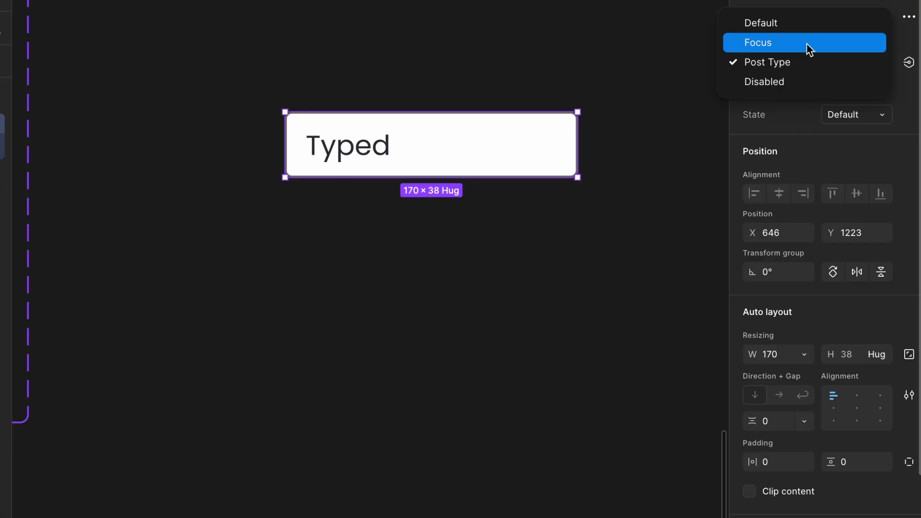
{"action": "left_click", "coordinate": [805, 30]}
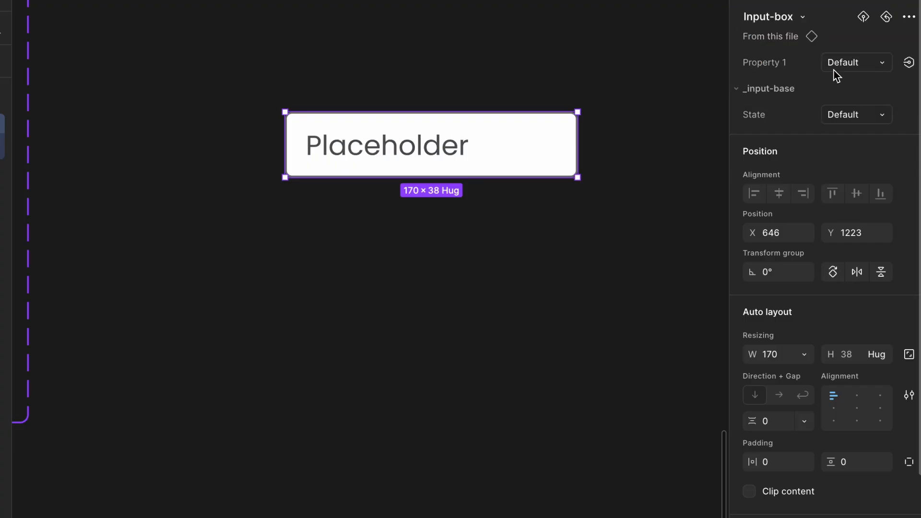
Try the Succsess state on the Default-variant Input-box instance, return its state to Default and deselect the instance
{"action": "left_click", "coordinate": [850, 114]}
{"action": "left_click", "coordinate": [848, 135]}
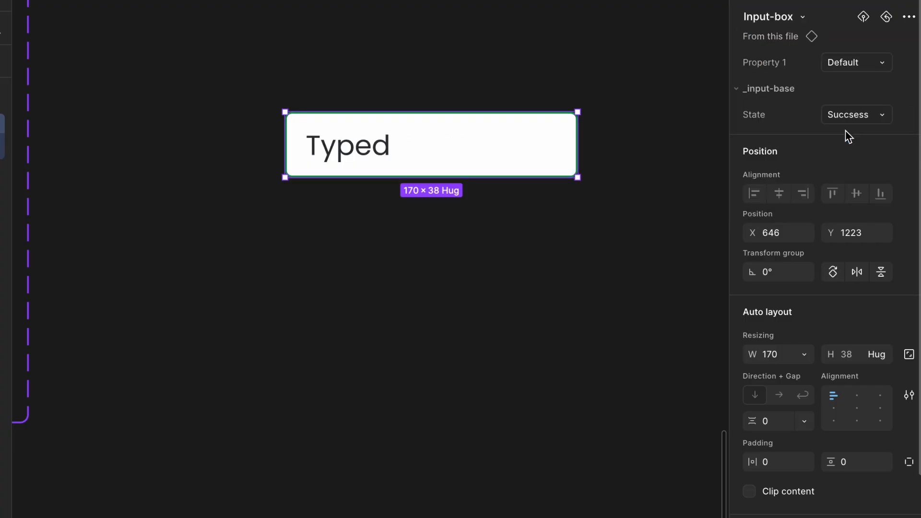
{"action": "left_click", "coordinate": [848, 118]}
{"action": "left_click", "coordinate": [836, 135]}
{"action": "left_click", "coordinate": [844, 120]}
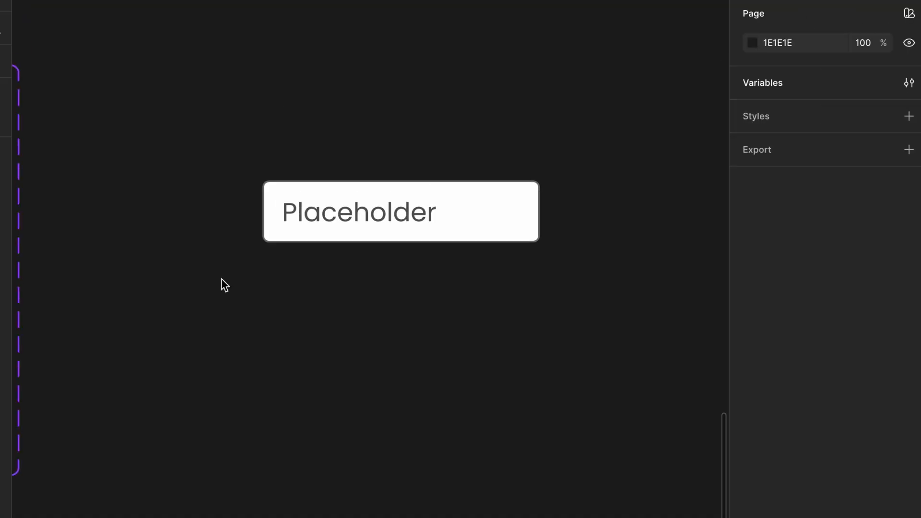
Examine the icon components in the Icons frame, including the cross and the tick circle, and clear the selection
{"action": "scroll", "coordinate": [221, 279], "scroll_direction": "right", "scroll_amount": 1}
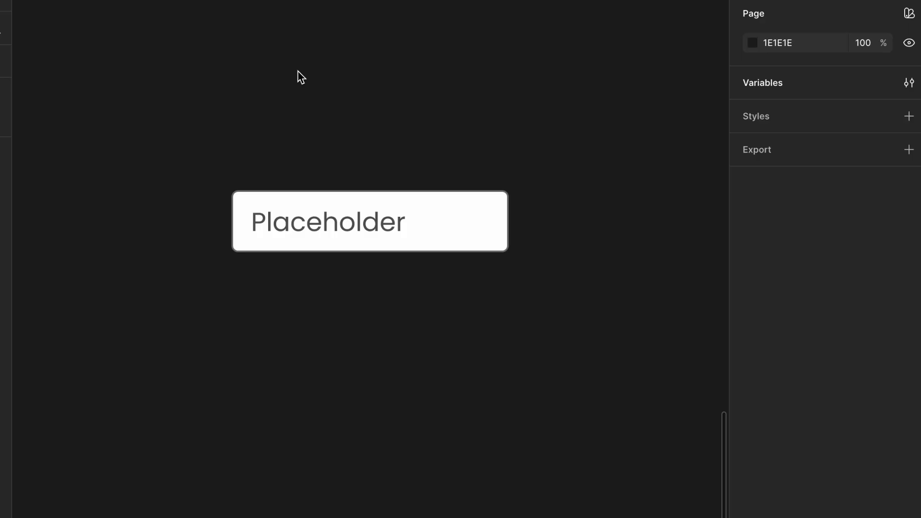
{"action": "scroll", "coordinate": [298, 71], "scroll_direction": "down", "scroll_amount": 5}
{"action": "scroll", "coordinate": [297, 71], "scroll_direction": "left", "scroll_amount": 8}
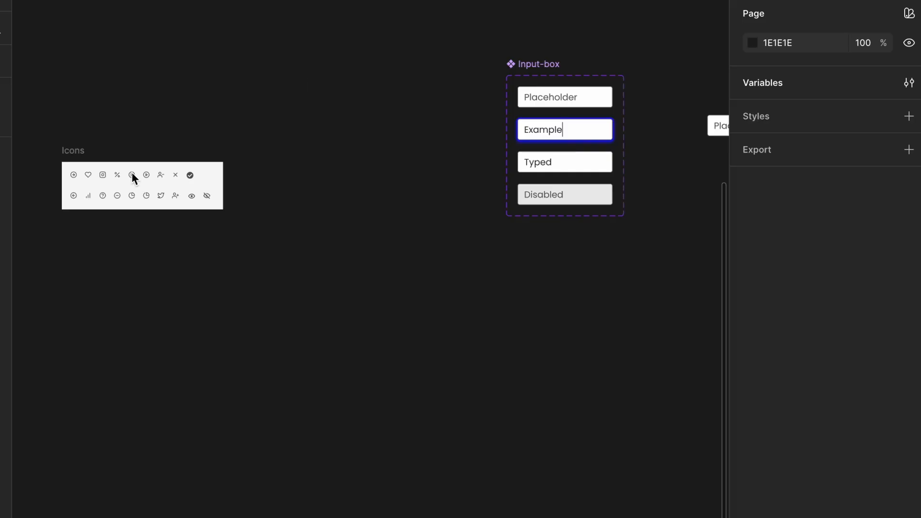
{"action": "scroll", "coordinate": [131, 174], "scroll_direction": "up", "scroll_amount": 5}
{"action": "left_click", "coordinate": [265, 180]}
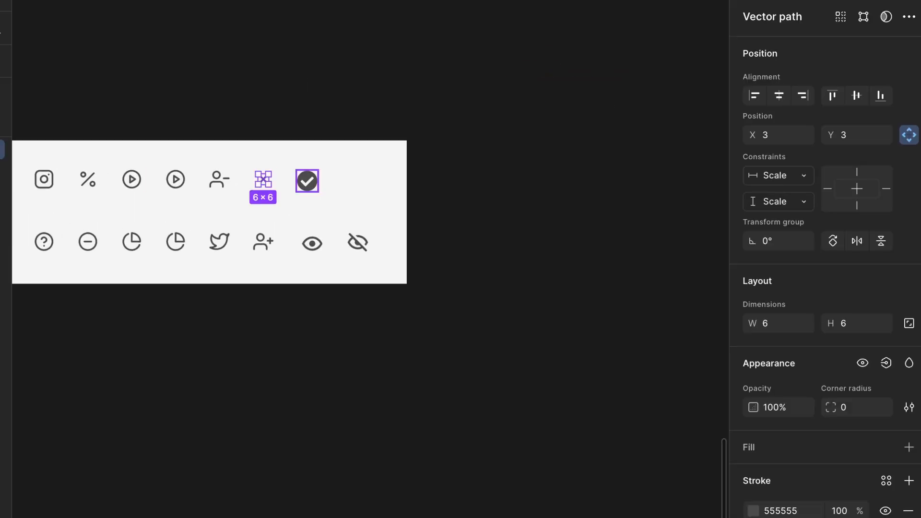
{"action": "left_click", "coordinate": [318, 181]}
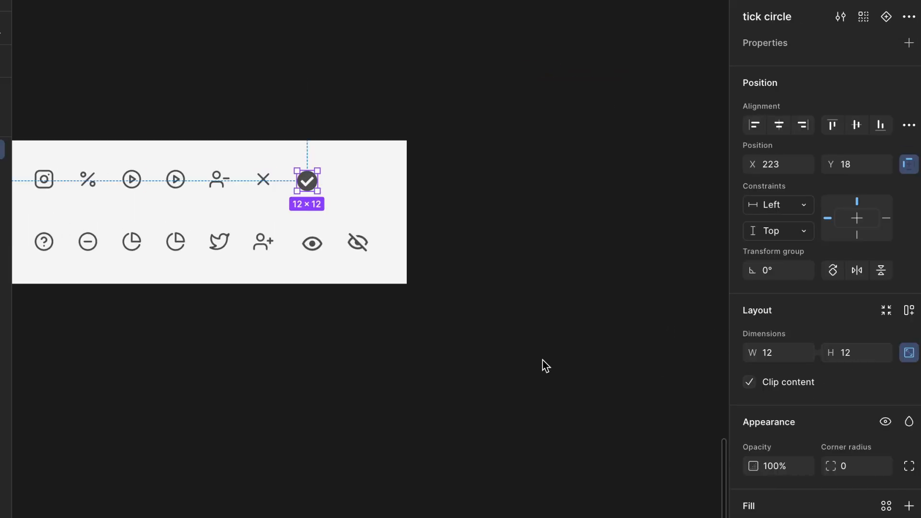
{"action": "scroll", "coordinate": [428, 241], "scroll_direction": "down", "scroll_amount": 5}
{"action": "scroll", "coordinate": [430, 240], "scroll_direction": "right", "scroll_amount": 2}
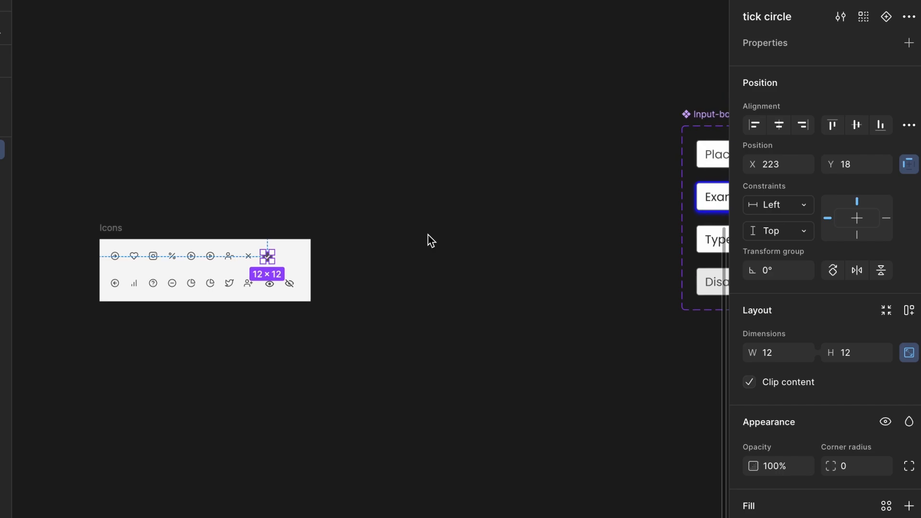
{"action": "scroll", "coordinate": [381, 161], "scroll_direction": "down", "scroll_amount": 3}
{"action": "scroll", "coordinate": [381, 161], "scroll_direction": "left", "scroll_amount": 3}
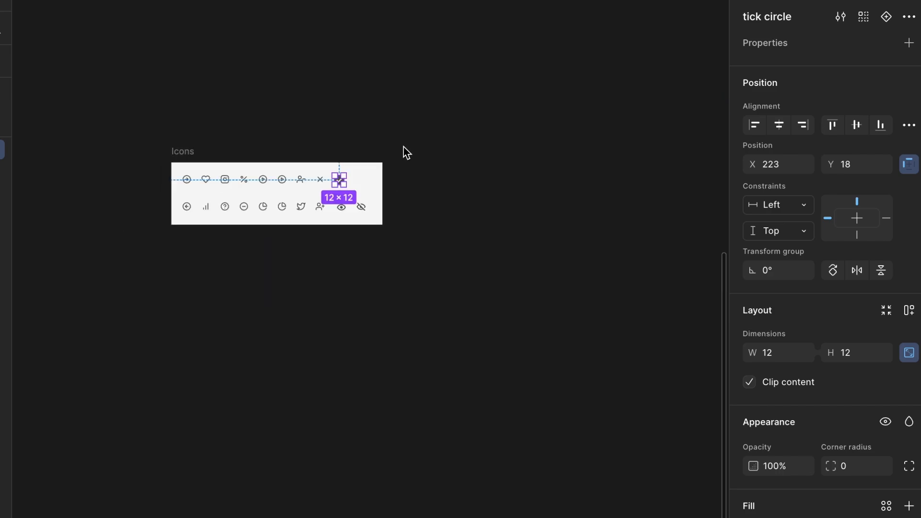
{"action": "scroll", "coordinate": [404, 148], "scroll_direction": "up", "scroll_amount": 5}
{"action": "scroll", "coordinate": [404, 147], "scroll_direction": "left", "scroll_amount": 3}
{"action": "scroll", "coordinate": [403, 148], "scroll_direction": "down", "scroll_amount": 1}
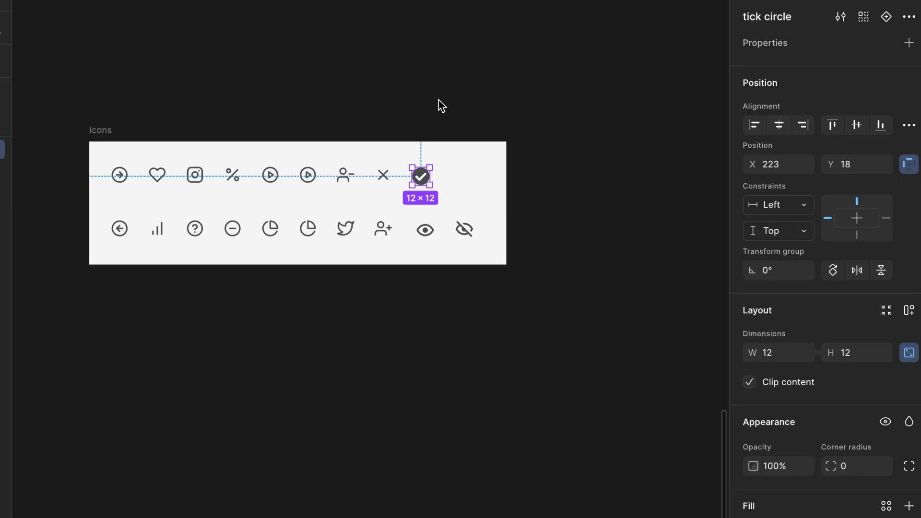
{"action": "scroll", "coordinate": [438, 100], "scroll_direction": "down", "scroll_amount": 2}
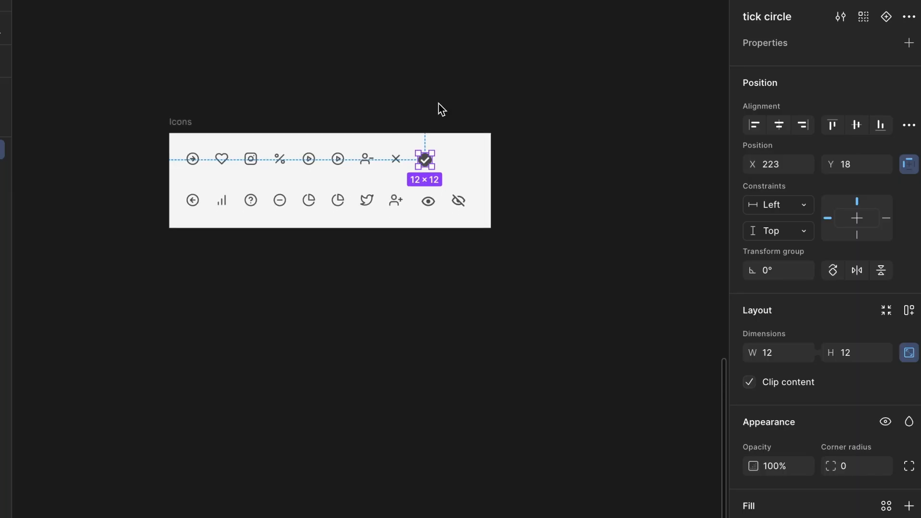
{"action": "left_click", "coordinate": [498, 98]}
Paste the tick circle icon instance beside the Placeholder text in the Default variant of _input-base
{"action": "scroll", "coordinate": [497, 98], "scroll_direction": "down", "scroll_amount": 4}
{"action": "scroll", "coordinate": [497, 98], "scroll_direction": "right", "scroll_amount": 5}
{"action": "scroll", "coordinate": [497, 98], "scroll_direction": "up", "scroll_amount": 1}
{"action": "scroll", "coordinate": [497, 101], "scroll_direction": "right", "scroll_amount": 4}
{"action": "scroll", "coordinate": [497, 100], "scroll_direction": "up", "scroll_amount": 4}
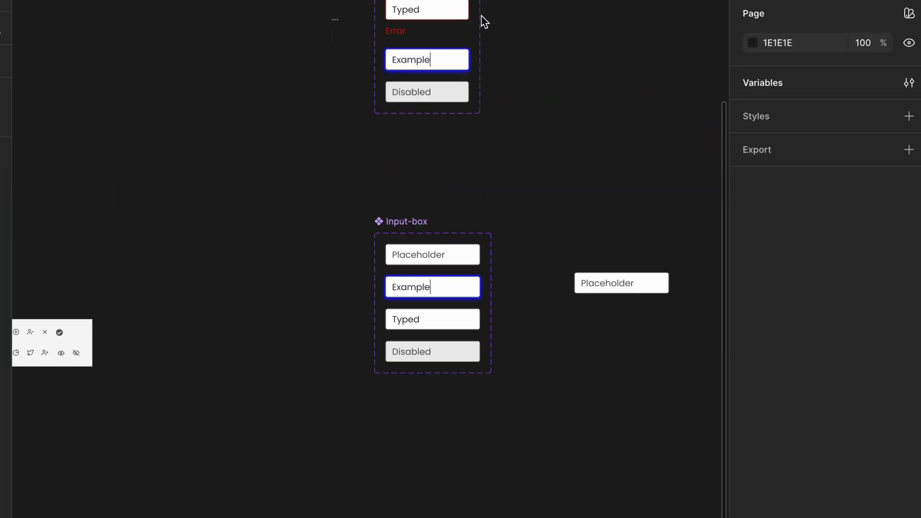
{"action": "scroll", "coordinate": [483, 22], "scroll_direction": "up", "scroll_amount": 1}
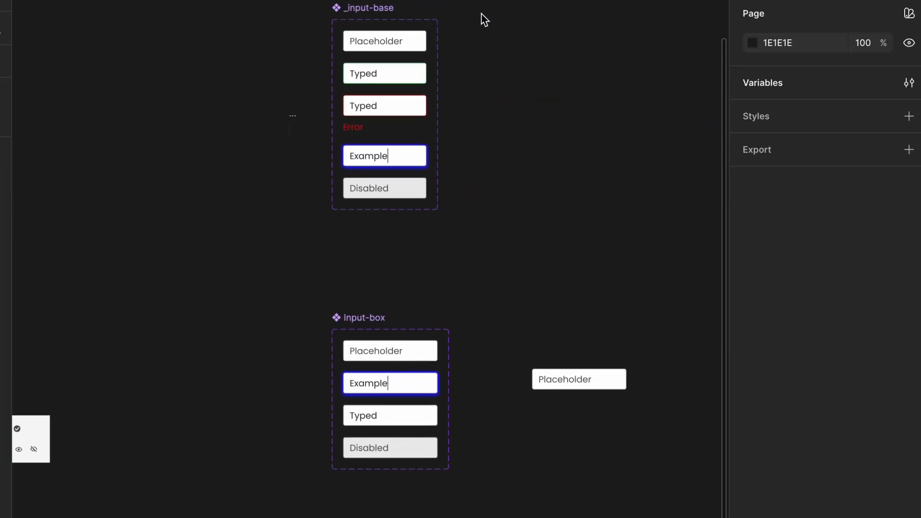
{"action": "scroll", "coordinate": [486, 21], "scroll_direction": "up", "scroll_amount": 5}
{"action": "left_click", "coordinate": [205, 146]}
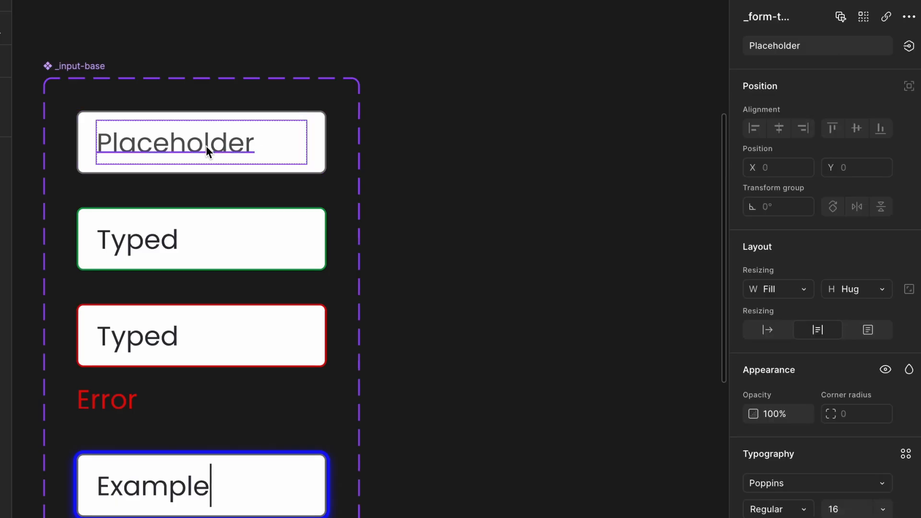
{"action": "key", "text": "ctrl+v"}
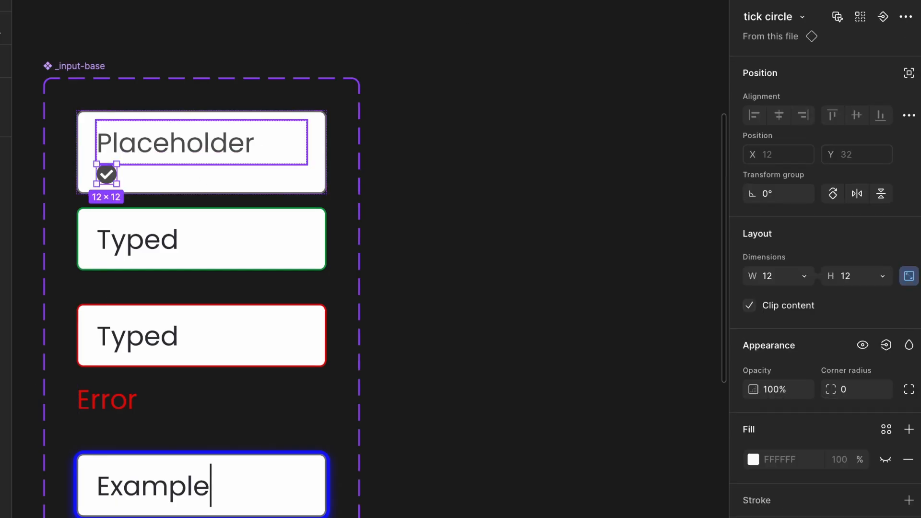
Set the Default variant's auto layout to horizontal with an Auto gap and vertically centred alignment
{"action": "left_click", "coordinate": [191, 178]}
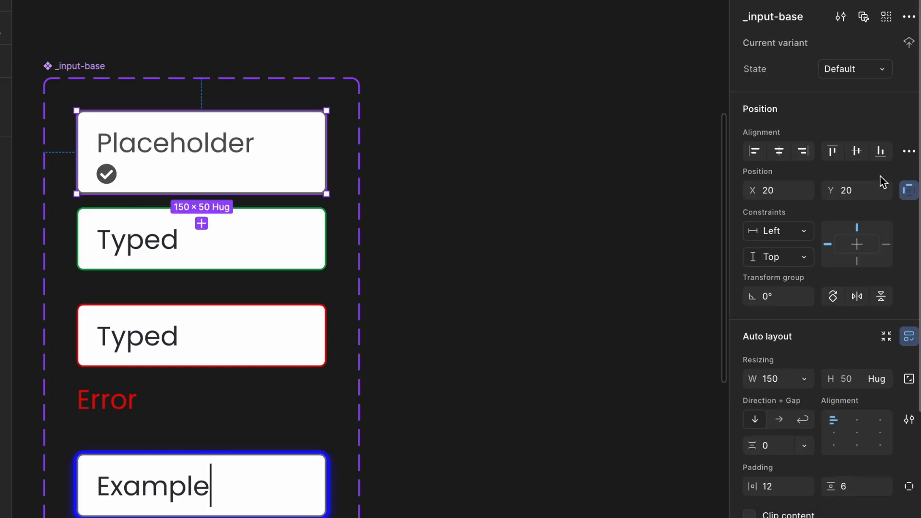
{"action": "left_click", "coordinate": [780, 419]}
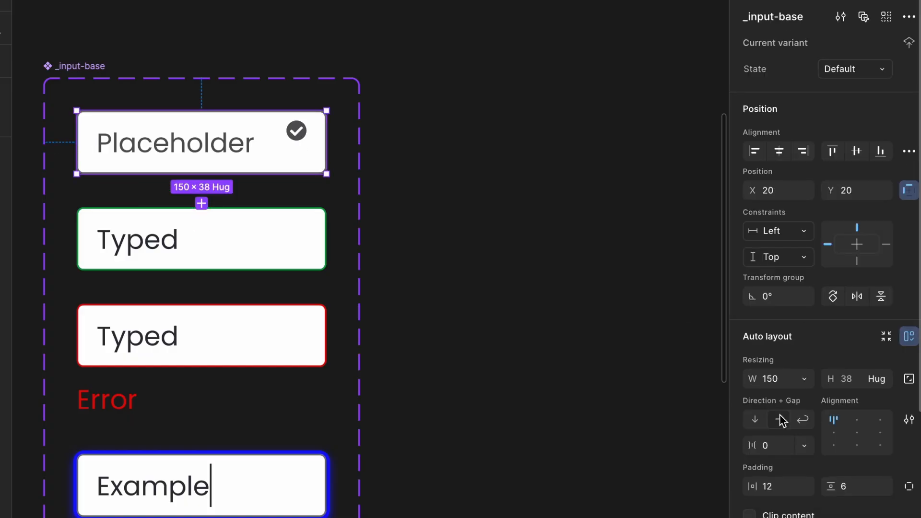
{"action": "double_click", "coordinate": [858, 432]}
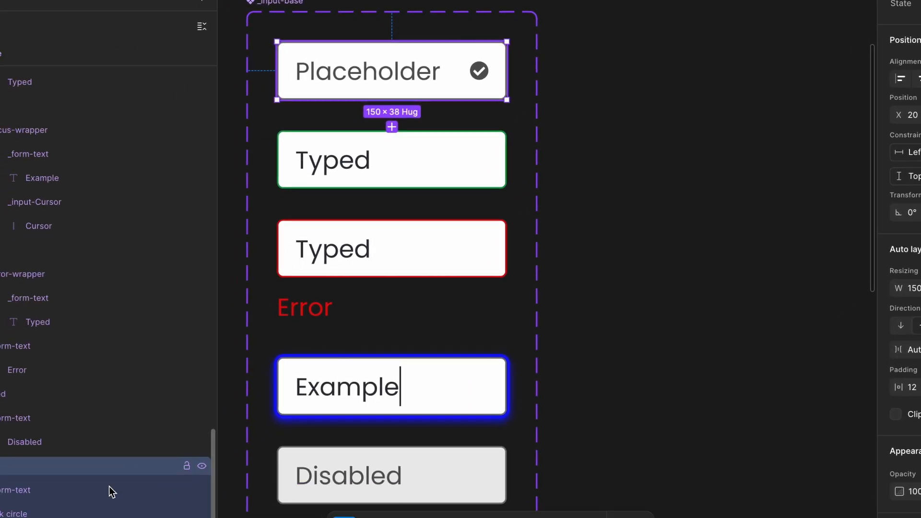
Wrap the tick circle in the Default variant in its own auto layout frame and name the frame icon
{"action": "left_click", "coordinate": [106, 480]}
{"action": "key", "text": "shift+a"}
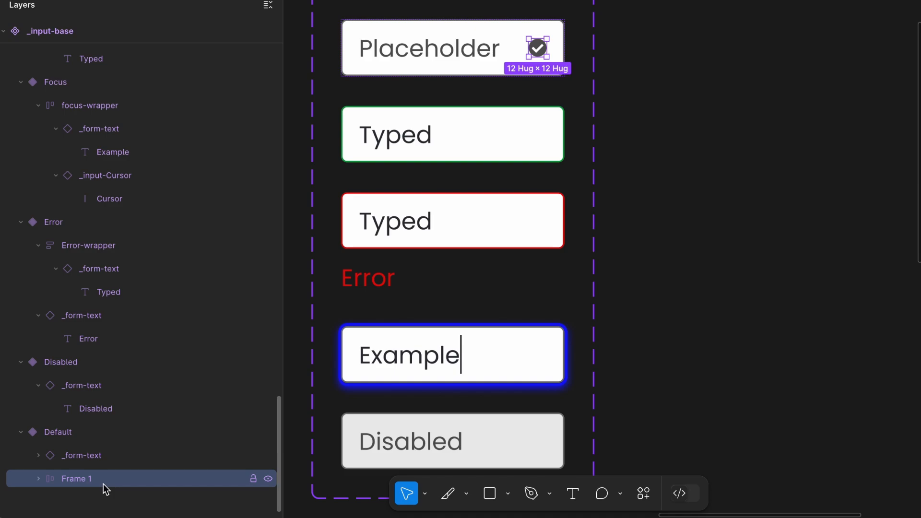
{"action": "double_click", "coordinate": [79, 478]}
{"action": "key", "text": "BackSpace"}
{"action": "type", "text": "icon"}
{"action": "key", "text": "Return"}
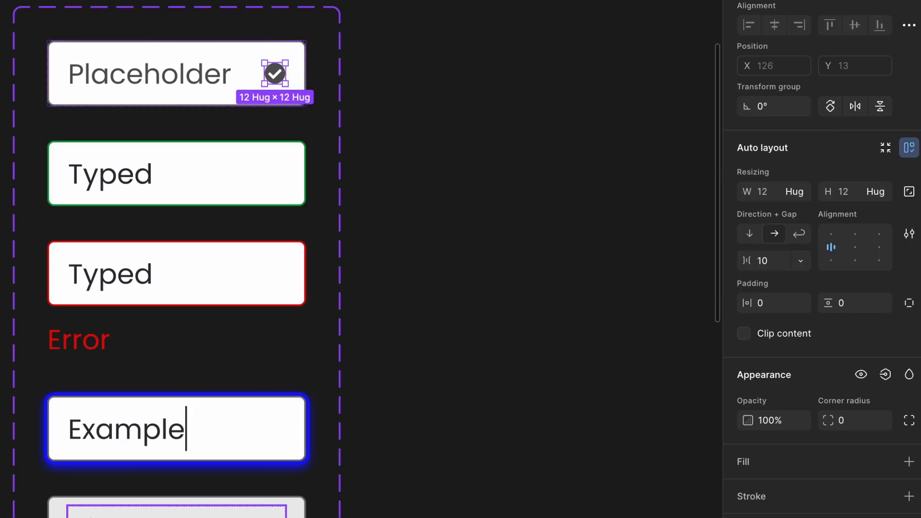
Create an instance swap property named Icon for the tick circle inside the Default variant's icon frame
{"action": "scroll", "coordinate": [115, 226], "scroll_direction": "up", "scroll_amount": 5}
{"action": "scroll", "coordinate": [114, 225], "scroll_direction": "up", "scroll_amount": 5}
{"action": "scroll", "coordinate": [114, 225], "scroll_direction": "down", "scroll_amount": 3}
{"action": "scroll", "coordinate": [115, 235], "scroll_direction": "down", "scroll_amount": 2}
{"action": "scroll", "coordinate": [115, 235], "scroll_direction": "left", "scroll_amount": 2}
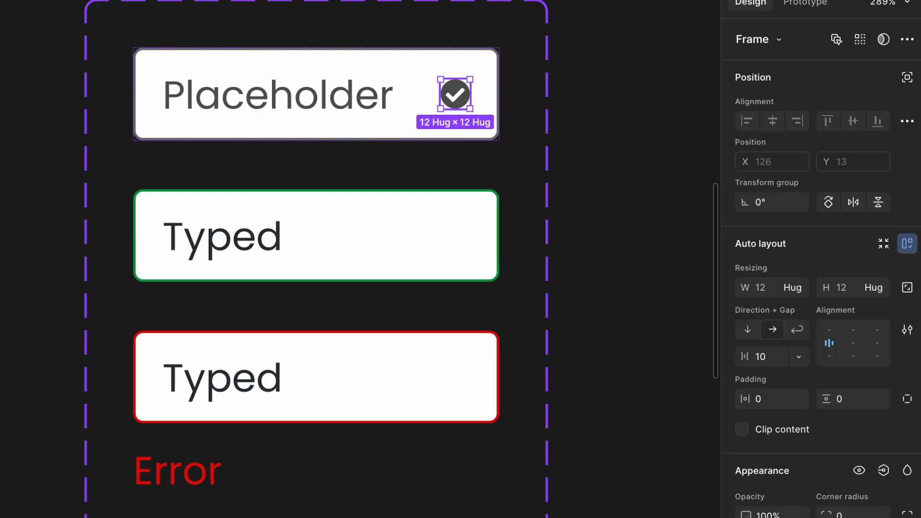
{"action": "key", "text": "Return"}
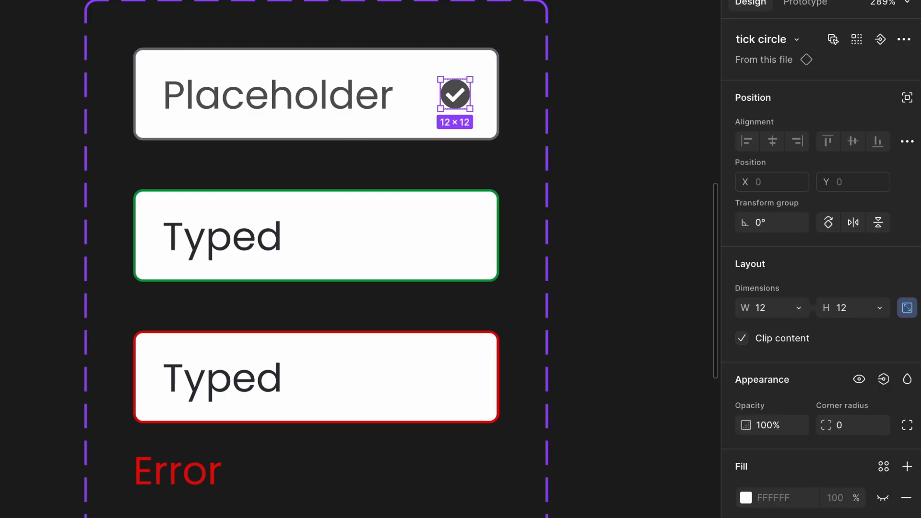
{"action": "left_click", "coordinate": [880, 41]}
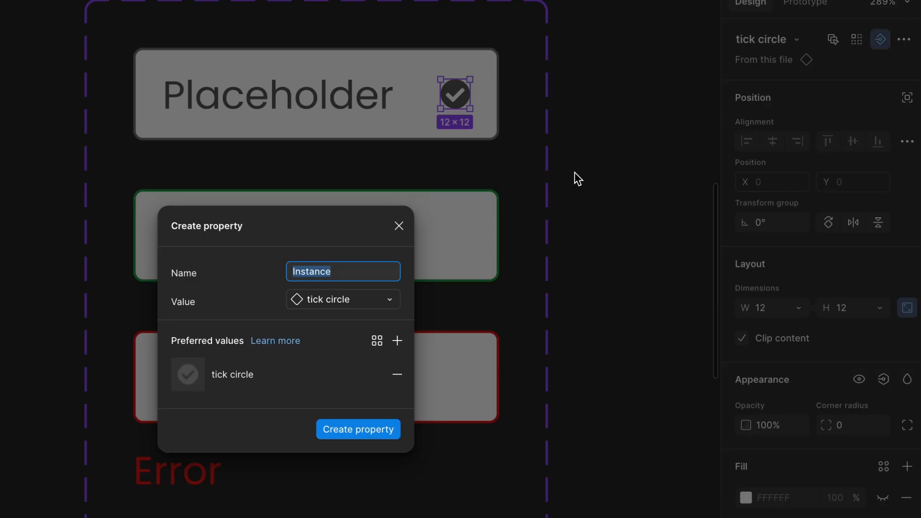
{"action": "type", "text": "Icon"}
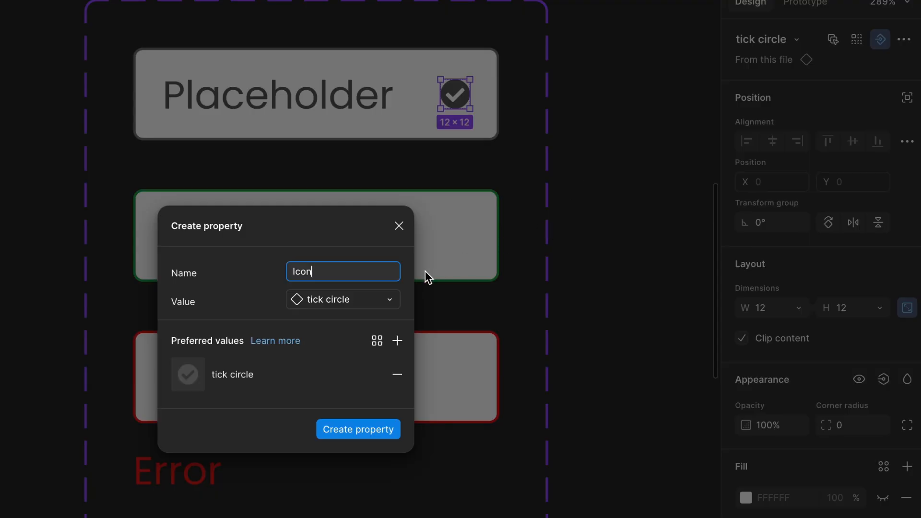
{"action": "left_click", "coordinate": [387, 429]}
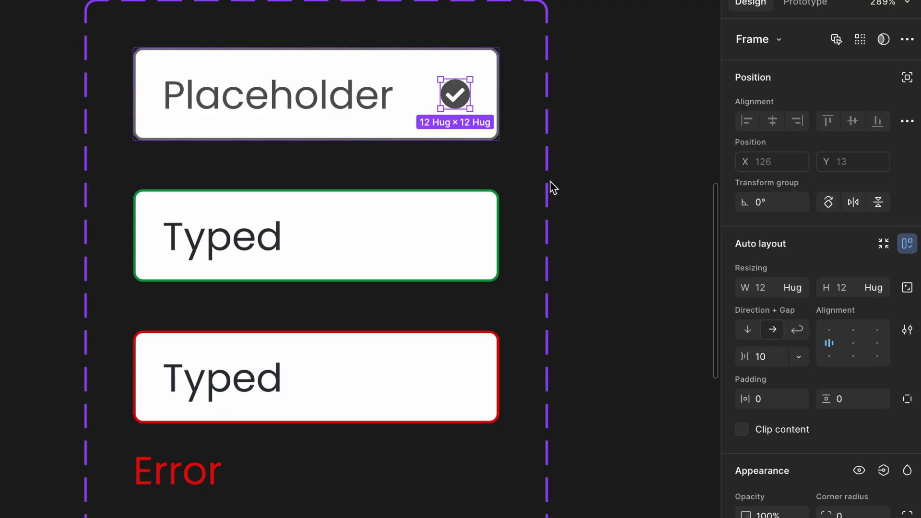
Create a boolean visibility property named Show icon for the icon frame, with its value set to False
{"action": "scroll", "coordinate": [843, 287], "scroll_direction": "down", "scroll_amount": 3}
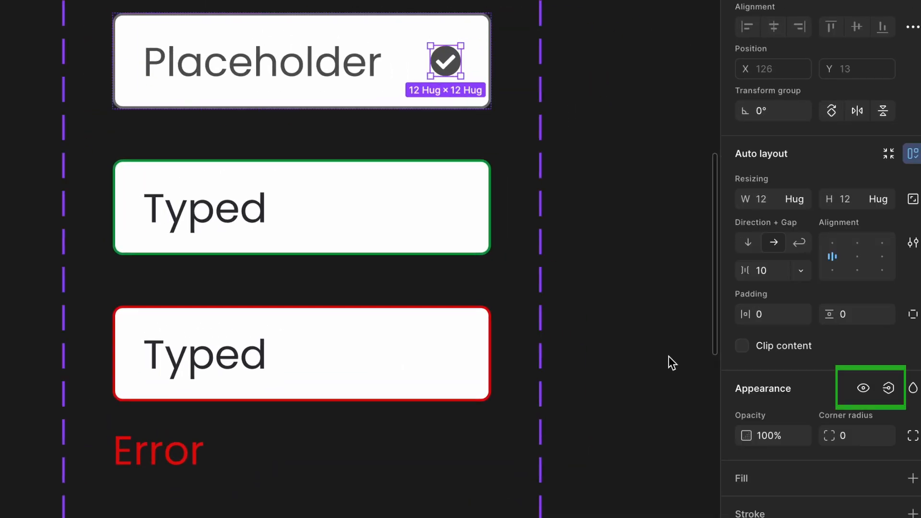
{"action": "left_click", "coordinate": [889, 394]}
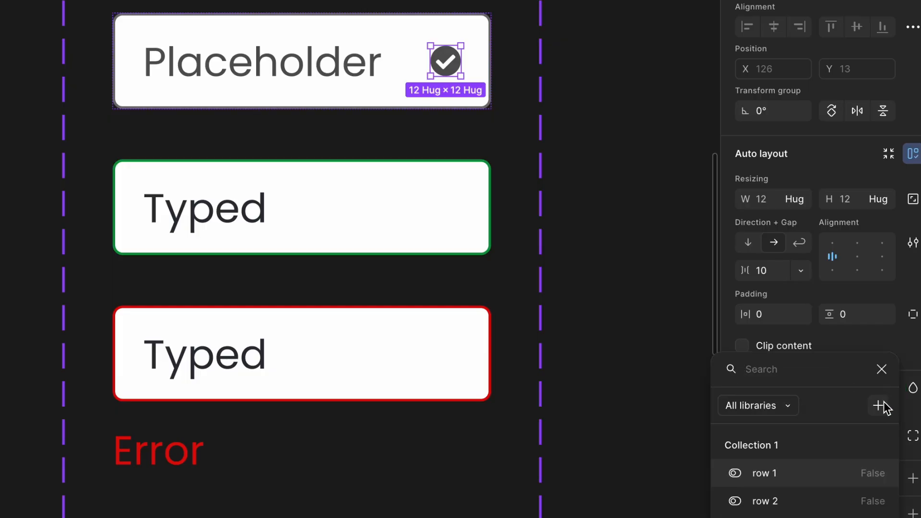
{"action": "left_click", "coordinate": [879, 406]}
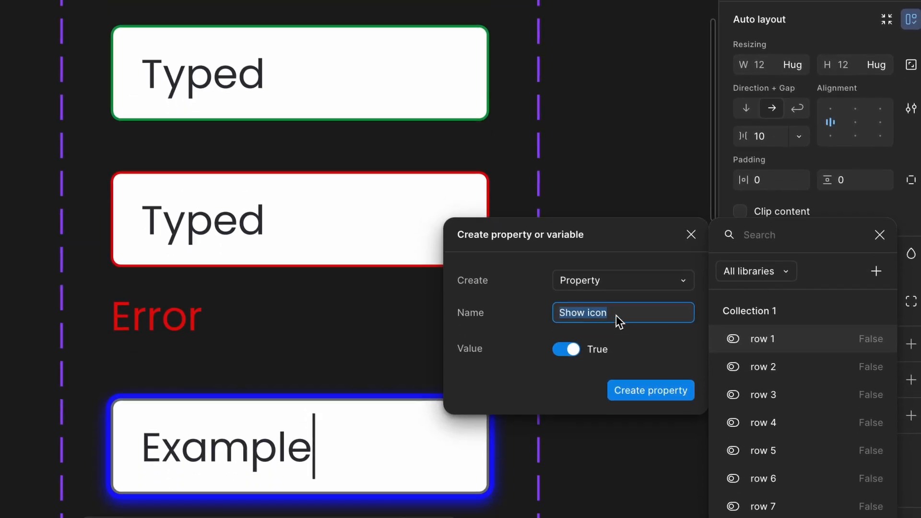
{"action": "left_click", "coordinate": [536, 331]}
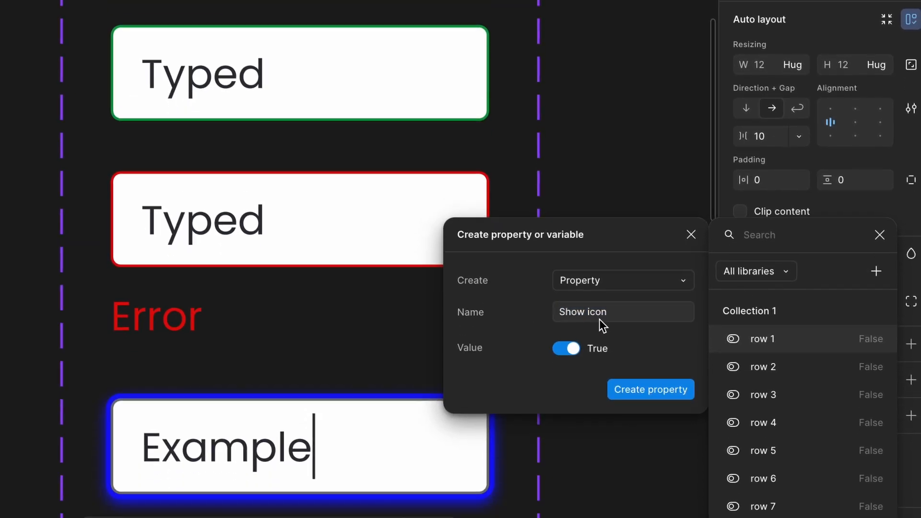
{"action": "left_click", "coordinate": [574, 349]}
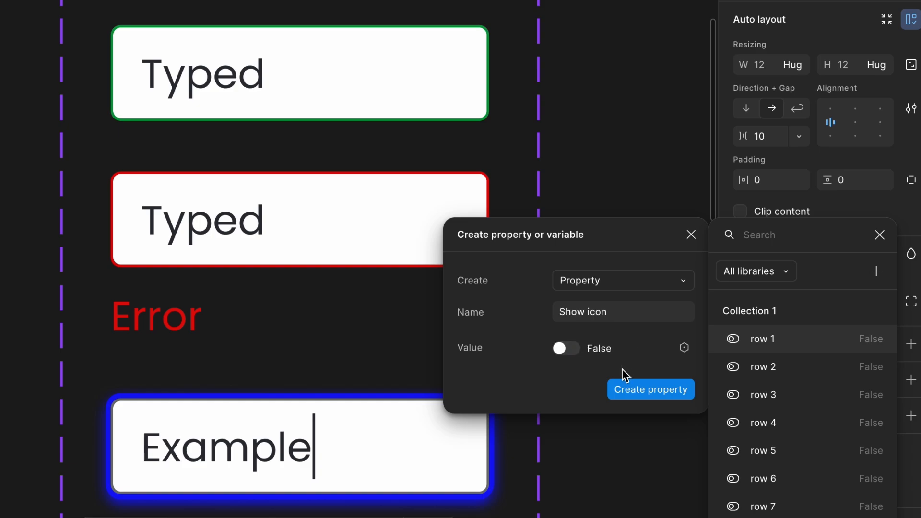
{"action": "left_click", "coordinate": [626, 387]}
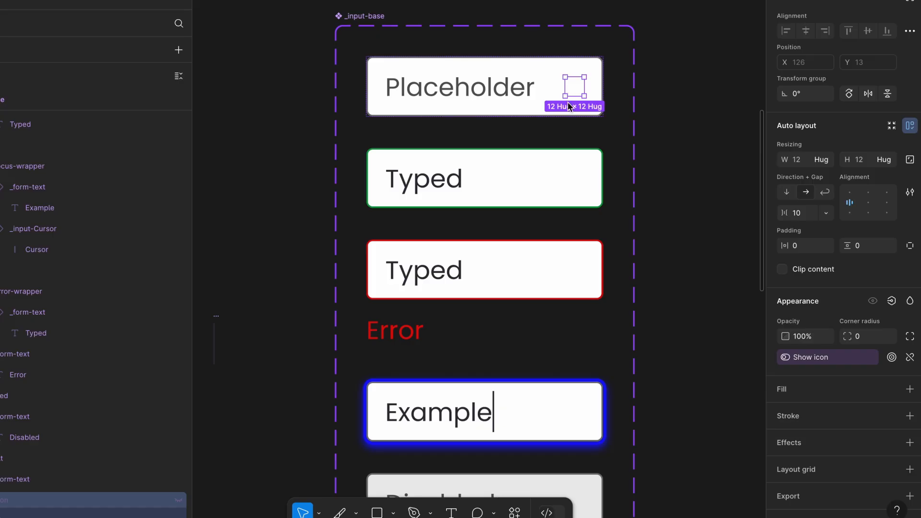
Paste an instance of the Default _input-base variant on the empty canvas beside the component set
{"action": "left_click", "coordinate": [552, 150]}
{"action": "left_click", "coordinate": [557, 91]}
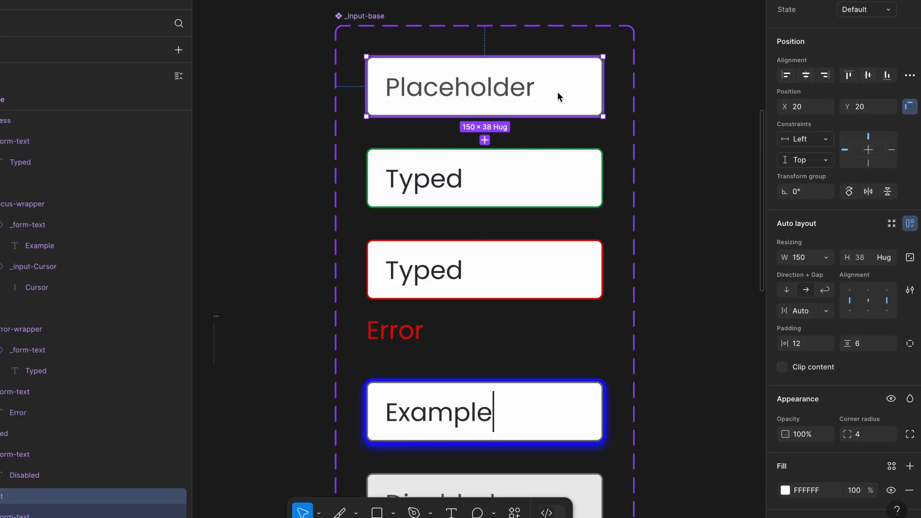
{"action": "scroll", "coordinate": [557, 94], "scroll_direction": "right", "scroll_amount": 10}
{"action": "left_click", "coordinate": [466, 88]}
{"action": "scroll", "coordinate": [466, 88], "scroll_direction": "up", "scroll_amount": 5}
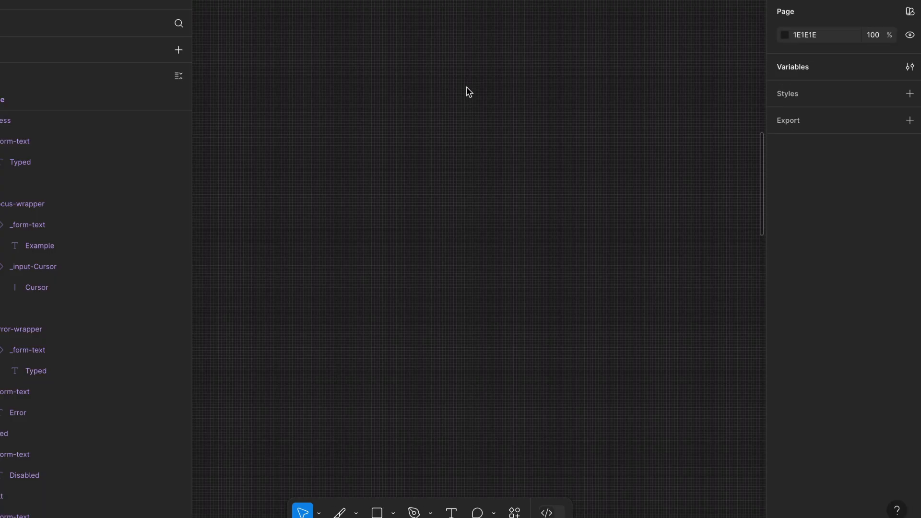
{"action": "key", "text": "ctrl+v"}
Enable Show icon on the new _input-base instance, swap its icon to Twitter and from there to User minus, and deselect it
{"action": "left_click", "coordinate": [849, 72]}
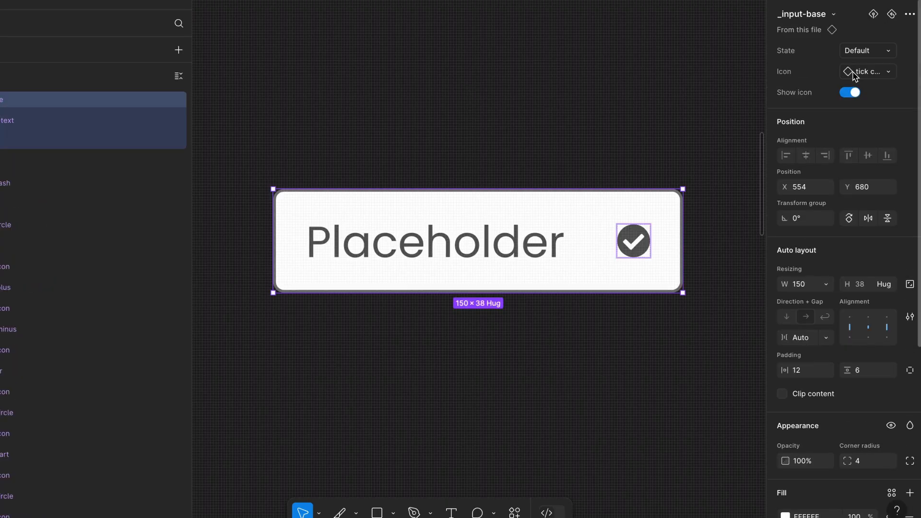
{"action": "left_click", "coordinate": [853, 76]}
{"action": "left_click", "coordinate": [853, 76]}
{"action": "left_click", "coordinate": [857, 94]}
{"action": "left_click", "coordinate": [852, 72]}
{"action": "left_click", "coordinate": [862, 76]}
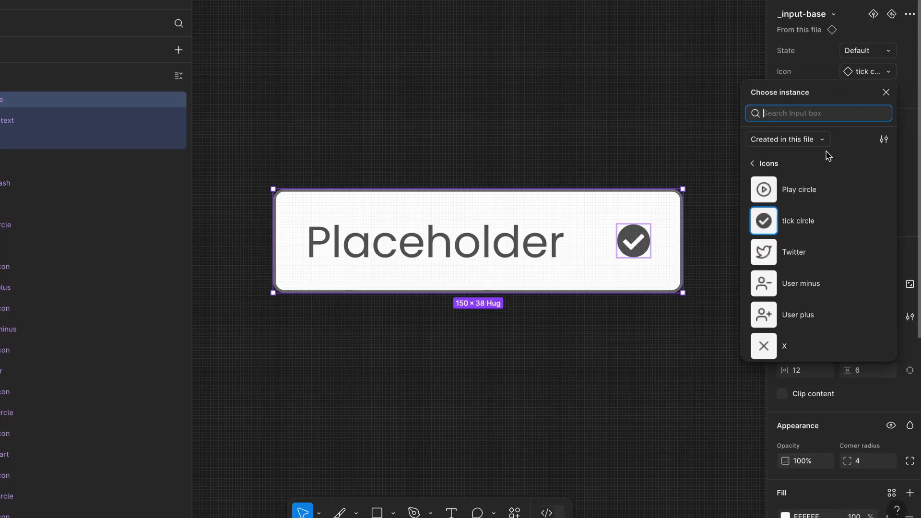
{"action": "left_click", "coordinate": [801, 252]}
{"action": "left_click", "coordinate": [871, 72]}
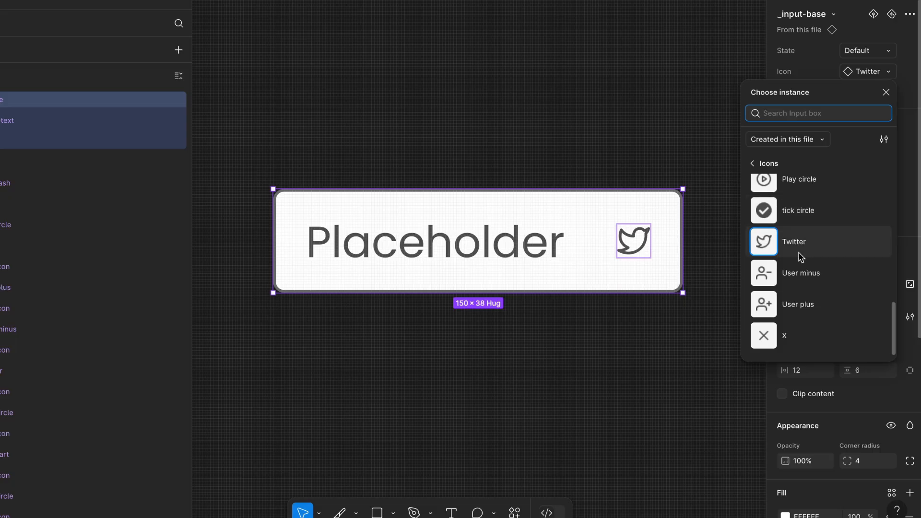
{"action": "left_click", "coordinate": [797, 270]}
{"action": "scroll", "coordinate": [709, 157], "scroll_direction": "up", "scroll_amount": 2}
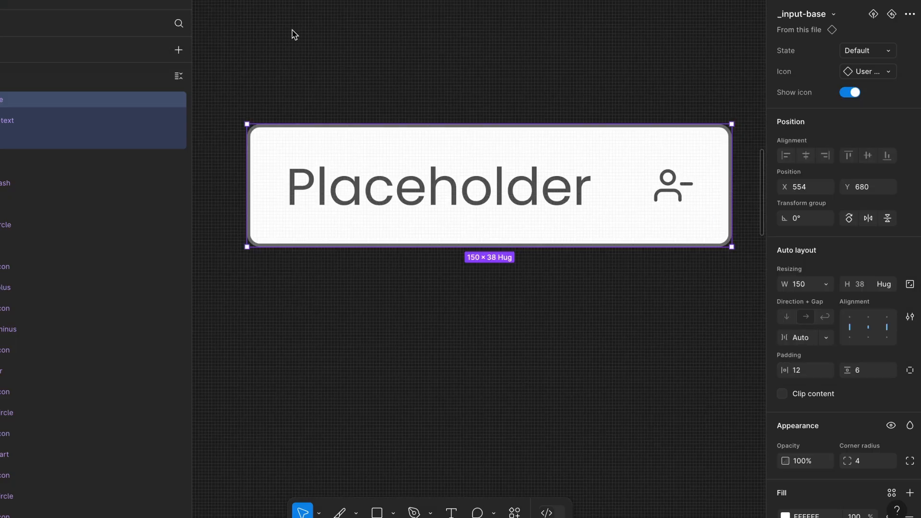
{"action": "left_click", "coordinate": [294, 32]}
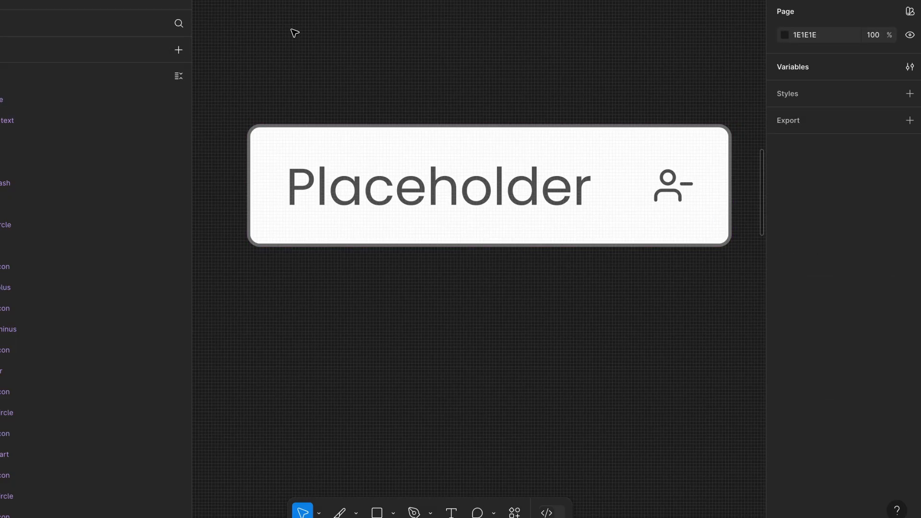
Try the Succsess state on the _input-base test instance and return its state to Default
{"action": "left_click", "coordinate": [384, 145]}
{"action": "left_click", "coordinate": [861, 54]}
{"action": "left_click", "coordinate": [861, 76]}
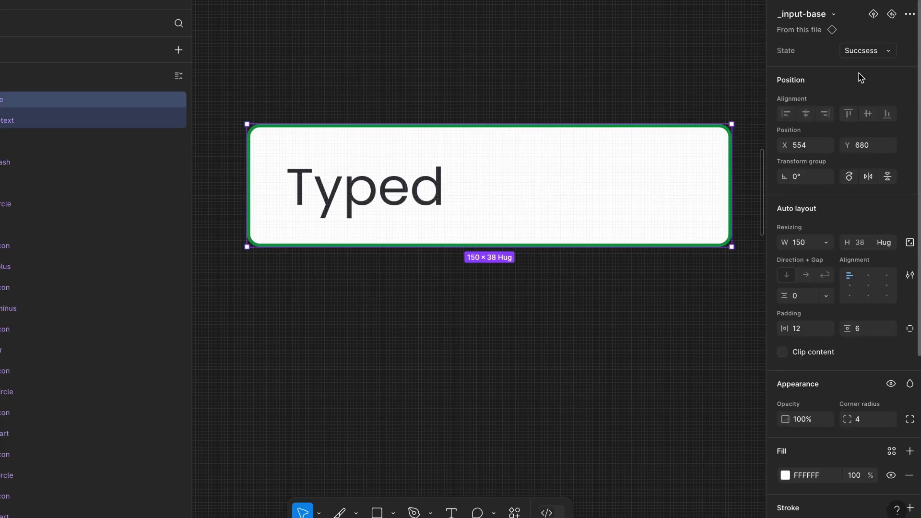
{"action": "left_click", "coordinate": [861, 59]}
{"action": "left_click", "coordinate": [851, 39]}
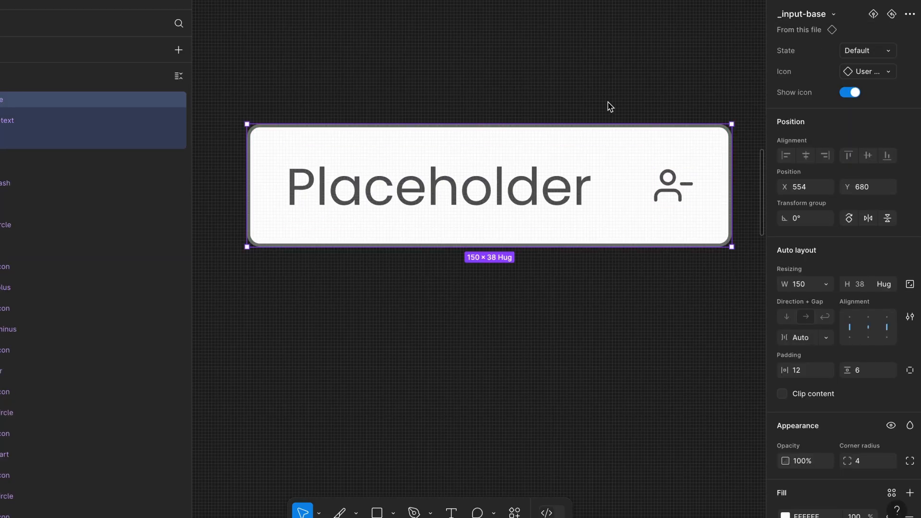
Change the Show icon property's default value to True on the _input-base component set
{"action": "scroll", "coordinate": [606, 103], "scroll_direction": "down", "scroll_amount": 5}
{"action": "scroll", "coordinate": [608, 101], "scroll_direction": "up", "scroll_amount": 2}
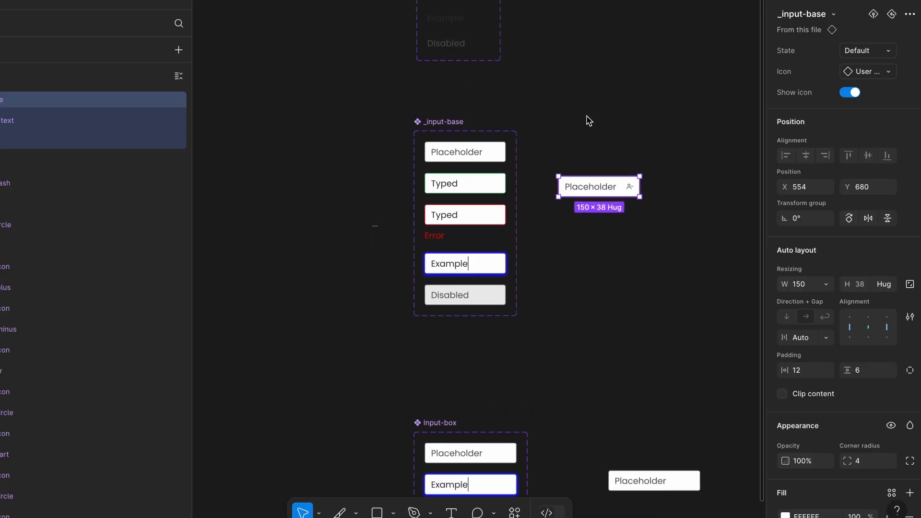
{"action": "scroll", "coordinate": [540, 127], "scroll_direction": "up", "scroll_amount": 2}
{"action": "left_click", "coordinate": [388, 126]}
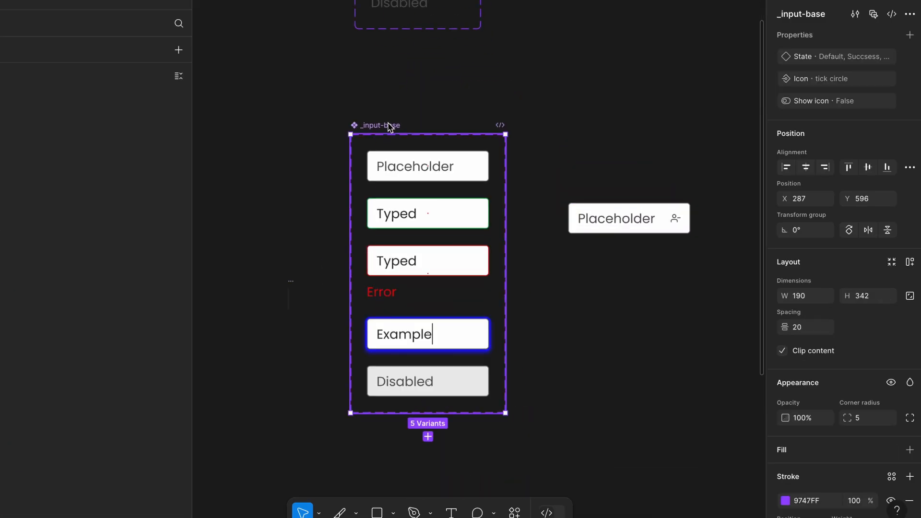
{"action": "scroll", "coordinate": [728, 121], "scroll_direction": "down", "scroll_amount": 1}
{"action": "mouse_move", "coordinate": [841, 109]}
{"action": "left_click", "coordinate": [890, 101]}
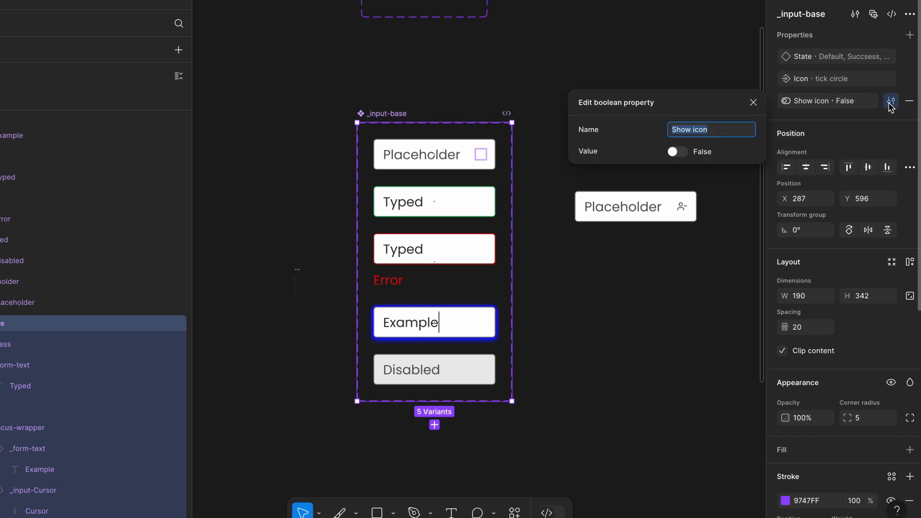
{"action": "left_click", "coordinate": [677, 152]}
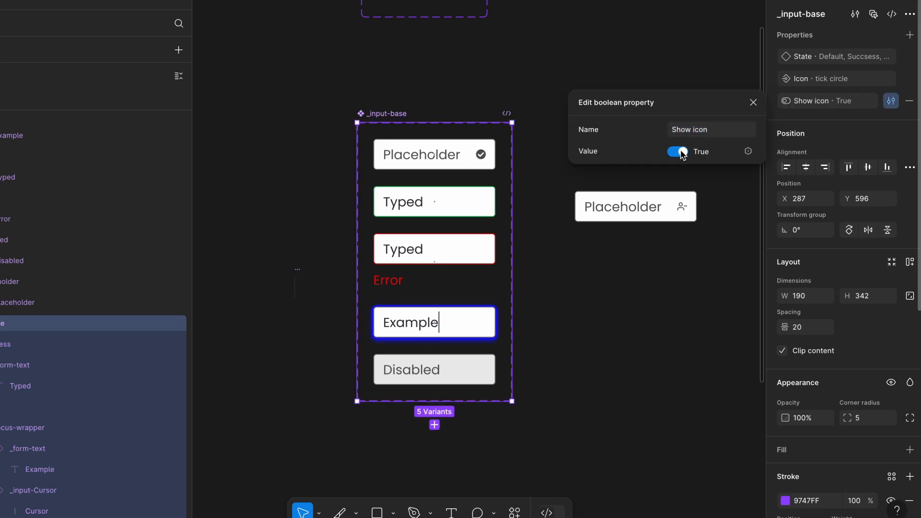
{"action": "left_click", "coordinate": [752, 104]}
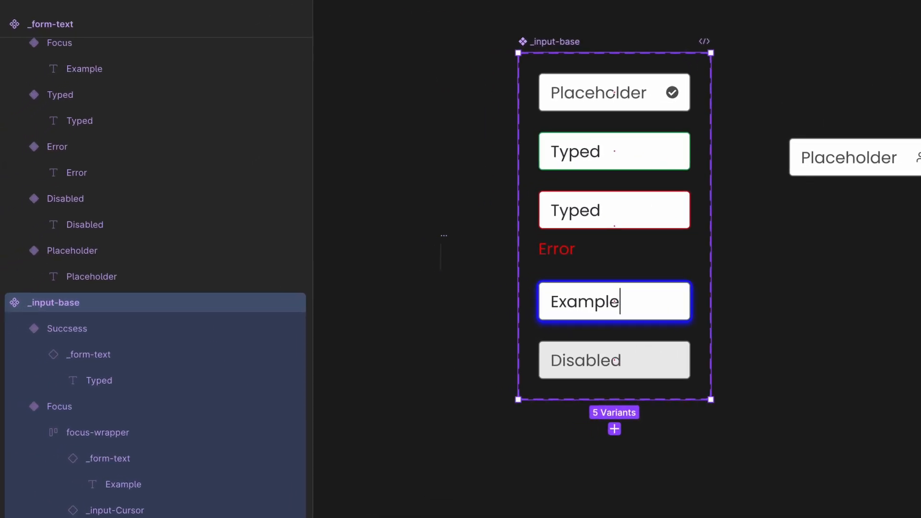
Copy the Default variant's icon frame into the Succsess variant of _input-base and arrange that variant's contents horizontally, with the icon vertically centred
{"action": "left_click", "coordinate": [652, 86], "text": "super"}
{"action": "left_click", "coordinate": [688, 87]}
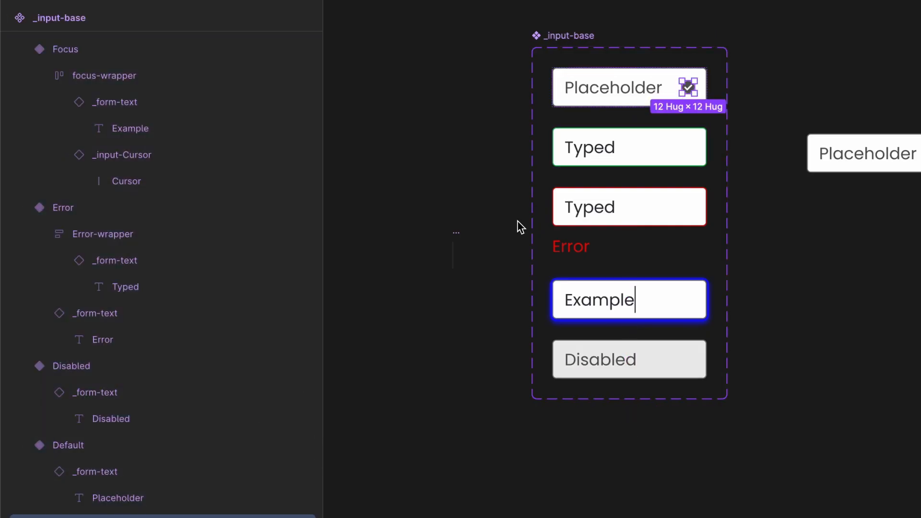
{"action": "scroll", "coordinate": [582, 159], "scroll_direction": "down", "scroll_amount": 2}
{"action": "scroll", "coordinate": [597, 124], "scroll_direction": "up", "scroll_amount": 2, "text": "ctrl"}
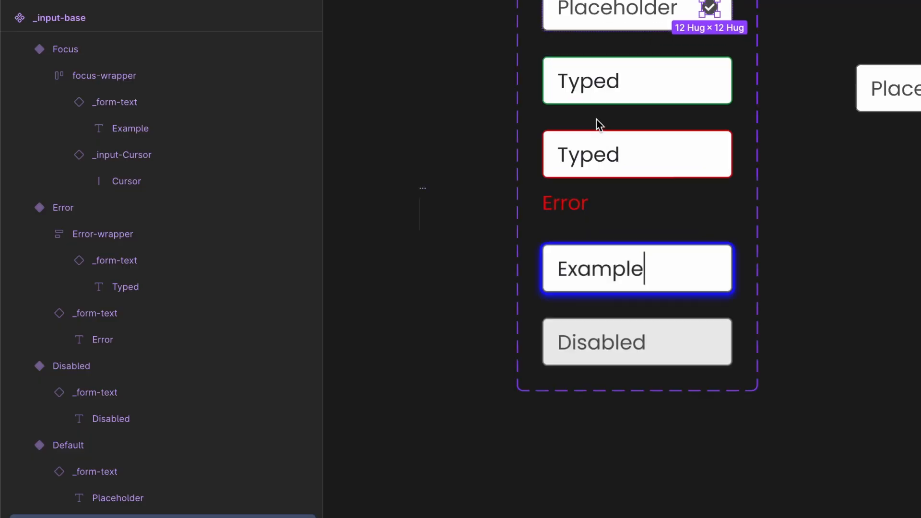
{"action": "right_click", "coordinate": [598, 124]}
{"action": "key", "text": "Escape"}
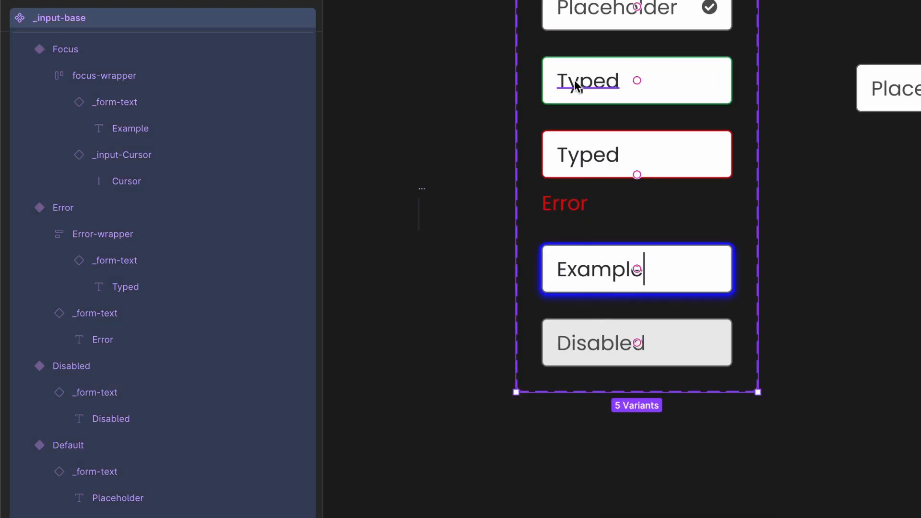
{"action": "left_click", "coordinate": [575, 81], "text": "super"}
{"action": "scroll", "coordinate": [185, 278], "scroll_direction": "up", "scroll_amount": 2}
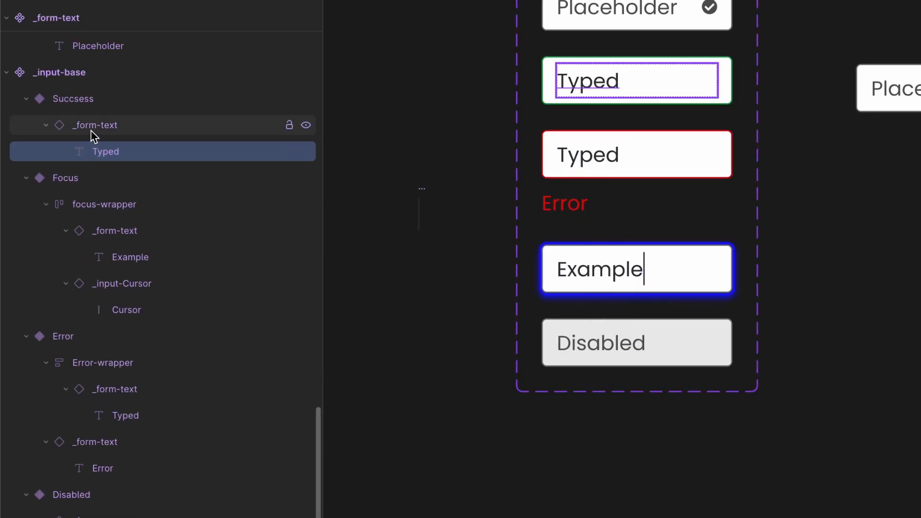
{"action": "key", "text": "super+v"}
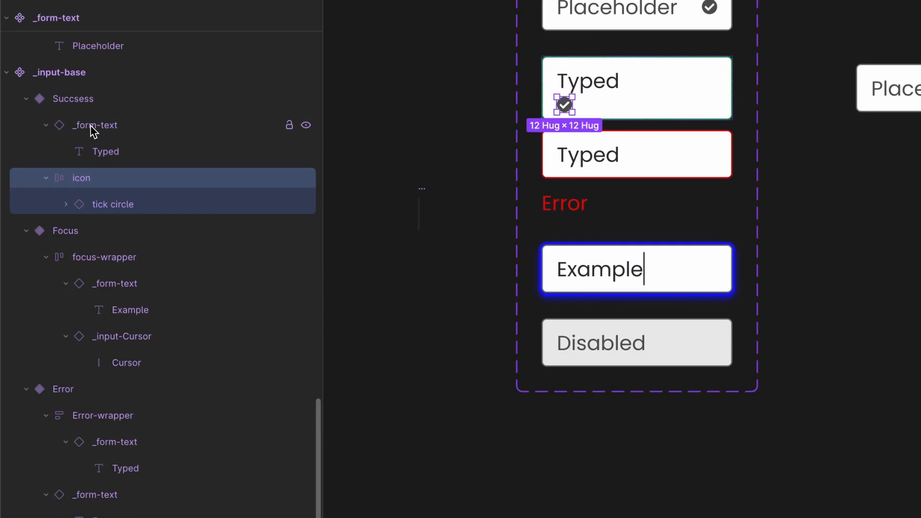
{"action": "left_click", "coordinate": [77, 100]}
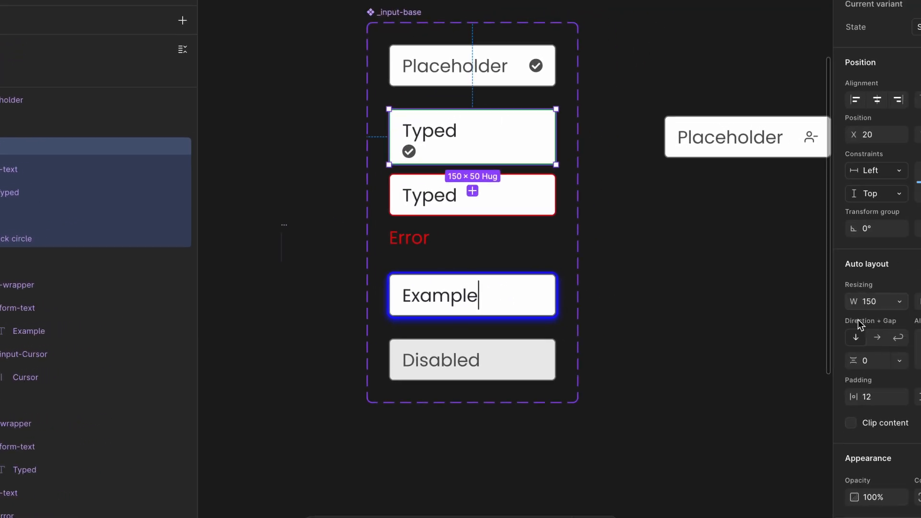
{"action": "left_click", "coordinate": [877, 337]}
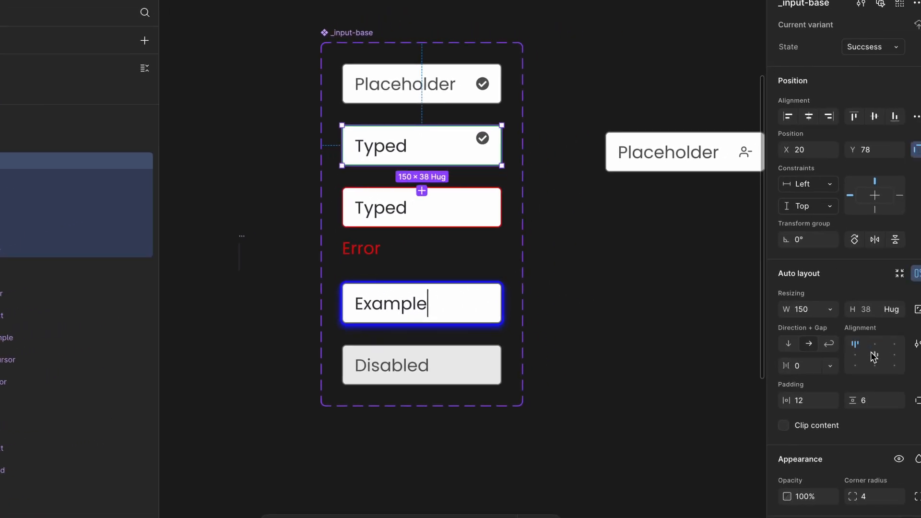
Paste the icon frame into the Error variant's Error-wrapper and set it to horizontal layout, vertically centred with an Auto gap
{"action": "double_click", "coordinate": [381, 205]}
{"action": "scroll", "coordinate": [28, 422], "scroll_direction": "down", "scroll_amount": 1}
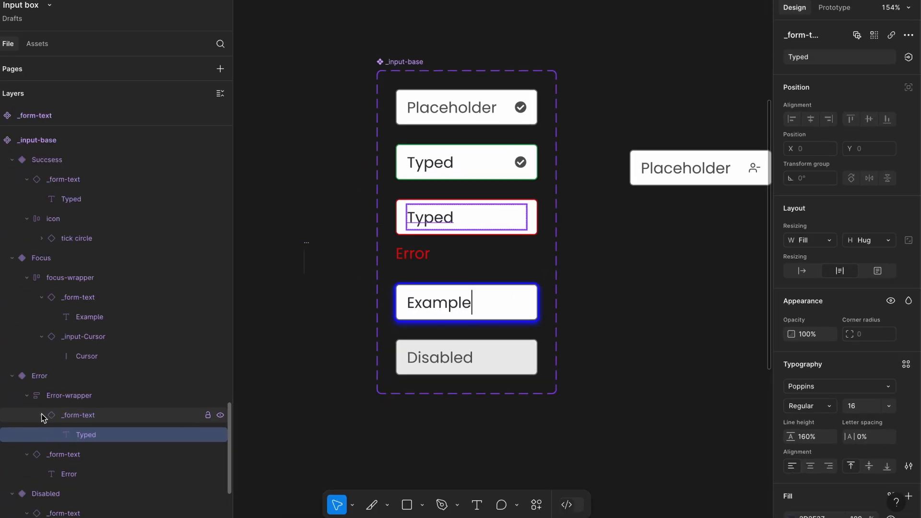
{"action": "left_click", "coordinate": [42, 416]}
{"action": "left_click", "coordinate": [62, 397]}
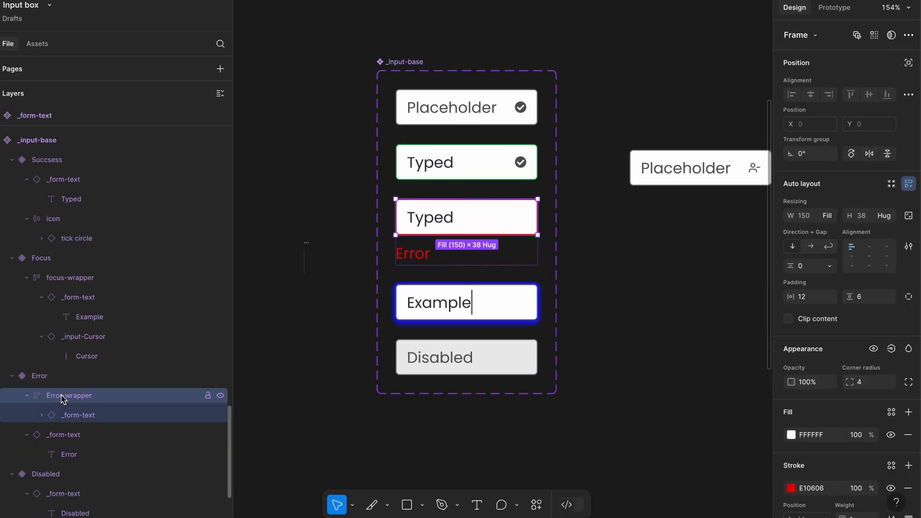
{"action": "key", "text": "ctrl+v"}
{"action": "left_click", "coordinate": [63, 396]}
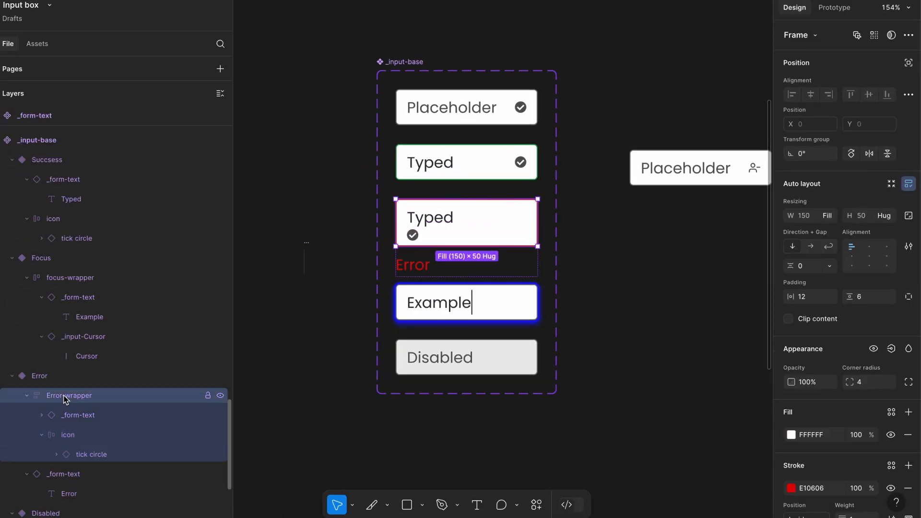
{"action": "left_click", "coordinate": [811, 247]}
{"action": "double_click", "coordinate": [871, 257]}
{"action": "scroll", "coordinate": [616, 285], "scroll_direction": "down", "scroll_amount": 1}
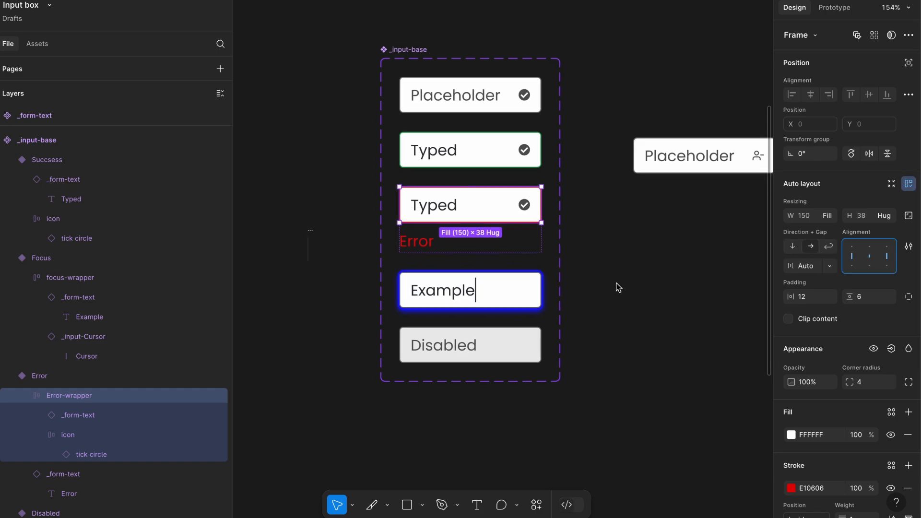
Wrap the Focus variant's _form-text and _input-Cursor in an auto layout frame named wrapper
{"action": "left_click", "coordinate": [445, 286], "text": "ctrl"}
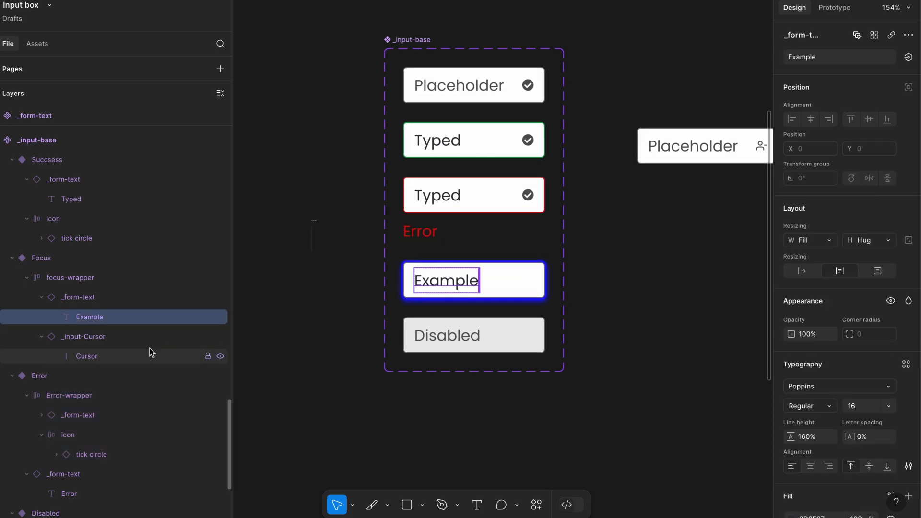
{"action": "left_click", "coordinate": [40, 298]}
{"action": "left_click", "coordinate": [42, 317]}
{"action": "left_click", "coordinate": [85, 319]}
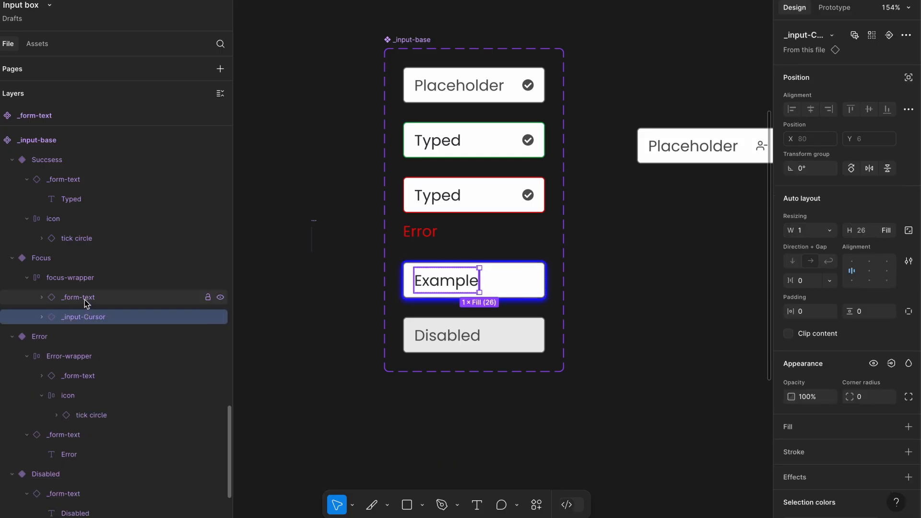
{"action": "left_click", "coordinate": [73, 297], "text": "shift"}
{"action": "key", "text": "shift+a"}
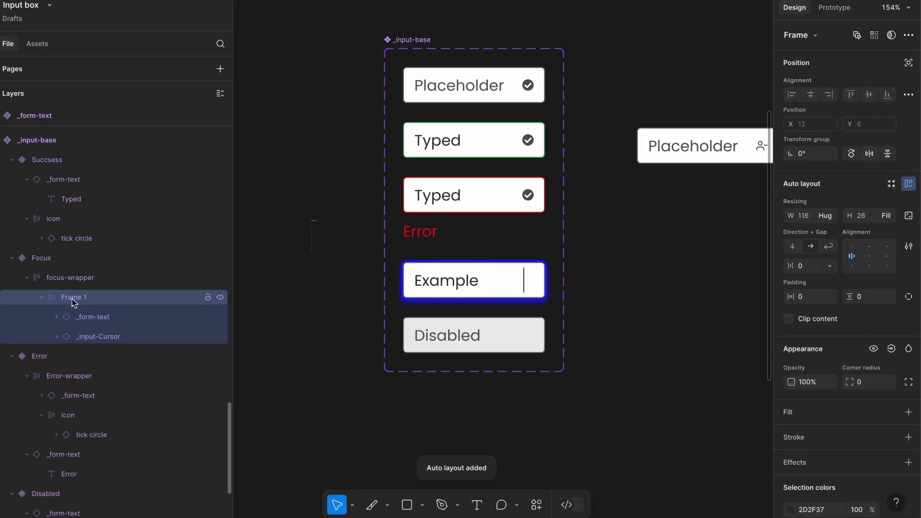
{"action": "double_click", "coordinate": [74, 297]}
{"action": "type", "text": "wrapper"}
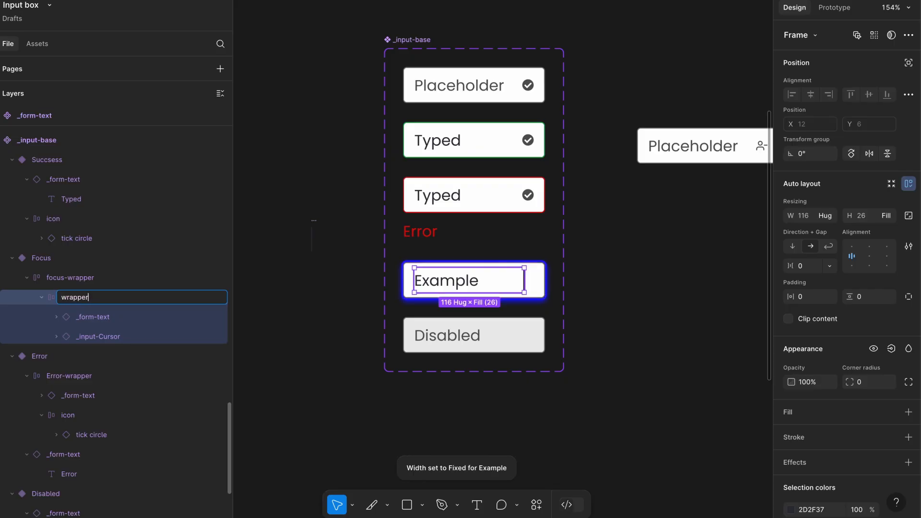
{"action": "key", "text": "Return"}
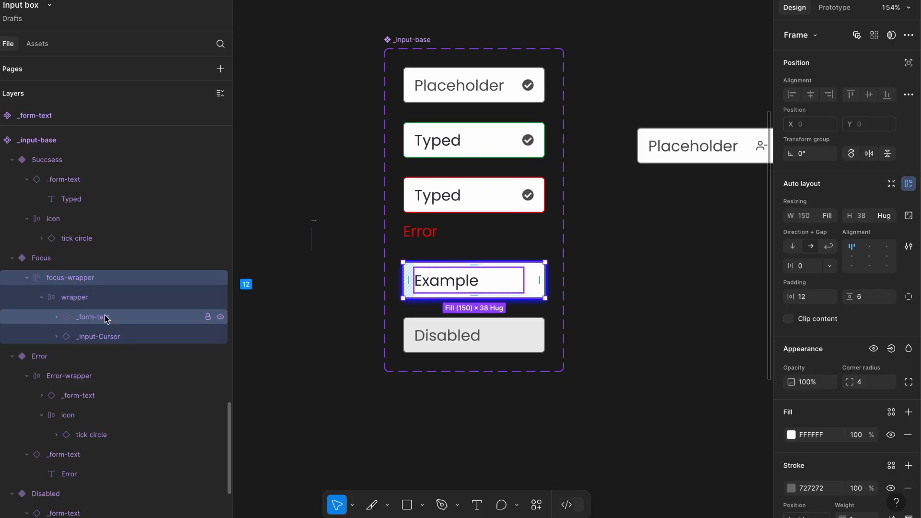
Set the width of the Example text inside the Focus variant's wrapper to Hug
{"action": "left_click", "coordinate": [108, 317]}
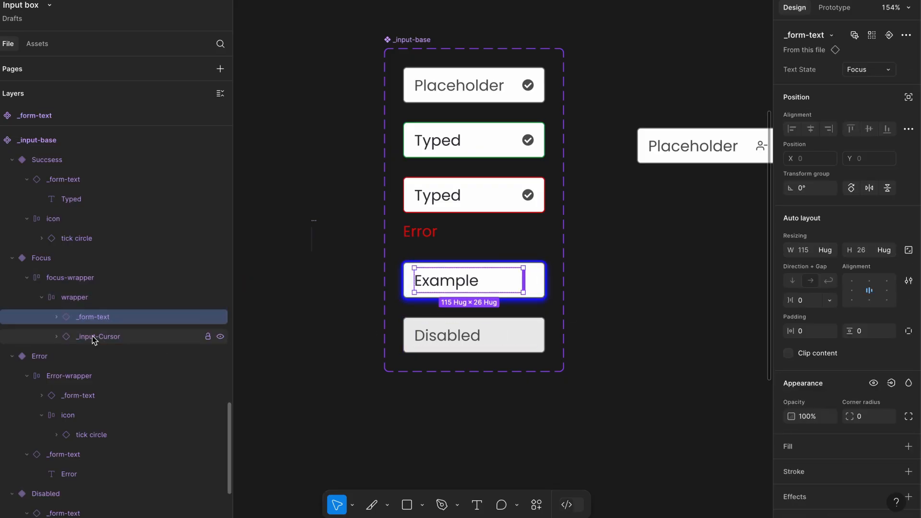
{"action": "left_click", "coordinate": [56, 317]}
{"action": "left_click", "coordinate": [117, 338]}
{"action": "left_click", "coordinate": [834, 243]}
{"action": "left_click", "coordinate": [834, 254]}
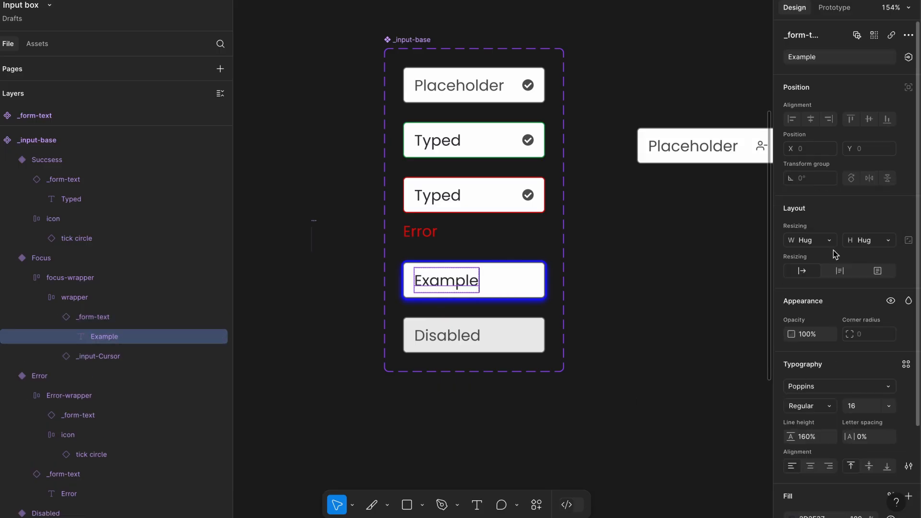
Paste the icon frame into the Focus variant's focus-wrapper and align its contents vertically centred with an Auto gap
{"action": "left_click", "coordinate": [43, 297]}
{"action": "left_click", "coordinate": [72, 297]}
{"action": "left_click", "coordinate": [72, 281]}
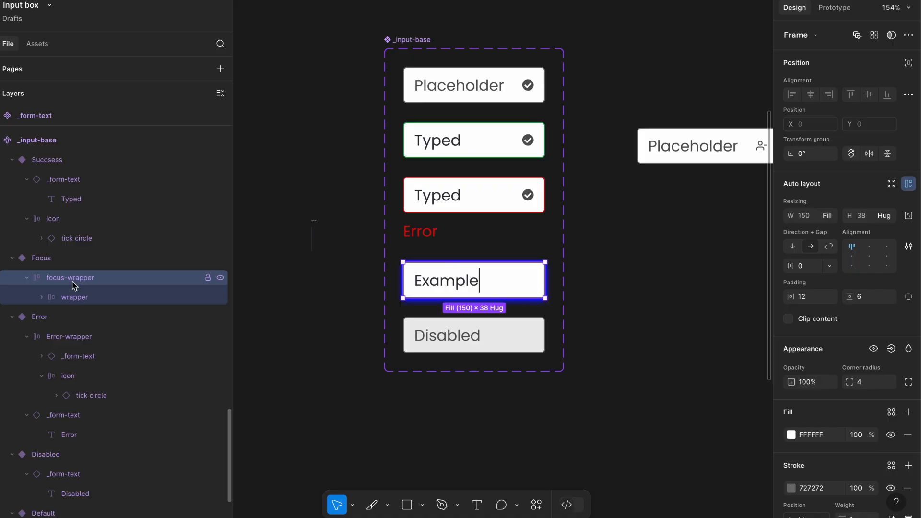
{"action": "key", "text": "ctrl+v"}
{"action": "left_click", "coordinate": [66, 282]}
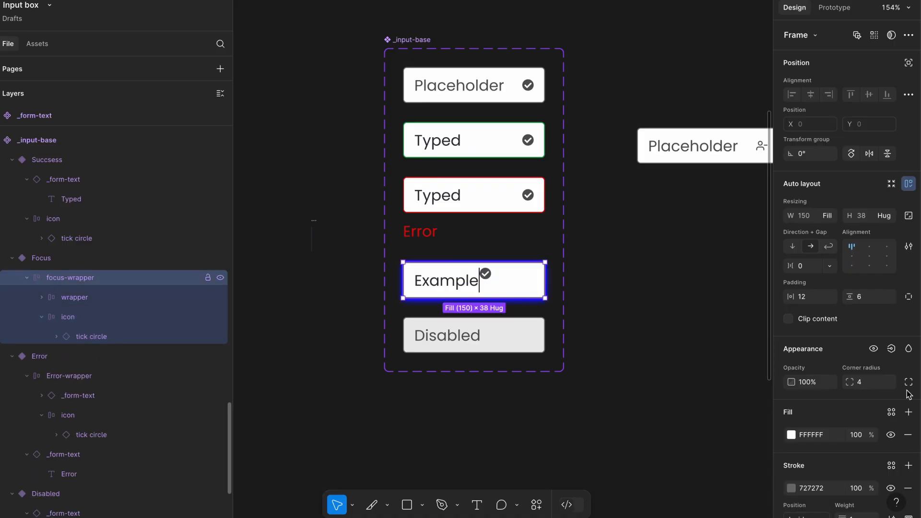
{"action": "double_click", "coordinate": [868, 258]}
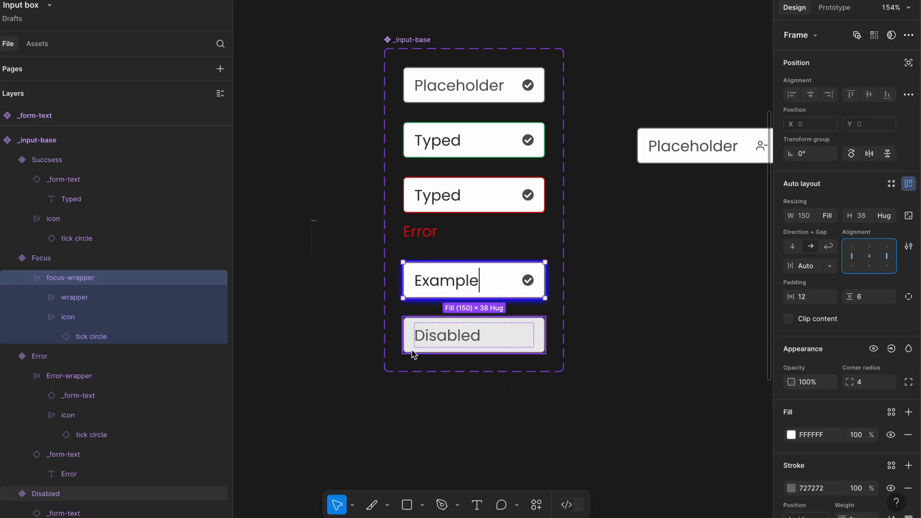
Paste the icon frame into the Disabled variant and set it to horizontal layout, vertically centred with an Auto gap
{"action": "left_click", "coordinate": [441, 337]}
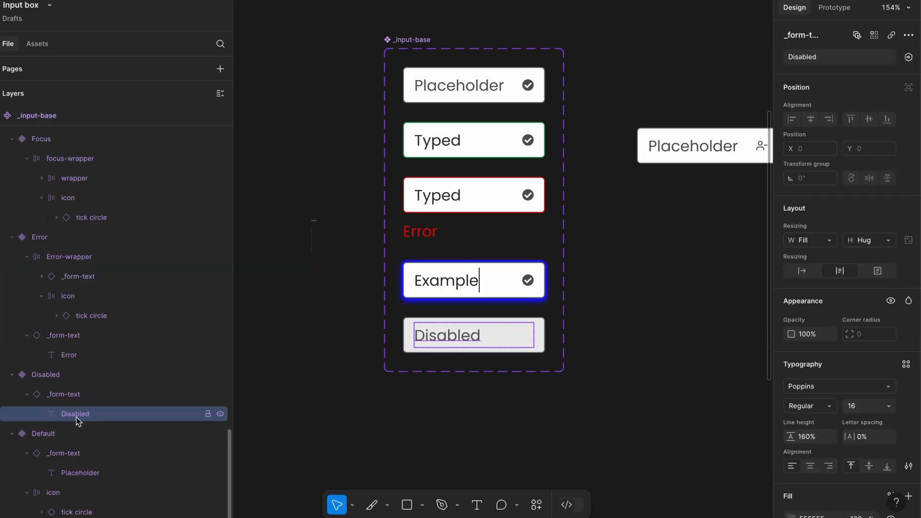
{"action": "key", "text": "ctrl+v"}
{"action": "left_click", "coordinate": [58, 394]}
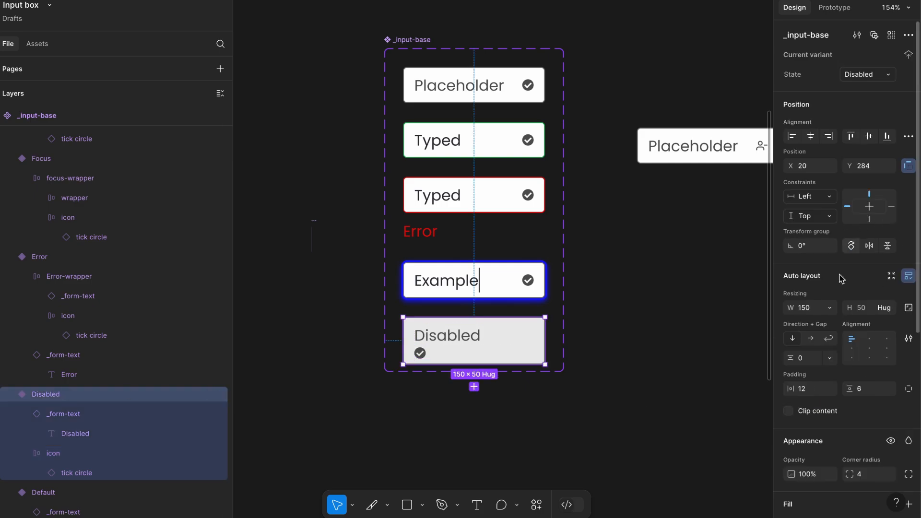
{"action": "left_click", "coordinate": [811, 339]}
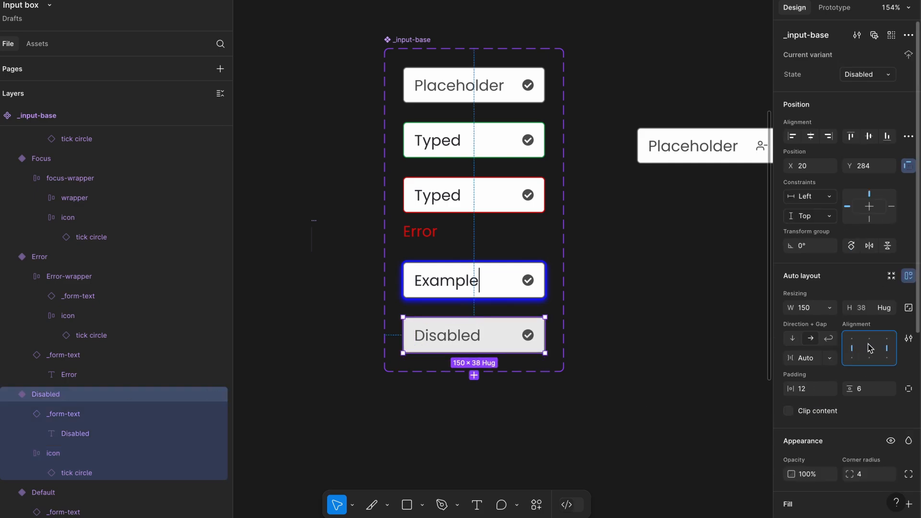
{"action": "scroll", "coordinate": [422, 120], "scroll_direction": "right", "scroll_amount": 3}
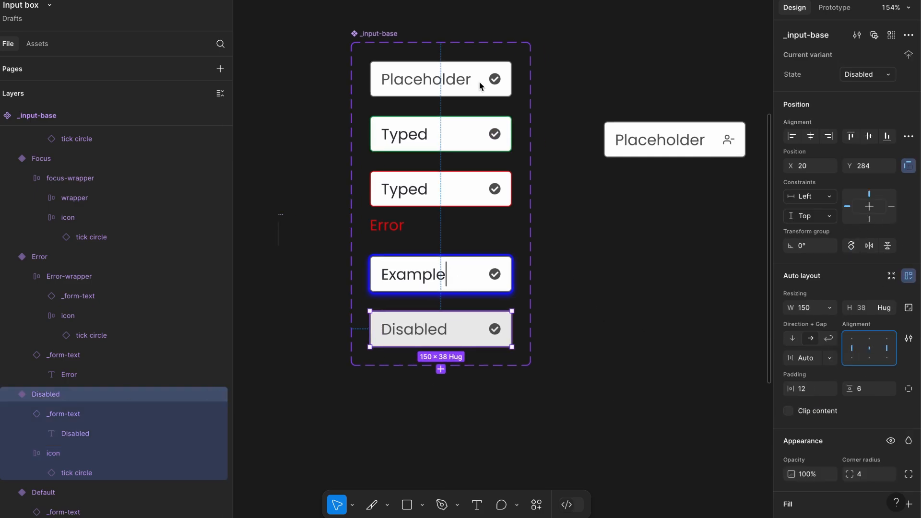
Set the Show icon property's default value to False on the _input-base component set
{"action": "left_click", "coordinate": [394, 37]}
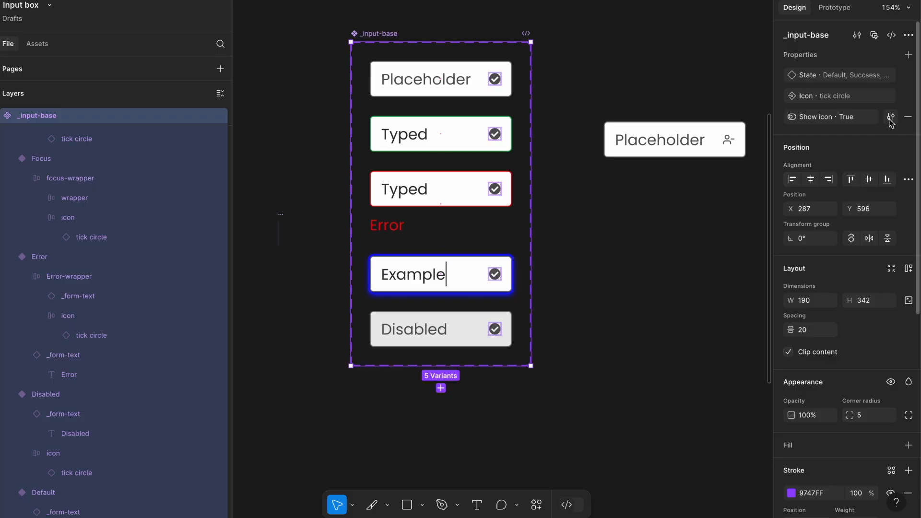
{"action": "left_click", "coordinate": [891, 118]}
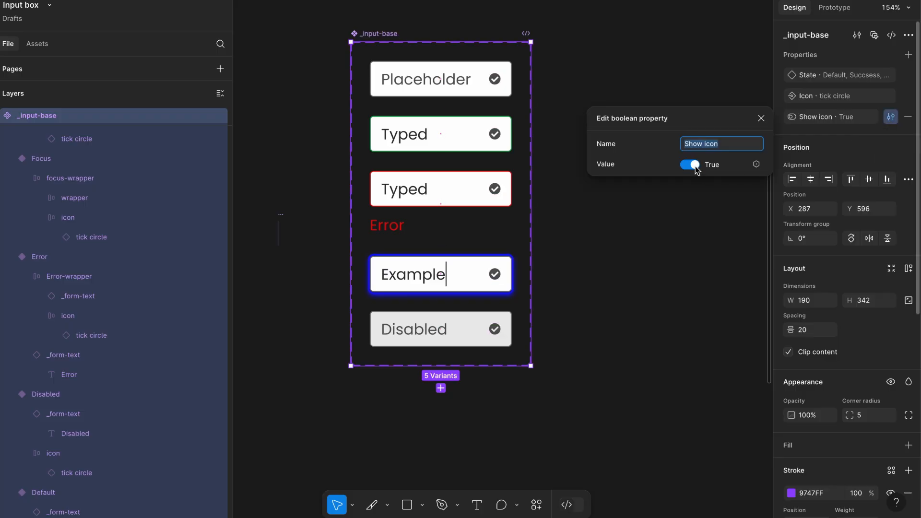
{"action": "left_click", "coordinate": [691, 165]}
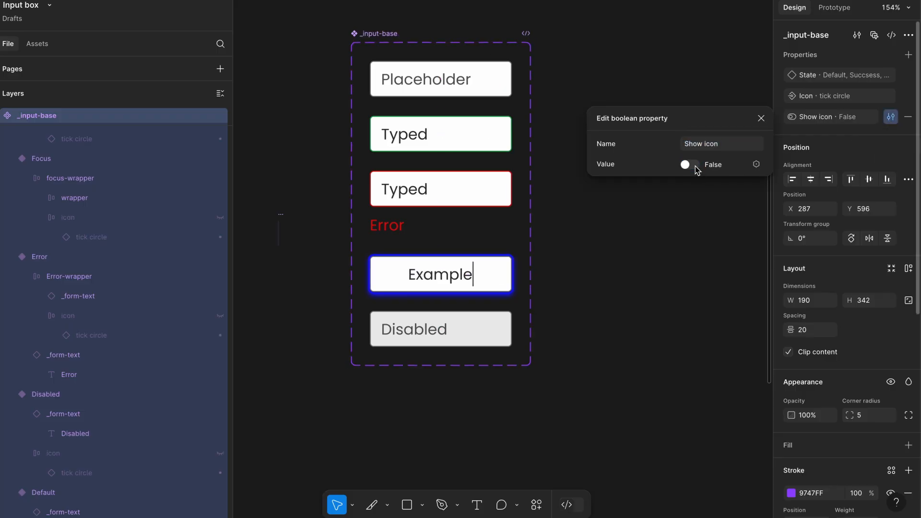
{"action": "left_click", "coordinate": [760, 118]}
Set the wrapper frame inside the Focus variant's focus-wrapper to fill the available width
{"action": "left_click", "coordinate": [74, 217]}
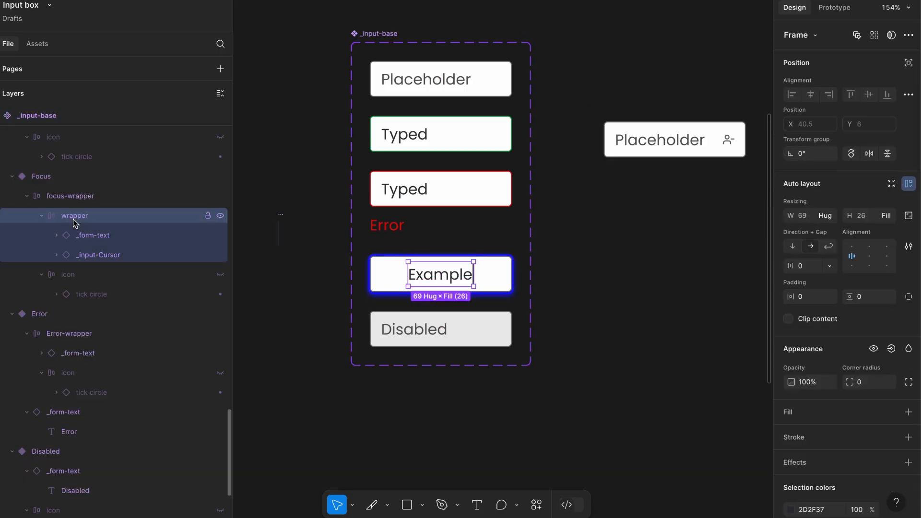
{"action": "left_click", "coordinate": [76, 200]}
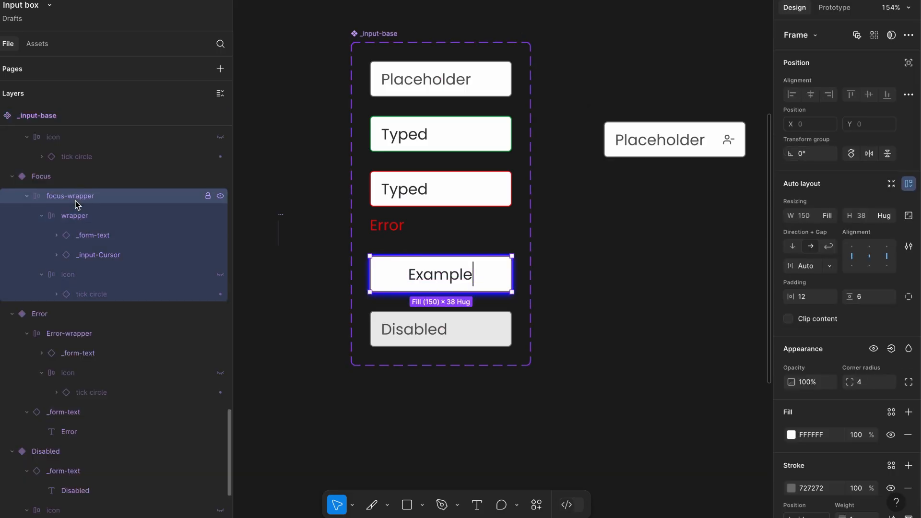
{"action": "left_click", "coordinate": [77, 215]}
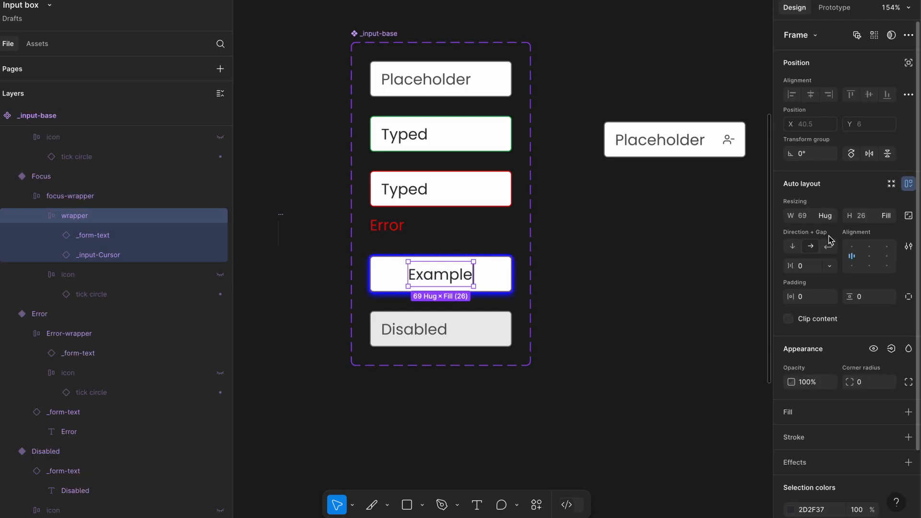
{"action": "left_click", "coordinate": [830, 220]}
{"action": "left_click", "coordinate": [810, 230]}
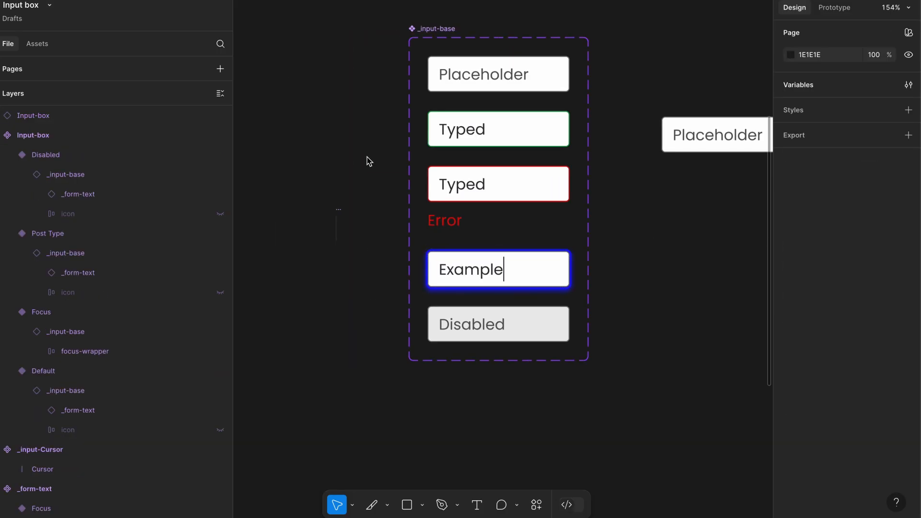
Turn on Show icon for the standalone Input-box instance beside the Input-box component set
{"action": "scroll", "coordinate": [364, 177], "scroll_direction": "down", "scroll_amount": 2}
{"action": "scroll", "coordinate": [364, 177], "scroll_direction": "down", "scroll_amount": 8}
{"action": "scroll", "coordinate": [364, 177], "scroll_direction": "down", "scroll_amount": 2}
{"action": "scroll", "coordinate": [364, 177], "scroll_direction": "right", "scroll_amount": 5}
{"action": "scroll", "coordinate": [364, 177], "scroll_direction": "up", "scroll_amount": 4}
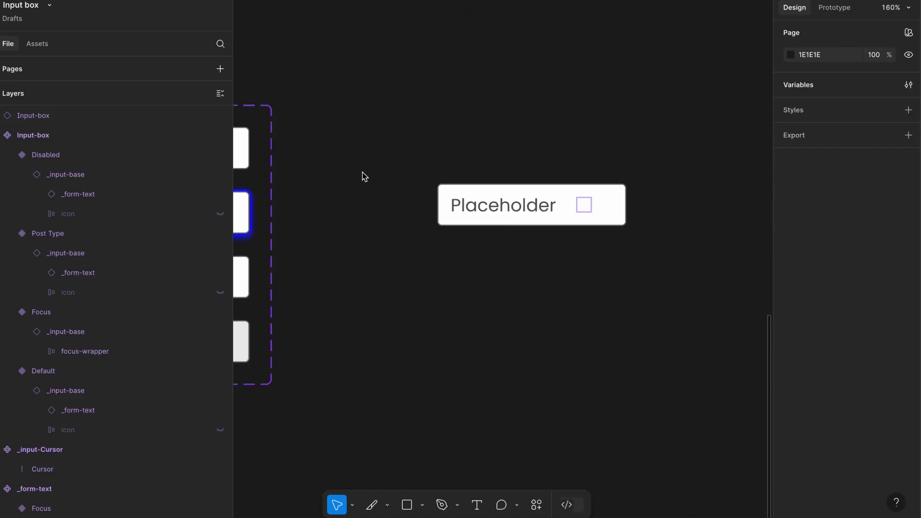
{"action": "left_click", "coordinate": [451, 194]}
{"action": "scroll", "coordinate": [464, 195], "scroll_direction": "right", "scroll_amount": 3}
{"action": "scroll", "coordinate": [464, 194], "scroll_direction": "down", "scroll_amount": 1}
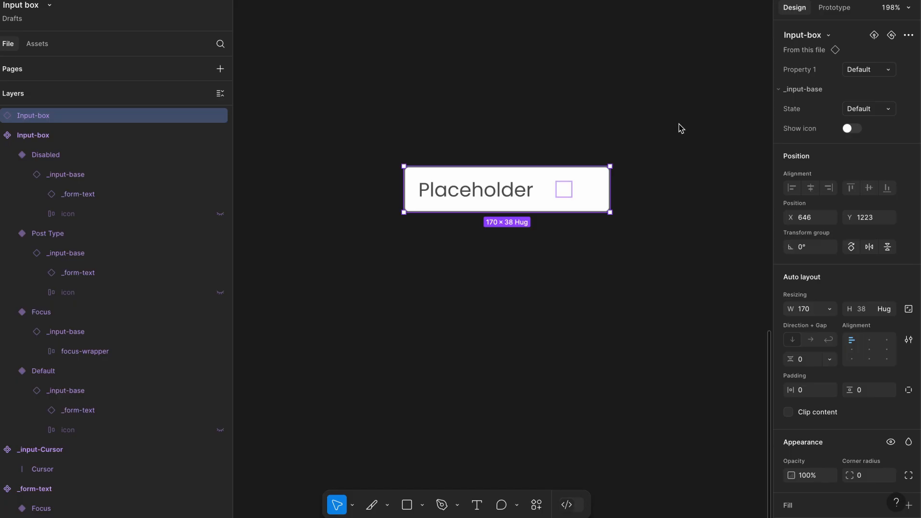
{"action": "key", "text": "Escape"}
{"action": "left_click", "coordinate": [595, 185]}
{"action": "left_click", "coordinate": [848, 128]}
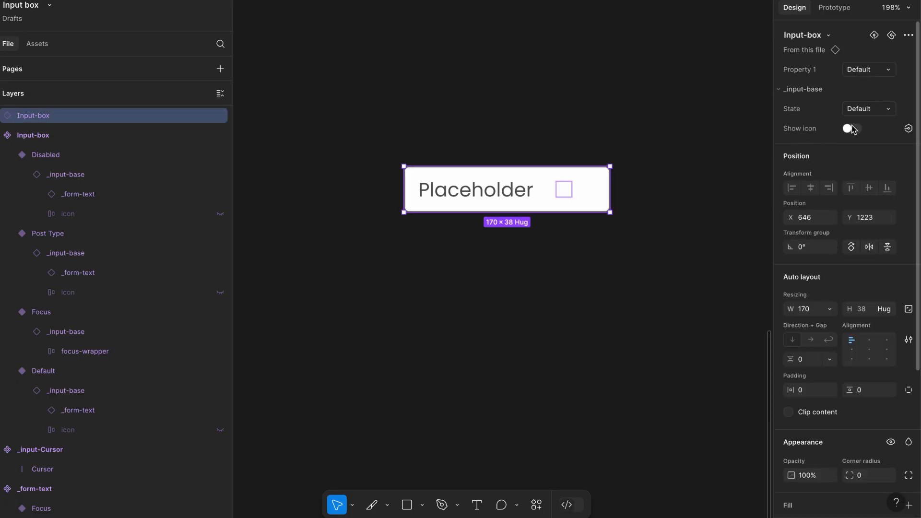
Preview the Input-box instance in its Focus, Post Type and Disabled variants, and return Property 1 to Default
{"action": "left_click", "coordinate": [872, 72]}
{"action": "left_click", "coordinate": [869, 82]}
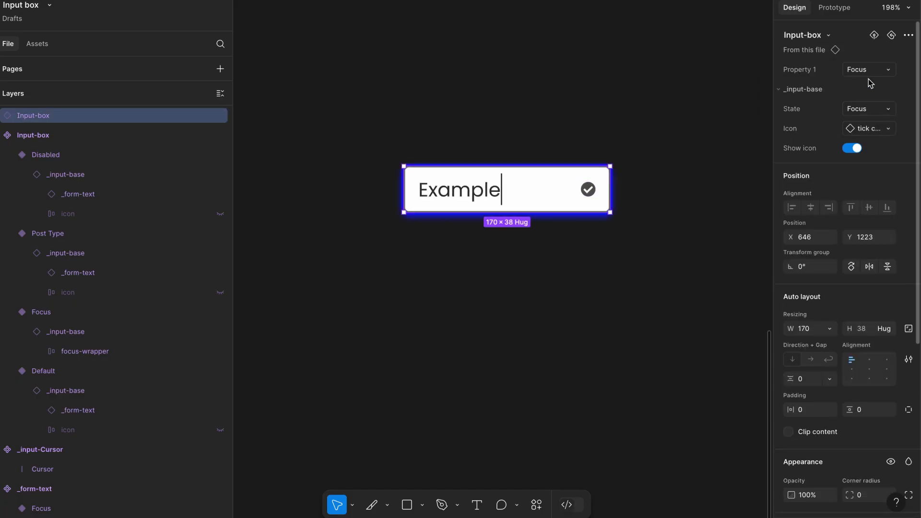
{"action": "left_click", "coordinate": [869, 70]}
{"action": "left_click", "coordinate": [869, 82]}
{"action": "left_click", "coordinate": [870, 70]}
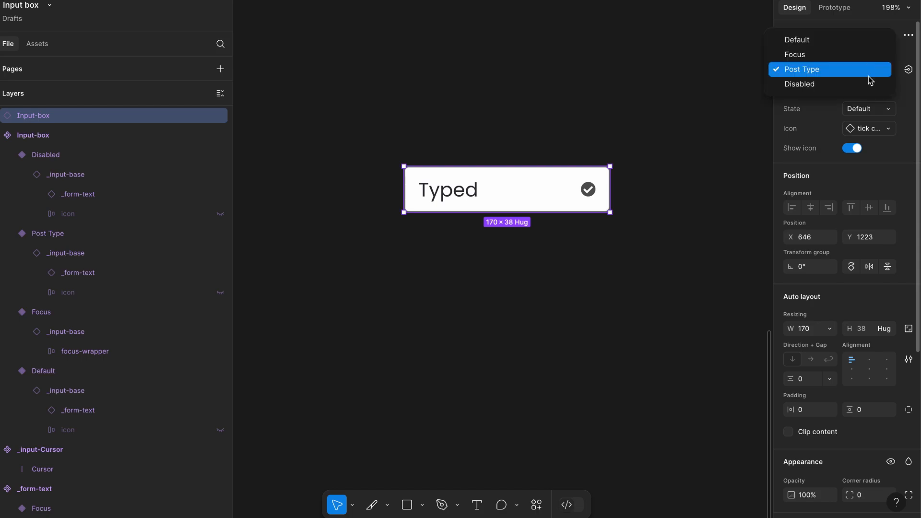
{"action": "left_click", "coordinate": [867, 83]}
{"action": "left_click", "coordinate": [869, 69]}
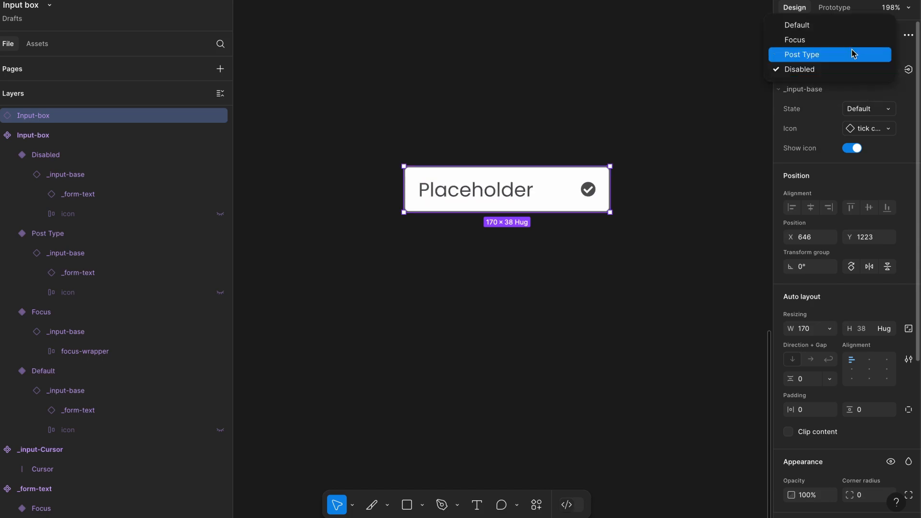
{"action": "key", "text": "Return"}
Swap the Input-box instance's icon for the eye icon from the file's Icons set
{"action": "left_click", "coordinate": [873, 129]}
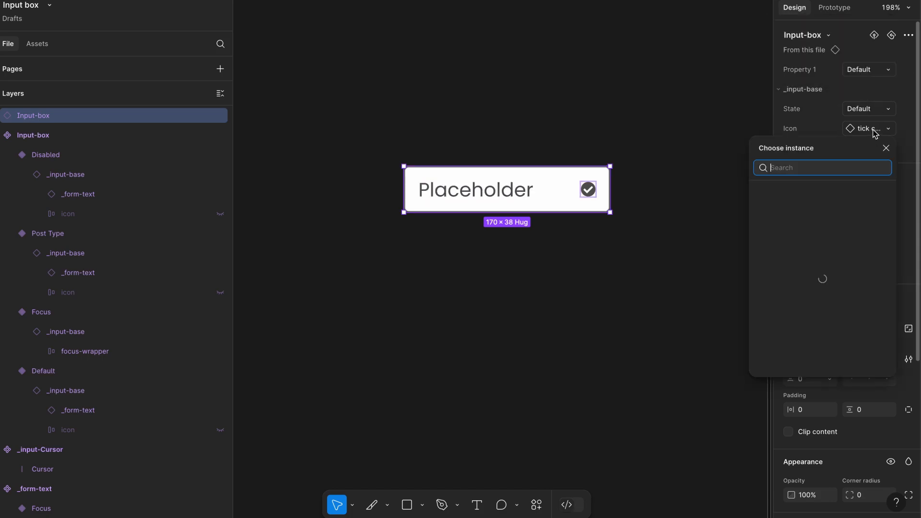
{"action": "scroll", "coordinate": [800, 300], "scroll_direction": "down", "scroll_amount": 1}
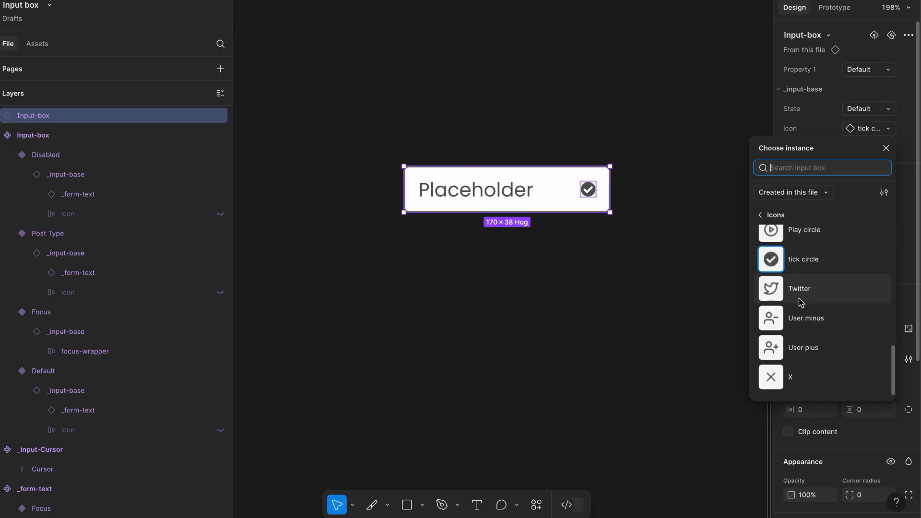
{"action": "scroll", "coordinate": [800, 301], "scroll_direction": "up", "scroll_amount": 5}
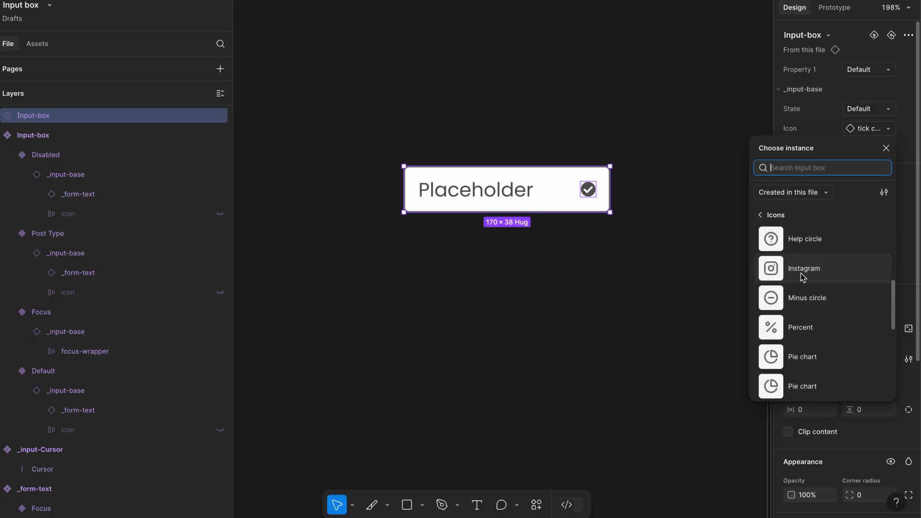
{"action": "scroll", "coordinate": [804, 266], "scroll_direction": "up", "scroll_amount": 3}
{"action": "left_click", "coordinate": [806, 291]}
{"action": "left_click", "coordinate": [806, 291]}
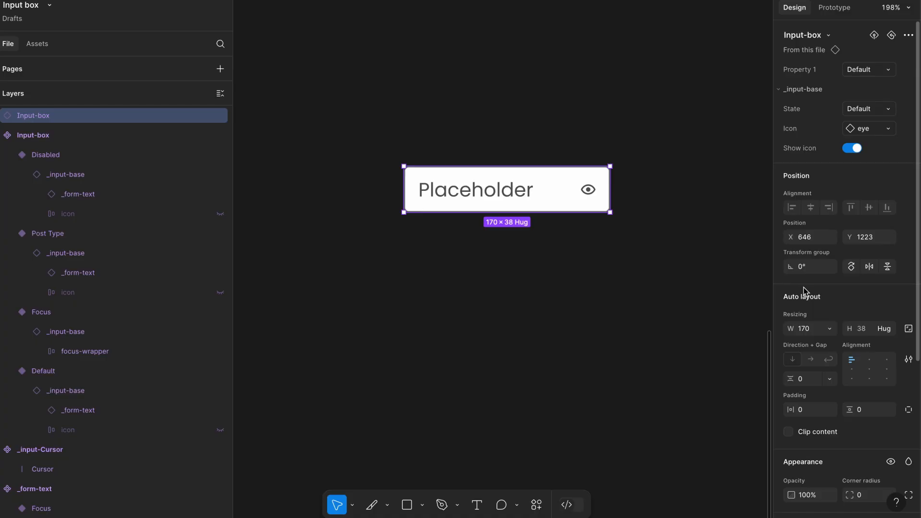
Check the eye icon across variants by switching Property 1 to Focus, Post Type and back to Focus
{"action": "left_click", "coordinate": [872, 73]}
{"action": "left_click", "coordinate": [869, 83]}
{"action": "left_click", "coordinate": [869, 69]}
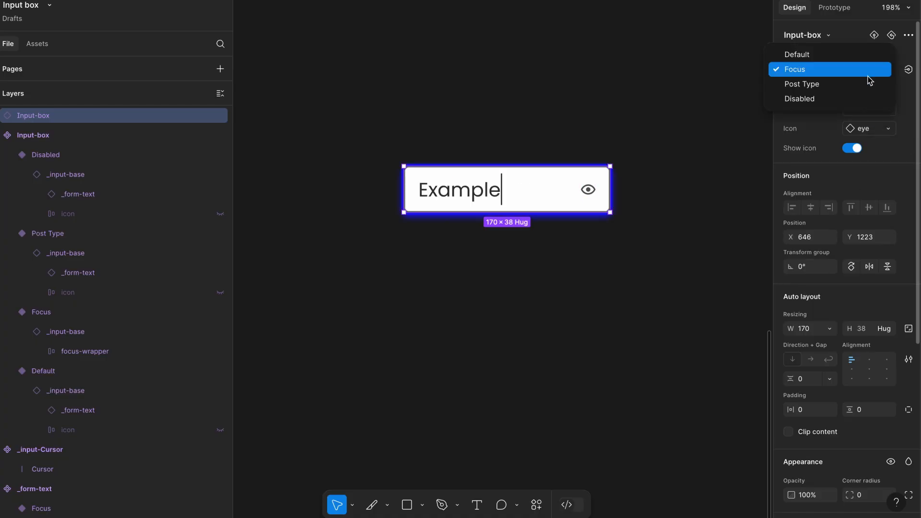
{"action": "left_click", "coordinate": [867, 83]}
{"action": "left_click", "coordinate": [871, 69]}
{"action": "left_click", "coordinate": [851, 67]}
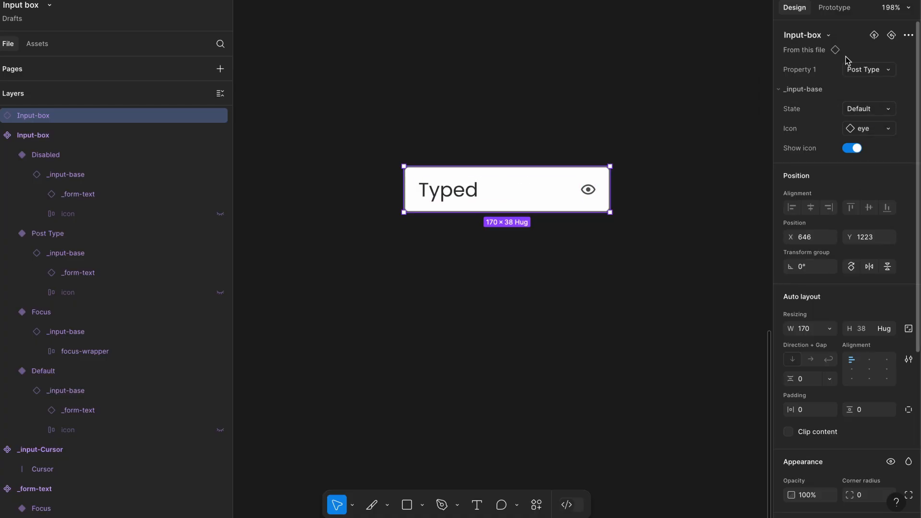
{"action": "left_click", "coordinate": [854, 69]}
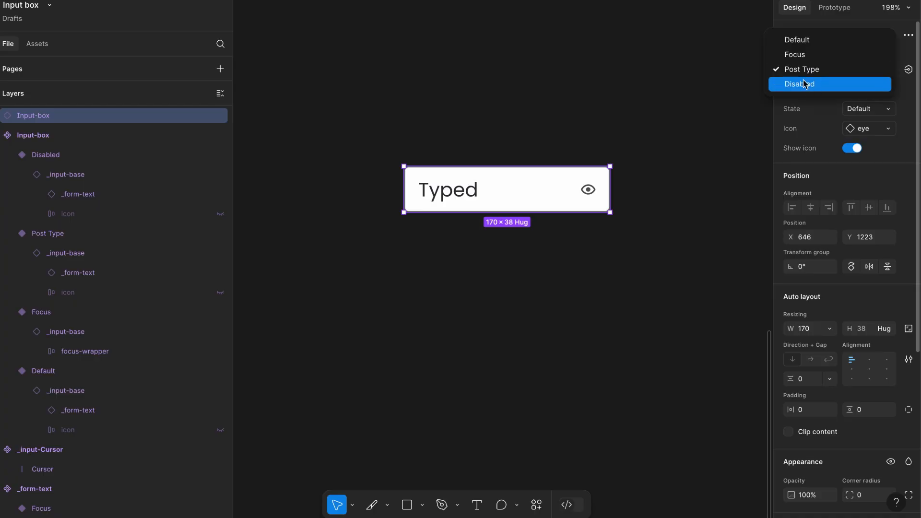
{"action": "left_click", "coordinate": [805, 54]}
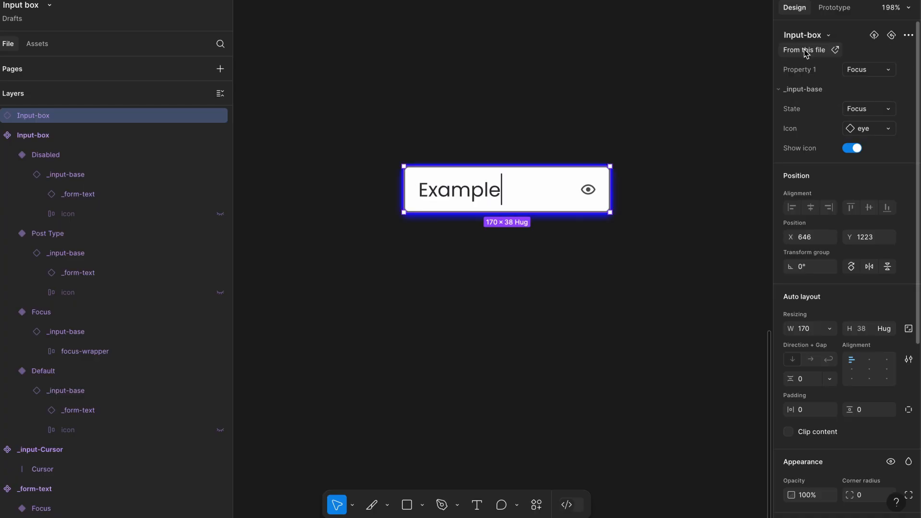
{"action": "left_click", "coordinate": [676, 68]}
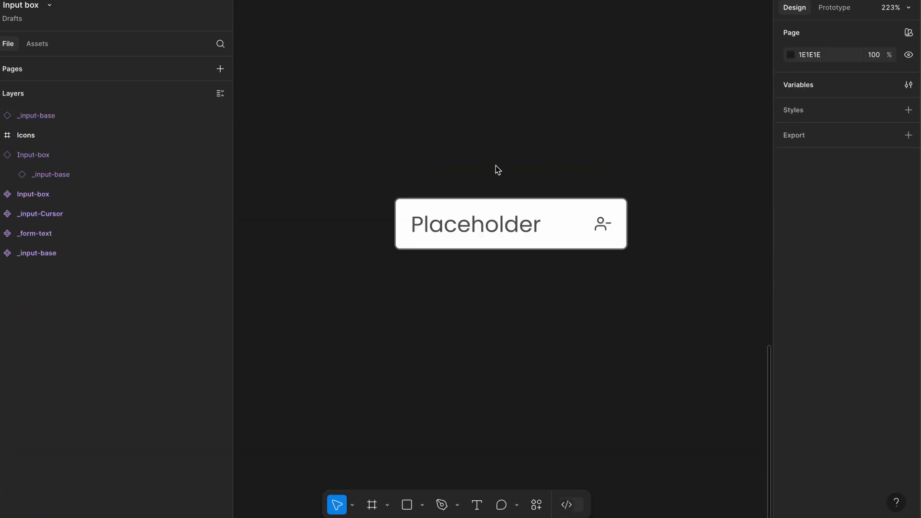
Set the _input-base component set's description to "⚠ Note: Don't change the settings of this component, except for Validation. Use setting of "Parent" input component instead"
{"action": "left_click", "coordinate": [502, 196]}
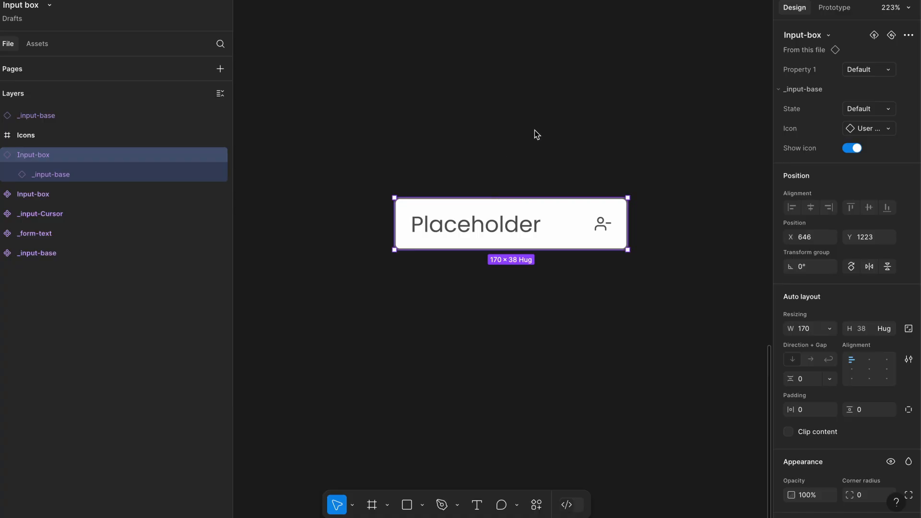
{"action": "scroll", "coordinate": [535, 130], "scroll_direction": "down", "scroll_amount": 5}
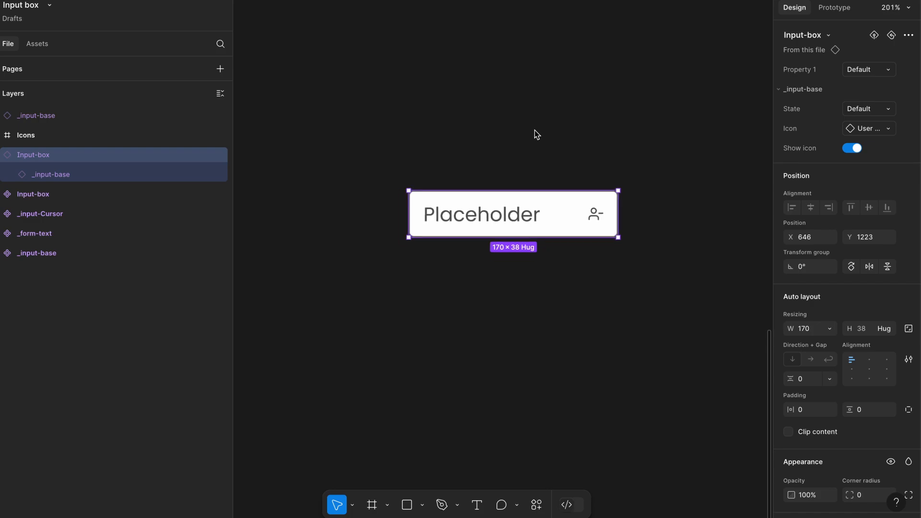
{"action": "scroll", "coordinate": [534, 130], "scroll_direction": "up", "scroll_amount": 4}
{"action": "scroll", "coordinate": [534, 130], "scroll_direction": "left", "scroll_amount": 2}
{"action": "scroll", "coordinate": [534, 134], "scroll_direction": "up", "scroll_amount": 5}
{"action": "scroll", "coordinate": [534, 134], "scroll_direction": "left", "scroll_amount": 2}
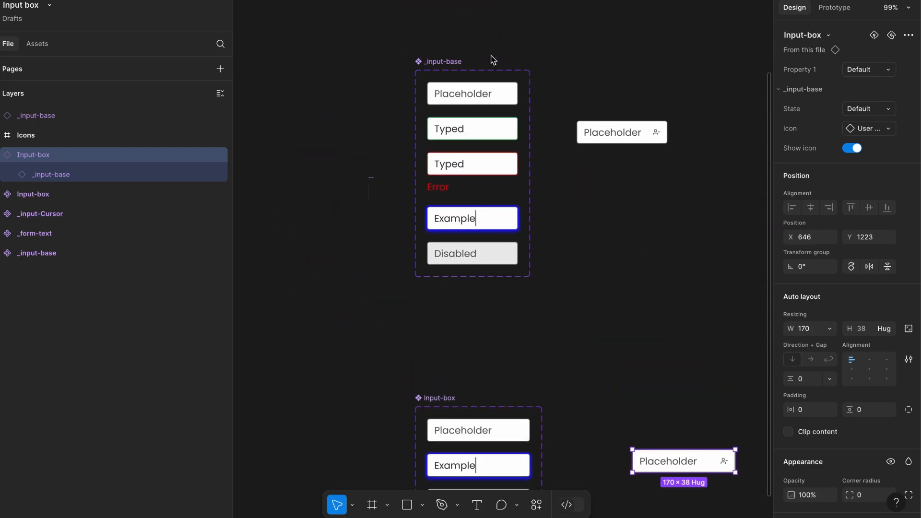
{"action": "scroll", "coordinate": [489, 59], "scroll_direction": "up", "scroll_amount": 3}
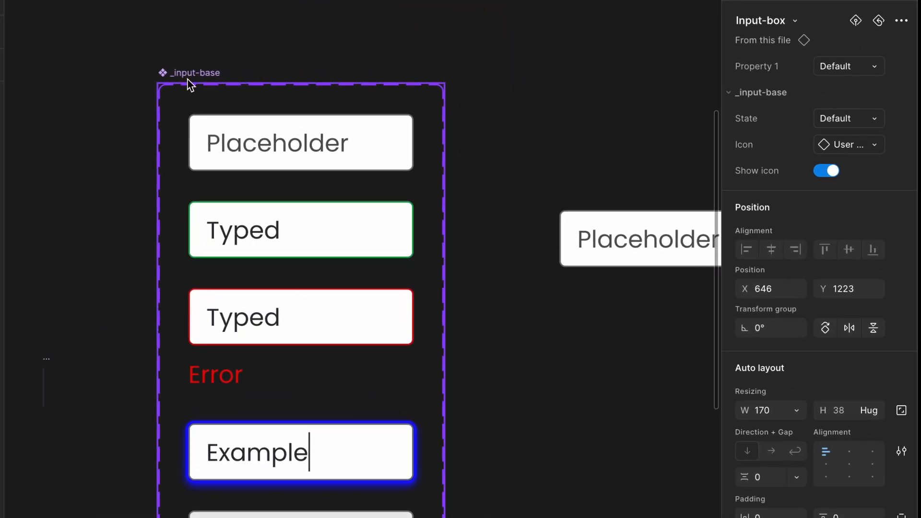
{"action": "left_click", "coordinate": [189, 81]}
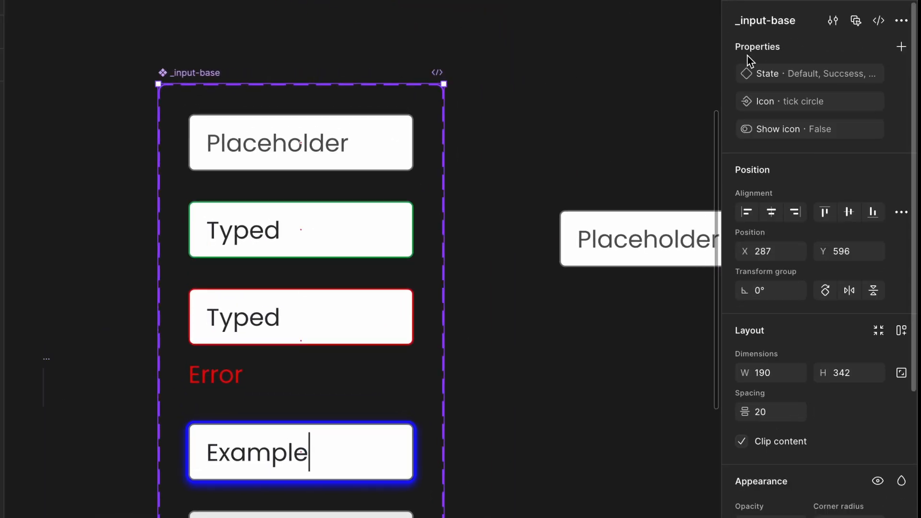
{"action": "left_click", "coordinate": [832, 21]}
{"action": "type", "text": "⚠ Note: Don't change the settings of this component, except for Validation. Use setting of \"Parent\" input component instead"}
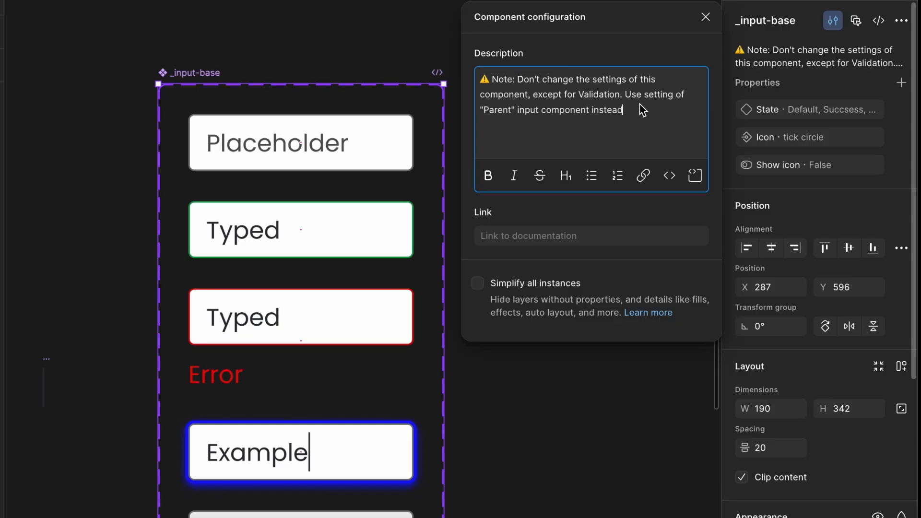
{"action": "left_click", "coordinate": [705, 17]}
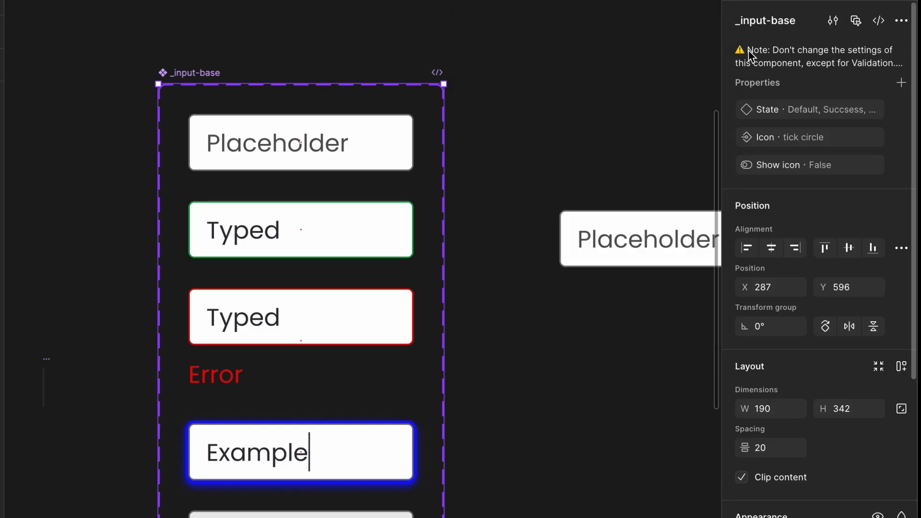
{"action": "left_click", "coordinate": [521, 143]}
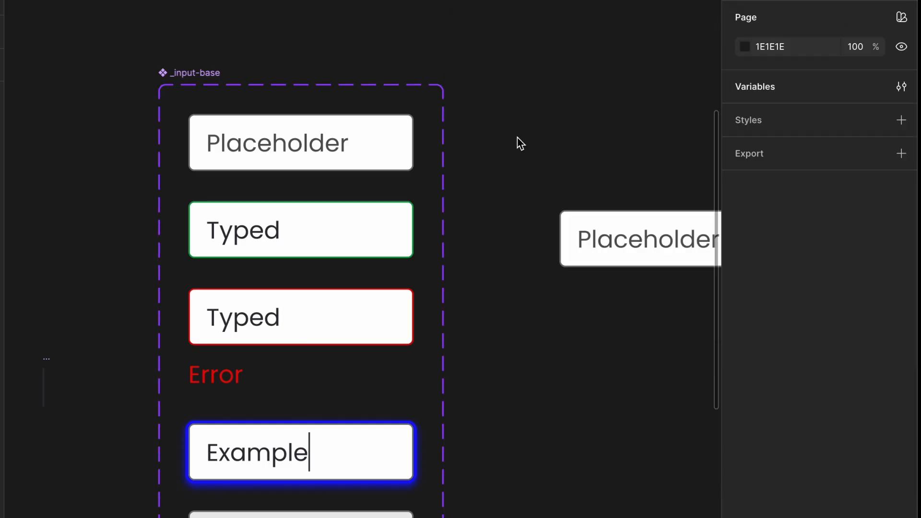
Set Property 1 of the Input-box instance with the user-minus icon to Focus
{"action": "scroll", "coordinate": [517, 142], "scroll_direction": "down", "scroll_amount": 5}
{"action": "scroll", "coordinate": [518, 142], "scroll_direction": "down", "scroll_amount": 5}
{"action": "scroll", "coordinate": [518, 142], "scroll_direction": "right", "scroll_amount": 4}
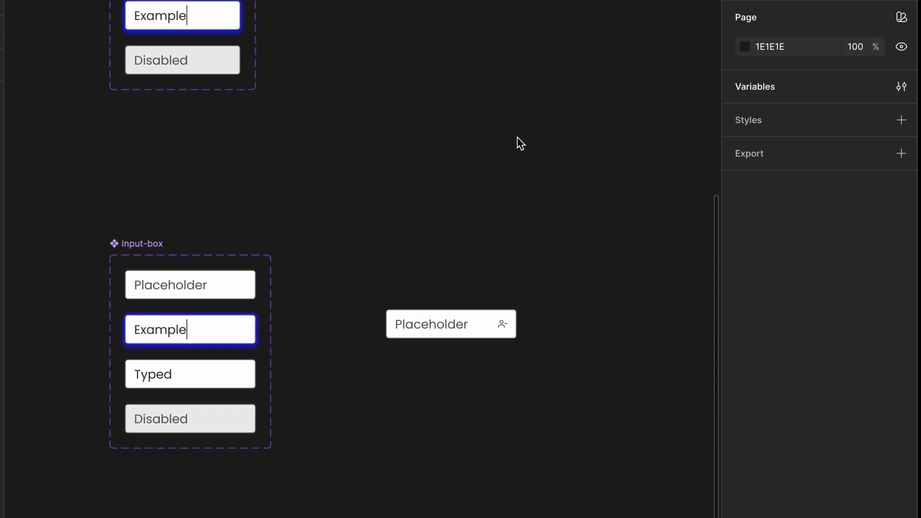
{"action": "scroll", "coordinate": [517, 136], "scroll_direction": "up", "scroll_amount": 5}
{"action": "scroll", "coordinate": [517, 136], "scroll_direction": "down", "scroll_amount": 5}
{"action": "scroll", "coordinate": [517, 137], "scroll_direction": "left", "scroll_amount": 1}
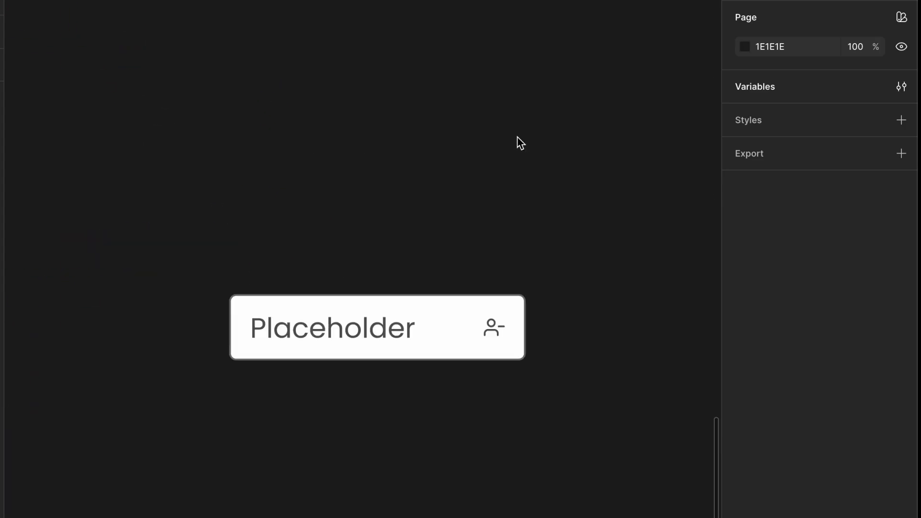
{"action": "scroll", "coordinate": [517, 137], "scroll_direction": "right", "scroll_amount": 1}
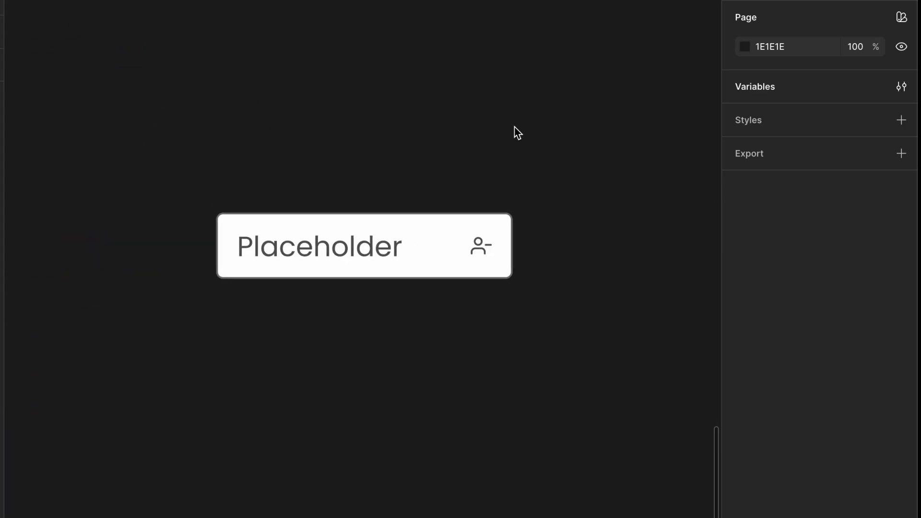
{"action": "left_click", "coordinate": [380, 247]}
{"action": "left_click", "coordinate": [858, 71]}
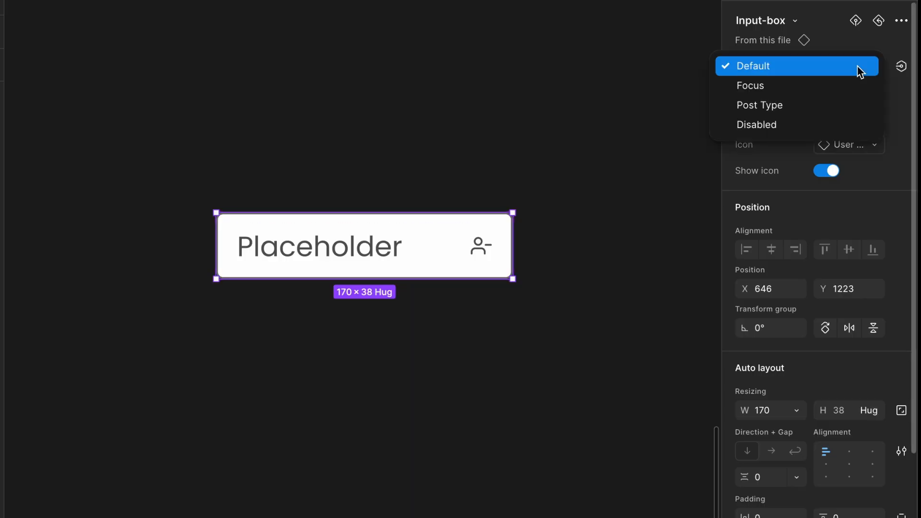
{"action": "left_click", "coordinate": [842, 84]}
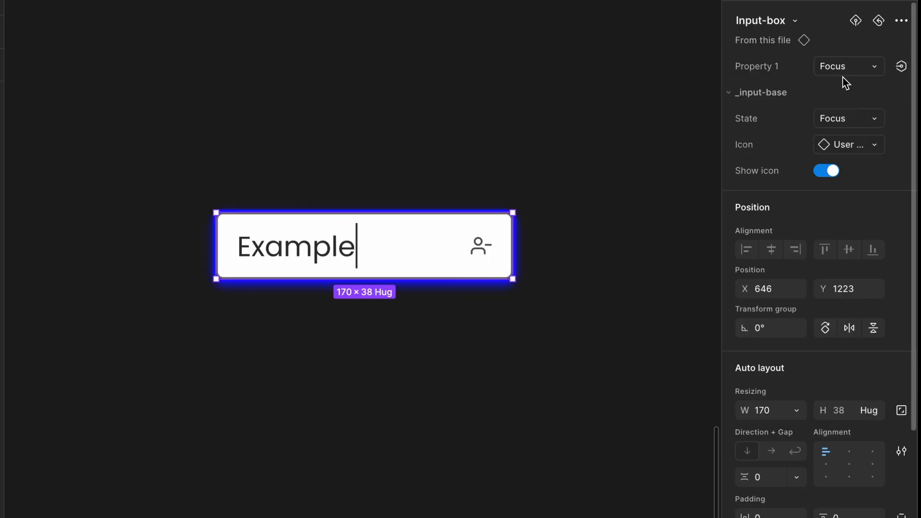
Set the Text State of the nested _form-text inside the focused Input-box instance to Error
{"action": "double_click", "coordinate": [317, 248]}
{"action": "left_click", "coordinate": [319, 250]}
{"action": "left_click", "coordinate": [319, 250]}
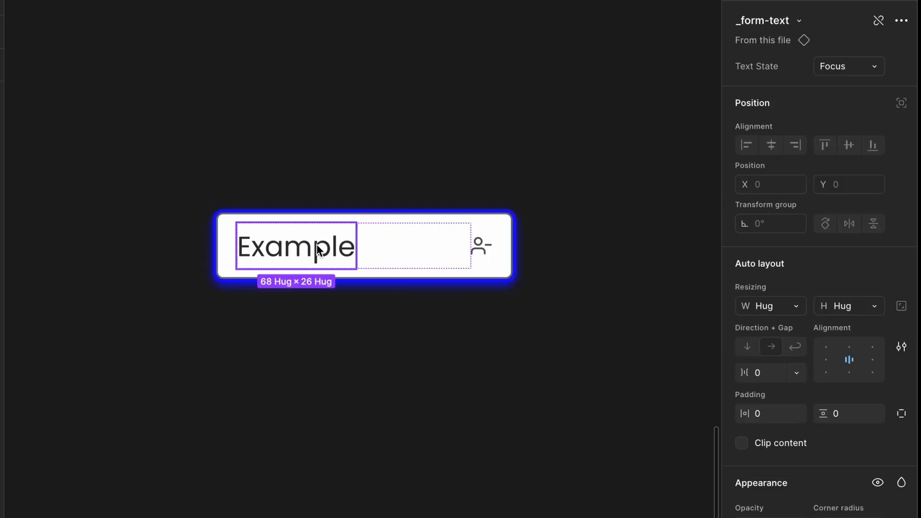
{"action": "left_click", "coordinate": [847, 68]}
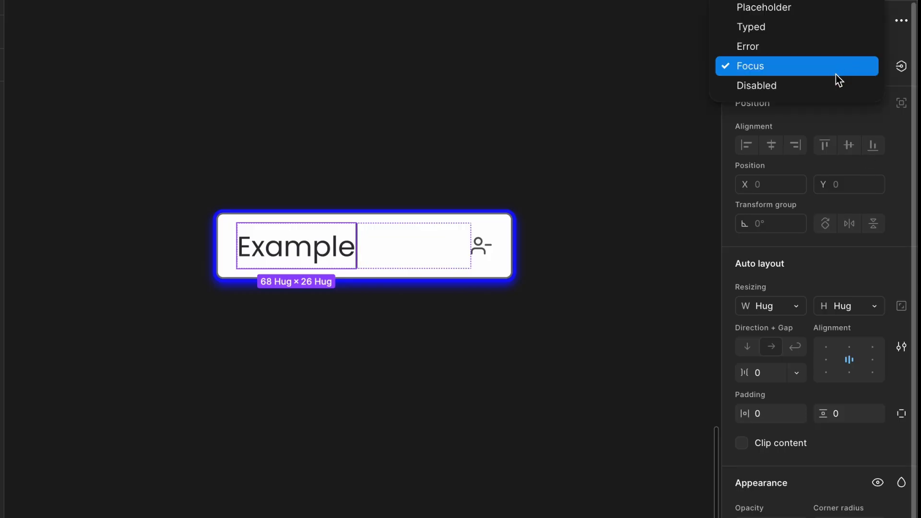
{"action": "left_click", "coordinate": [833, 50]}
{"action": "left_click", "coordinate": [399, 168]}
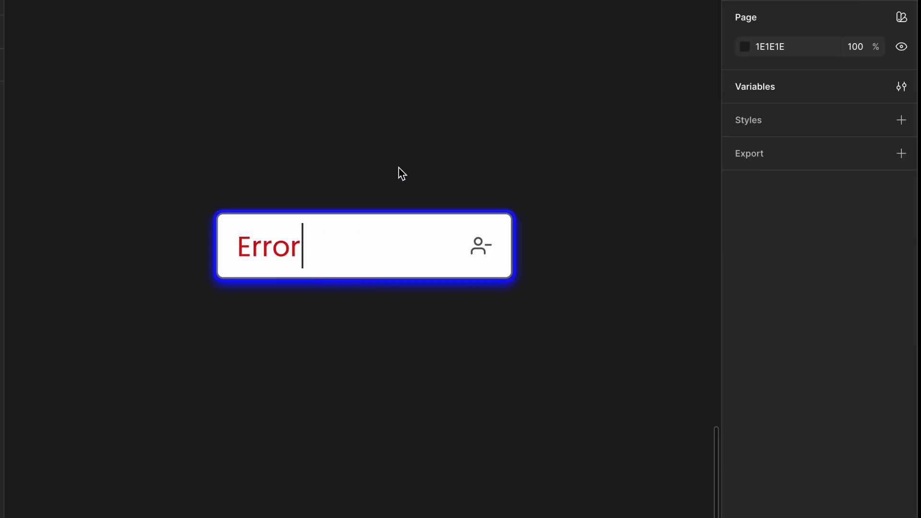
Switch the Input-box instance's Property 1 to Default, to Focus to check the text override, and back to Default
{"action": "left_click", "coordinate": [376, 212]}
{"action": "left_click", "coordinate": [857, 67]}
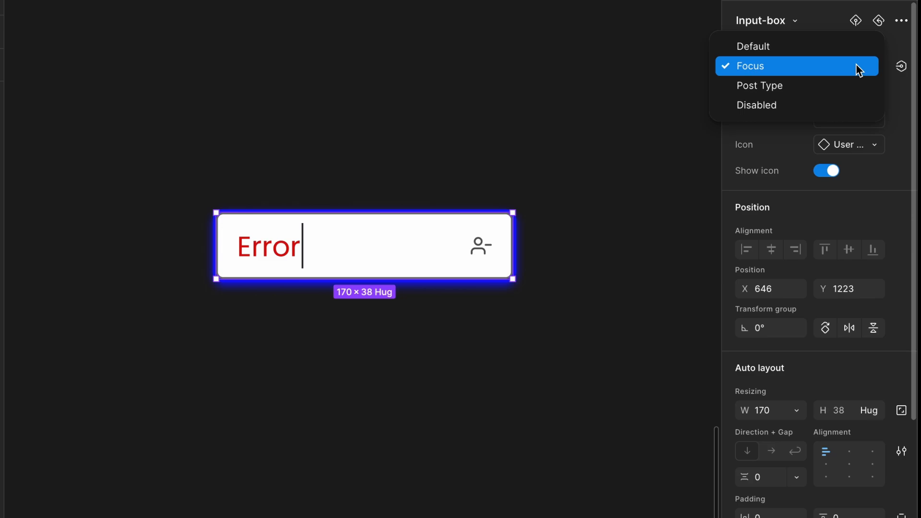
{"action": "left_click", "coordinate": [832, 51]}
{"action": "left_click", "coordinate": [847, 71]}
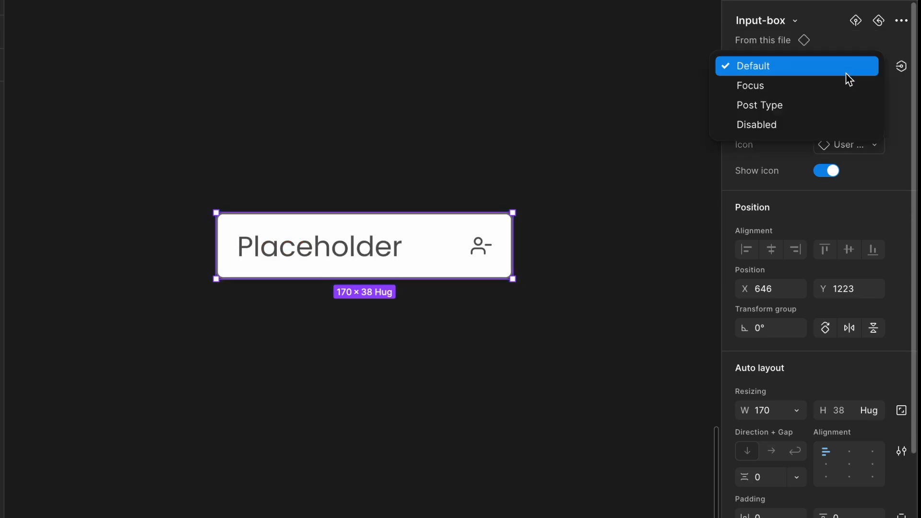
{"action": "left_click", "coordinate": [844, 83]}
{"action": "left_click", "coordinate": [845, 71]}
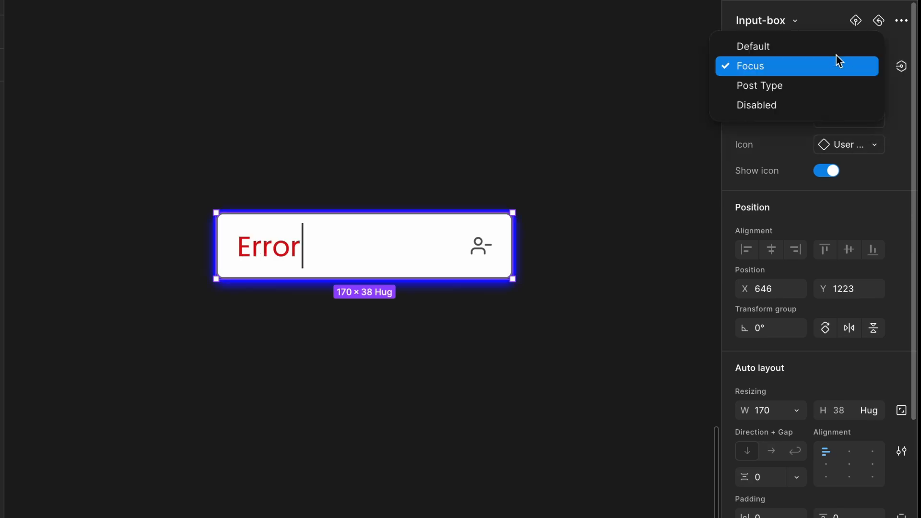
{"action": "left_click", "coordinate": [836, 51]}
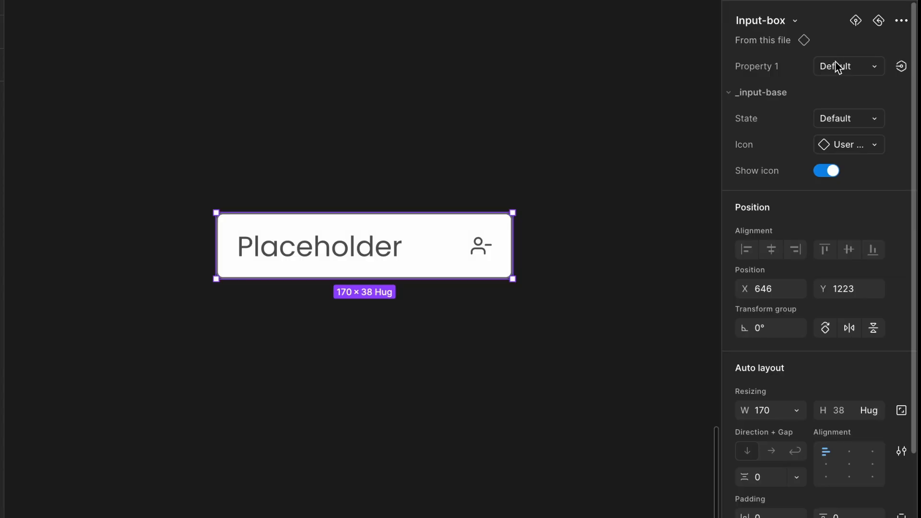
Switch the Input-box instance's Property 1 to Focus once more and return it to Default, then deselect it
{"action": "left_click", "coordinate": [832, 68]}
{"action": "left_click", "coordinate": [818, 89]}
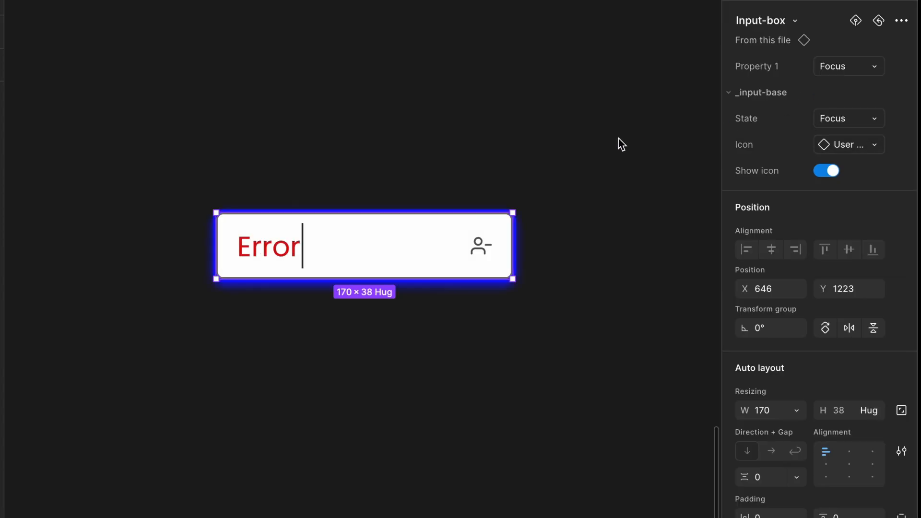
{"action": "left_click", "coordinate": [857, 72]}
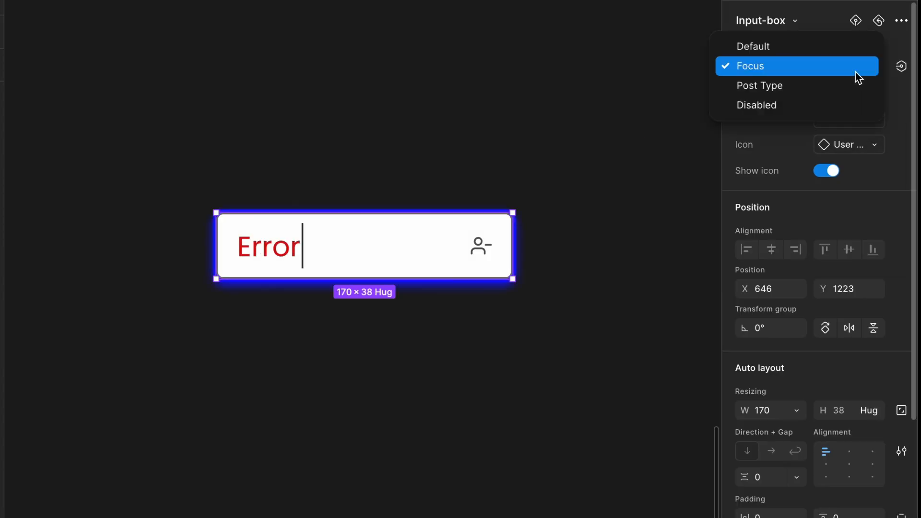
{"action": "left_click", "coordinate": [827, 48]}
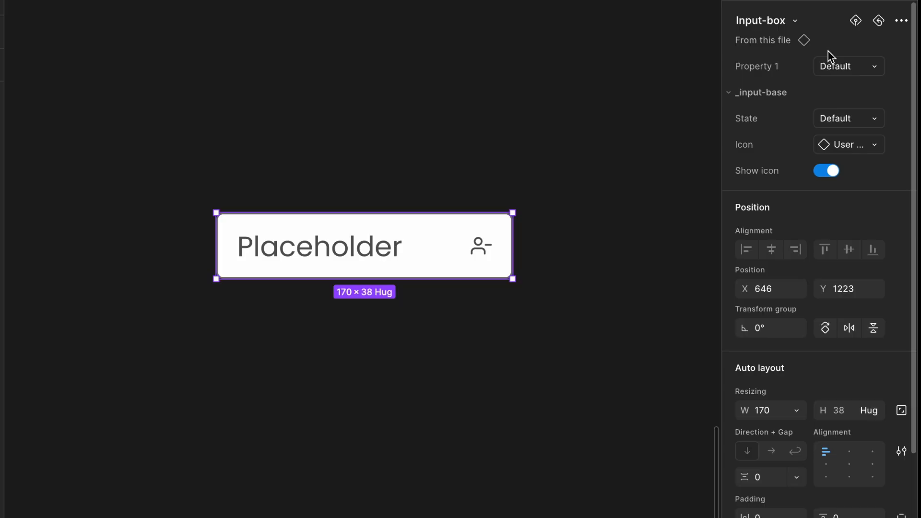
{"action": "left_click", "coordinate": [587, 176]}
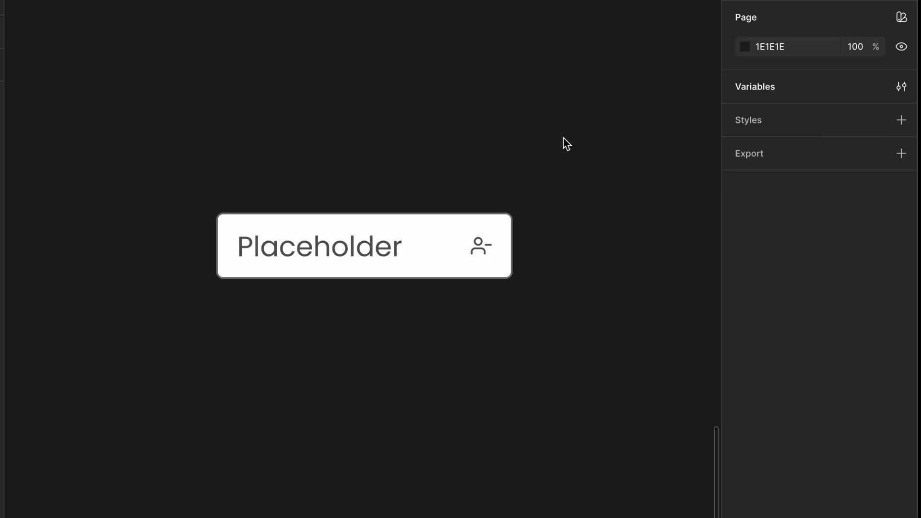
Inspect the nested _input-base inside the Input-box instance and its description note
{"action": "left_click", "coordinate": [465, 216]}
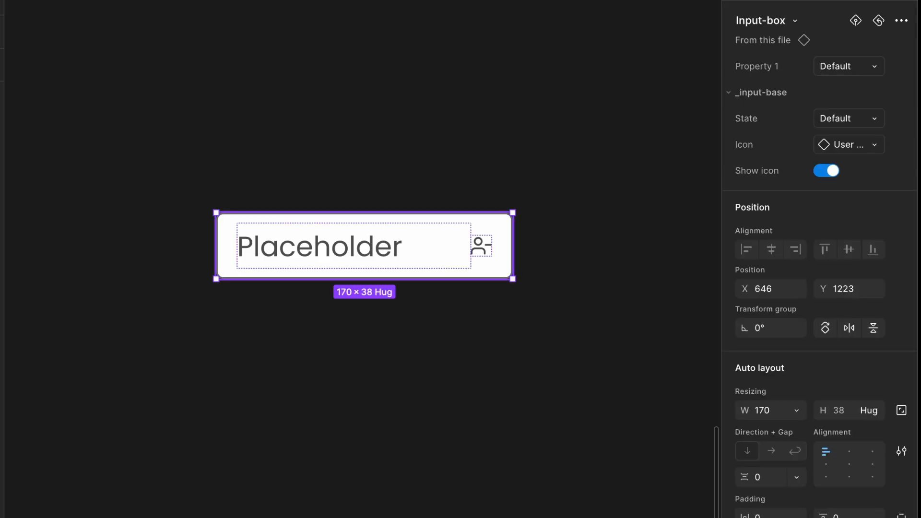
{"action": "left_click", "coordinate": [814, 92]}
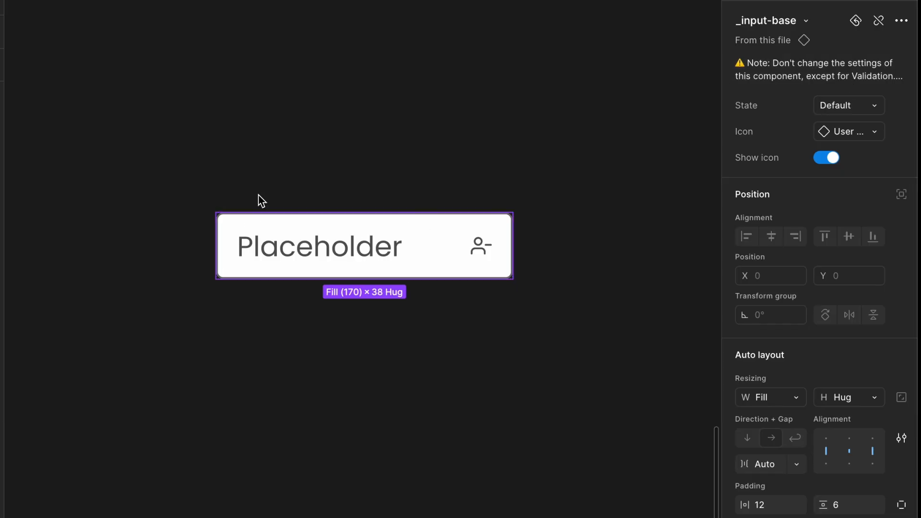
{"action": "key", "text": "Escape"}
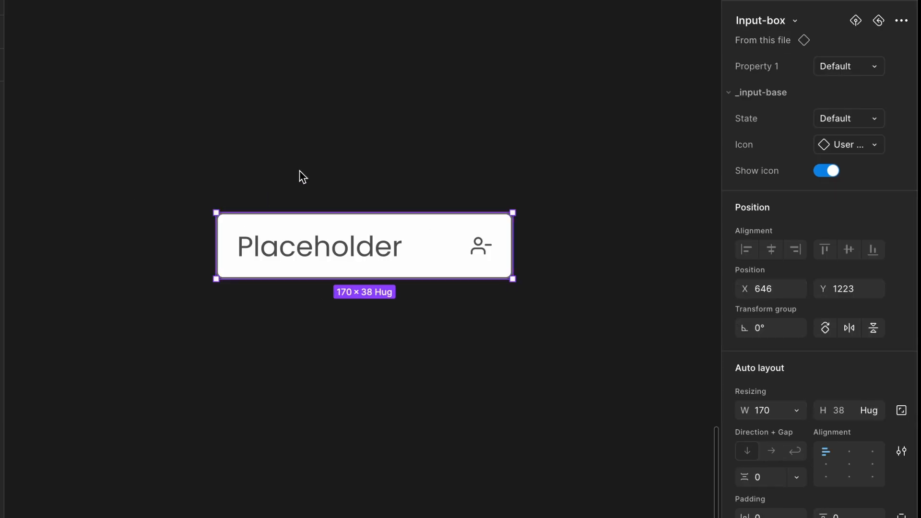
{"action": "key", "text": "Escape"}
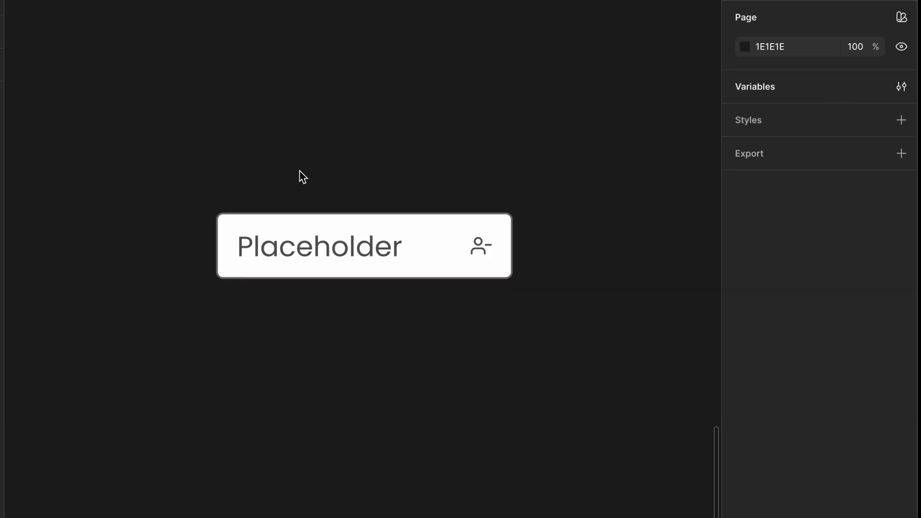
Set the Input-box component set's description to "⚠ Note: Don't change the _input-base component settings except for Validation. Use the settings of the Parent Input component instead."
{"action": "scroll", "coordinate": [300, 171], "scroll_direction": "left", "scroll_amount": 11}
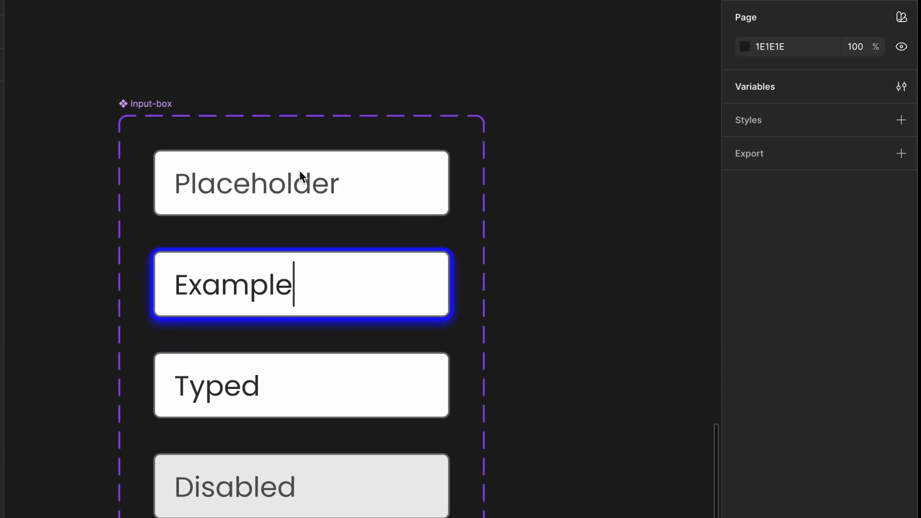
{"action": "scroll", "coordinate": [315, 73], "scroll_direction": "down", "scroll_amount": 1}
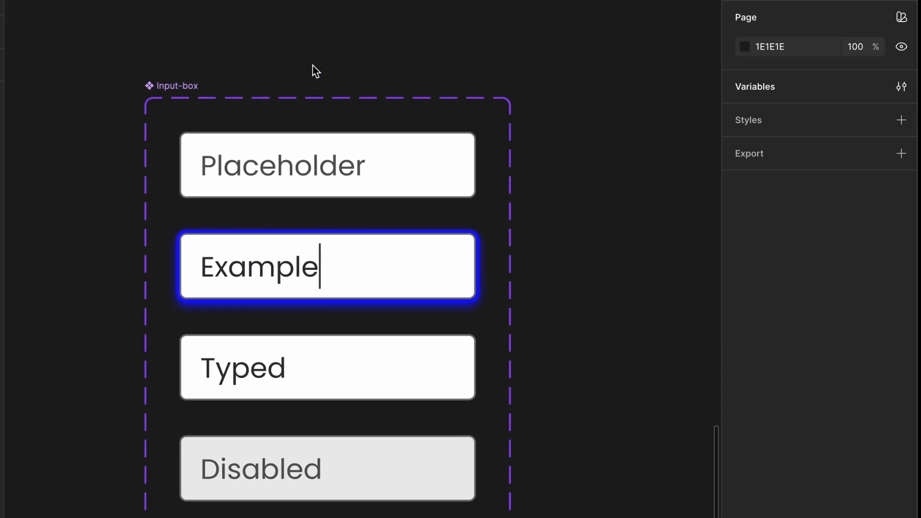
{"action": "left_click", "coordinate": [189, 87]}
{"action": "left_click", "coordinate": [832, 20]}
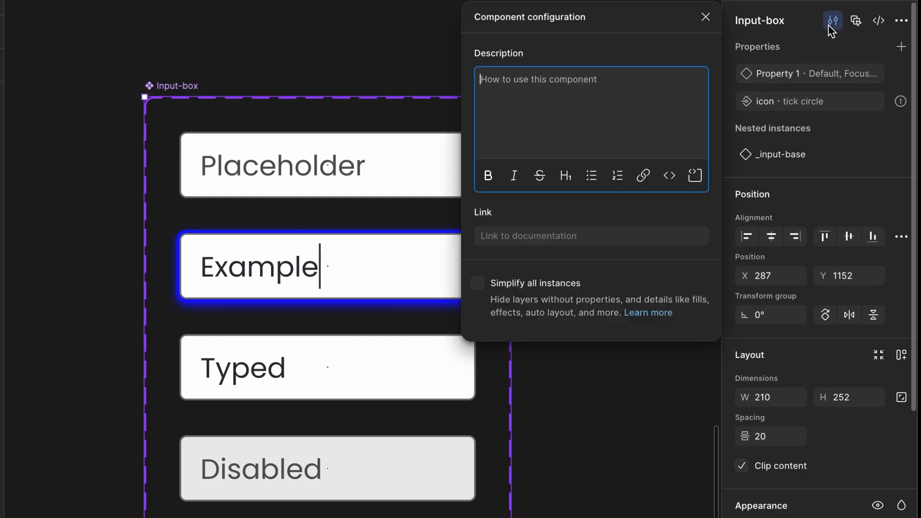
{"action": "type", "text": "⚠ Note: Don't change the _input-base component settings except for Validation. Use the settings of the Parent Input component instead."}
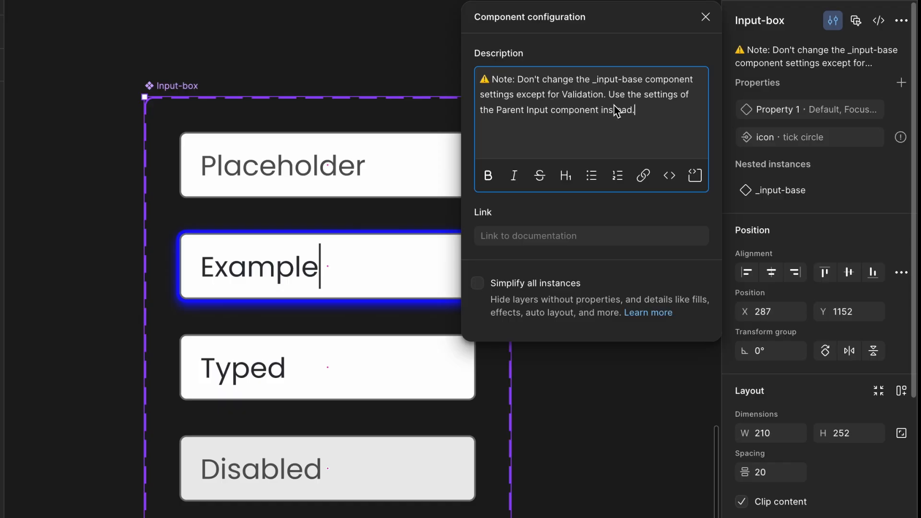
{"action": "left_click", "coordinate": [706, 19]}
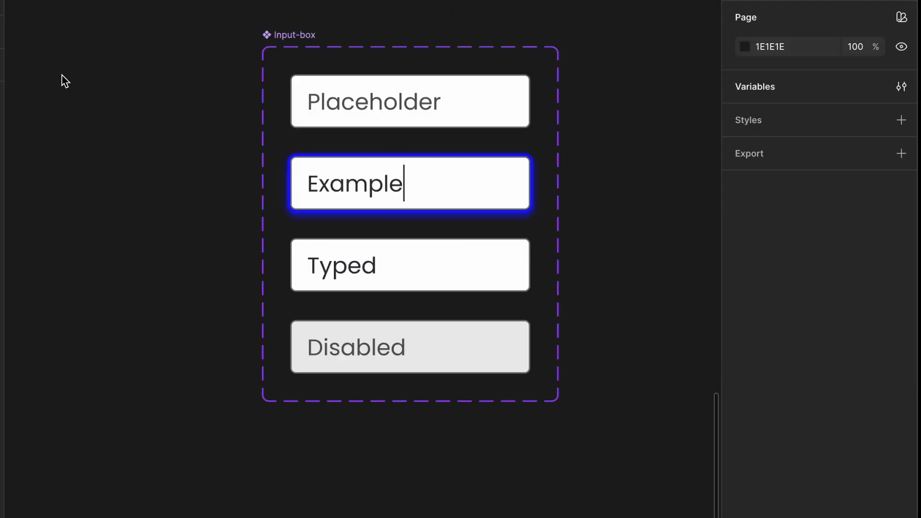
Select the Input-box instance with the user-minus icon and check the description note in its properties
{"action": "scroll", "coordinate": [62, 75], "scroll_direction": "right", "scroll_amount": 1}
{"action": "scroll", "coordinate": [187, 167], "scroll_direction": "down", "scroll_amount": 1}
{"action": "scroll", "coordinate": [187, 168], "scroll_direction": "right", "scroll_amount": 10}
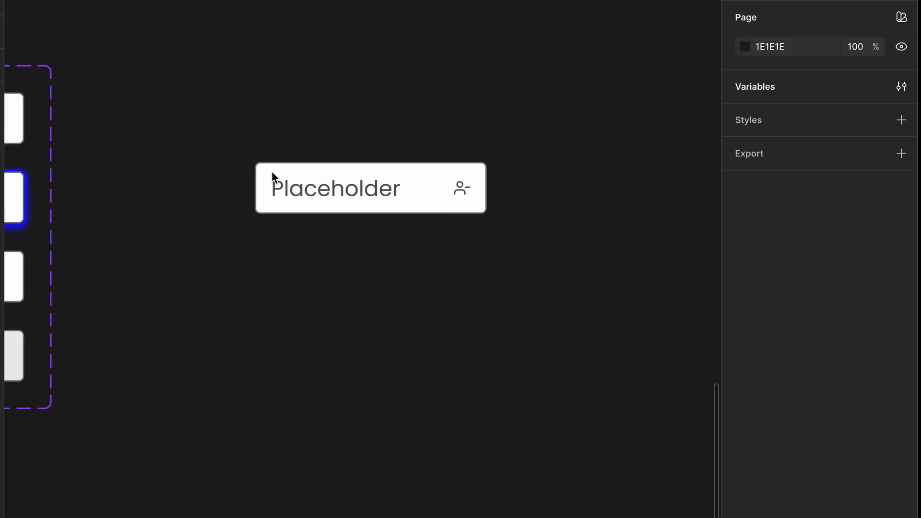
{"action": "left_click", "coordinate": [353, 164]}
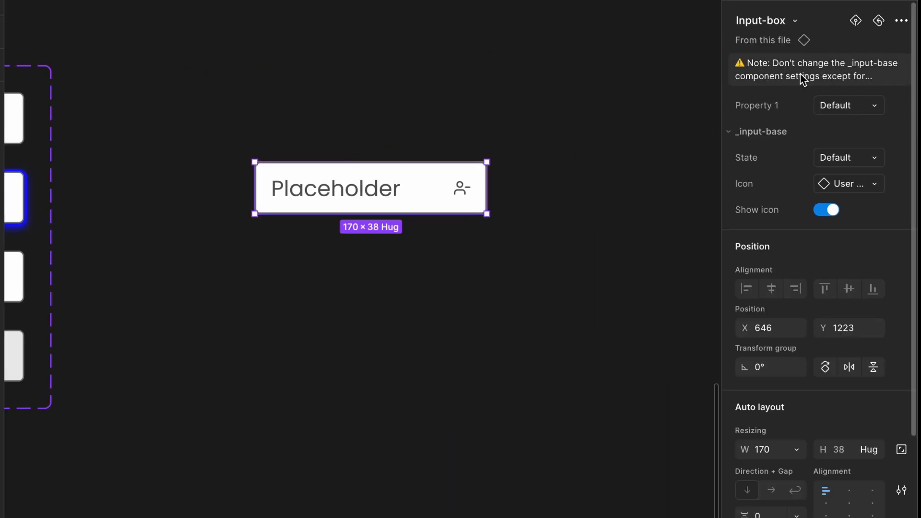
{"action": "scroll", "coordinate": [519, 98], "scroll_direction": "up", "scroll_amount": 4}
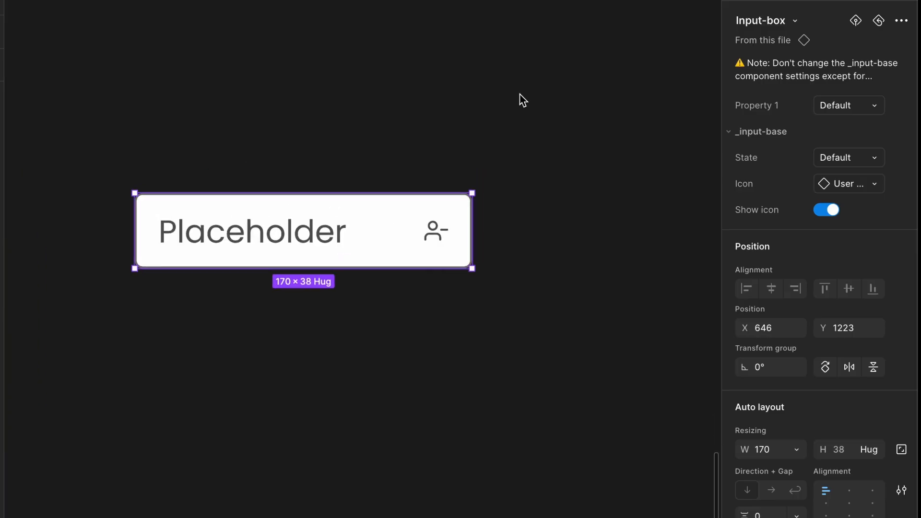
{"action": "scroll", "coordinate": [534, 87], "scroll_direction": "left", "scroll_amount": 2}
{"action": "scroll", "coordinate": [535, 86], "scroll_direction": "down", "scroll_amount": 2}
{"action": "scroll", "coordinate": [534, 86], "scroll_direction": "left", "scroll_amount": 3}
{"action": "scroll", "coordinate": [534, 86], "scroll_direction": "down", "scroll_amount": 2}
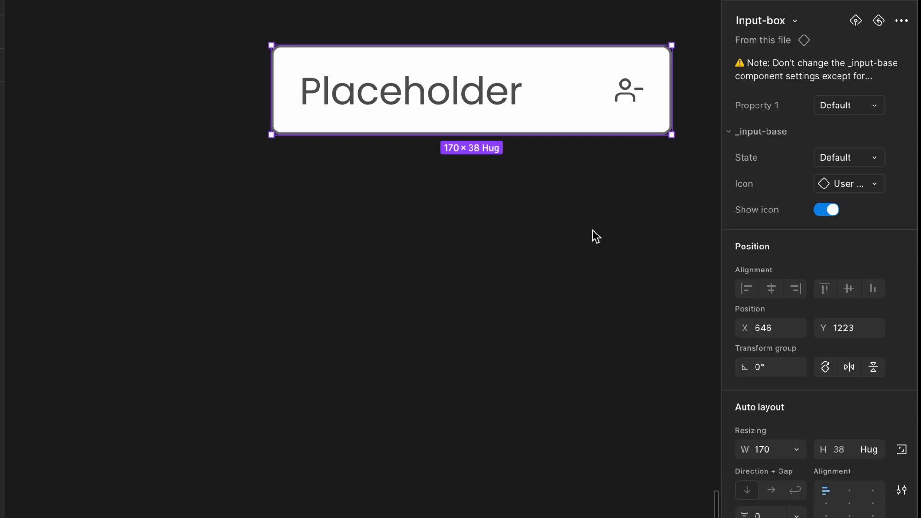
{"action": "scroll", "coordinate": [593, 232], "scroll_direction": "right", "scroll_amount": 2}
{"action": "scroll", "coordinate": [594, 232], "scroll_direction": "up", "scroll_amount": 1}
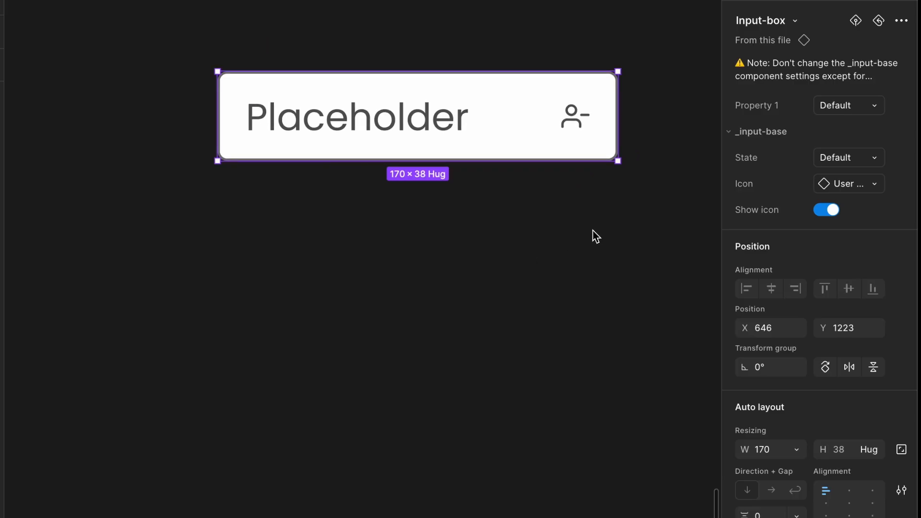
{"action": "left_click", "coordinate": [606, 226]}
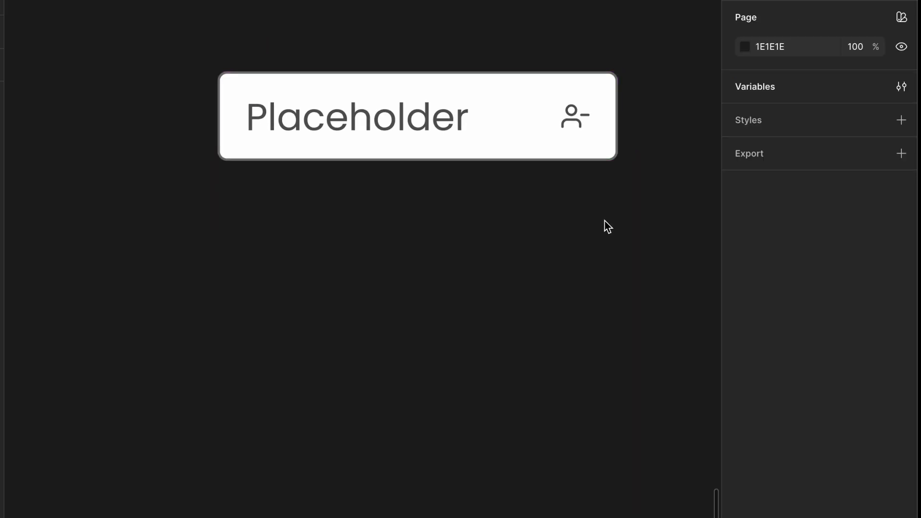
{"action": "scroll", "coordinate": [607, 227], "scroll_direction": "up", "scroll_amount": 1}
{"action": "scroll", "coordinate": [605, 226], "scroll_direction": "up", "scroll_amount": 1}
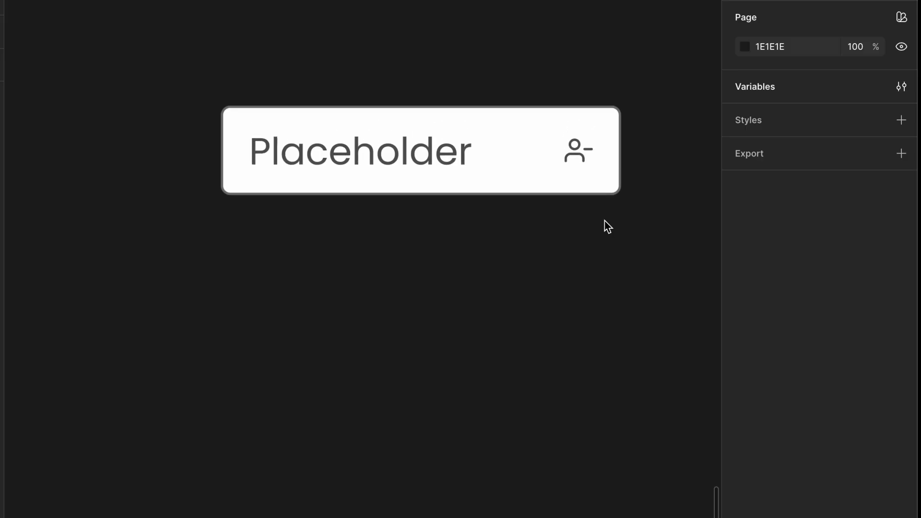
Switch the Input-box instance's Property 1 to Post Type, to Disabled, and back to Default to test the variants
{"action": "left_click", "coordinate": [586, 168]}
{"action": "left_click", "coordinate": [875, 106]}
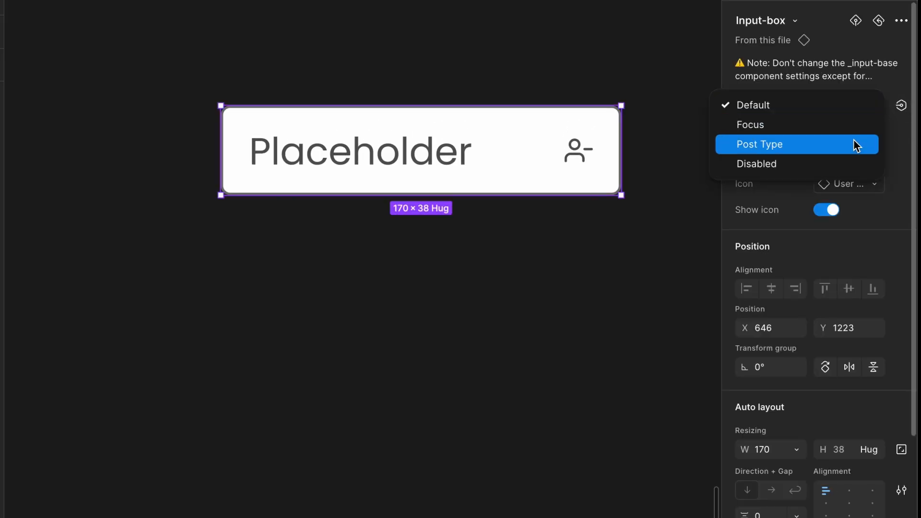
{"action": "left_click", "coordinate": [856, 144]}
{"action": "left_click", "coordinate": [864, 109]}
{"action": "left_click", "coordinate": [842, 129]}
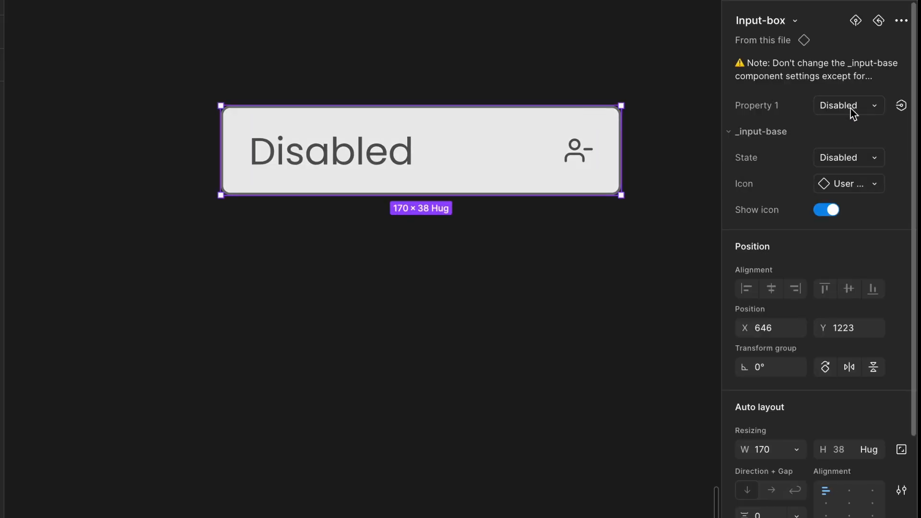
{"action": "left_click", "coordinate": [853, 110]}
{"action": "left_click", "coordinate": [815, 48]}
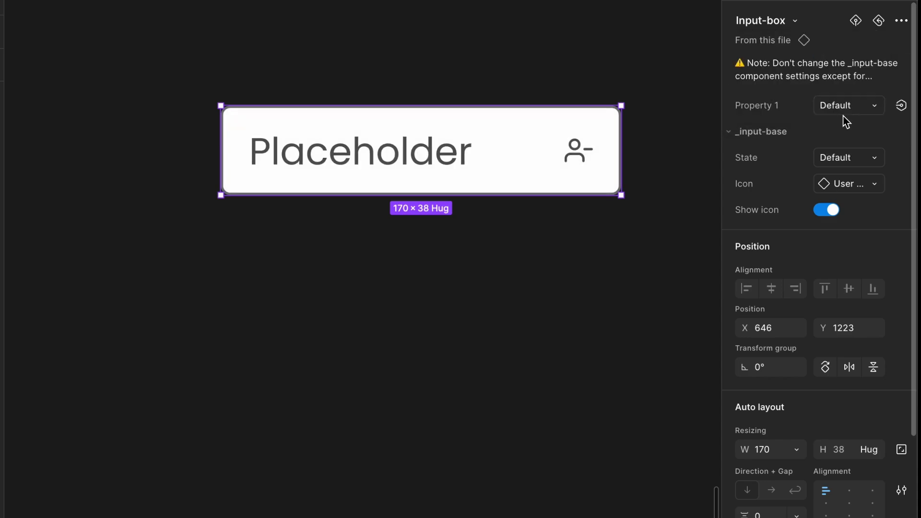
Switch the nested _input-base State of the Input-box instance to Succsess, to Error, and back to Default to test validation
{"action": "left_click", "coordinate": [854, 158]}
{"action": "left_click", "coordinate": [839, 178]}
{"action": "left_click", "coordinate": [846, 159]}
{"action": "left_click", "coordinate": [843, 177]}
{"action": "left_click", "coordinate": [842, 161]}
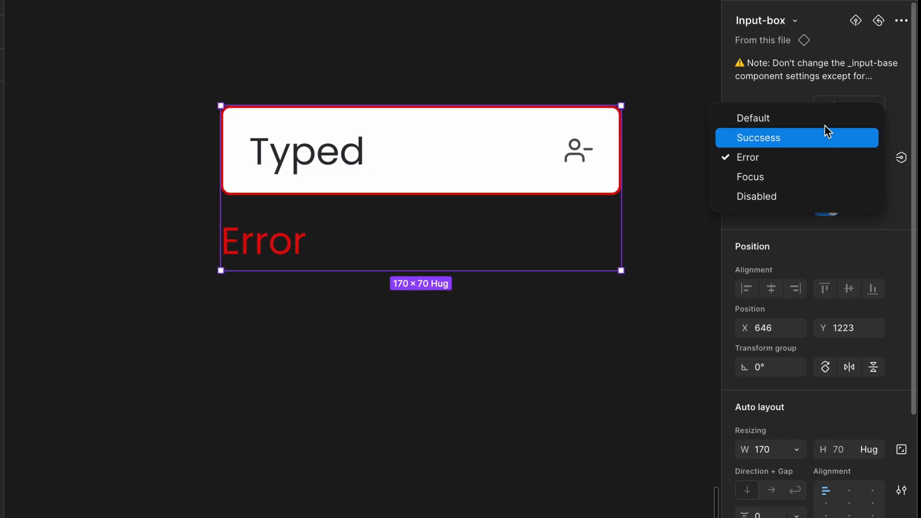
{"action": "left_click", "coordinate": [826, 119]}
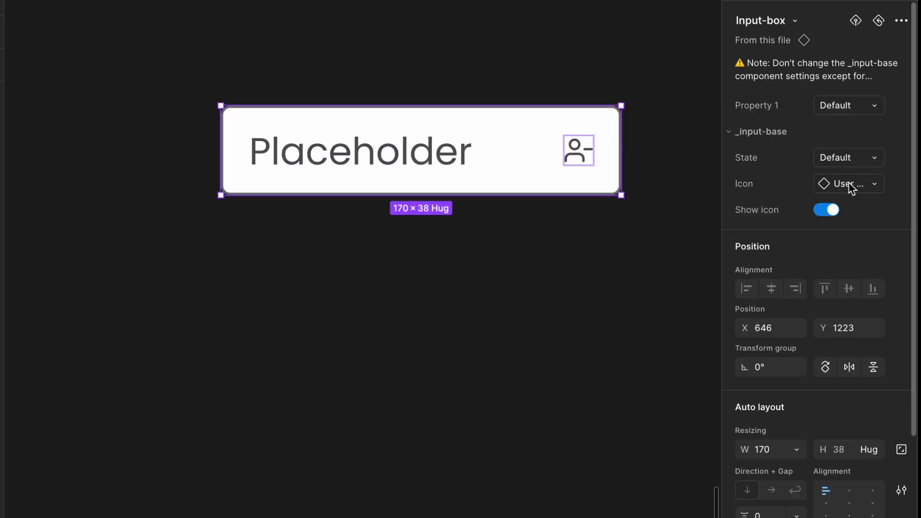
{"action": "scroll", "coordinate": [600, 184], "scroll_direction": "down", "scroll_amount": 3}
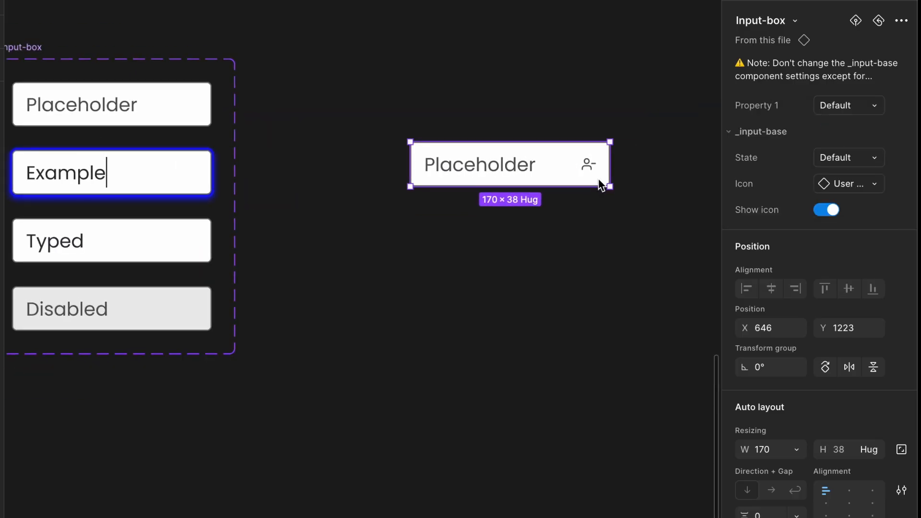
{"action": "scroll", "coordinate": [600, 185], "scroll_direction": "up", "scroll_amount": 5}
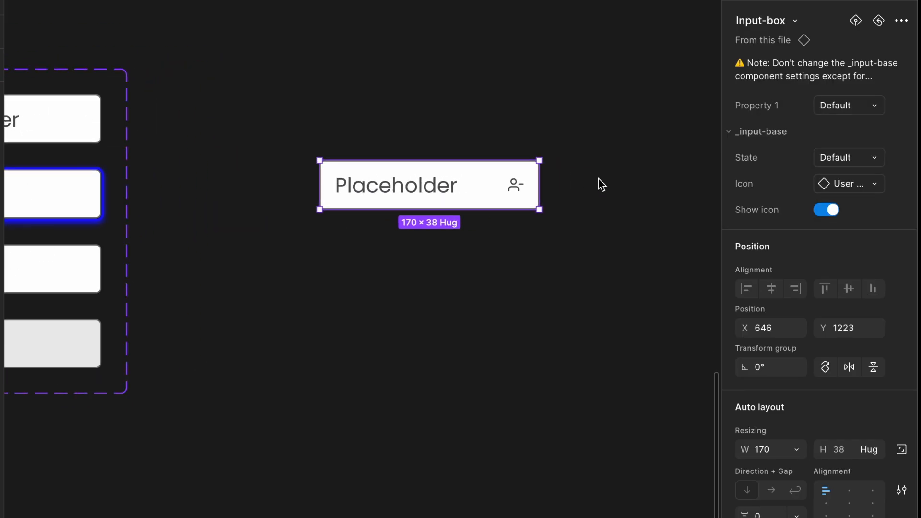